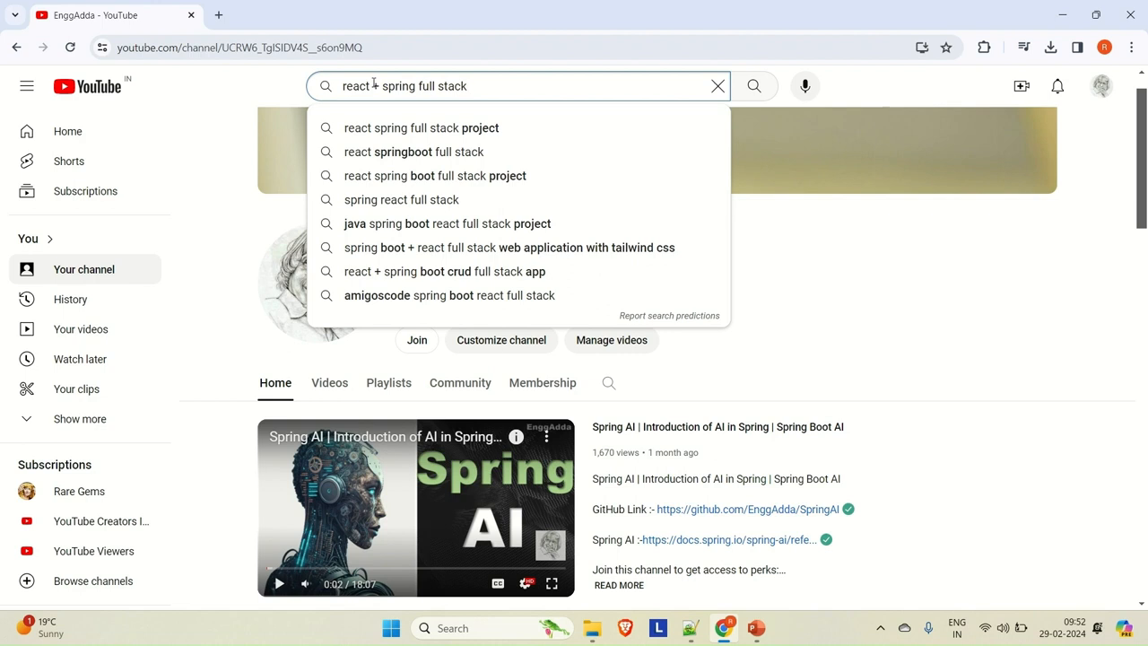
Step: Search YouTube for "react + spring full stack enggadda"
type("n")
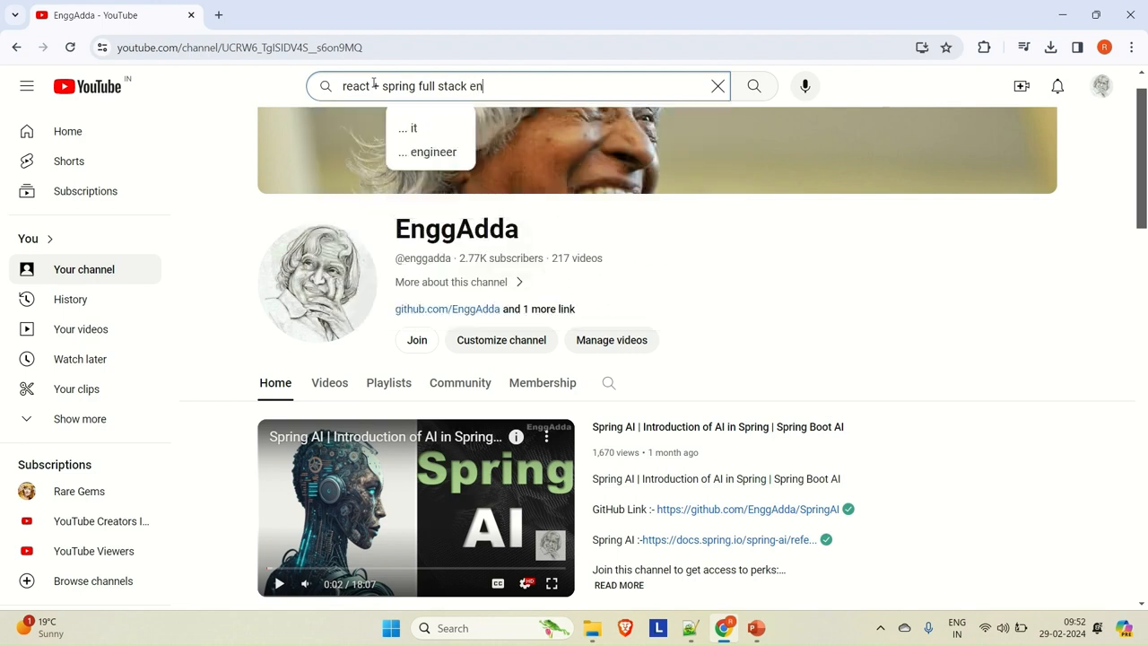
type("ggadda")
key("Return")
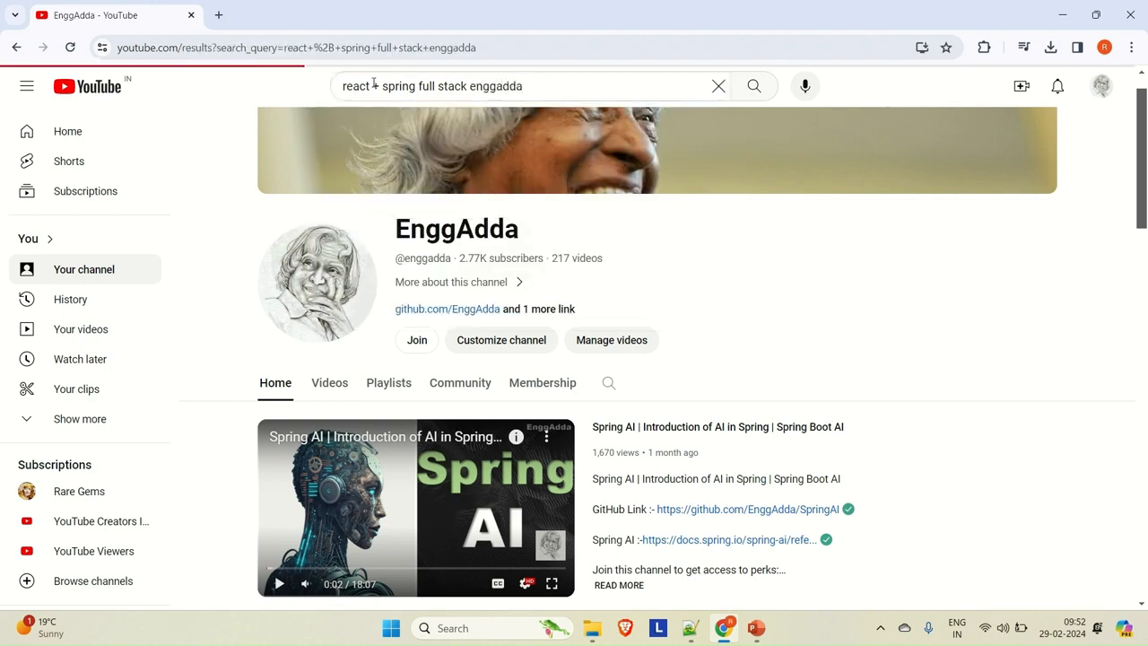
Step: Open the video "React+ Spring Boot+ MySQL | Full Stack Complete Crash Course" from the results and pause playback
scroll(442, 376, "down", 2)
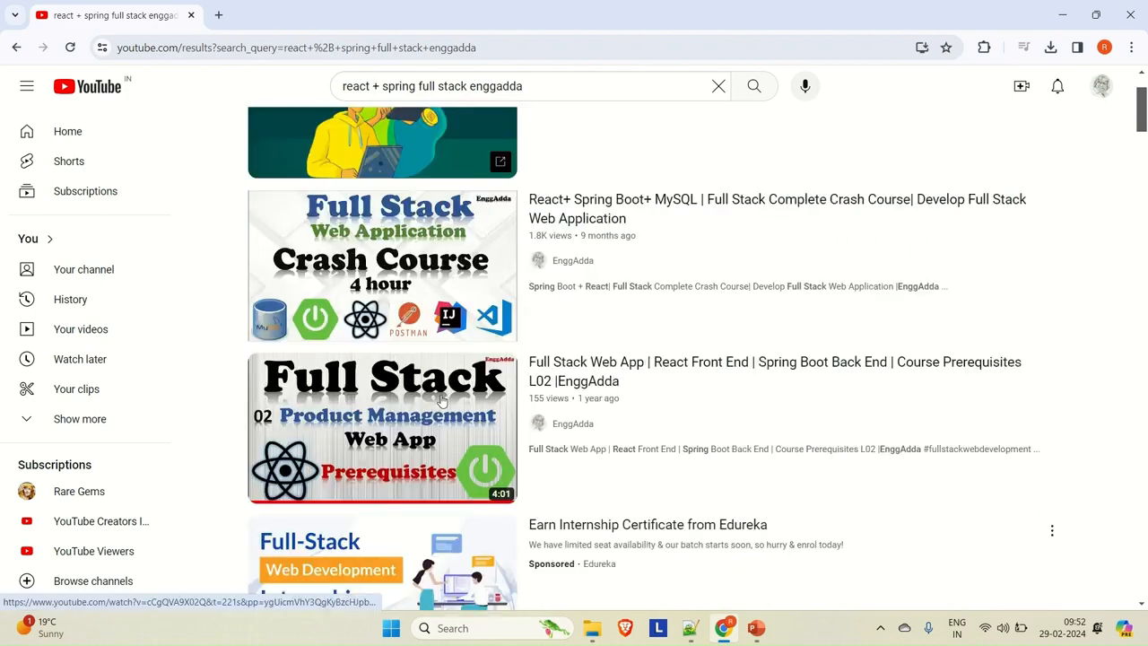
mouse_move(380, 339)
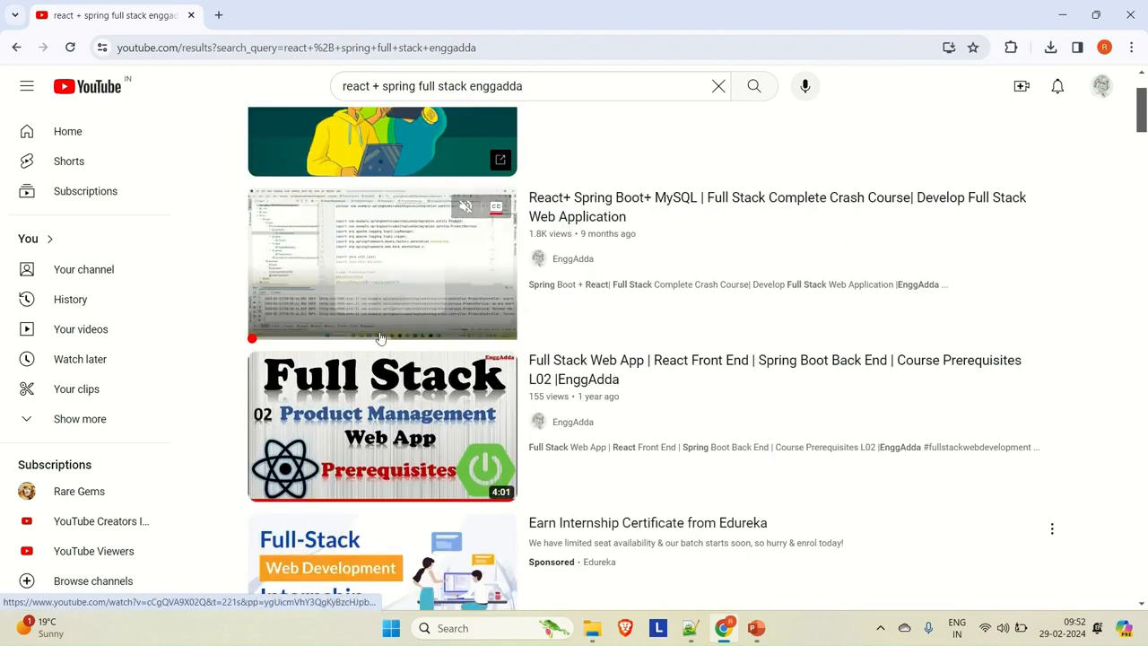
mouse_move(384, 398)
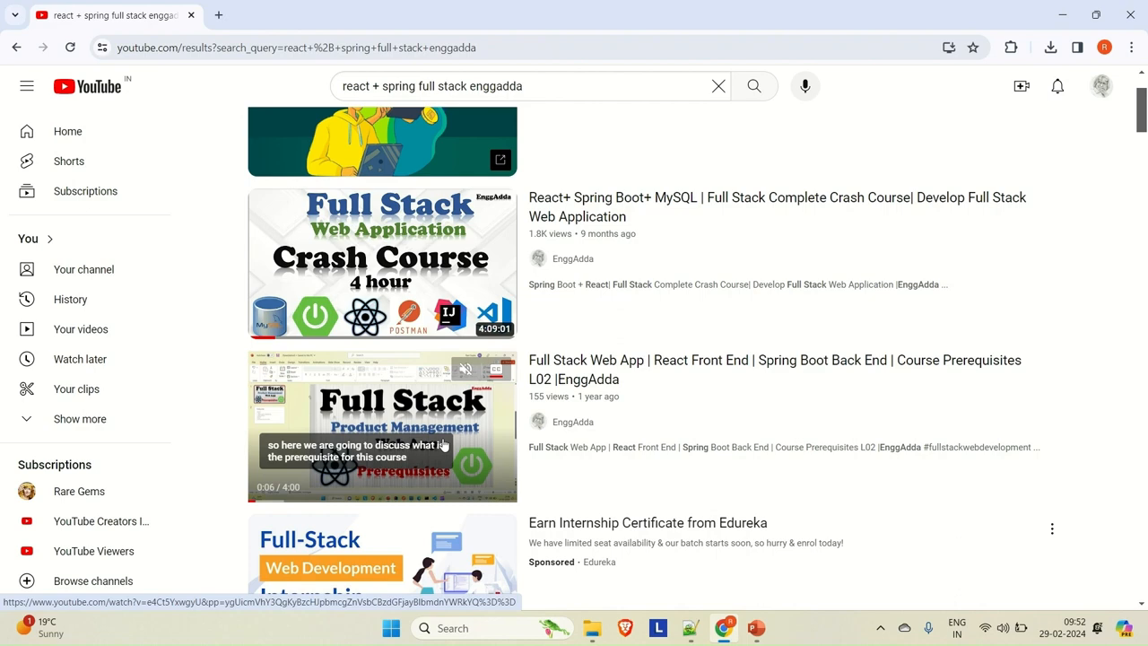
left_click(440, 269)
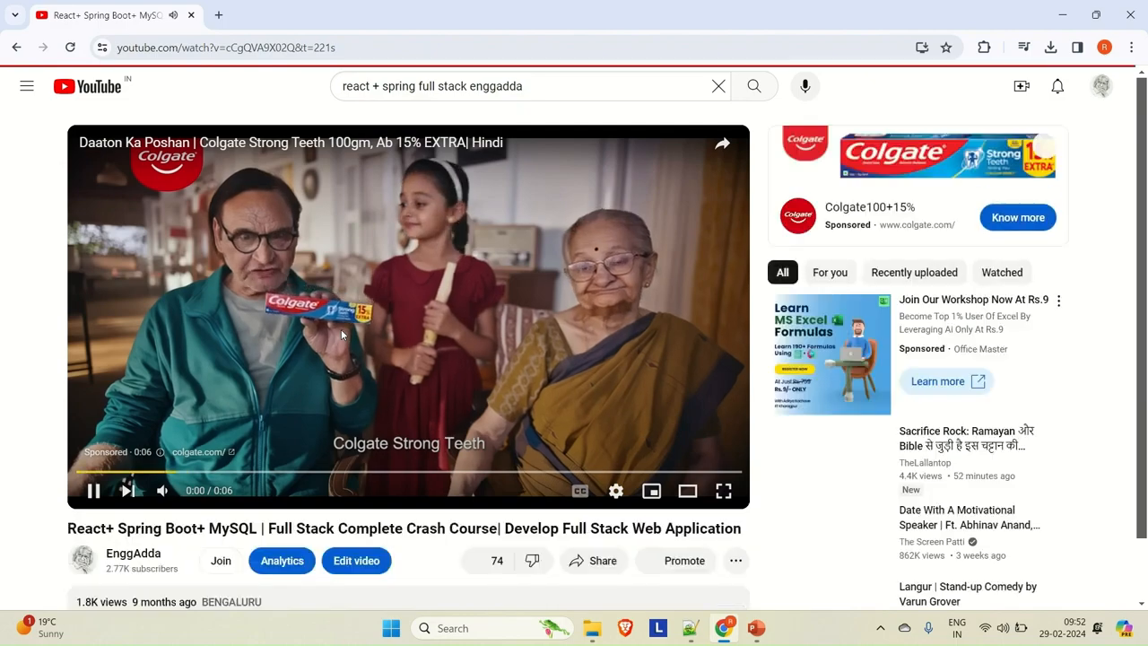
left_click(342, 335)
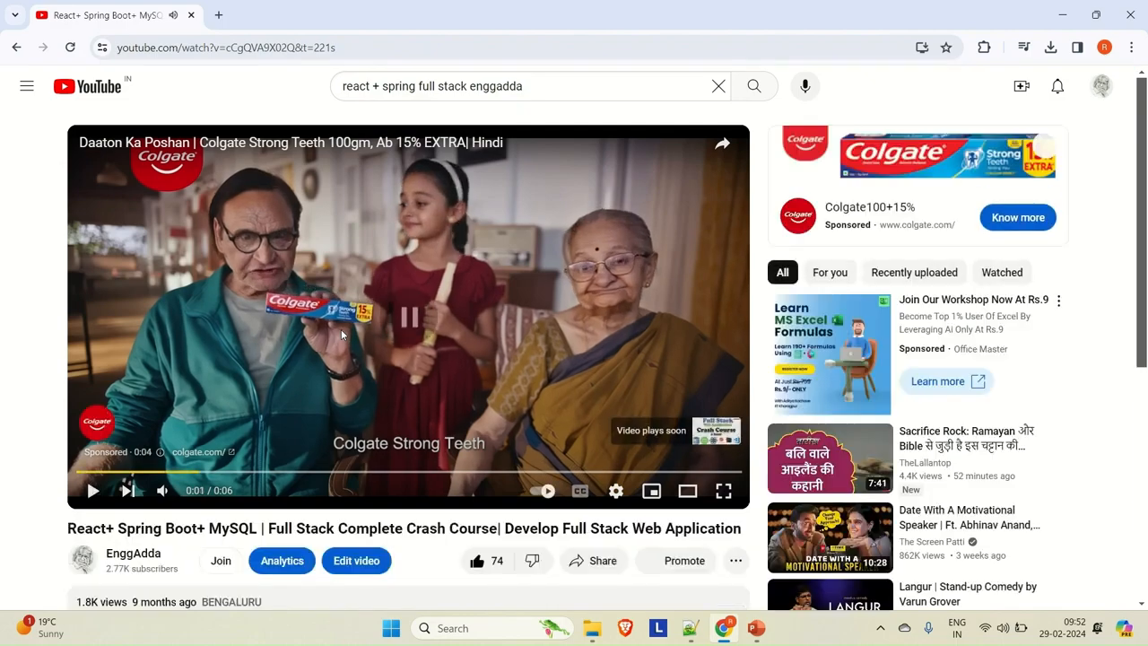
Step: Expand the video description and open its front-end and back-end GitHub repository links
scroll(212, 437, "down", 2)
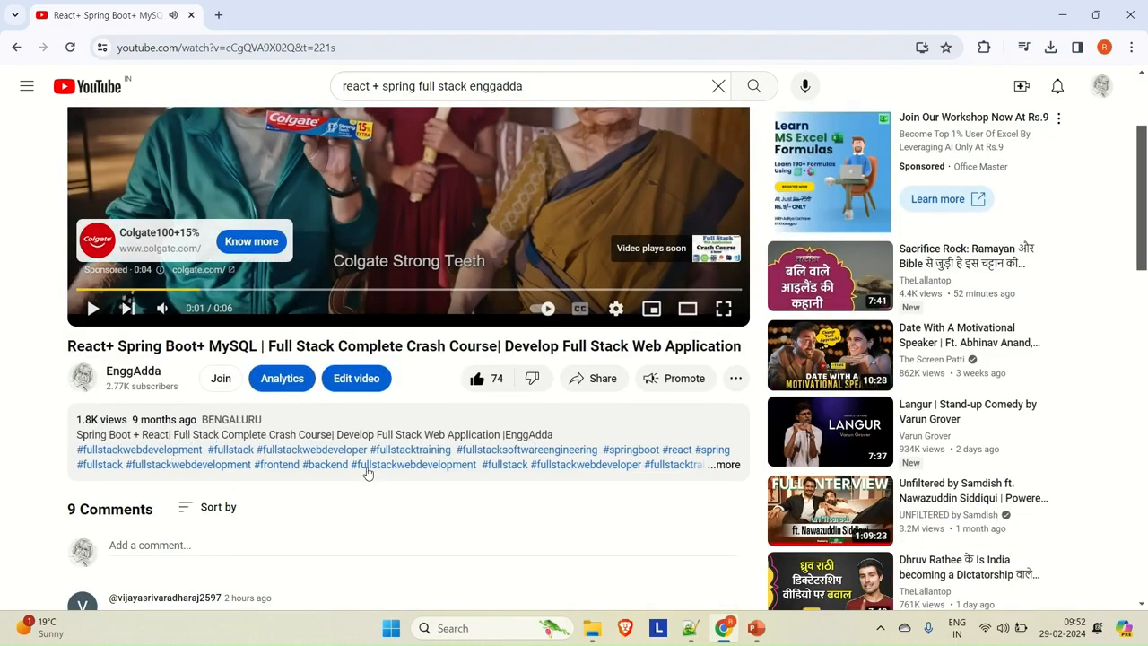
left_click(731, 465)
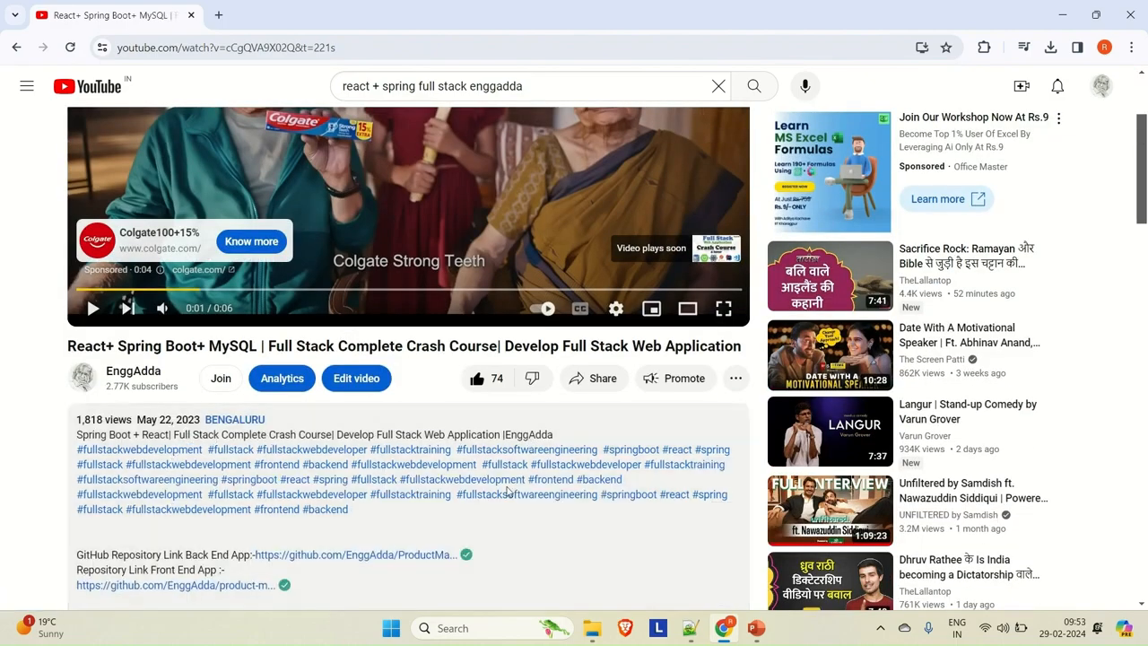
scroll(507, 491, "down", 2)
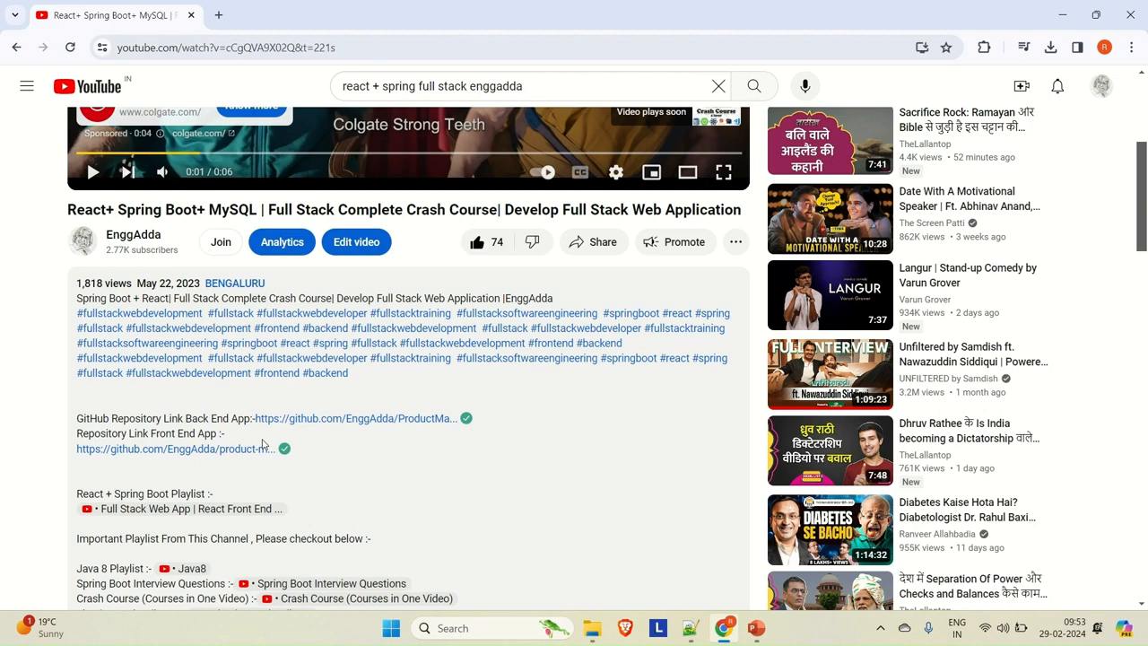
left_click(204, 456)
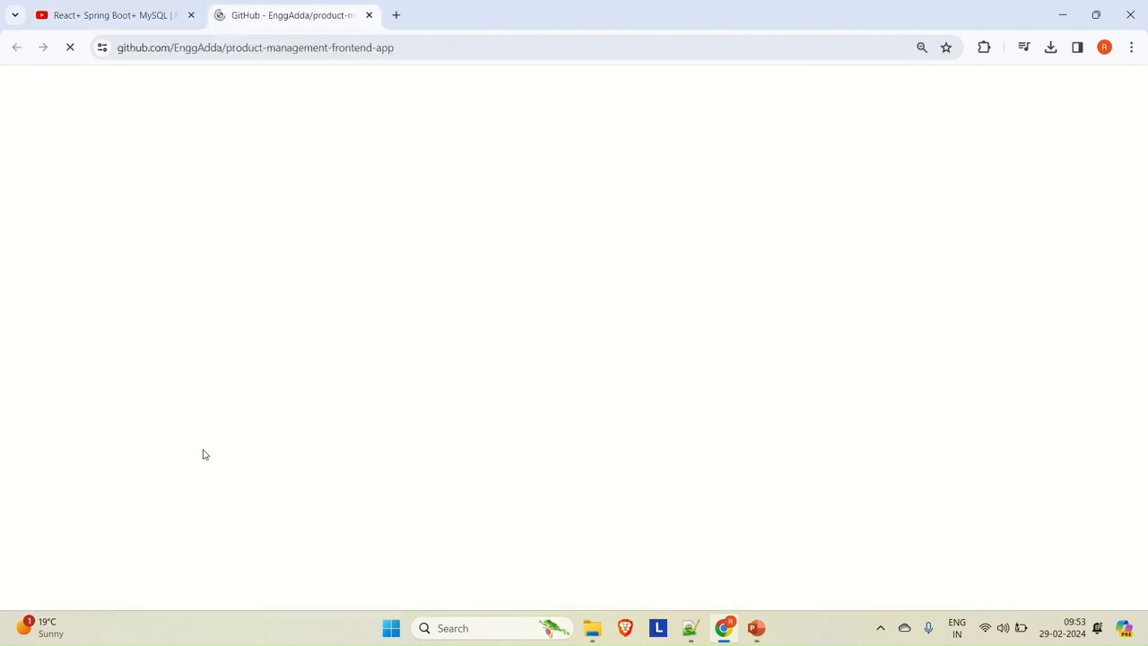
left_click(119, 16)
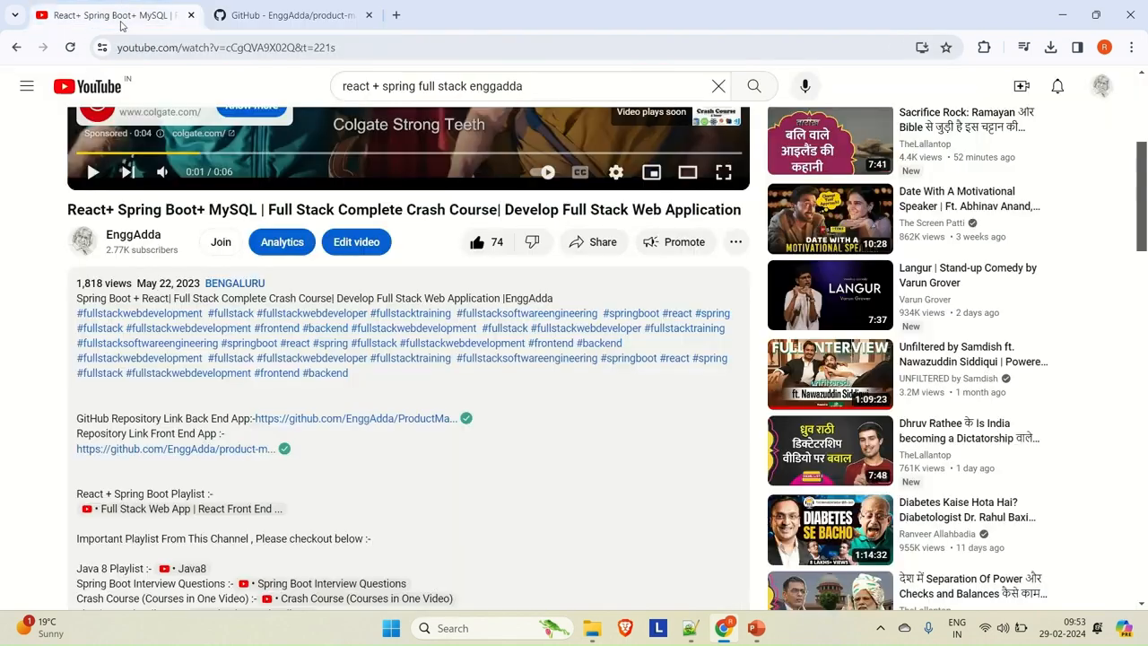
left_click(387, 422)
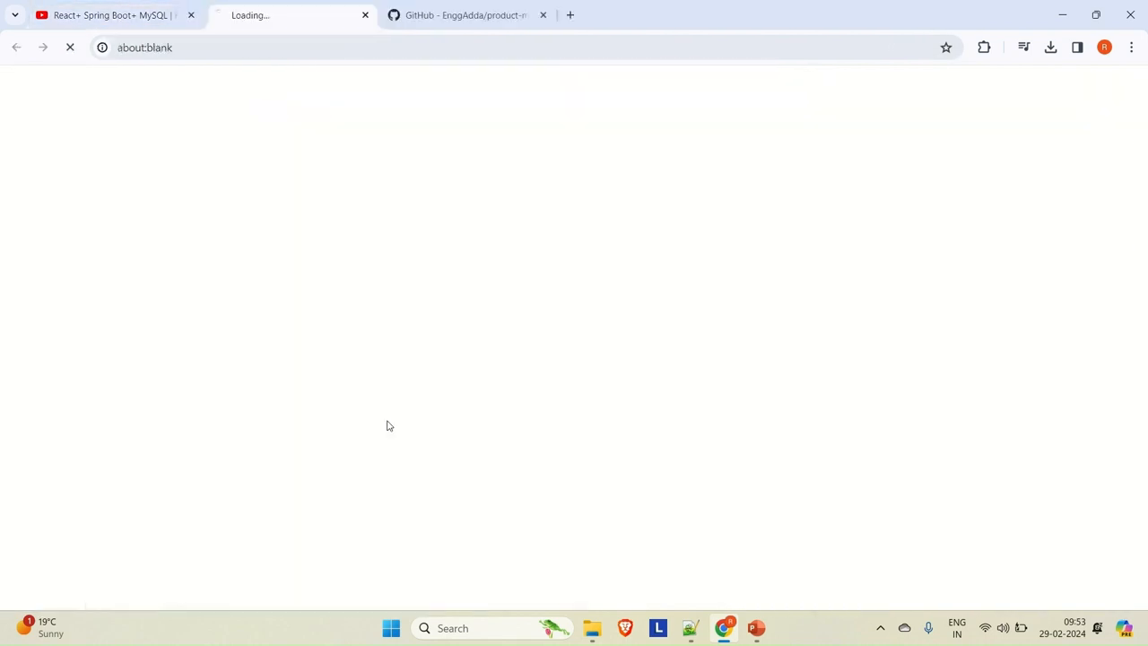
Step: Copy the HTTPS clone URL of the product-management-frontend-app repository
left_click(464, 21)
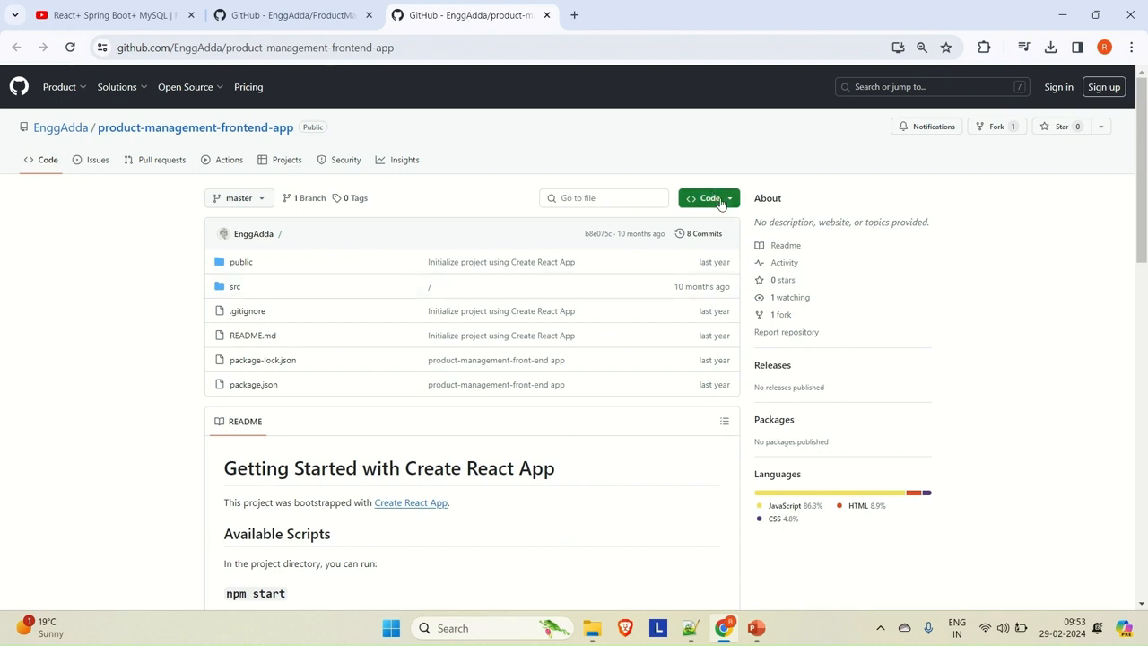
left_click(715, 197)
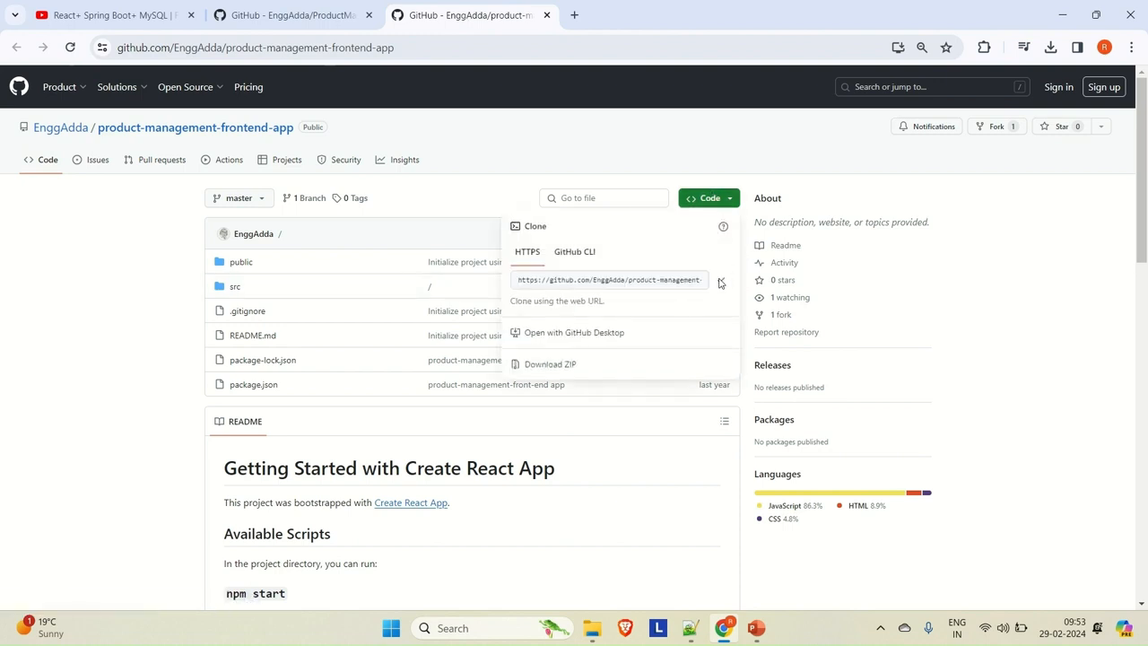
Step: Switch to File Explorer and open a command prompt in the March folder inside Project_2024
key("alt+Tab")
key("Tab")
key("Tab")
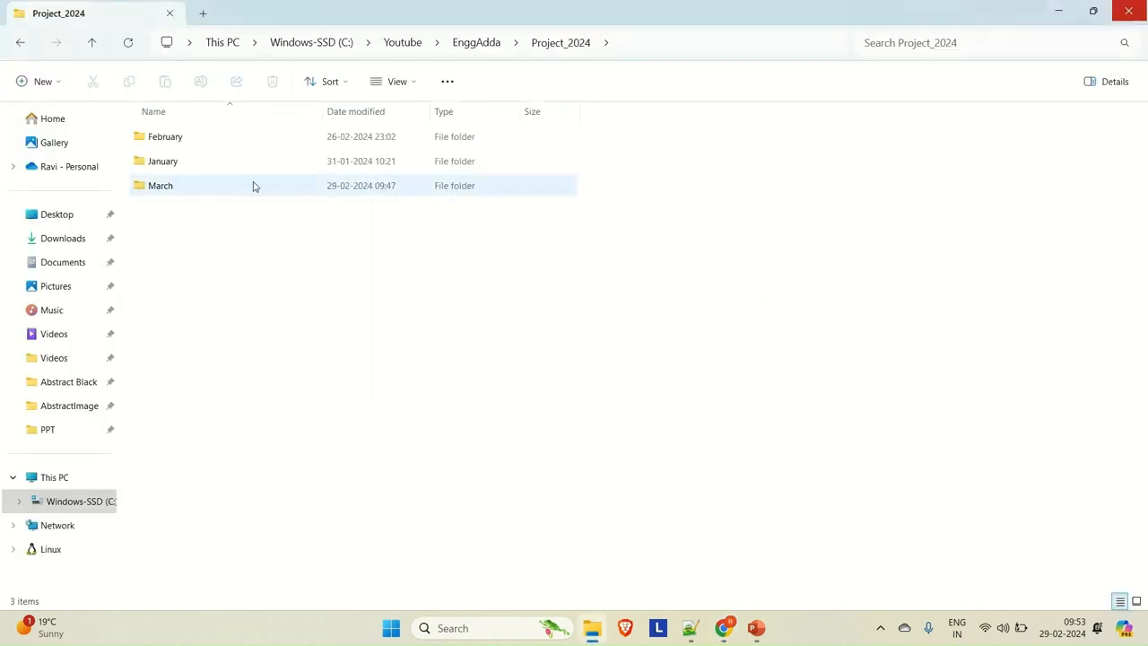
double_click(237, 187)
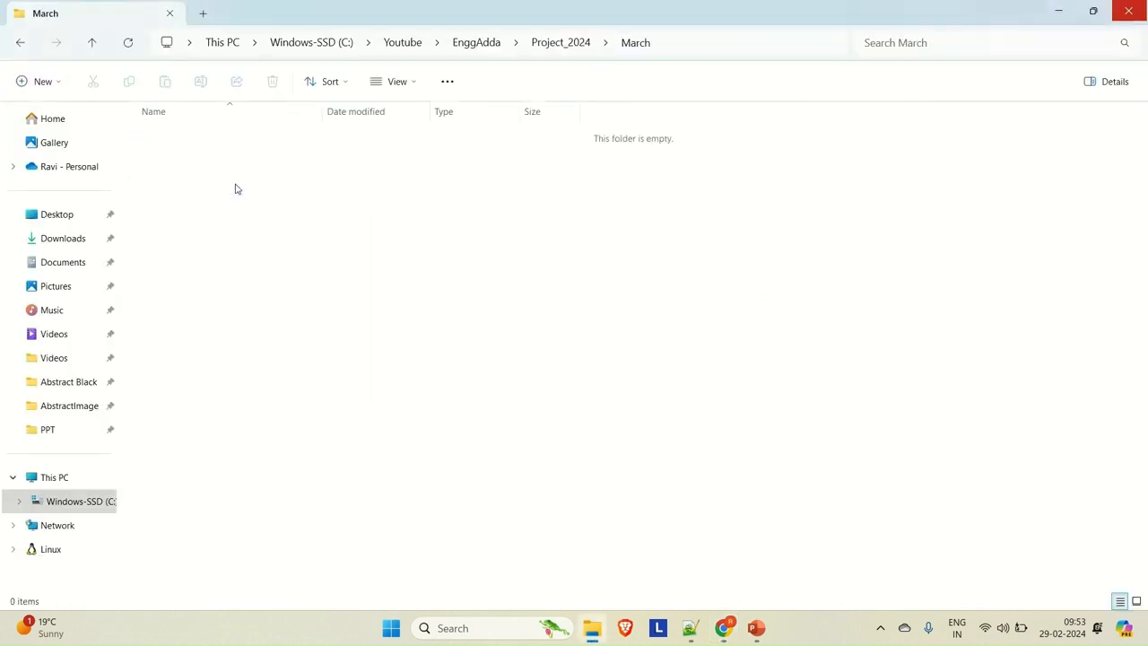
left_click(668, 45)
type("cmd")
key("Return")
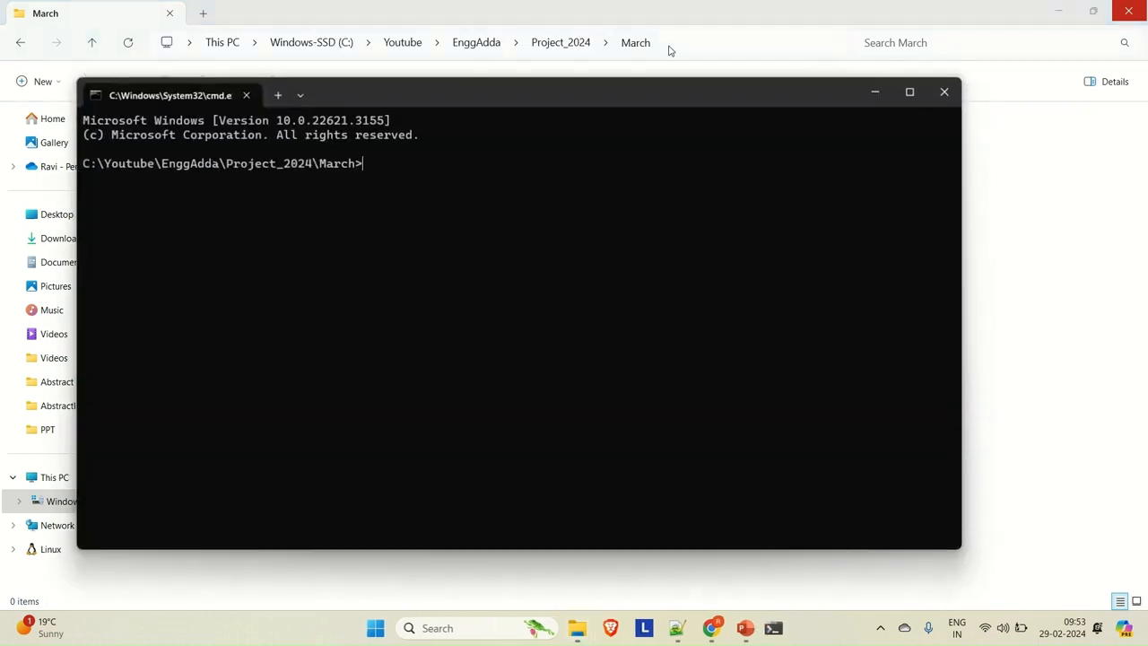
Step: Clone the product-management-frontend-app repository into the March folder with git clone and close the command prompt
type("git cl")
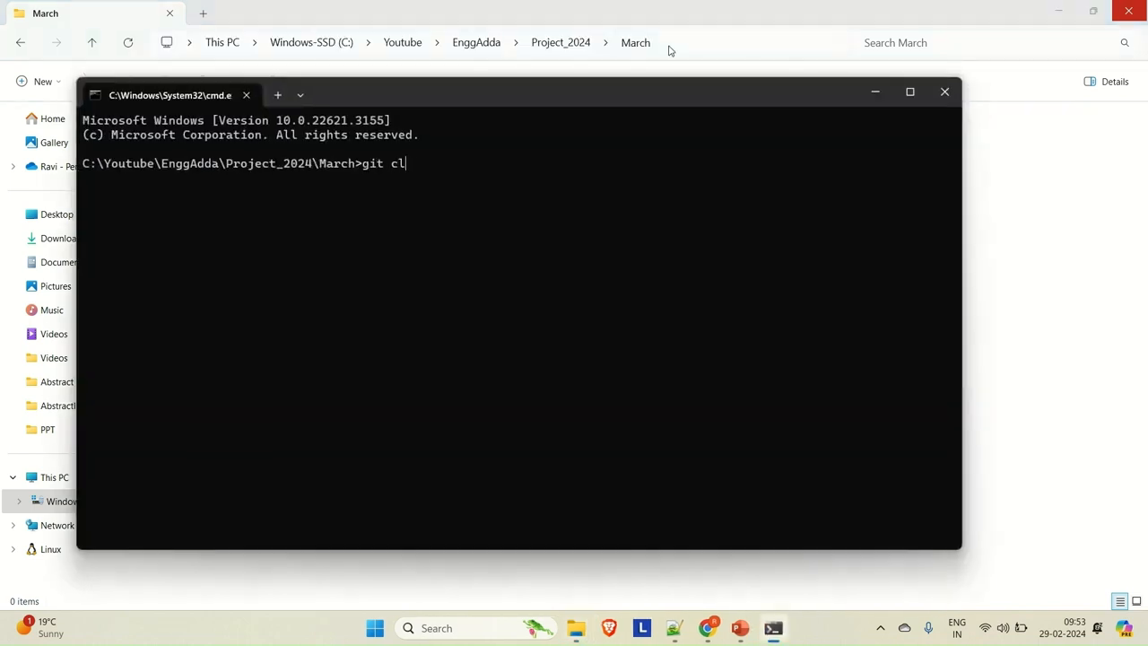
type("one")
key("ctrl+v")
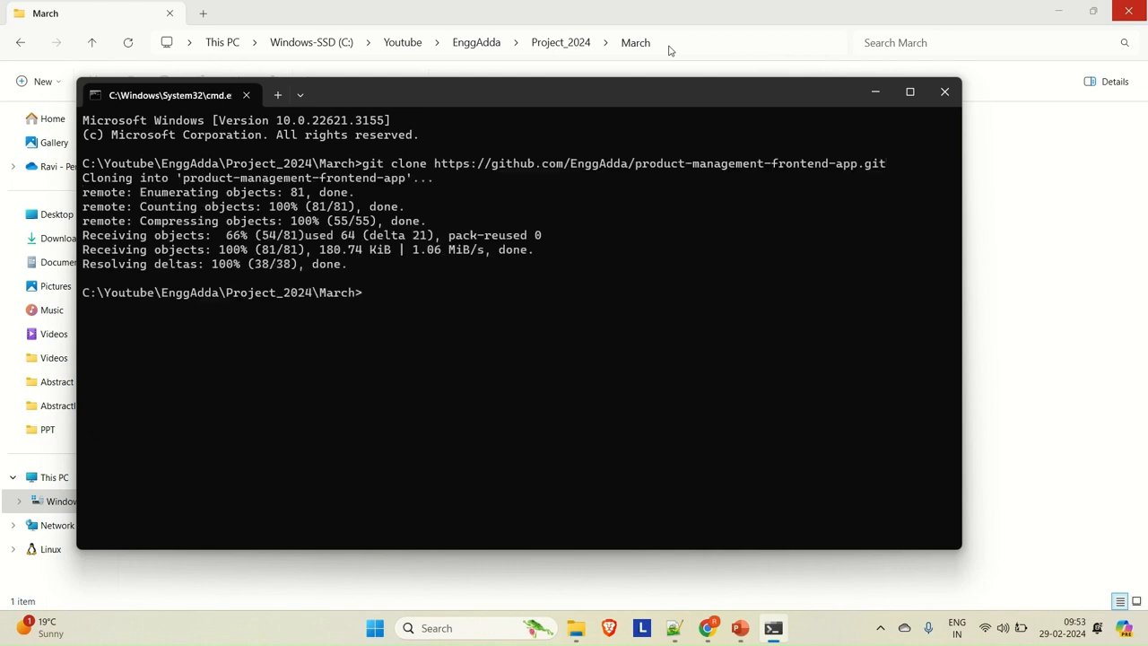
left_click(944, 91)
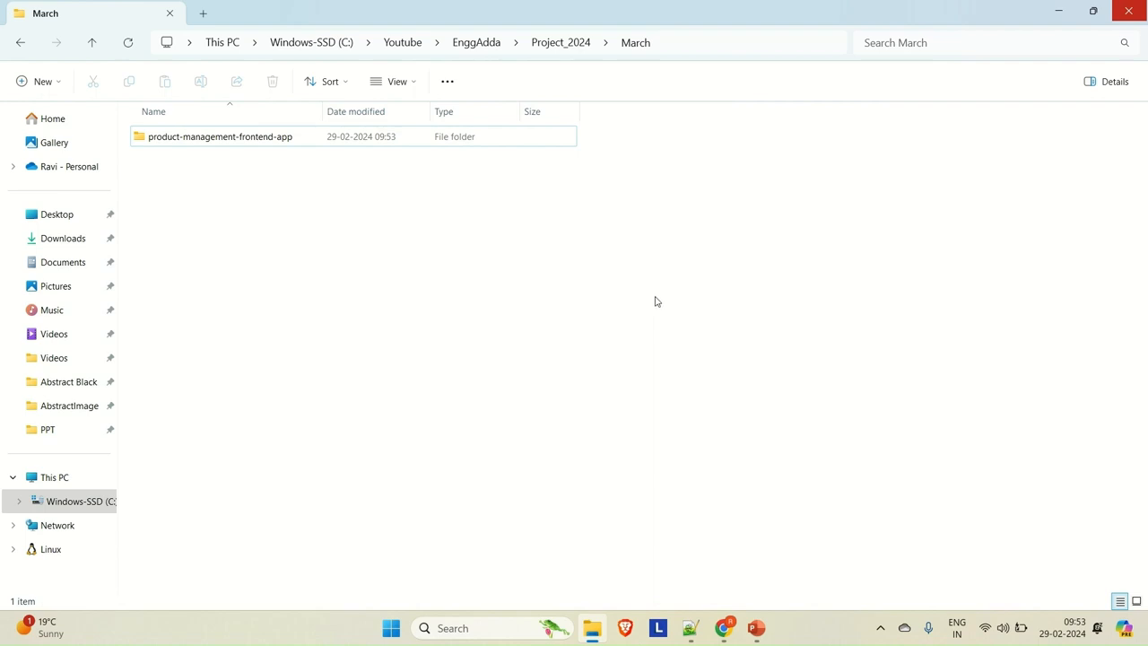
Step: Switch to the browser and copy the HTTPS clone URL of the ProductManagementBackEndApp repository
key("alt+Tab")
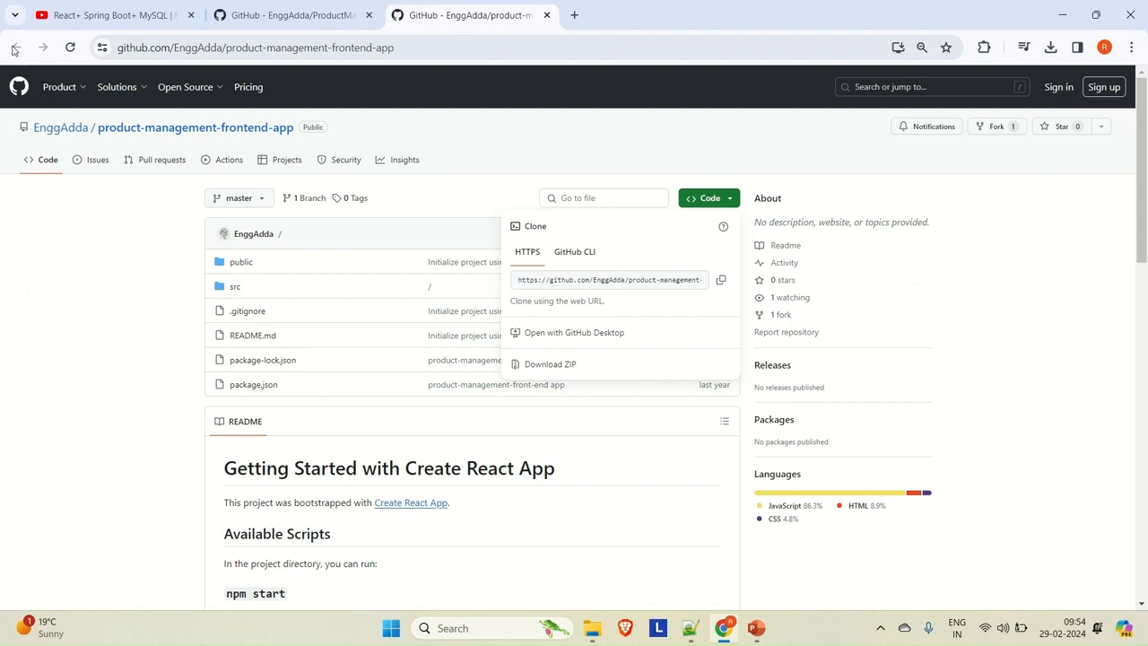
left_click(295, 18)
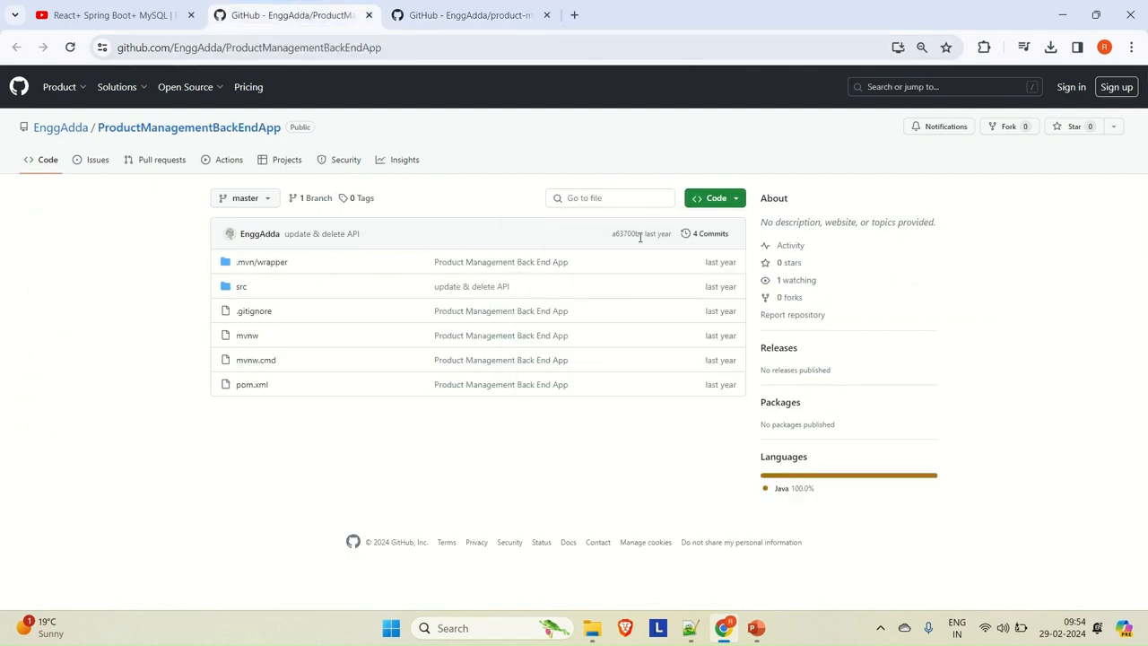
left_click(731, 200)
left_click(726, 281)
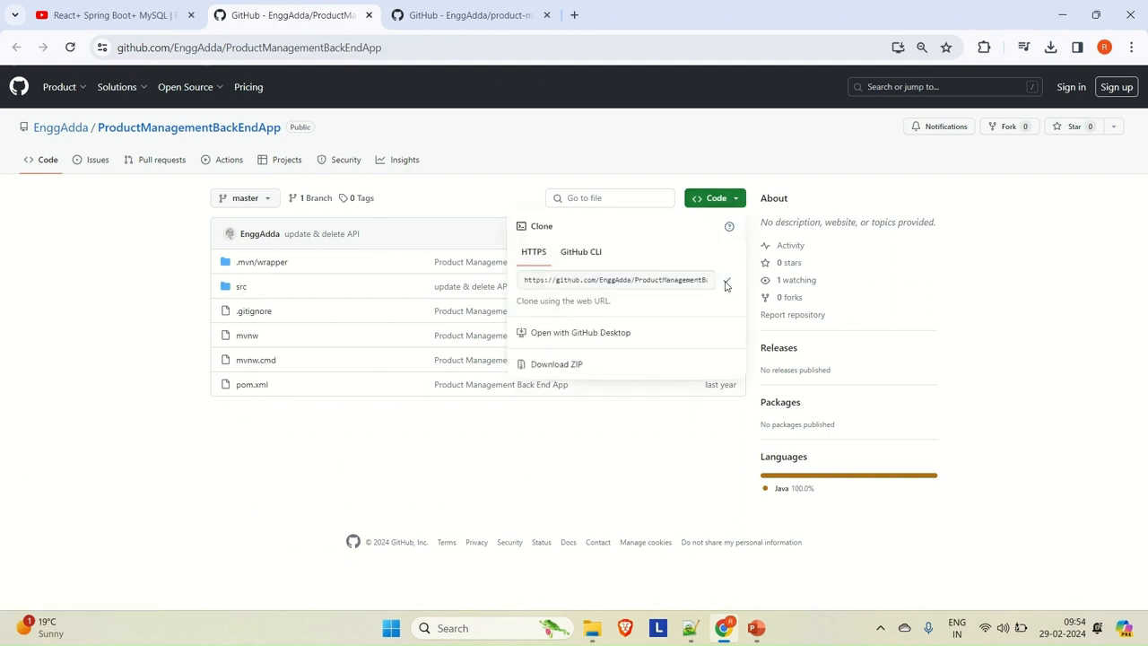
Step: Return to the March folder in File Explorer and open a command prompt there
key("alt+Tab")
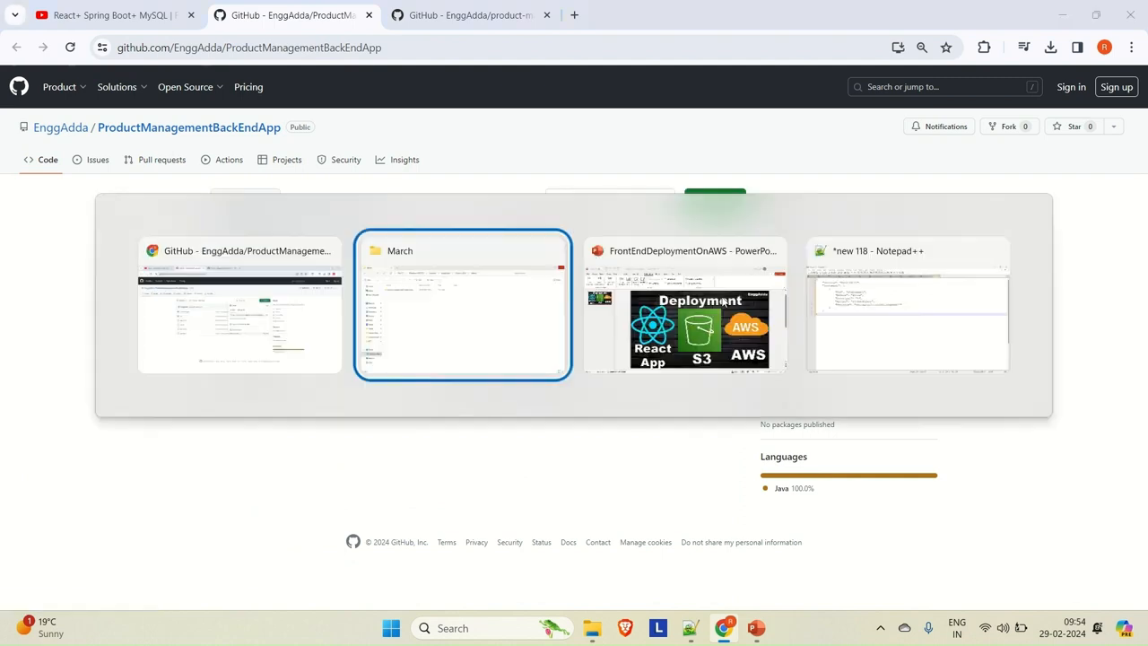
mouse_move(723, 303)
left_click(548, 295)
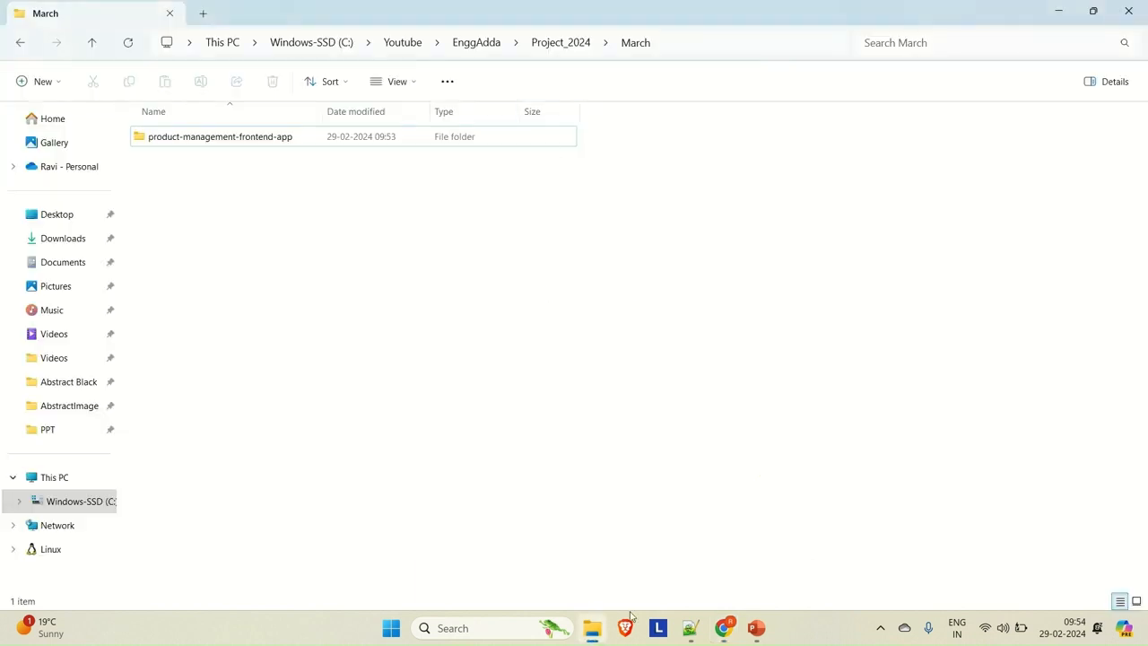
left_click(662, 45)
type("cmd")
key("Return")
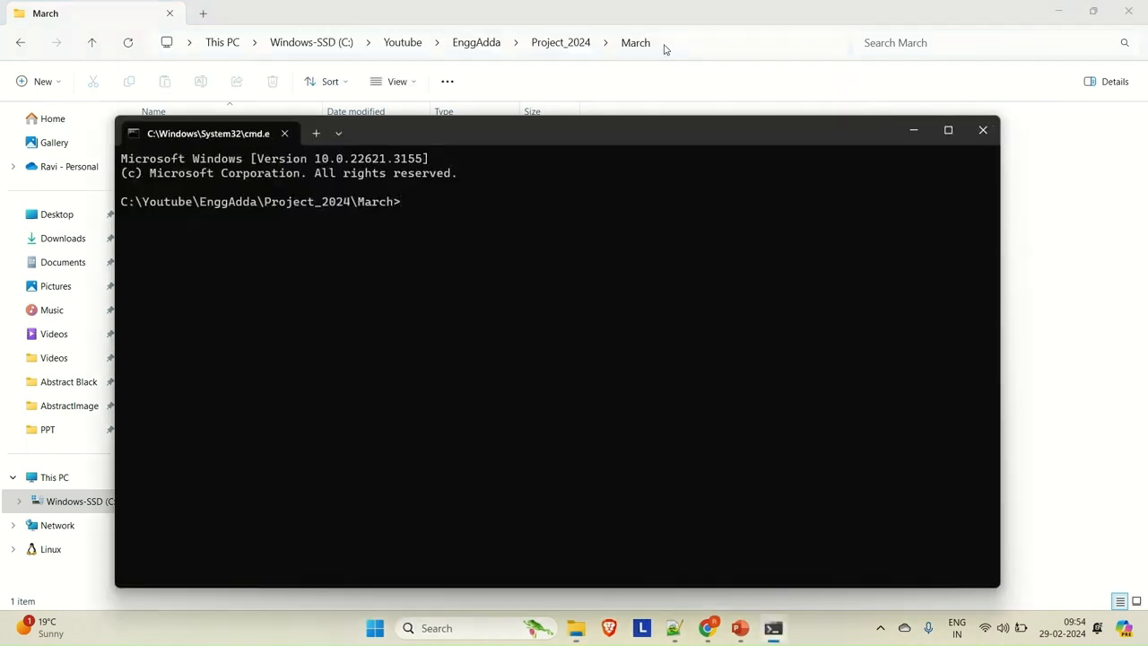
Step: Clone the ProductManagementBackEndApp repository into the March folder with git clone and close the command prompt
type("git clobe")
key("ctrl+v")
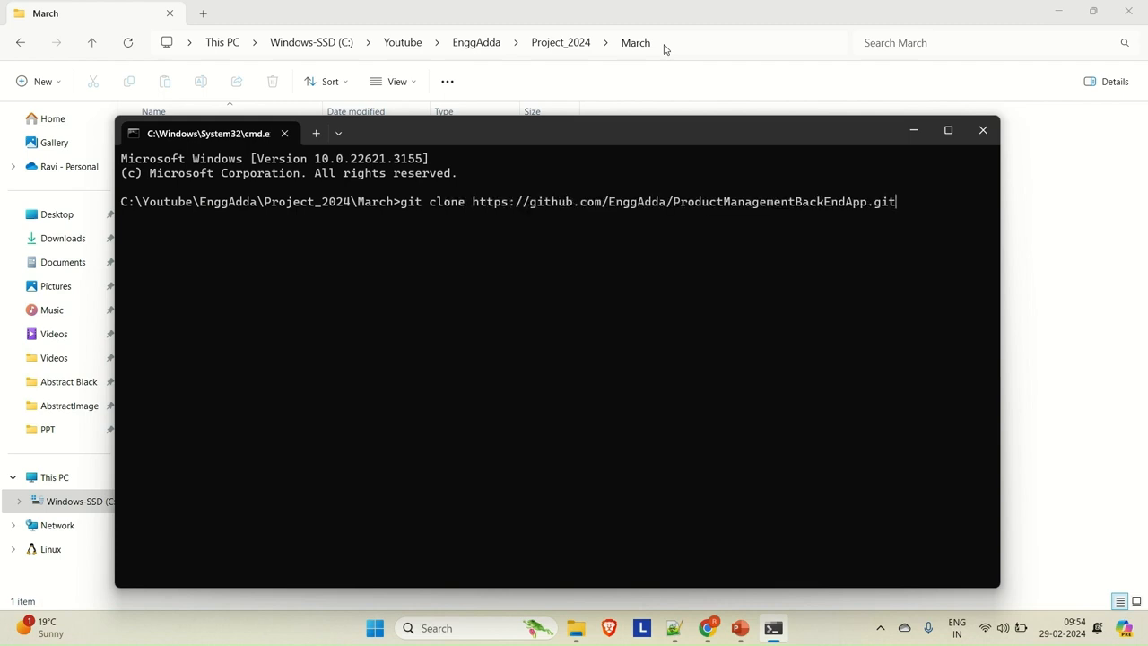
key("Return")
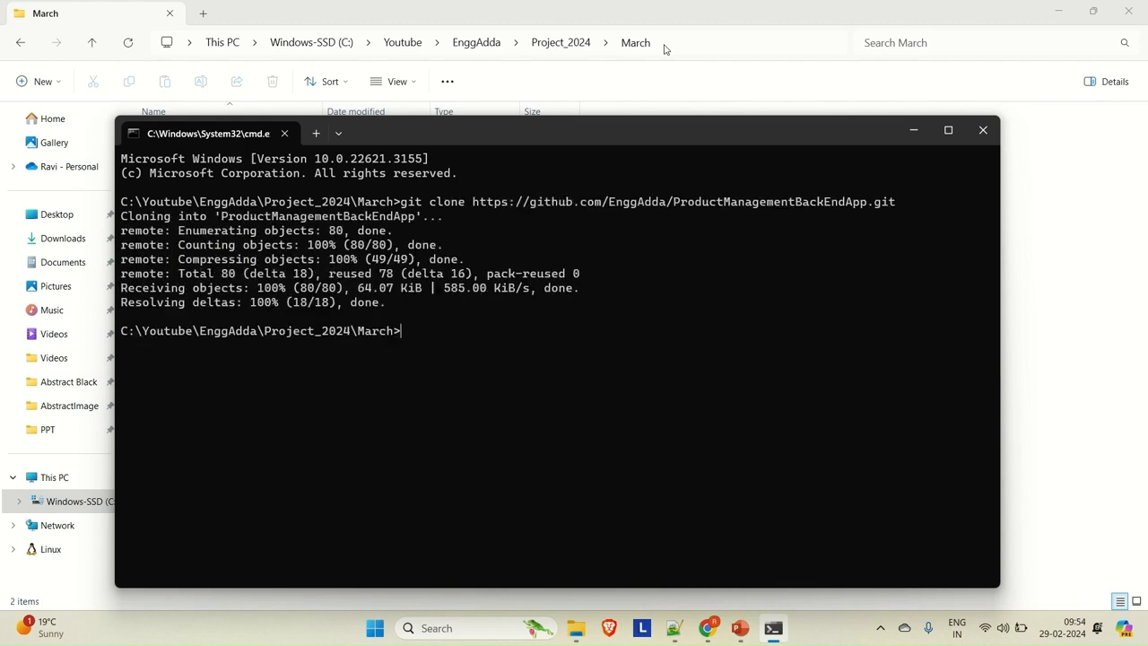
left_click(983, 130)
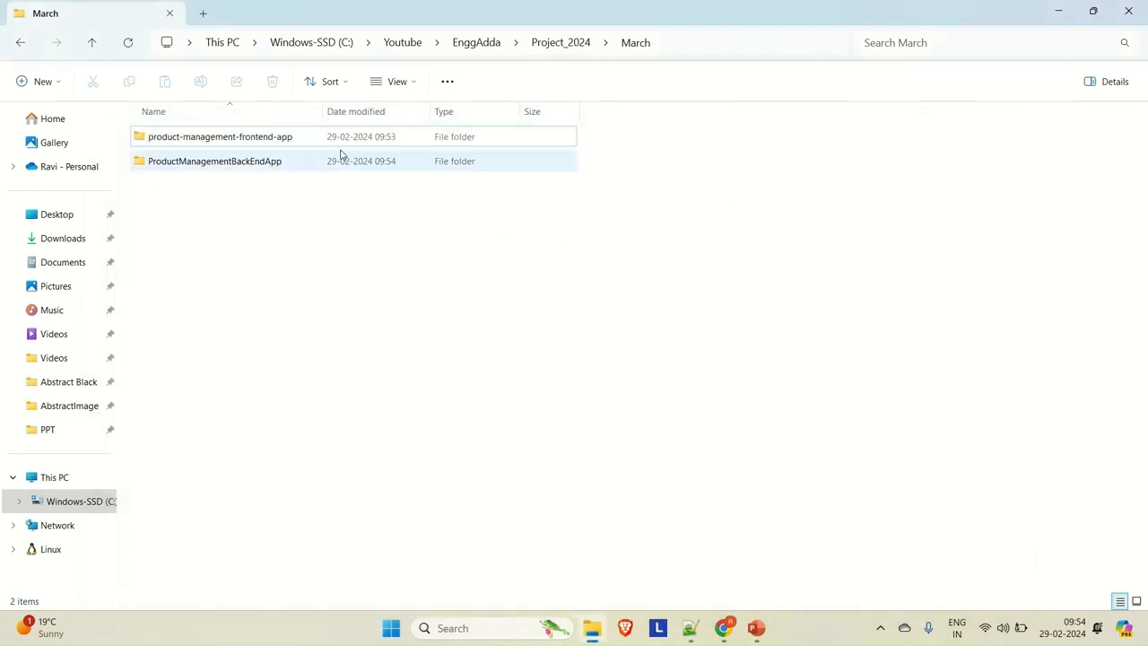
Step: Open the product-management-frontend-app folder and start a command prompt in it
double_click(305, 141)
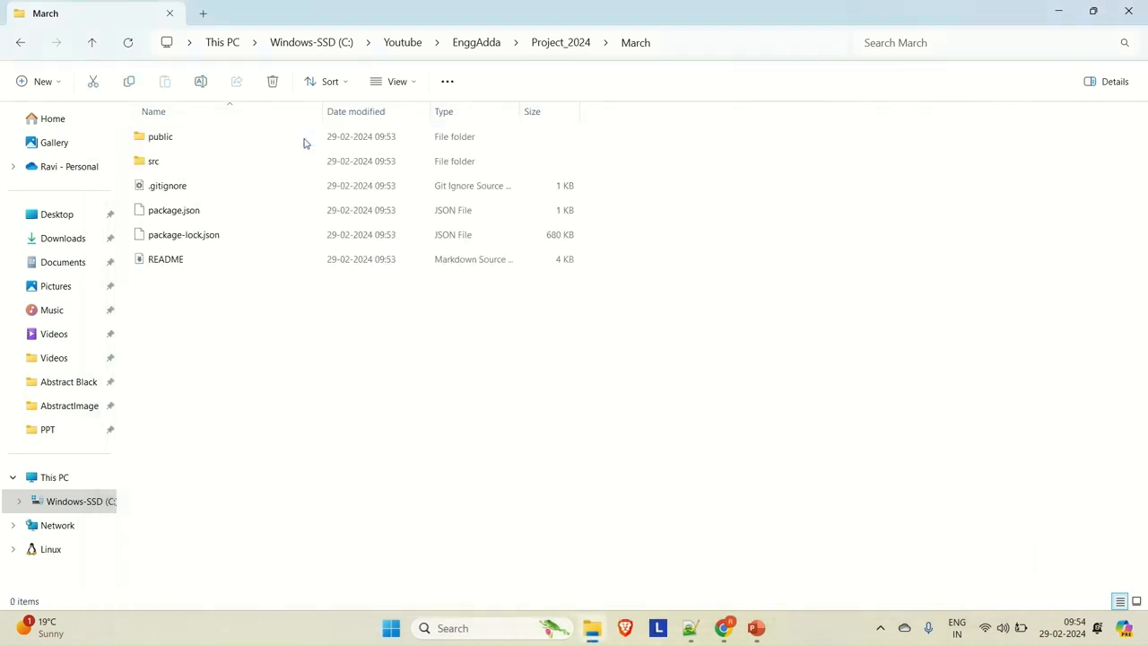
left_click(743, 46)
type("cmd")
key("BackSpace")
key("BackSpace")
key("BackSpace")
type("cmd")
key("Return")
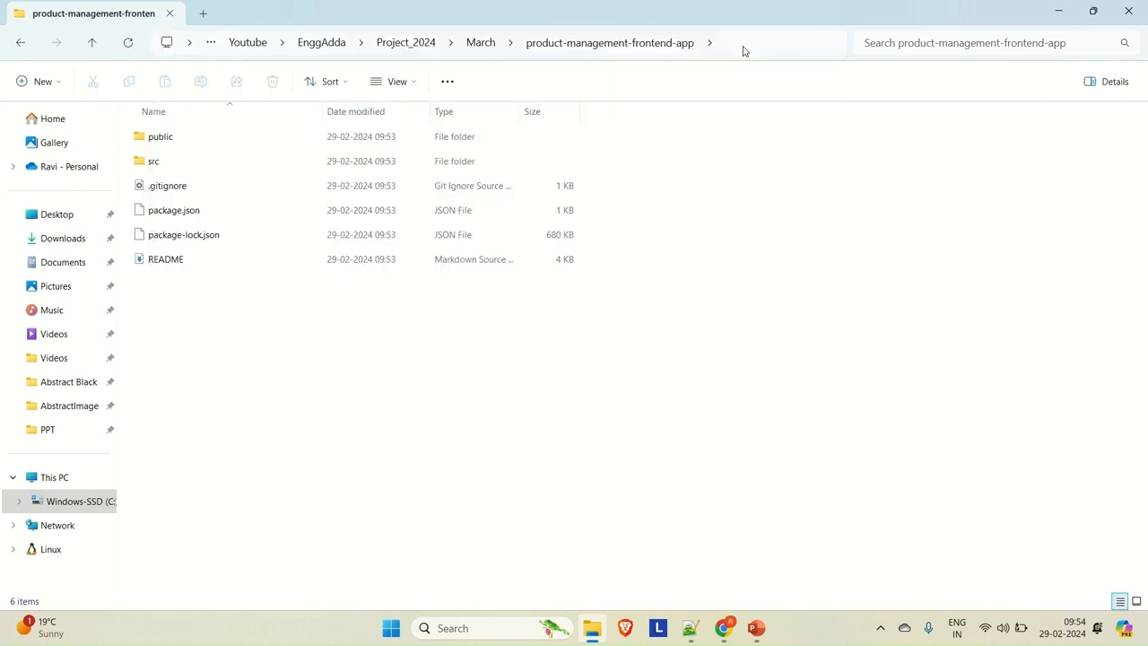
Step: Open the front-end project in Visual Studio Code with "code ." and trust its authors, including all files in the parent folder March
type("code ")
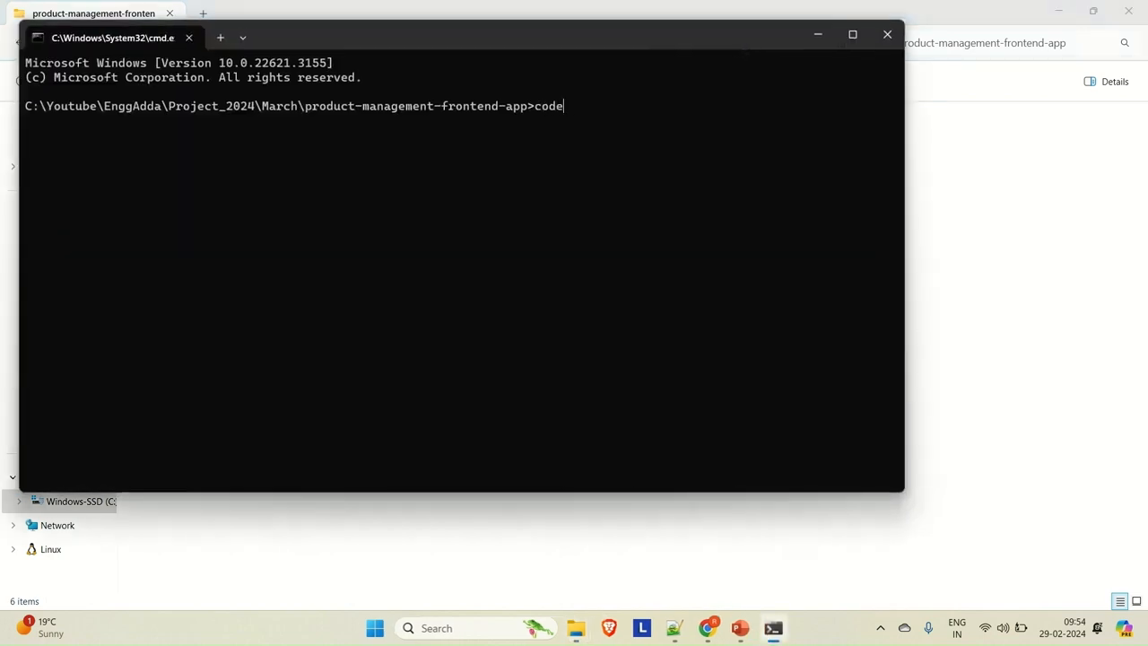
type(".")
key("Return")
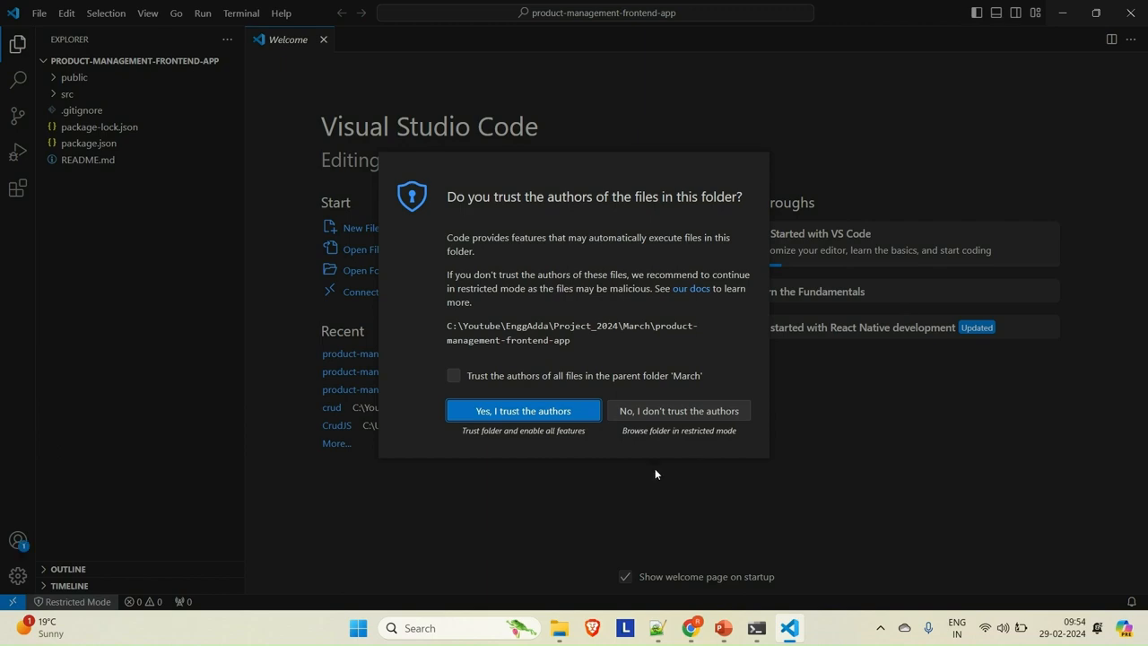
left_click(454, 375)
left_click(514, 412)
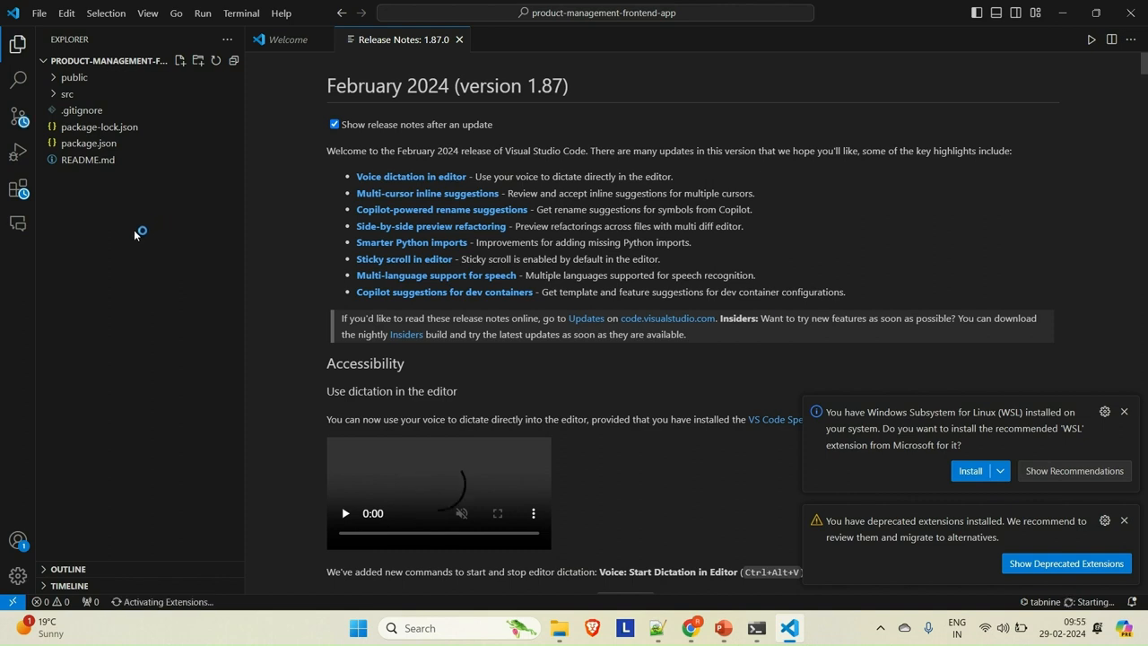
Step: Expand the public, src, components and services folders of the front-end project and dismiss the WSL extension notification
left_click(51, 83)
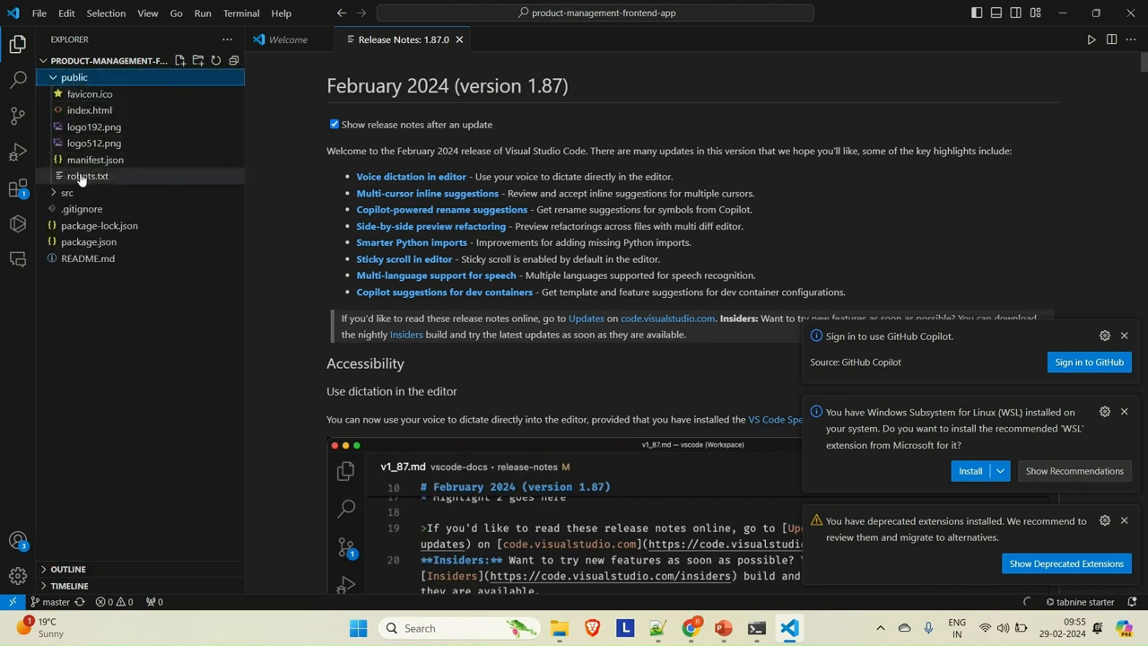
left_click(51, 194)
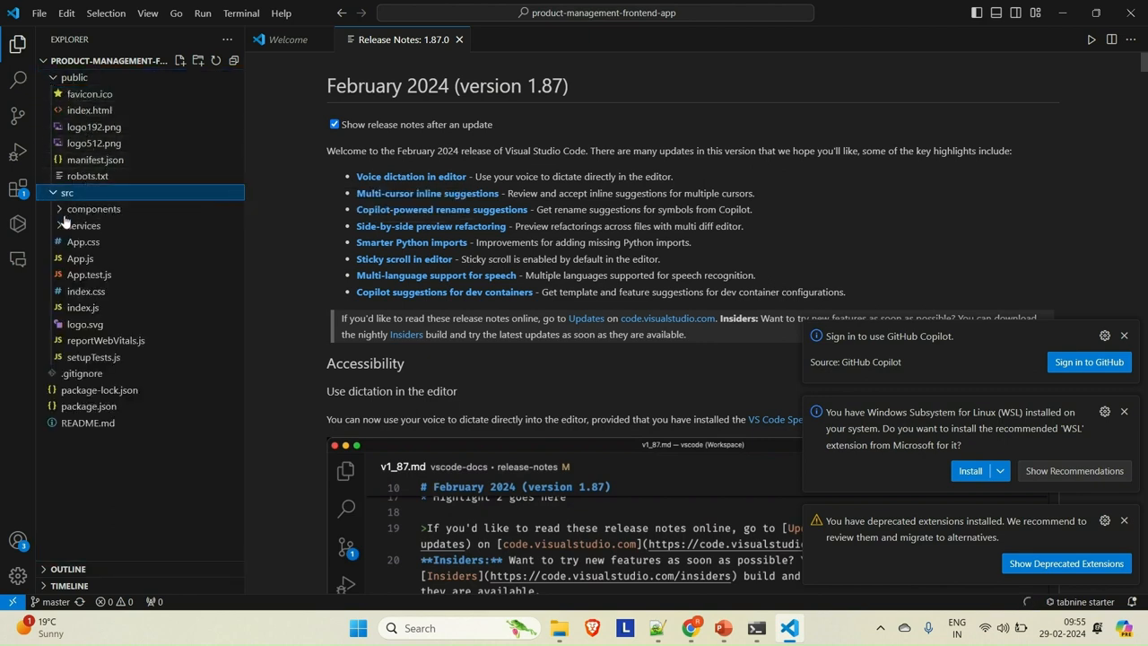
left_click(61, 208)
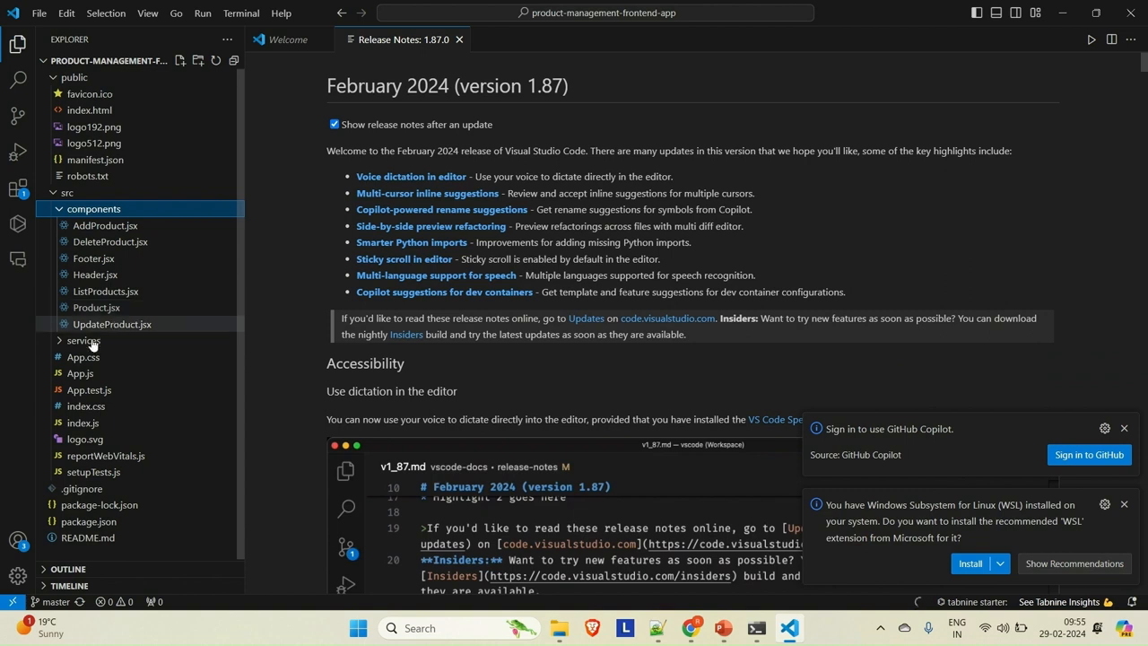
left_click(60, 344)
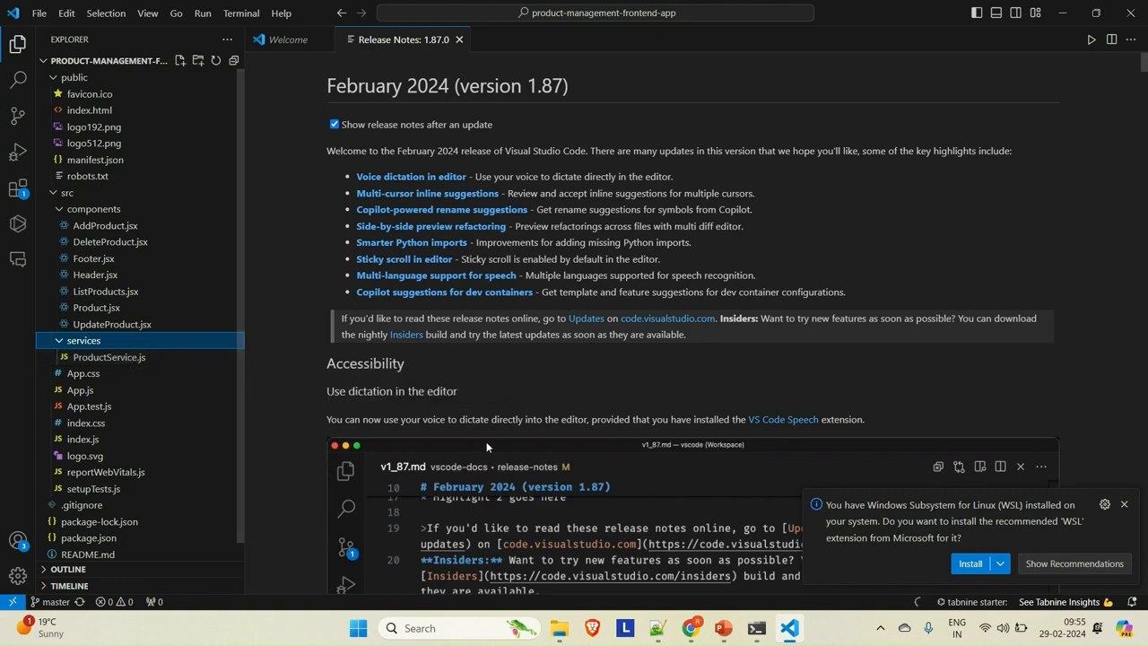
scroll(765, 524, "down", 3)
scroll(764, 524, "down", 7)
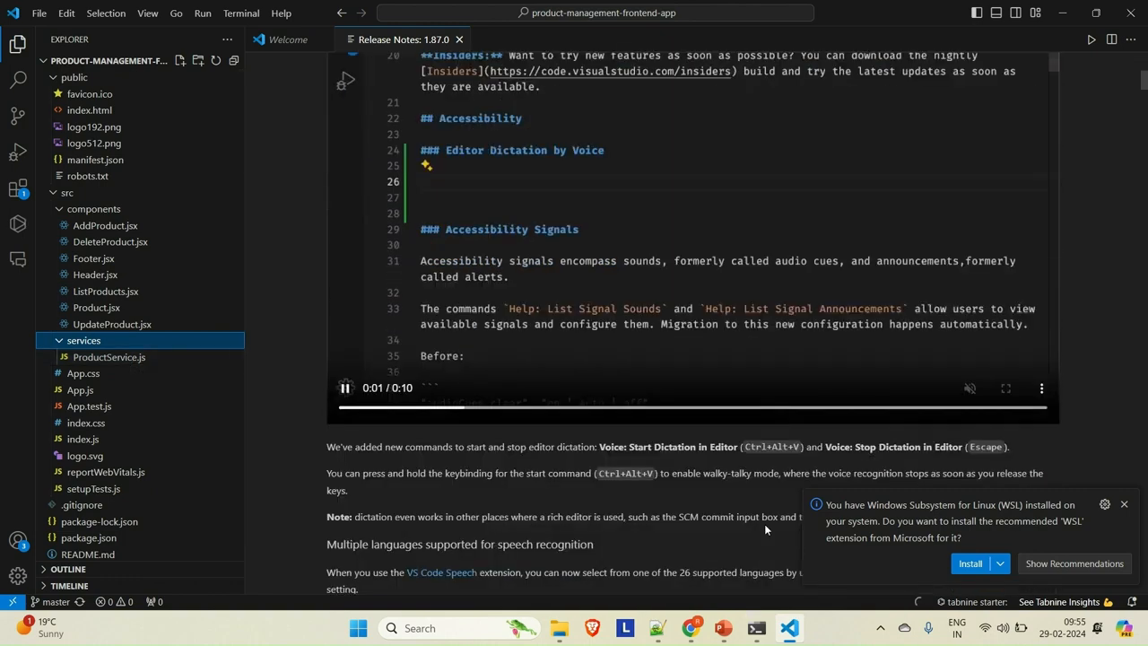
left_click(1123, 506)
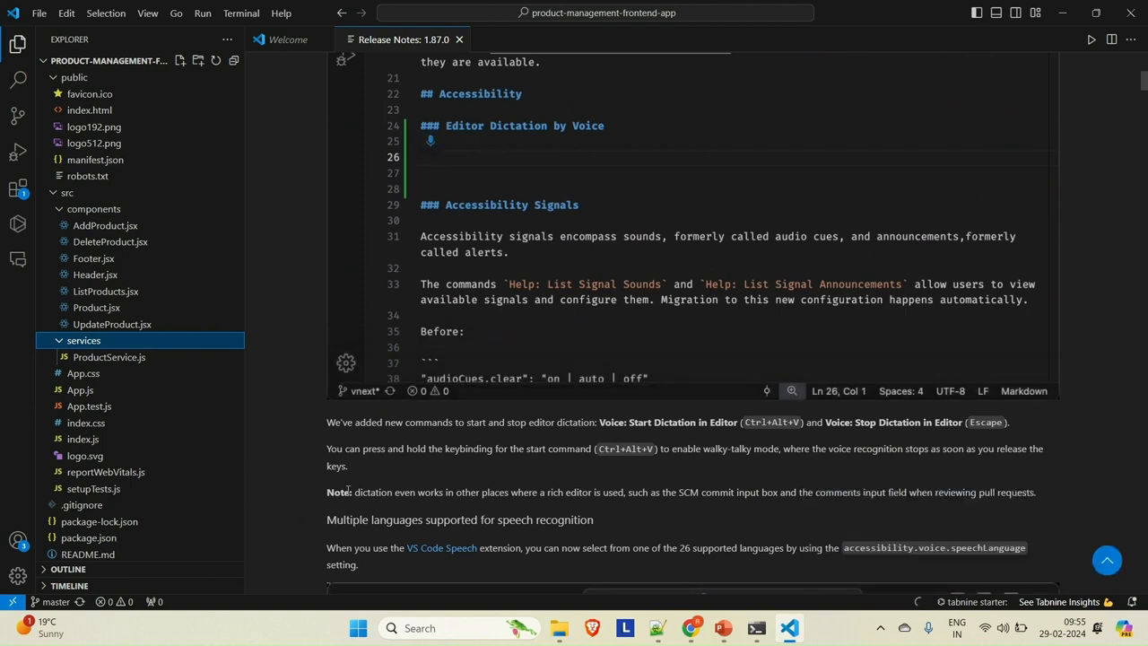
Step: Open a new terminal in the front-end project and try to start the app with "npm start"
left_click(249, 16)
left_click(268, 34)
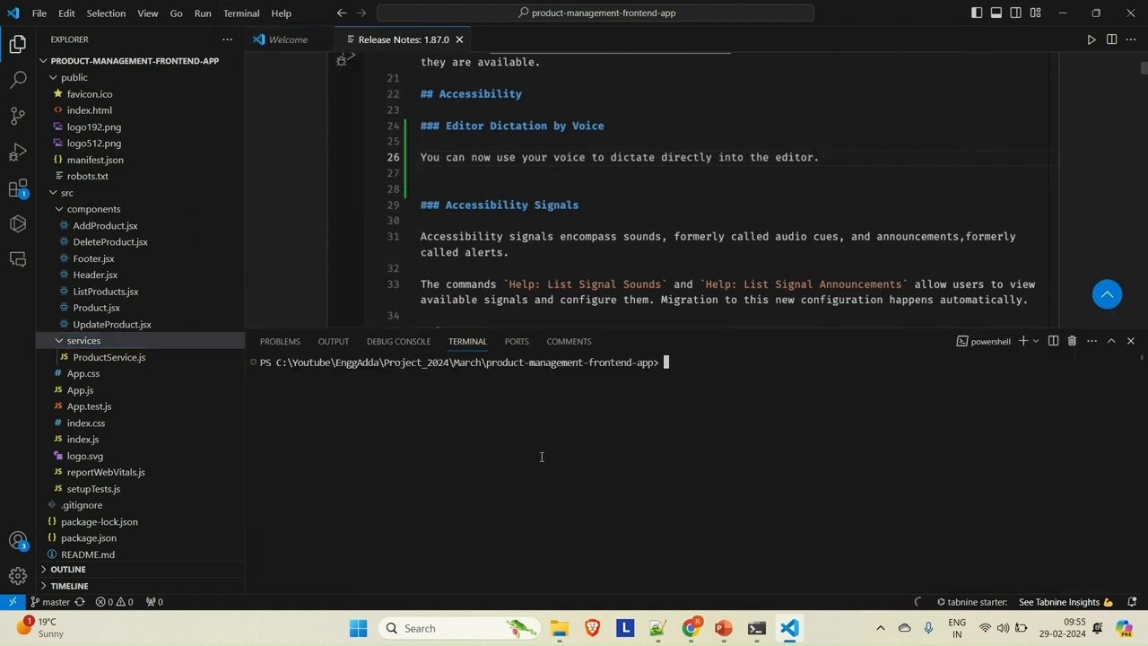
type("np")
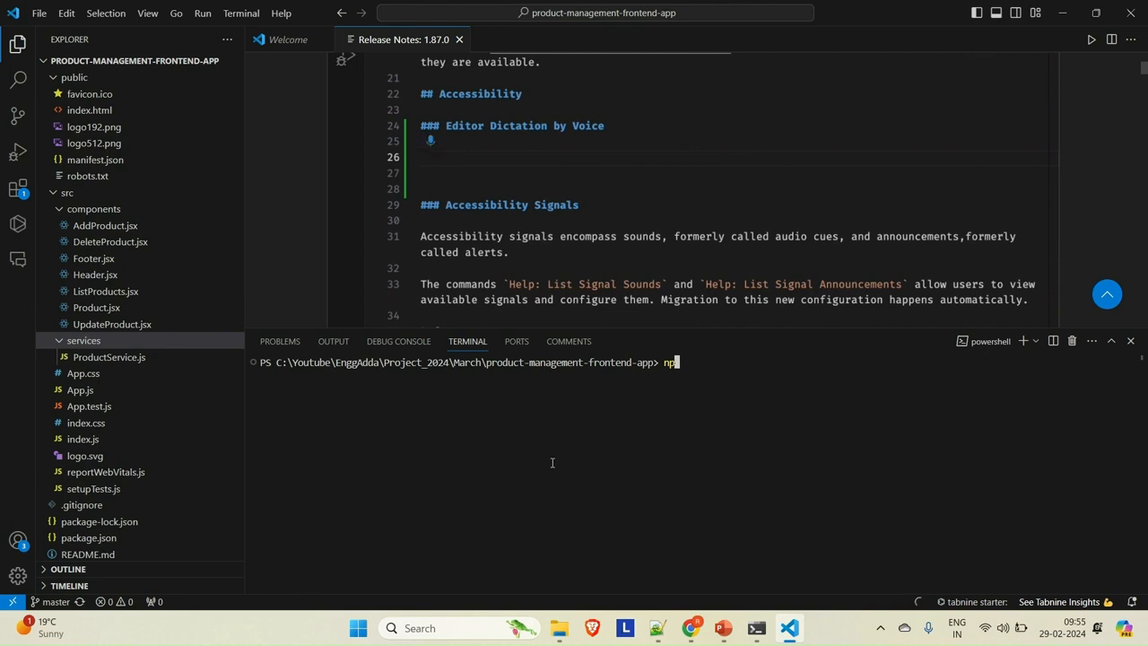
type("m ")
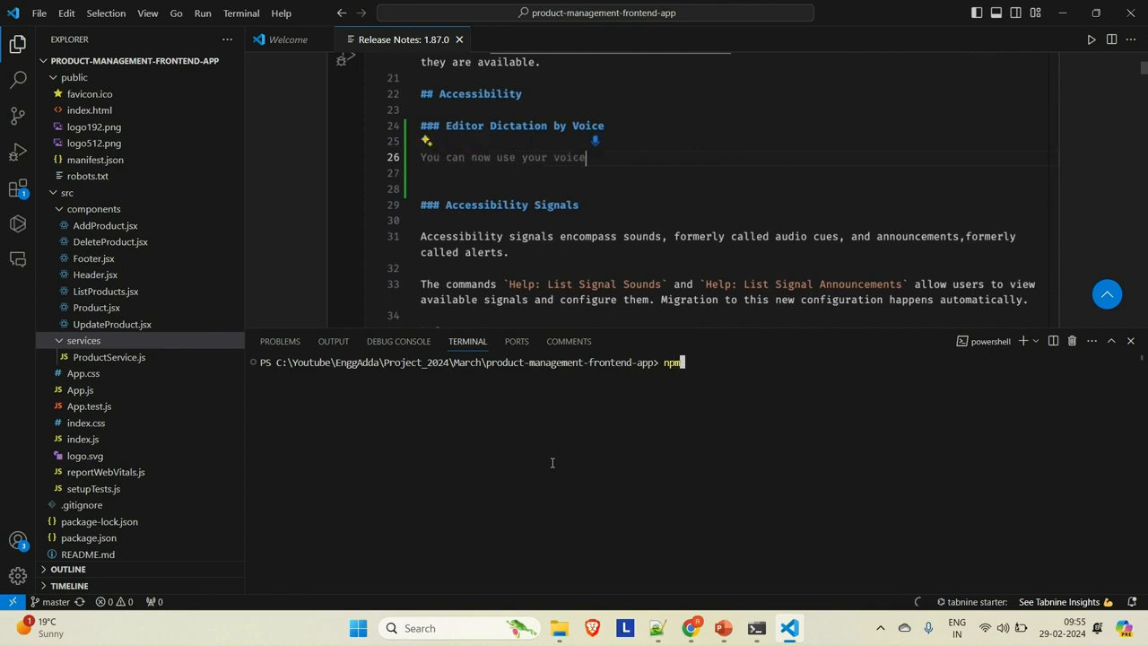
type("start")
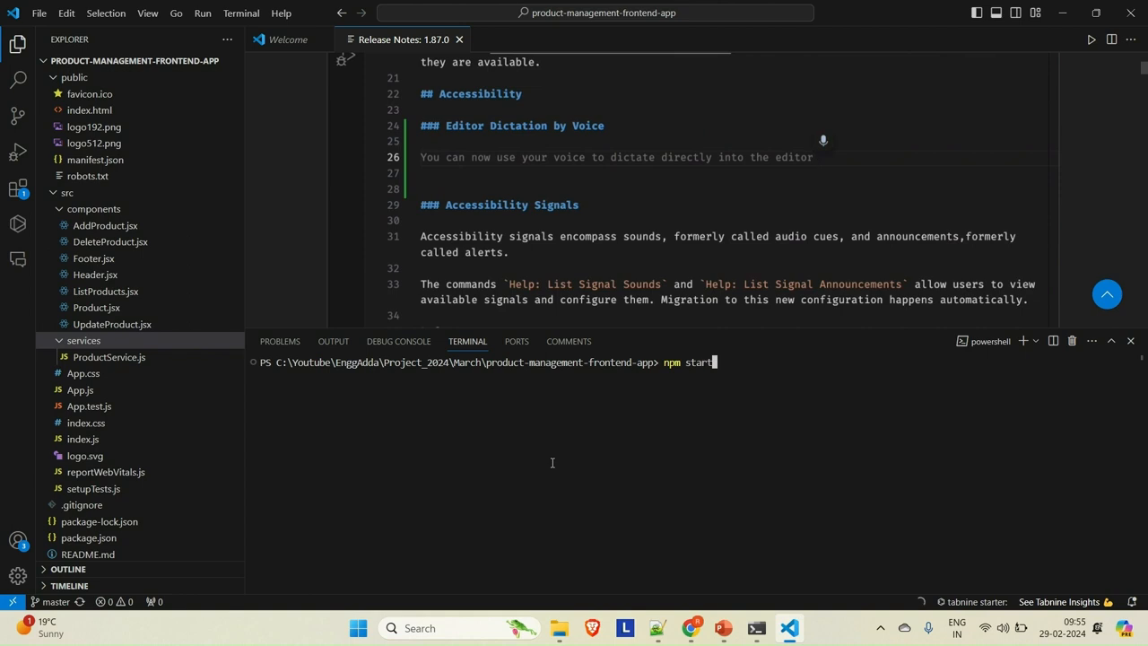
key("Return")
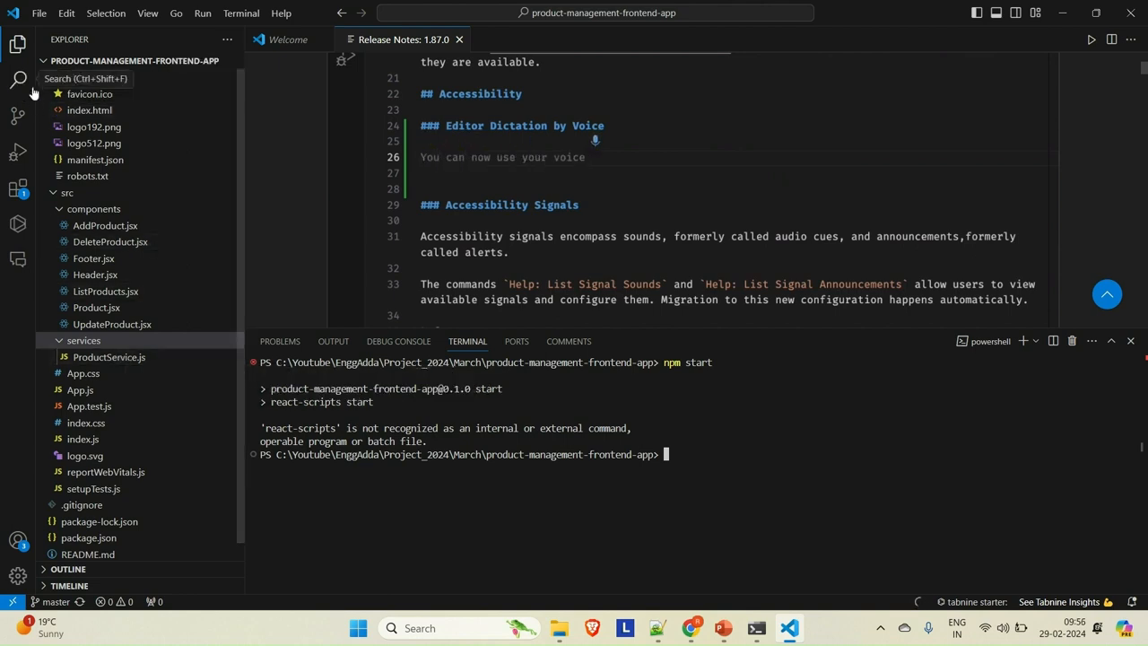
Step: Install the front-end project's dependencies by running "npm install" in the terminal
left_click(48, 63)
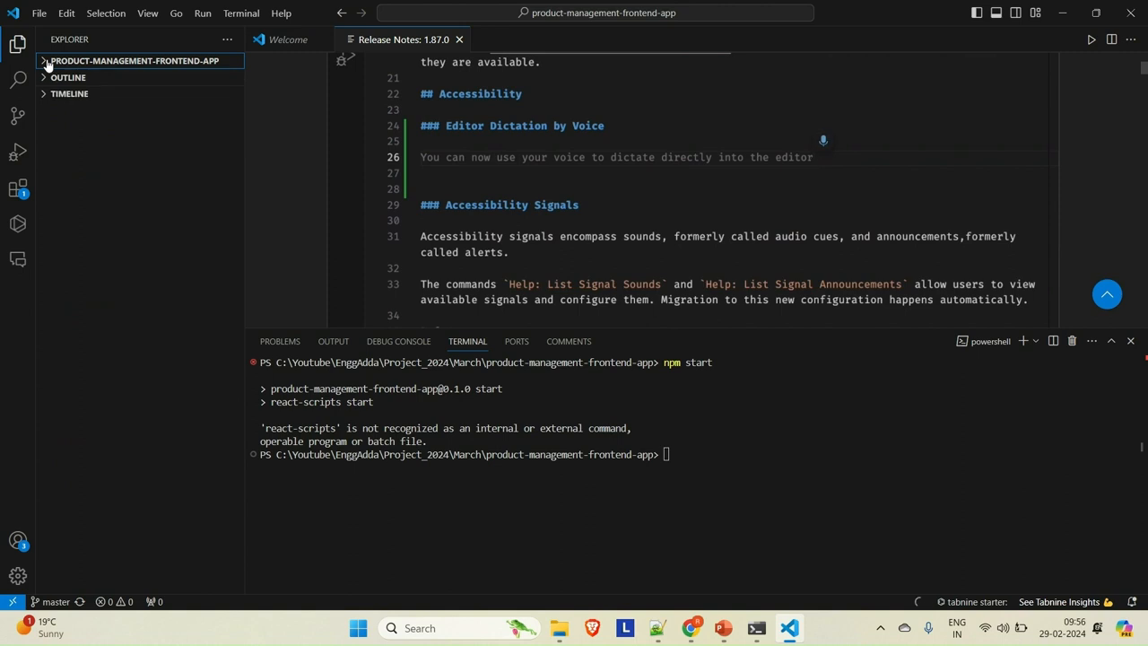
left_click(49, 63)
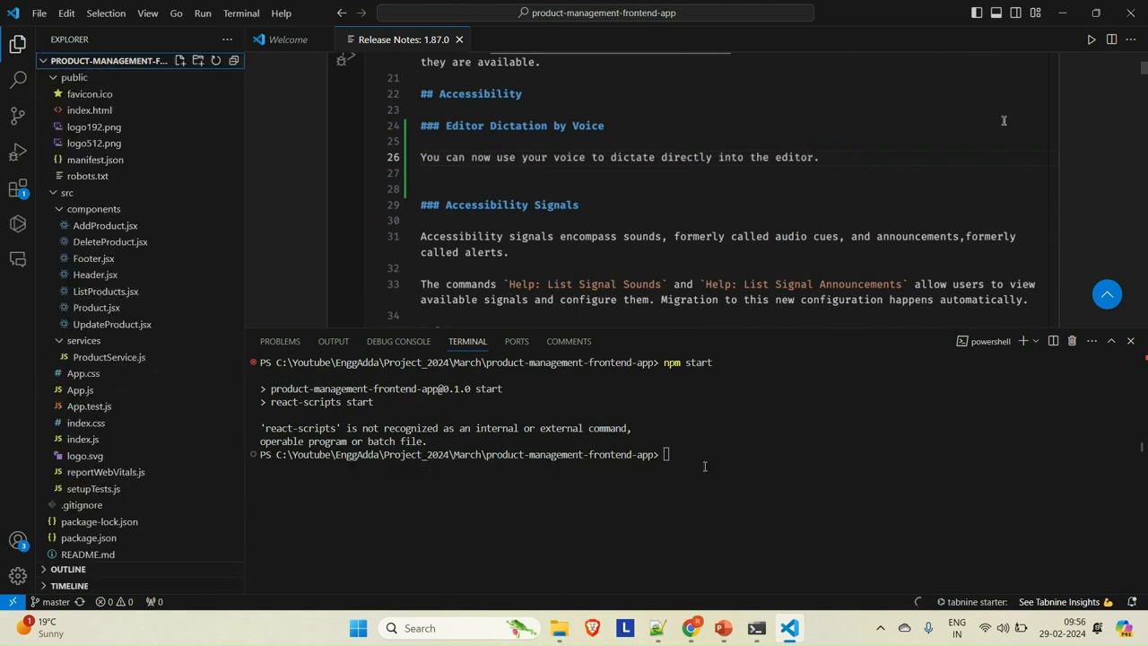
left_click(668, 453)
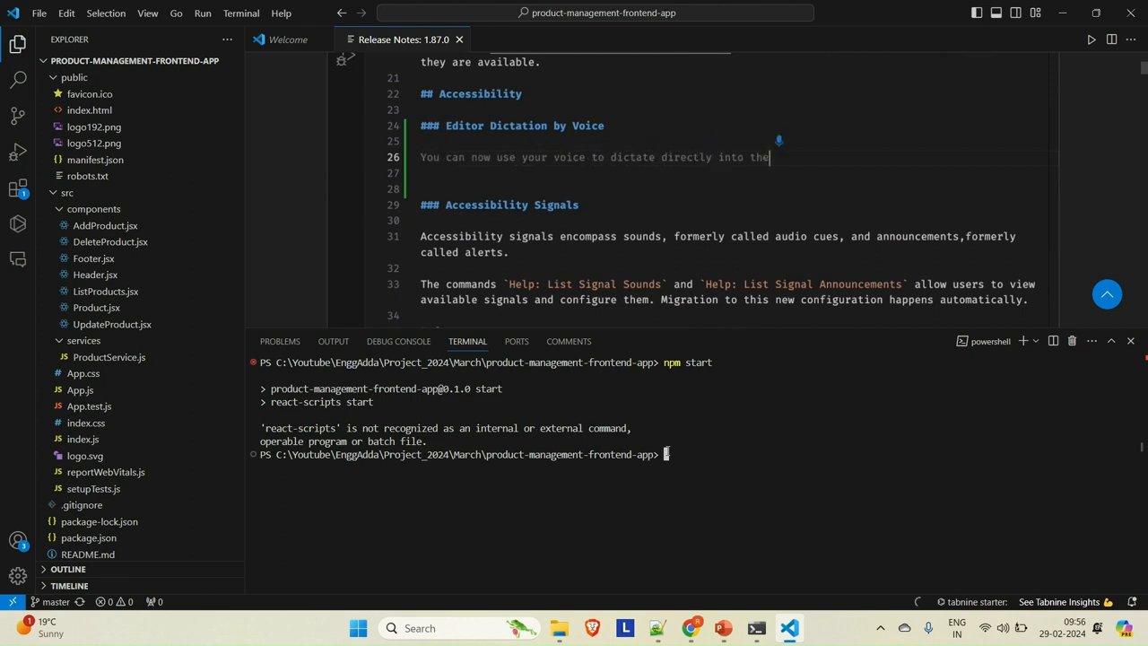
type("npm ")
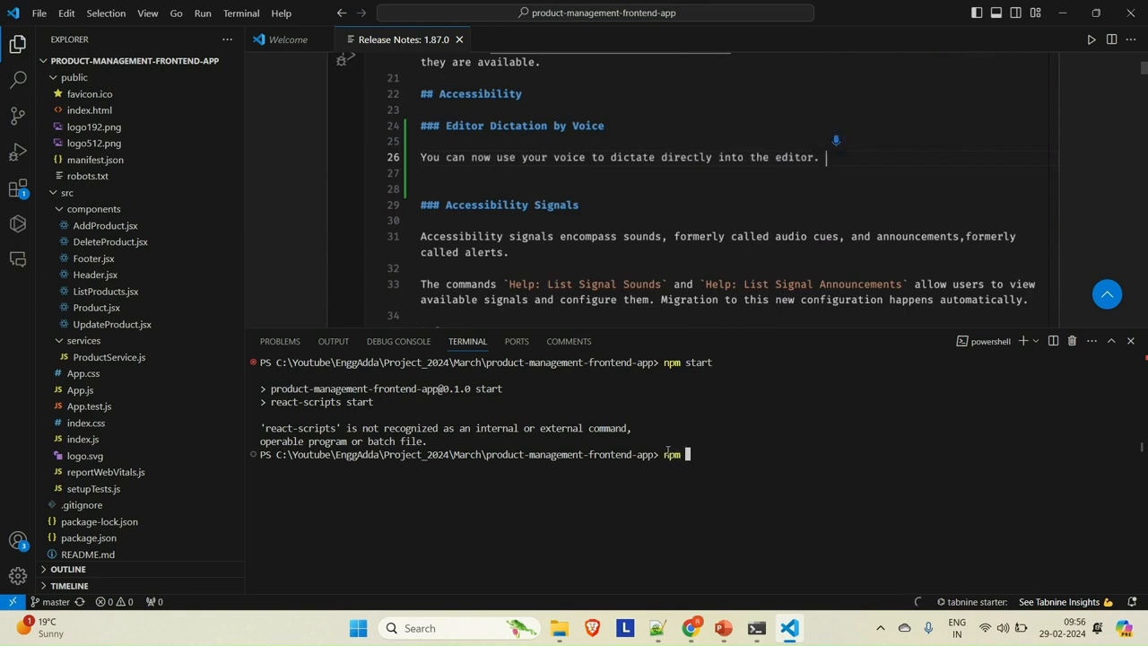
type("install")
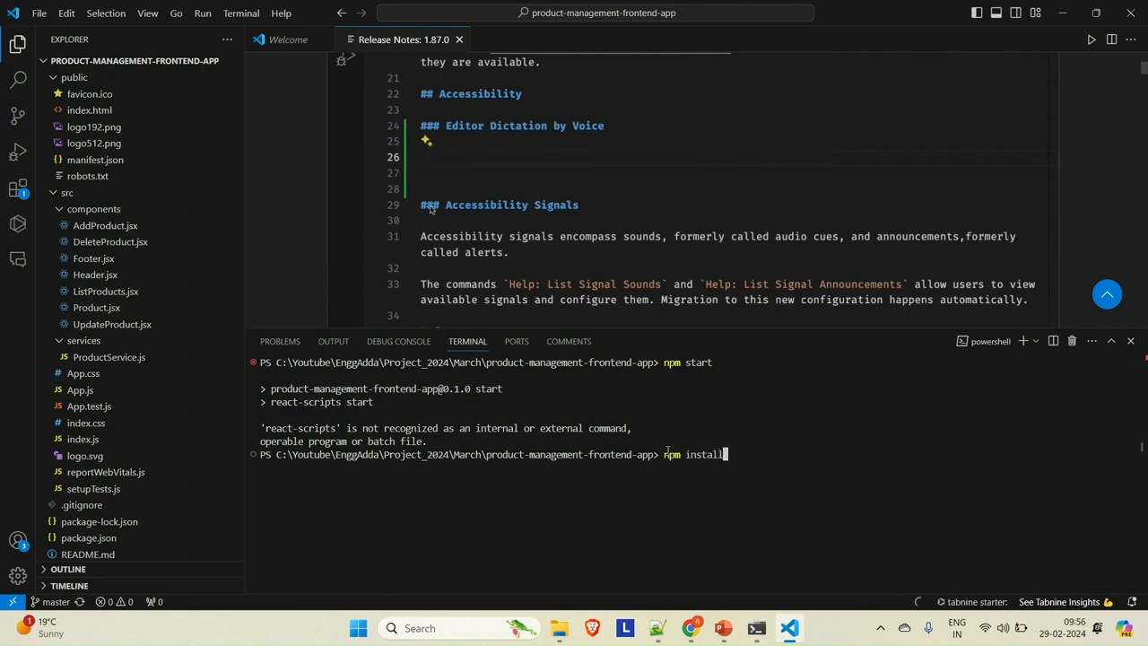
key("Return")
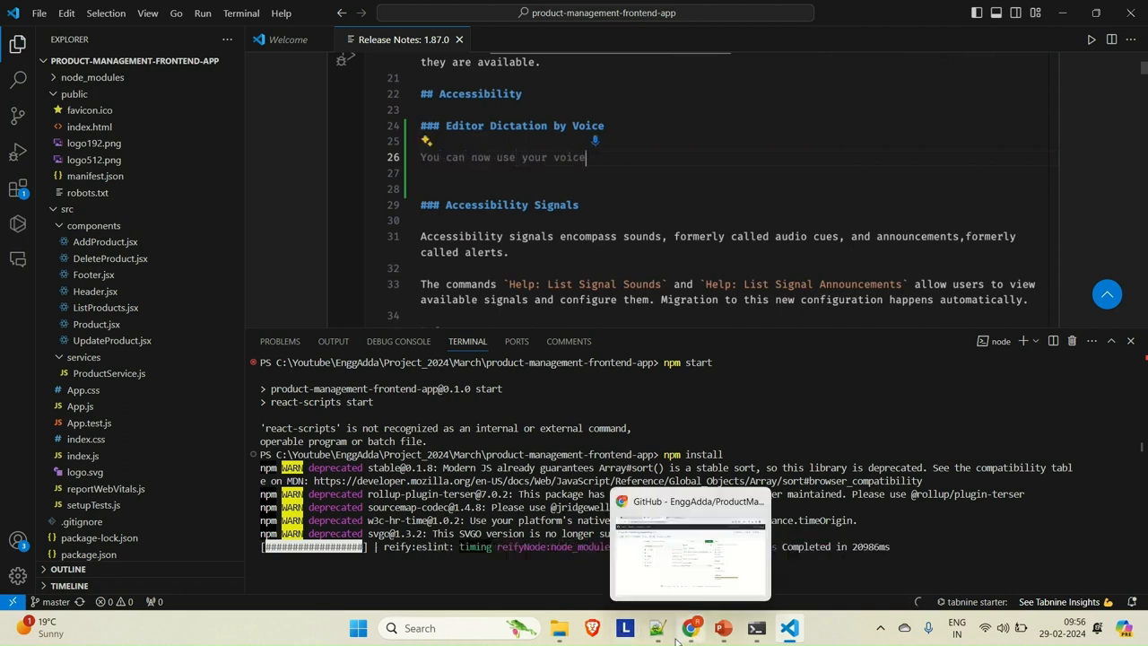
Step: Find and launch IntelliJ IDEA through the Windows search, and close its Tip of the Day
left_click(459, 628)
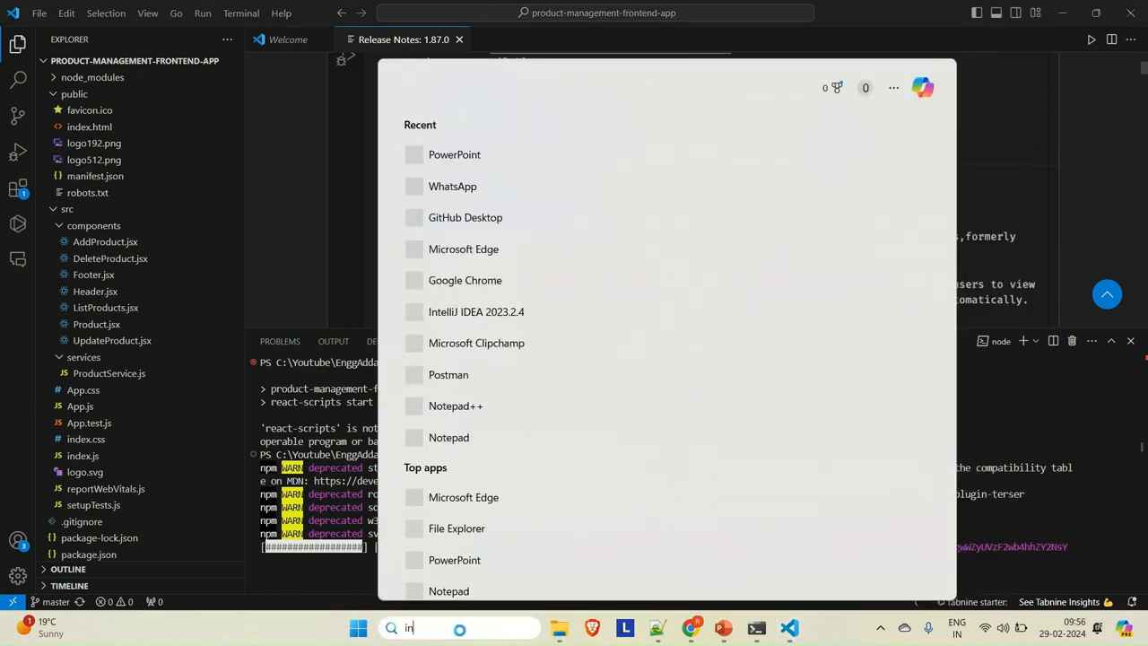
type("in")
left_click(486, 166)
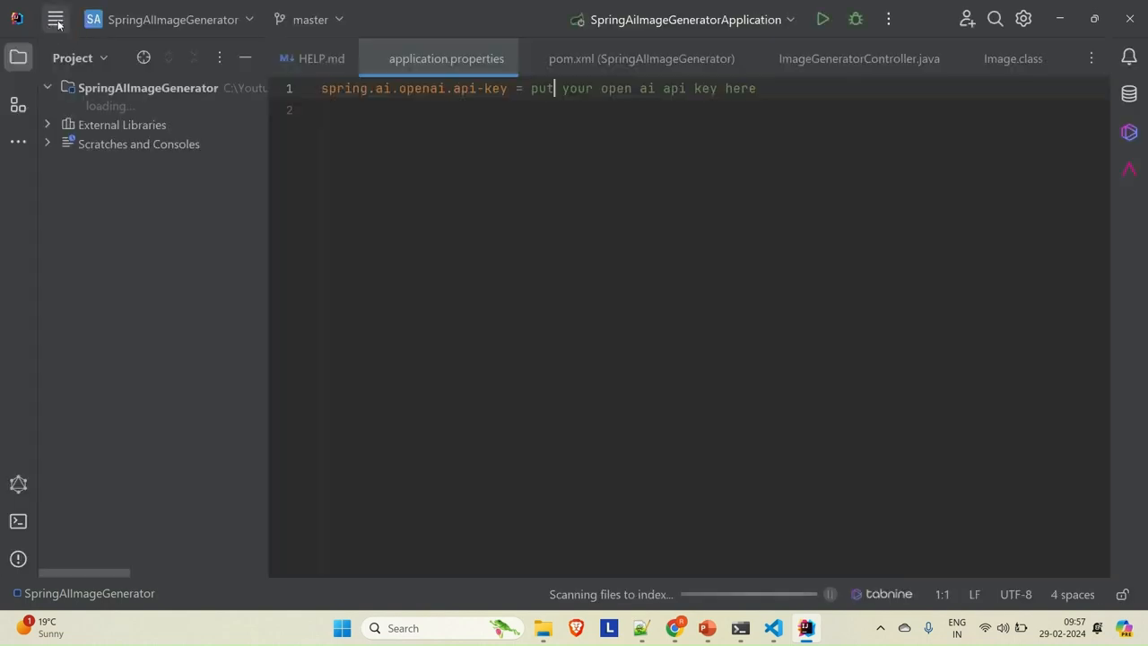
left_click(56, 20)
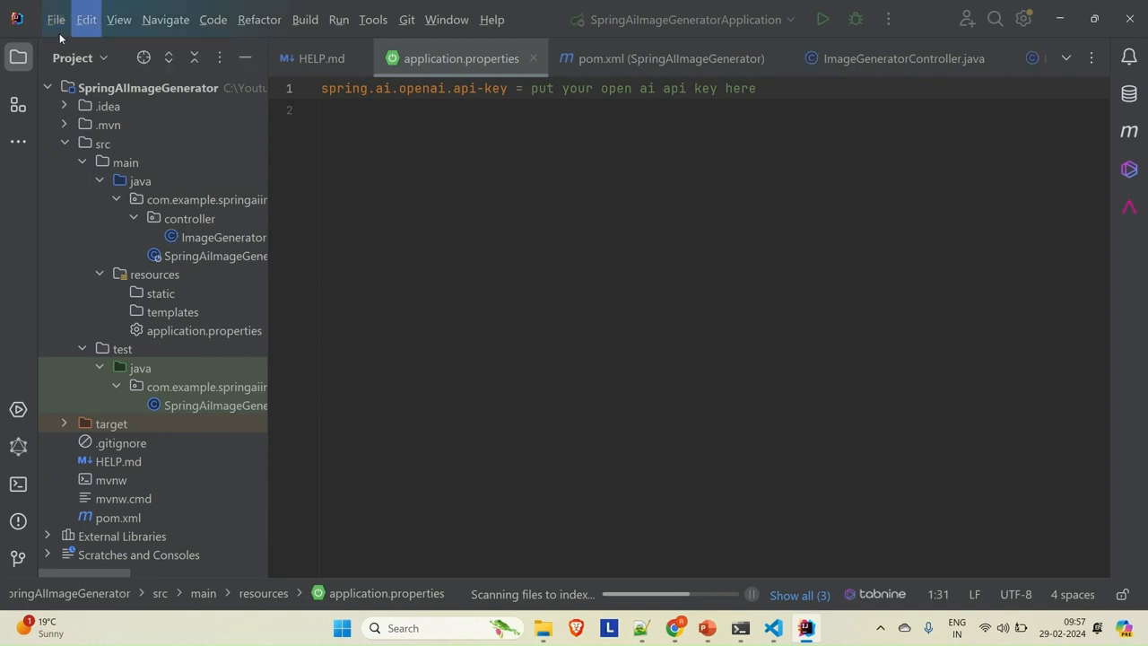
left_click(56, 19)
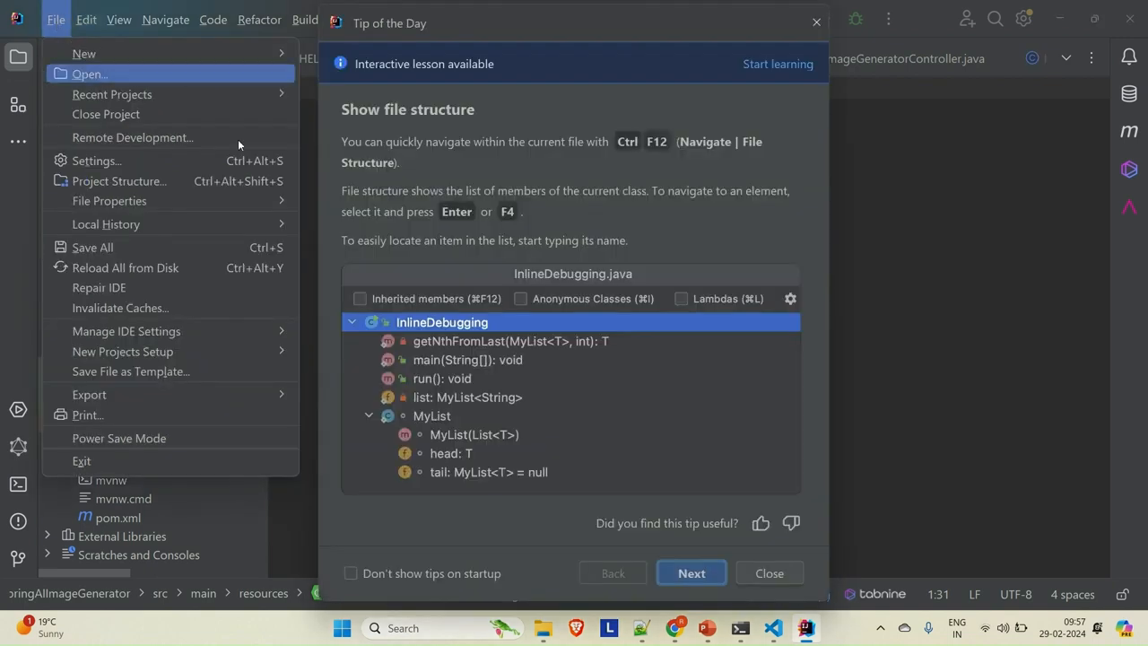
left_click(769, 574)
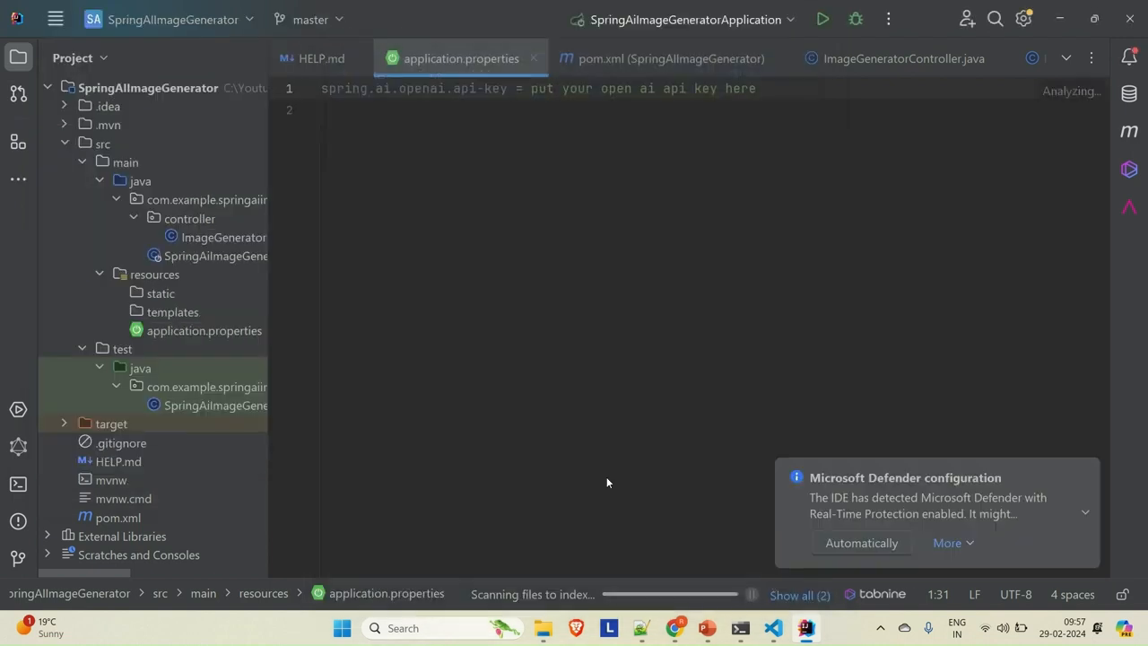
Step: Start opening a project, browse to Youtube\EnggAdda\Project_2024\March on drive C and select the ProductManagementBackEndApp folder
left_click(54, 20)
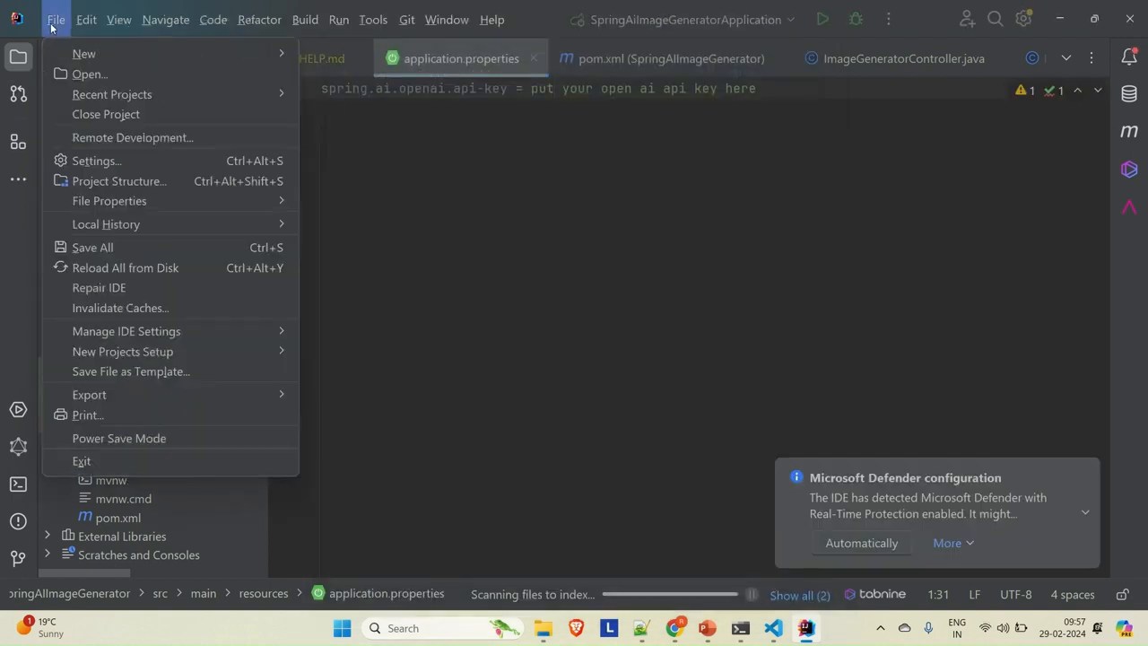
left_click(94, 75)
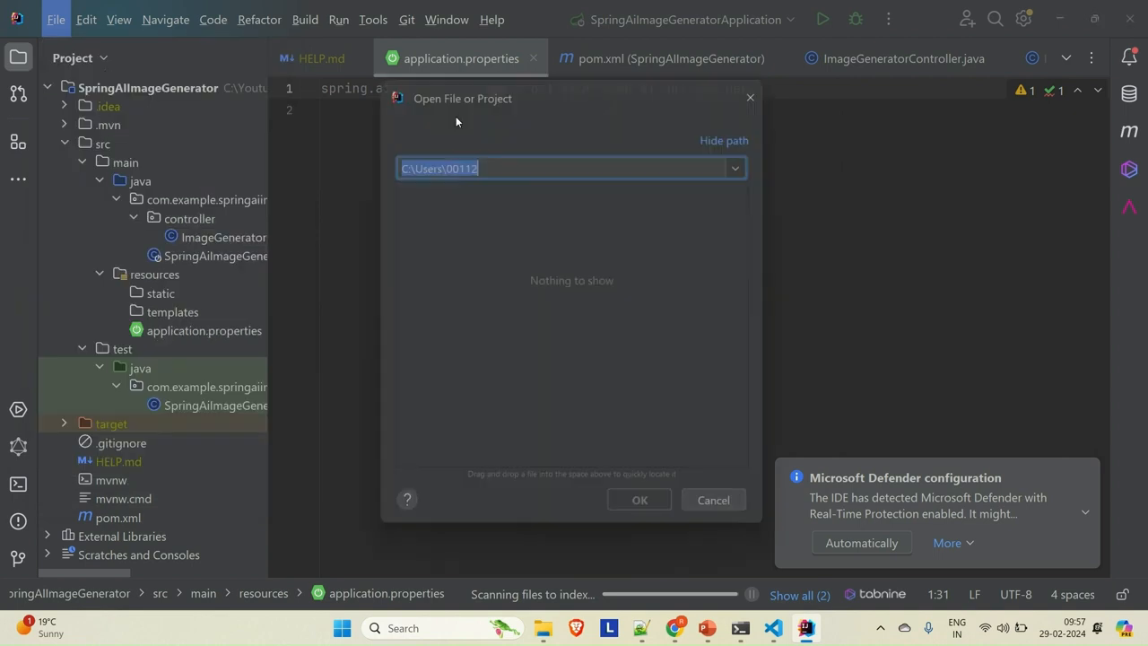
scroll(442, 363, "down", 1)
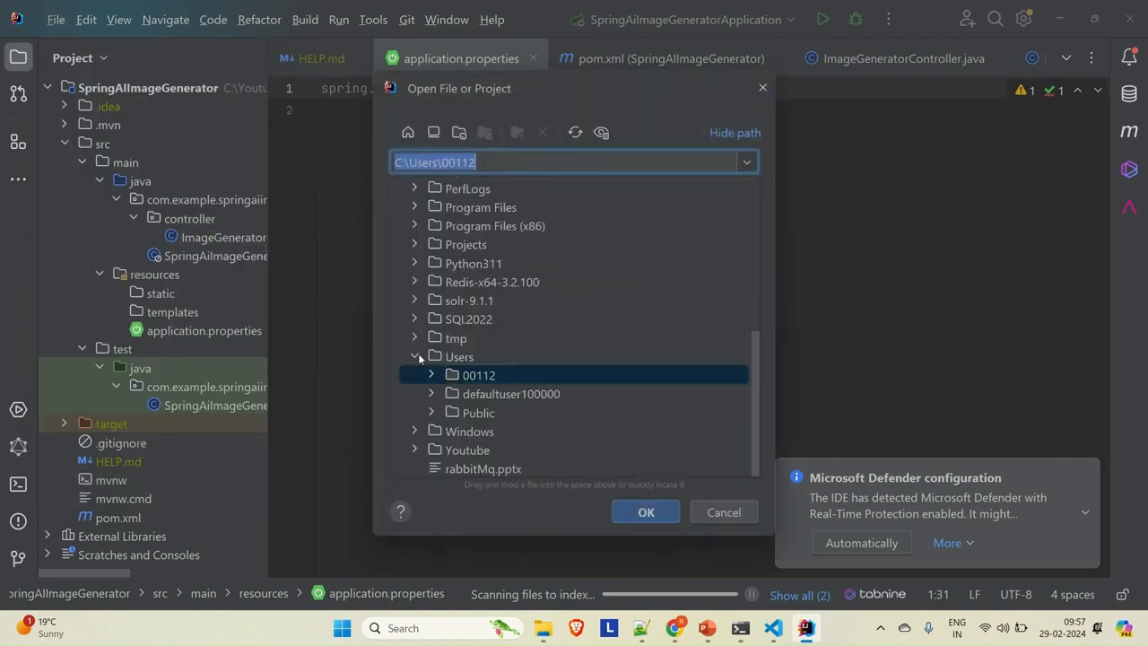
left_click(420, 375)
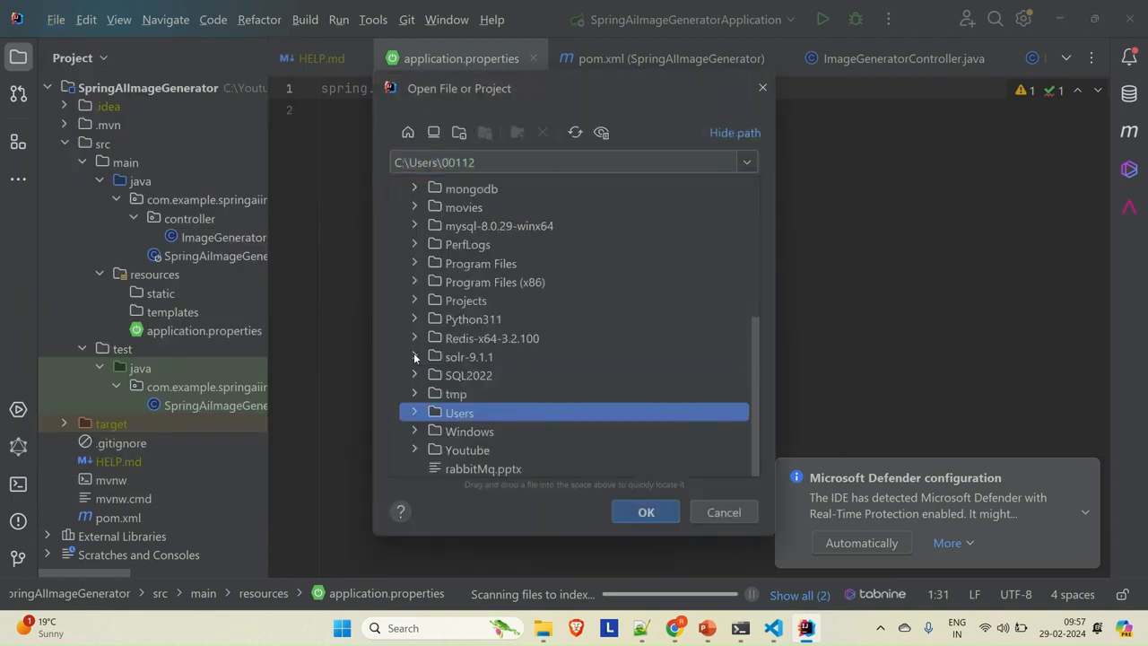
left_click(414, 449)
scroll(505, 414, "down", 3)
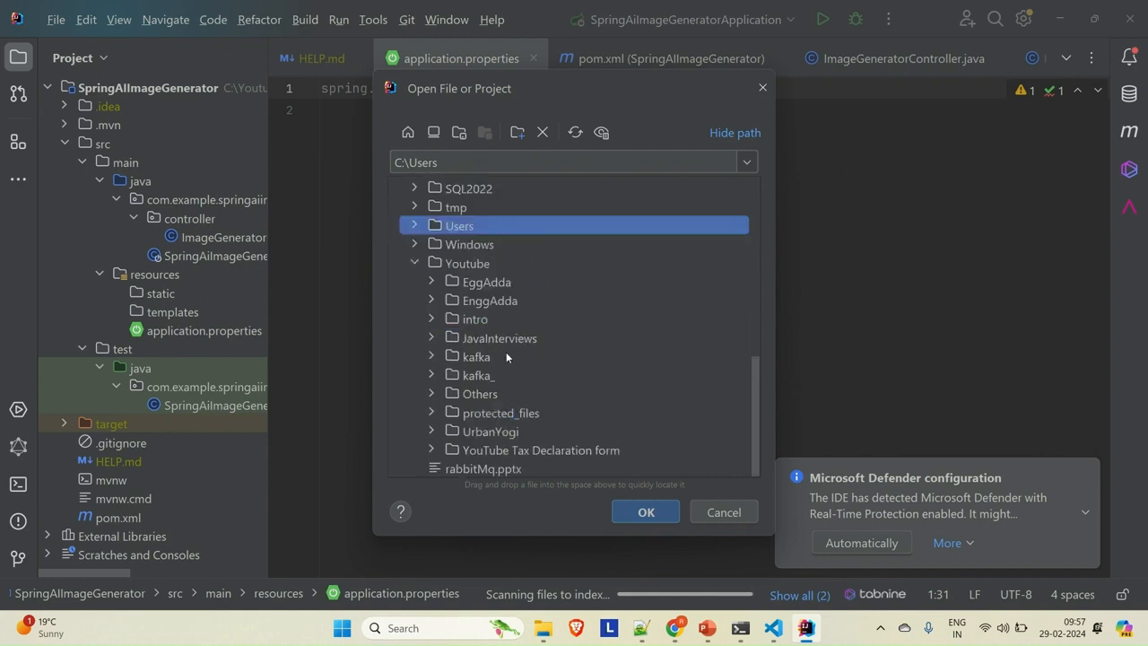
left_click(432, 299)
scroll(526, 379, "down", 3)
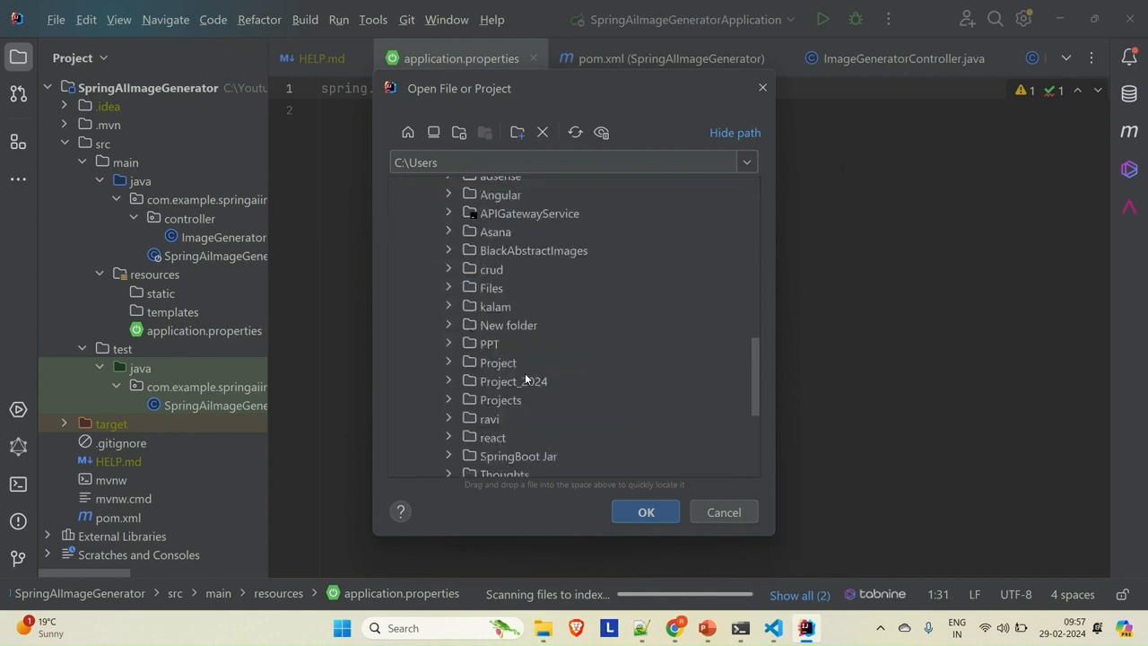
scroll(526, 378, "down", 3)
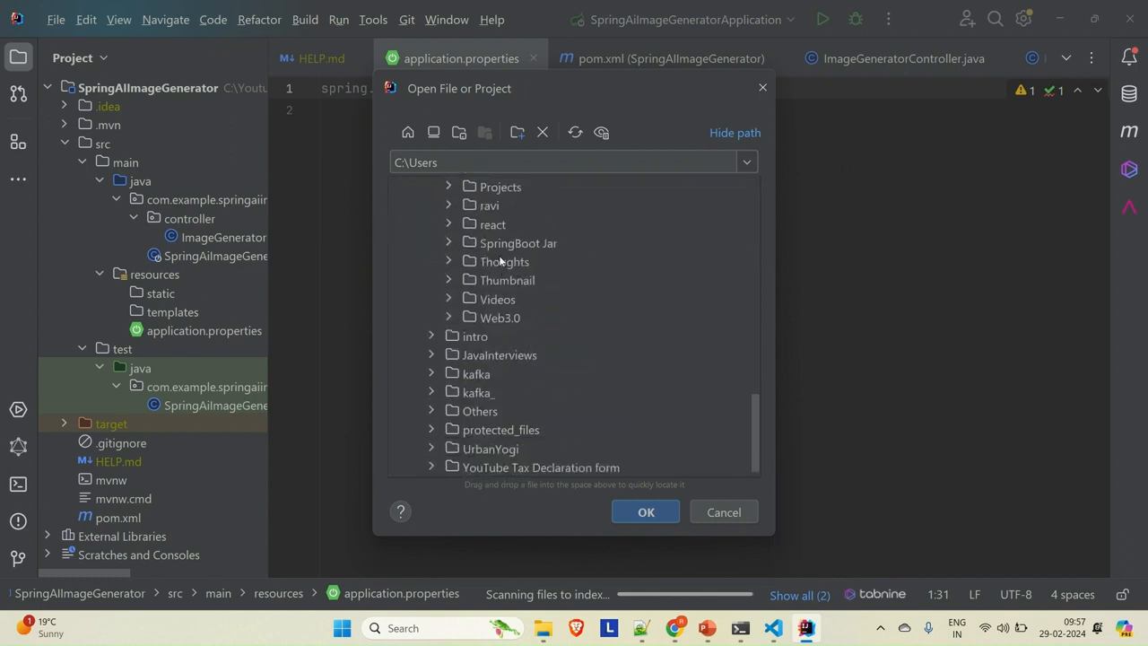
scroll(469, 309, "up", 2)
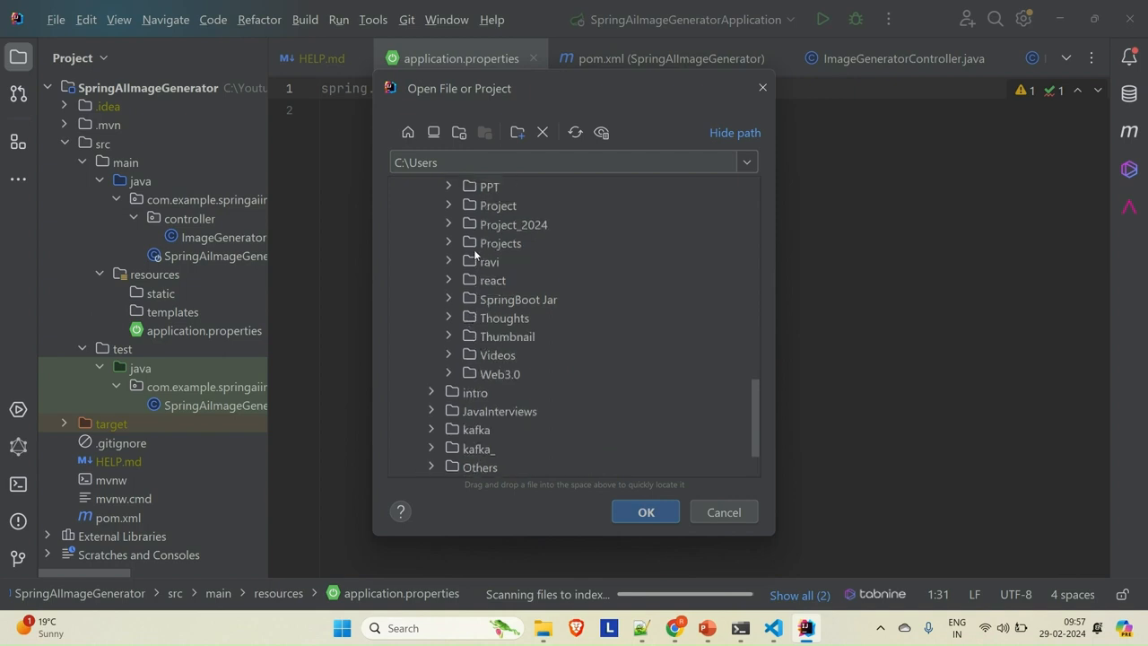
left_click(449, 224)
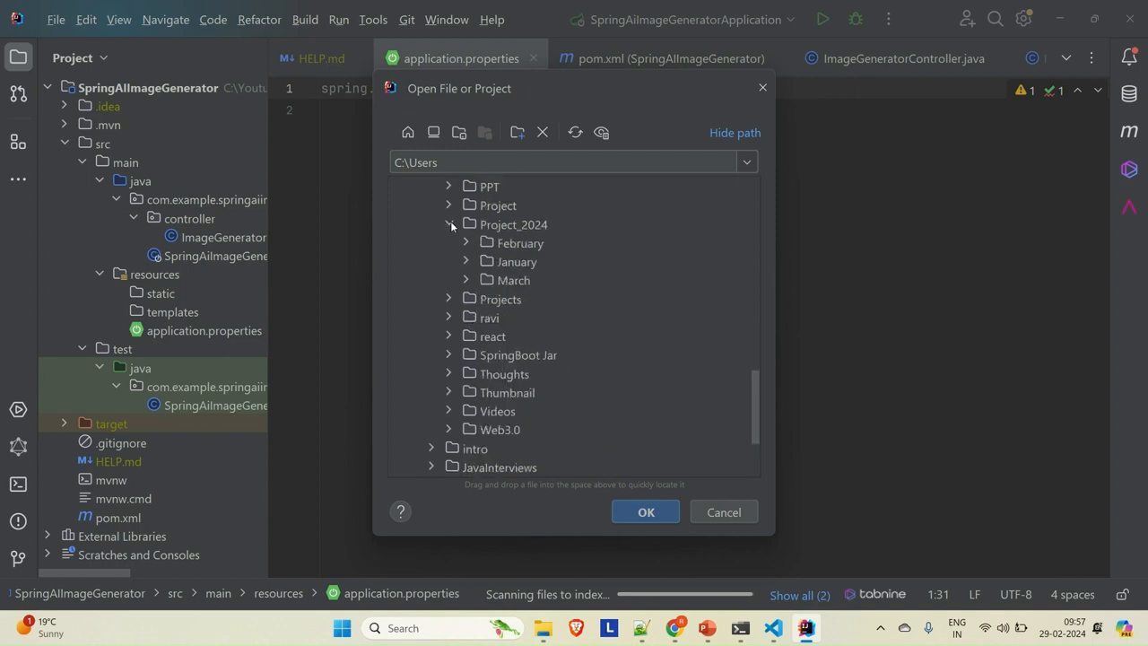
left_click(467, 281)
left_click(594, 317)
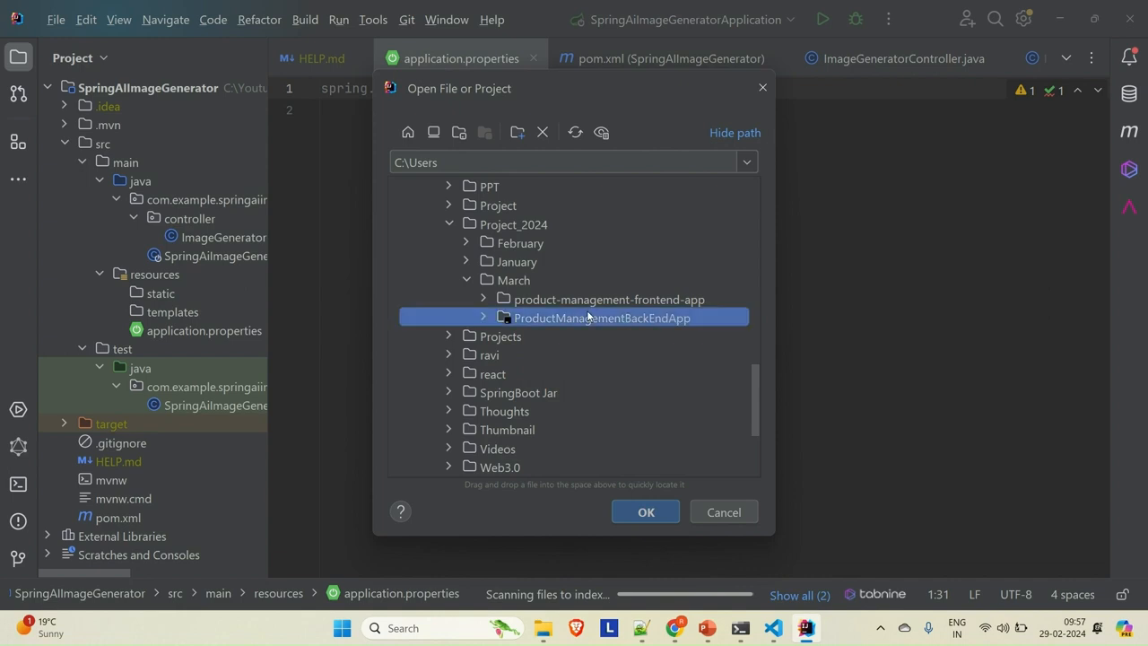
Step: Open ProductManagementBackEndApp in a new, maximized window, trusting all projects in C:\Youtube\EnggAdda\Project_2024\March
left_click(646, 512)
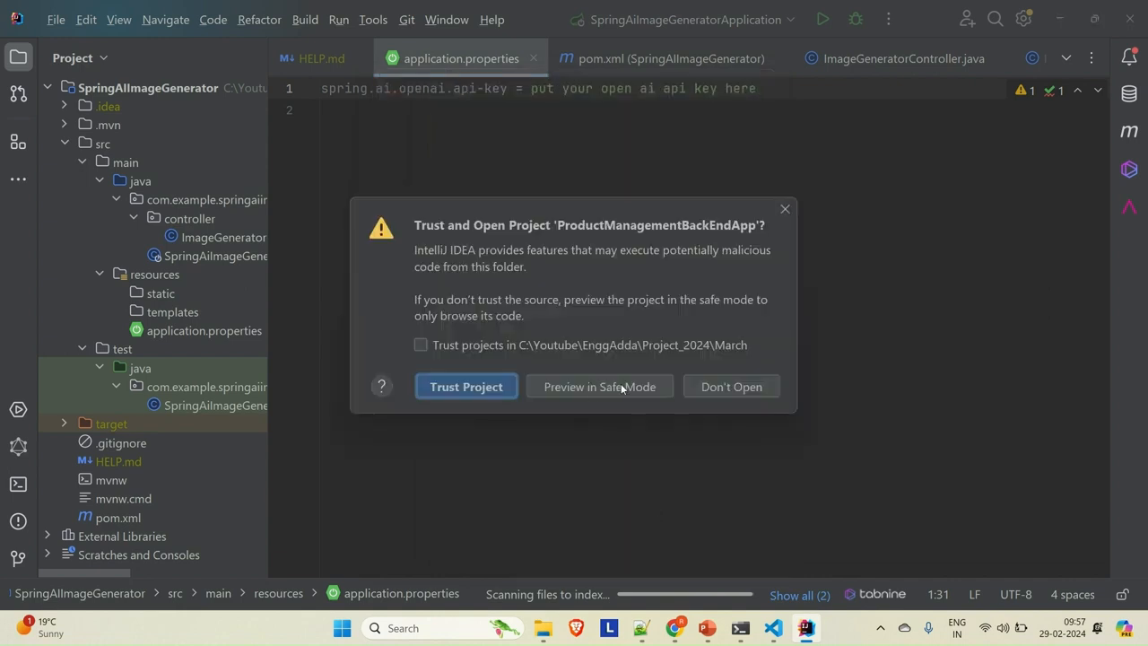
left_click(421, 345)
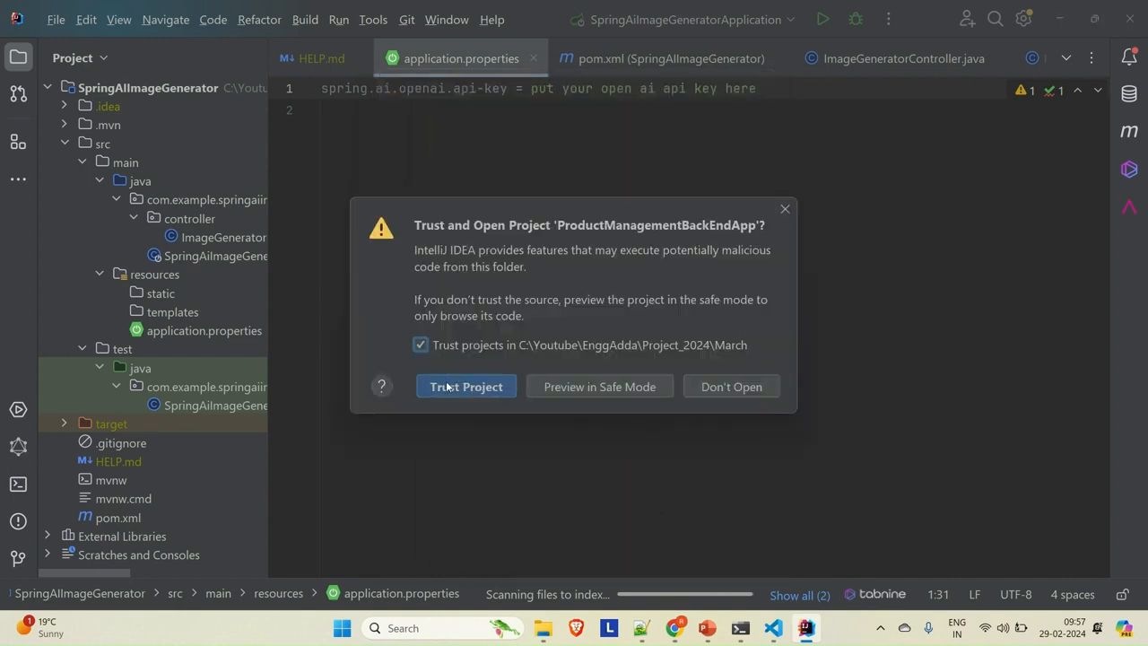
left_click(451, 387)
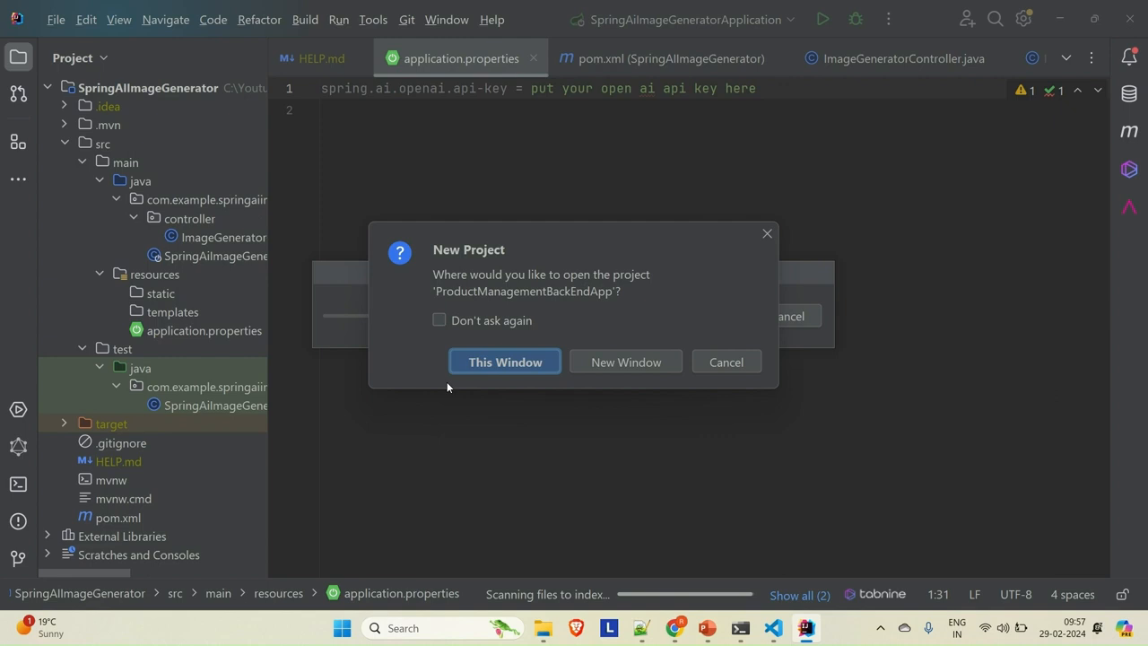
left_click(612, 363)
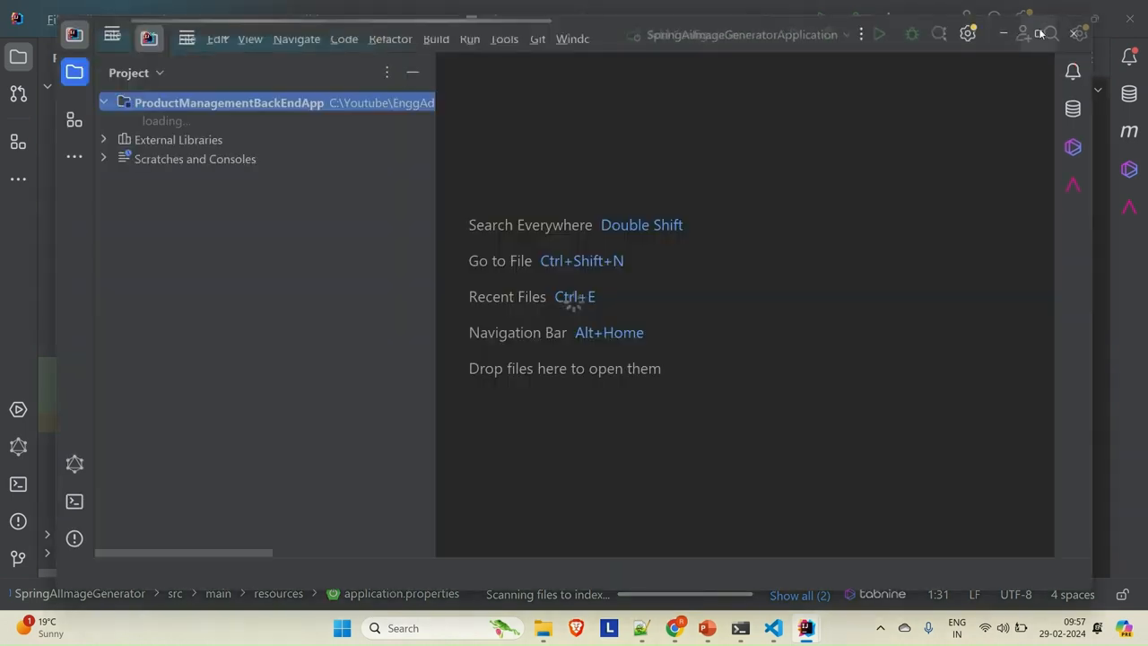
left_click(1039, 29)
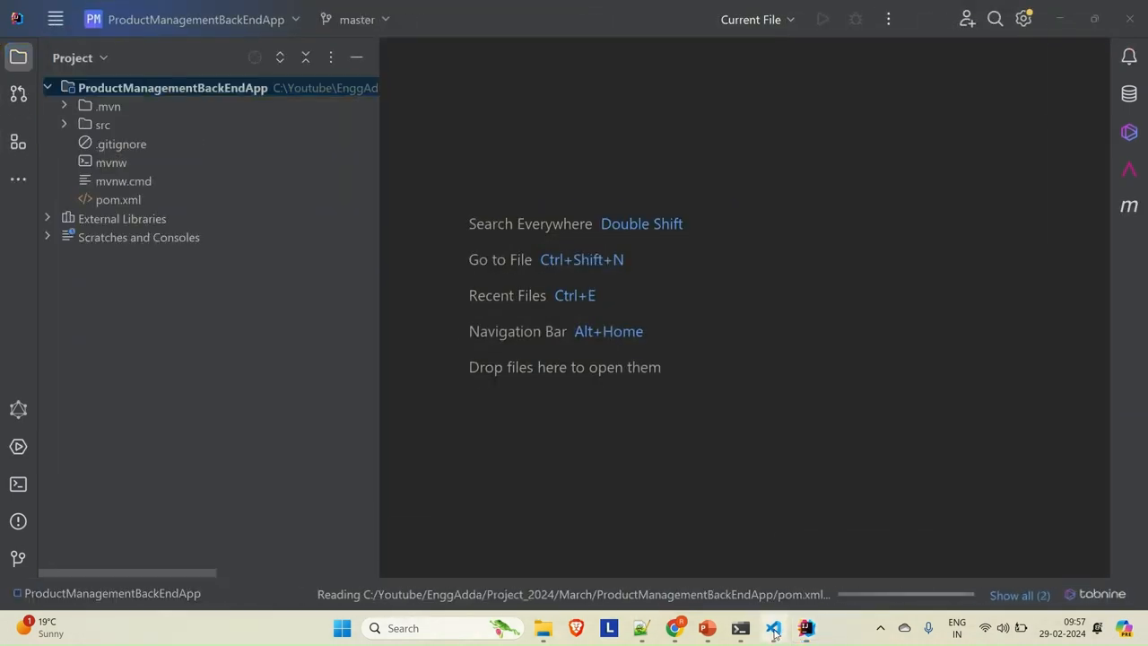
Step: Switch to VS Code, review the npm install output and start the front-end app with "npm start" in the terminal
left_click(772, 628)
scroll(616, 512, "up", 3)
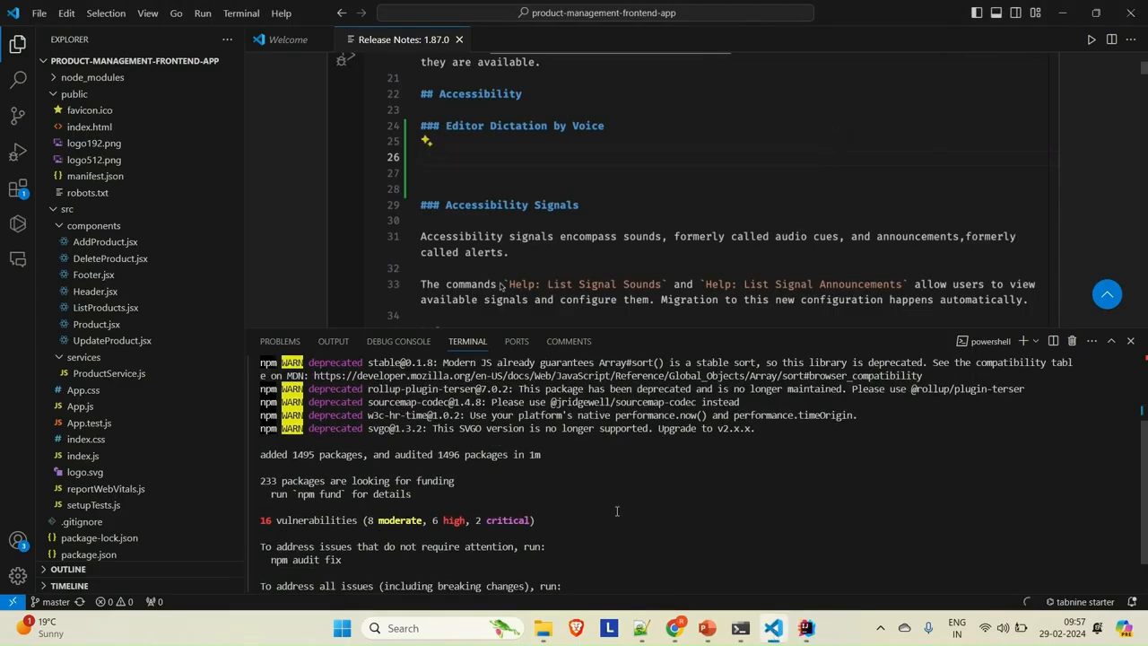
scroll(616, 511, "up", 1)
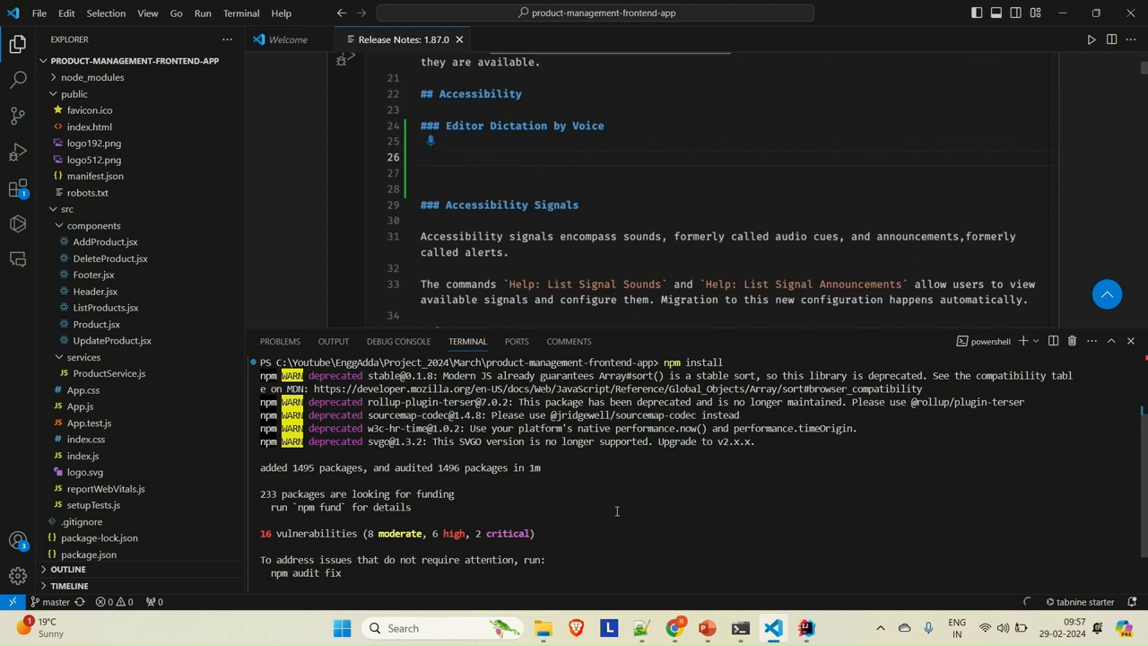
scroll(616, 511, "down", 2)
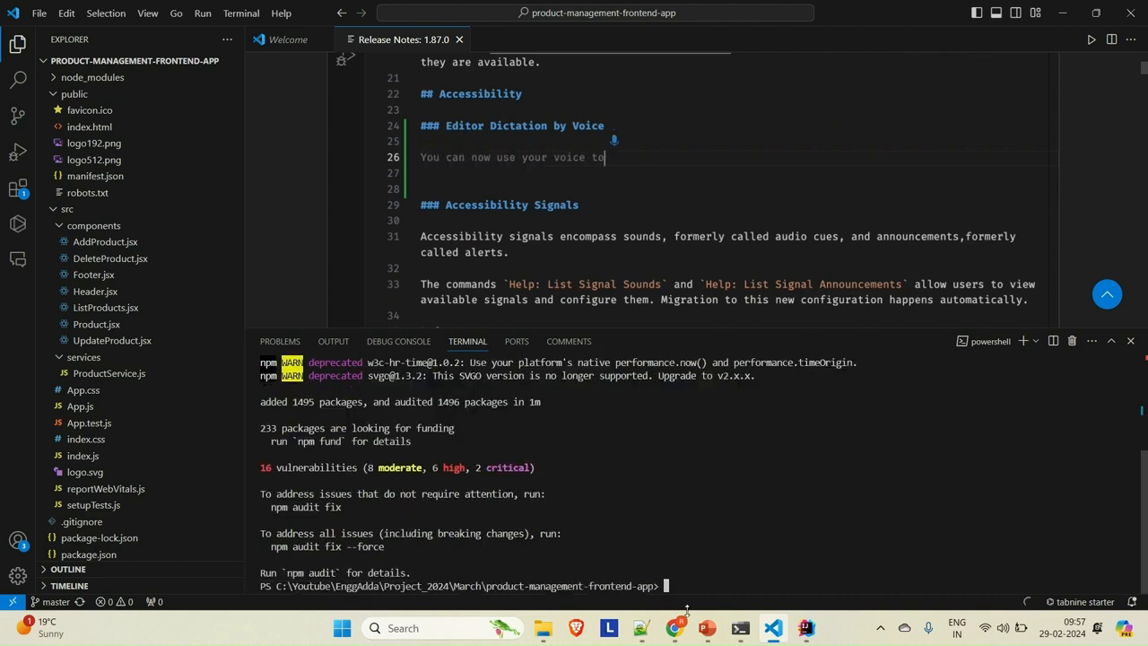
type("np")
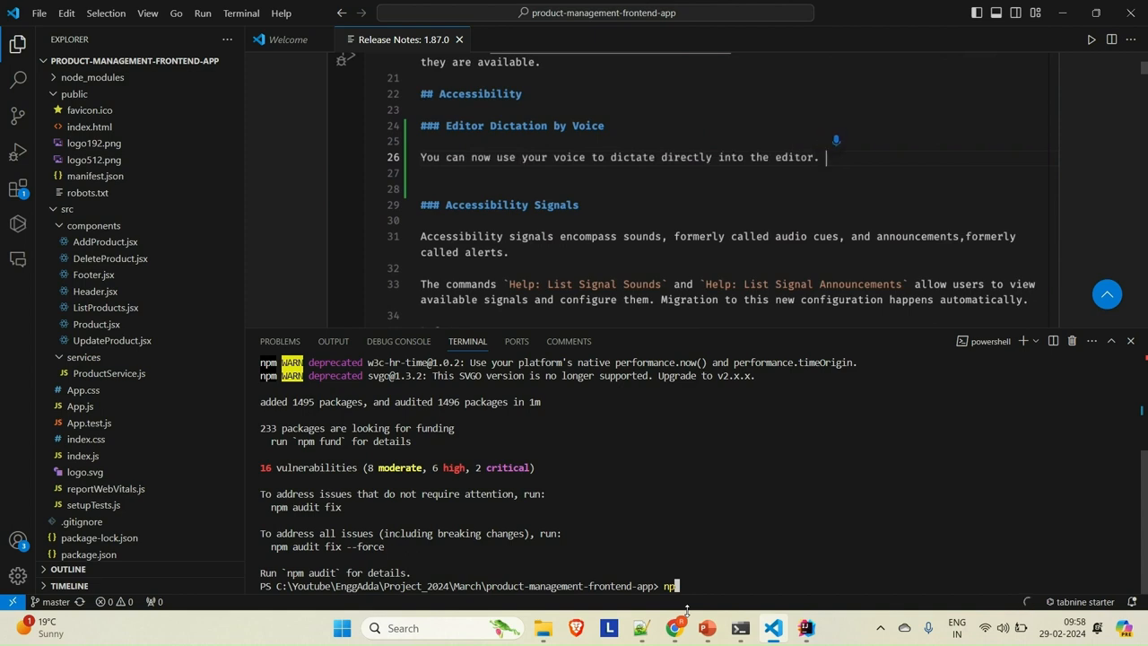
type("m start")
key("Return")
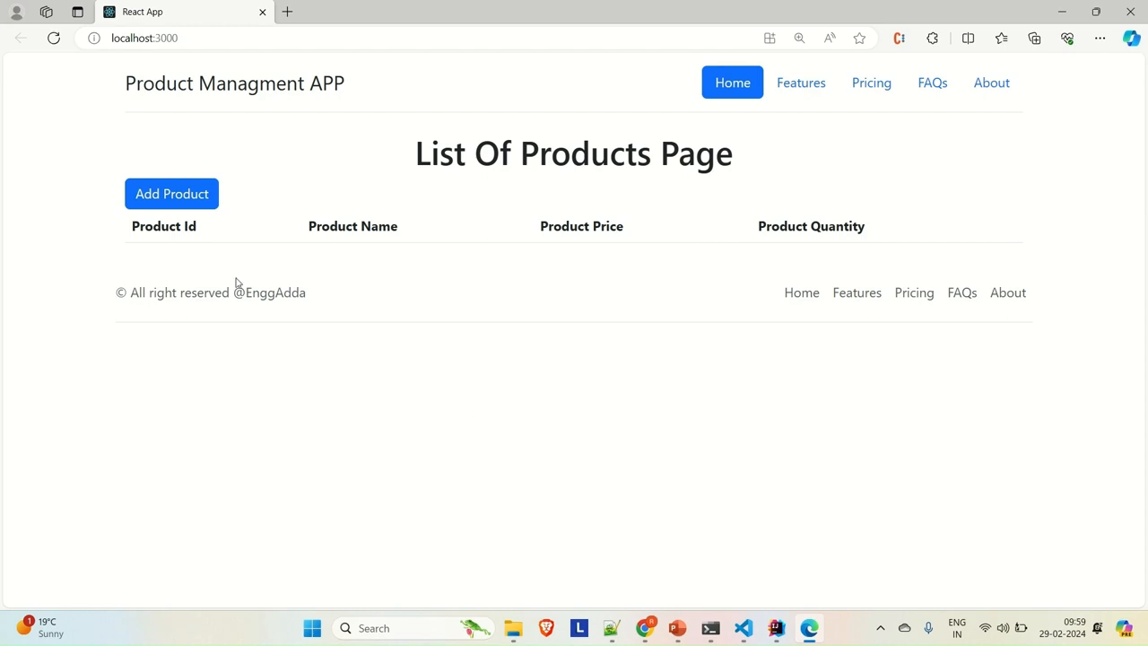
Step: View the Add Product form in the running React app and cancel it to return to the product list
left_click(171, 205)
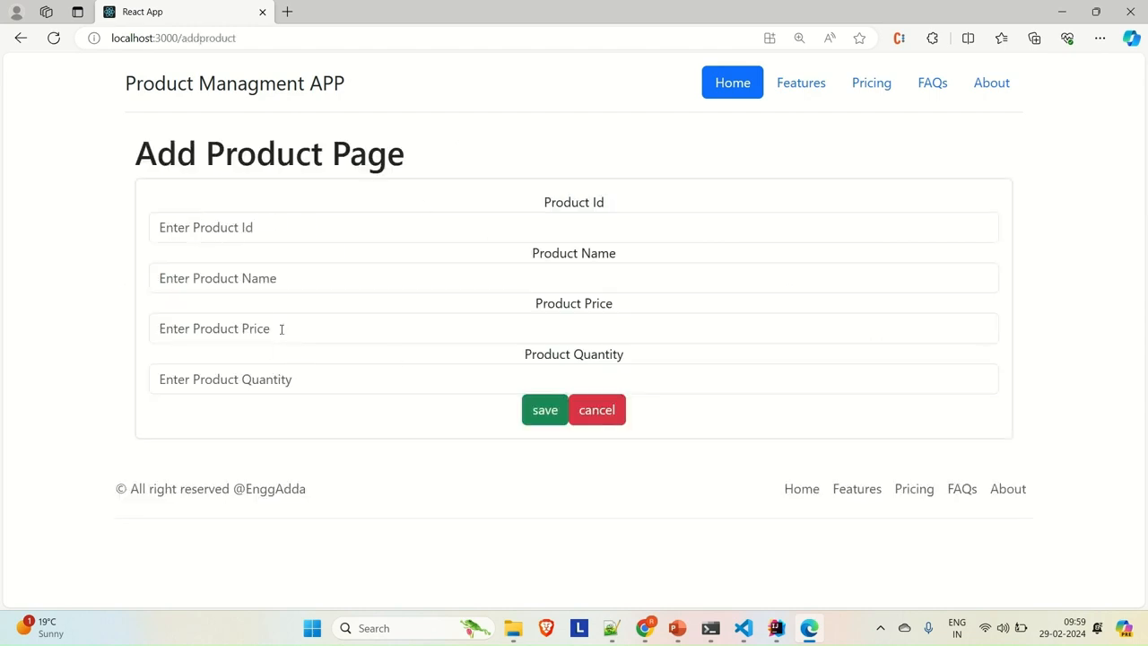
left_click(615, 423)
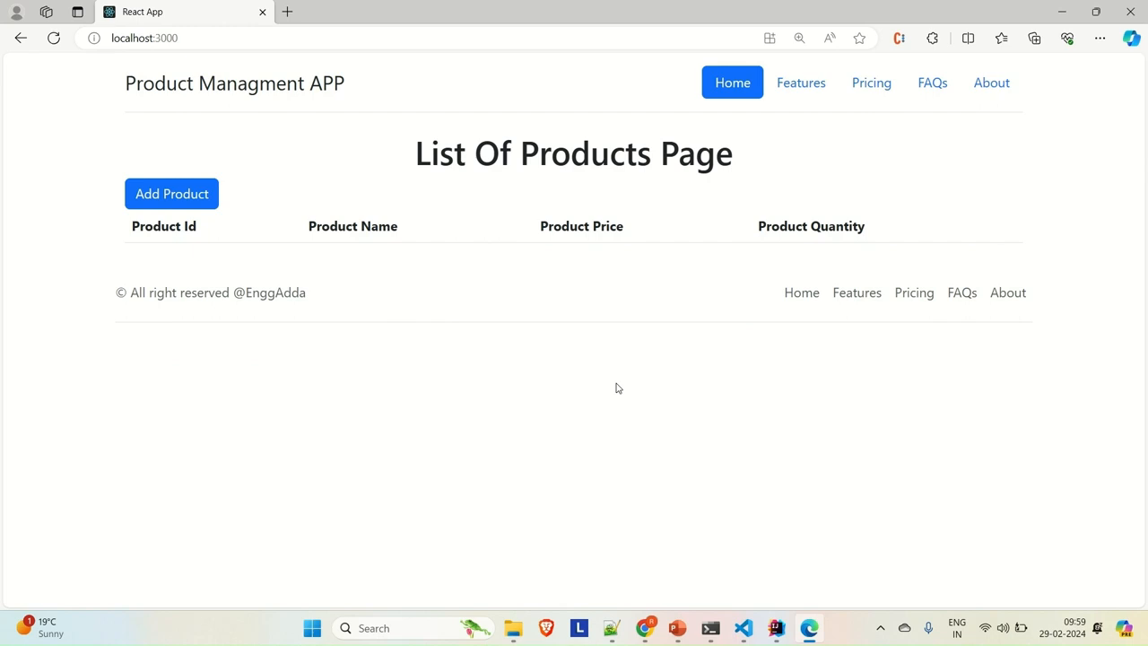
Step: Switch to the ProductManagementBackEndApp window in IntelliJ IDEA, dismiss its notifications and run ProductManagementBackEndAppApplication
left_click(777, 632)
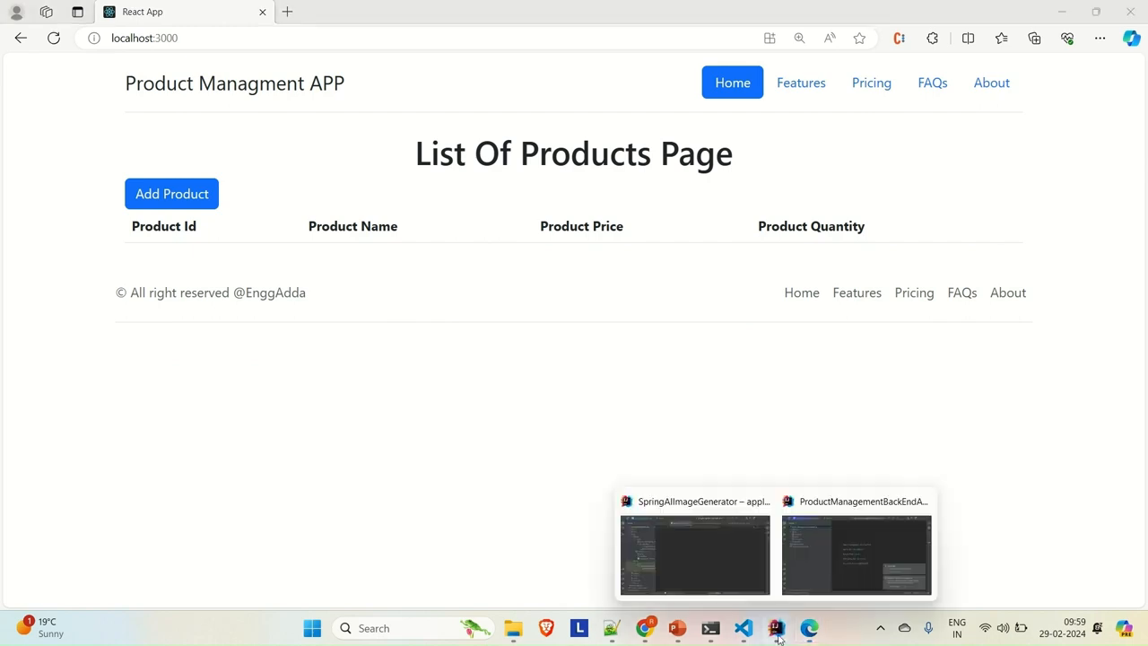
left_click(833, 549)
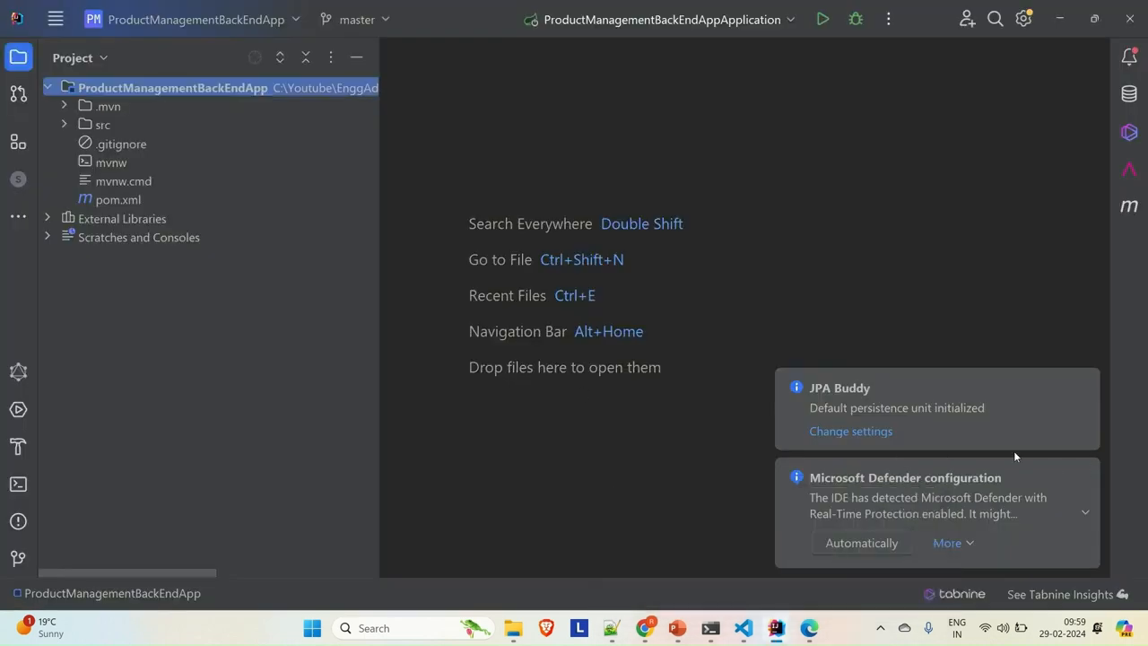
left_click(1084, 383)
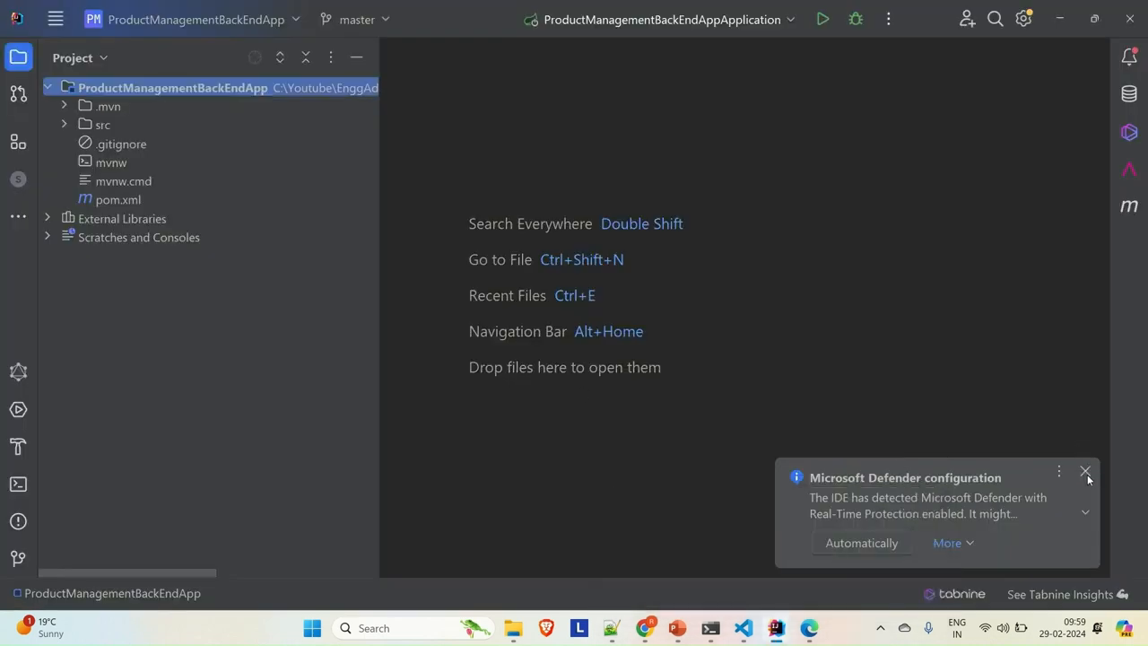
left_click(1085, 472)
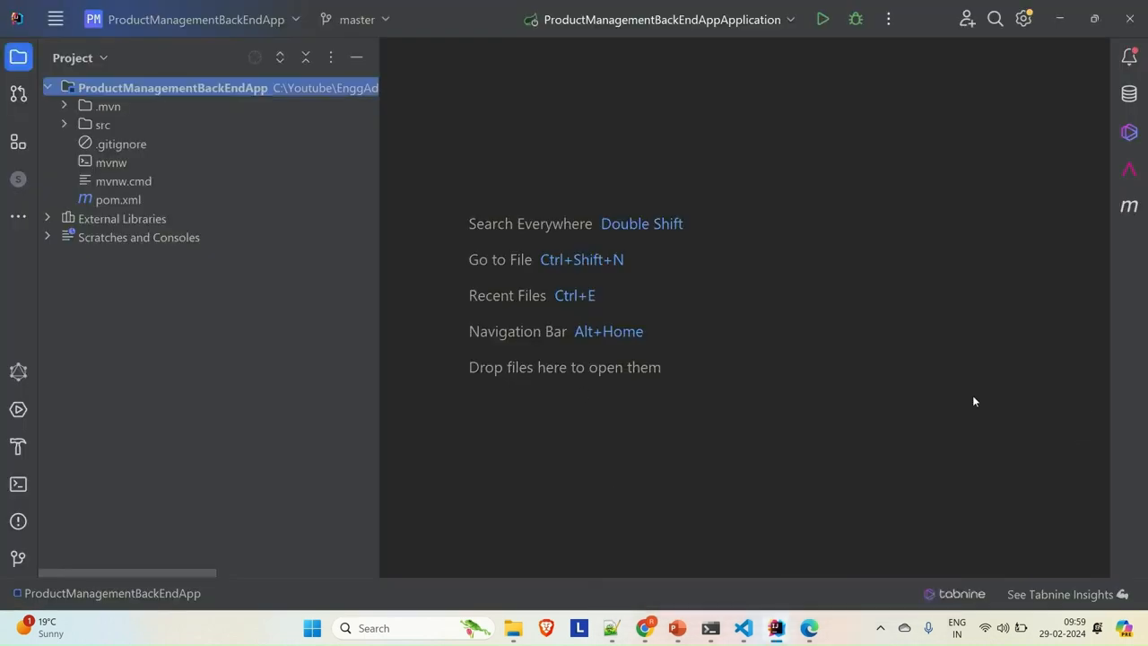
left_click(824, 20)
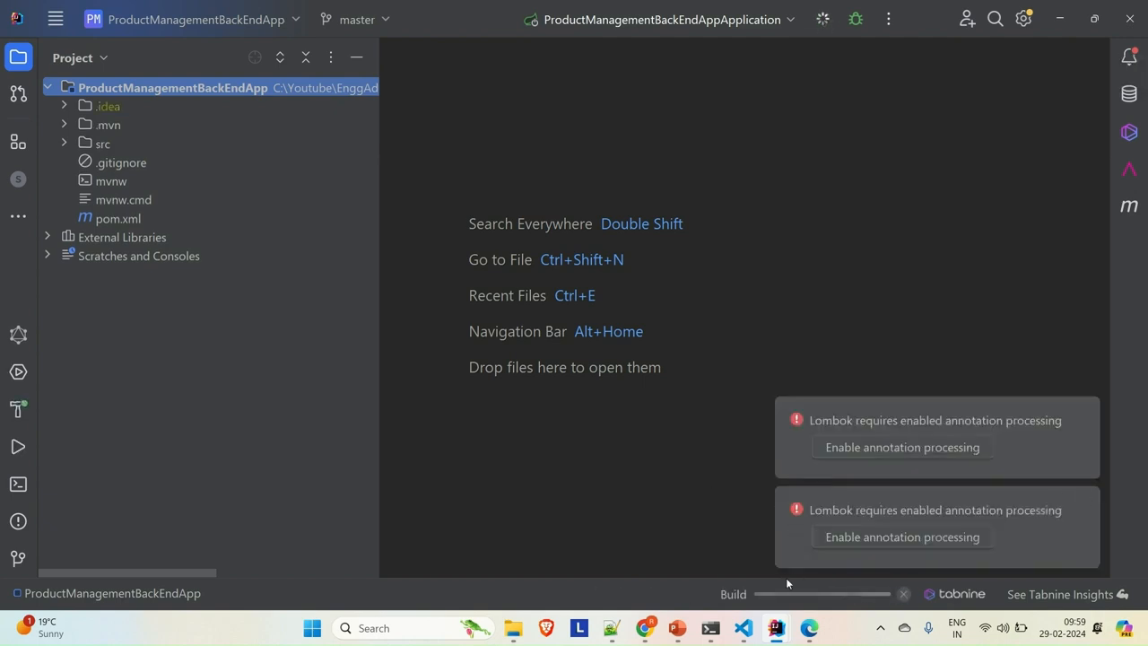
Step: Check the product list in the browser, return to IntelliJ IDEA, dismiss the Lombok notifications and examine the individual build errors
left_click(810, 630)
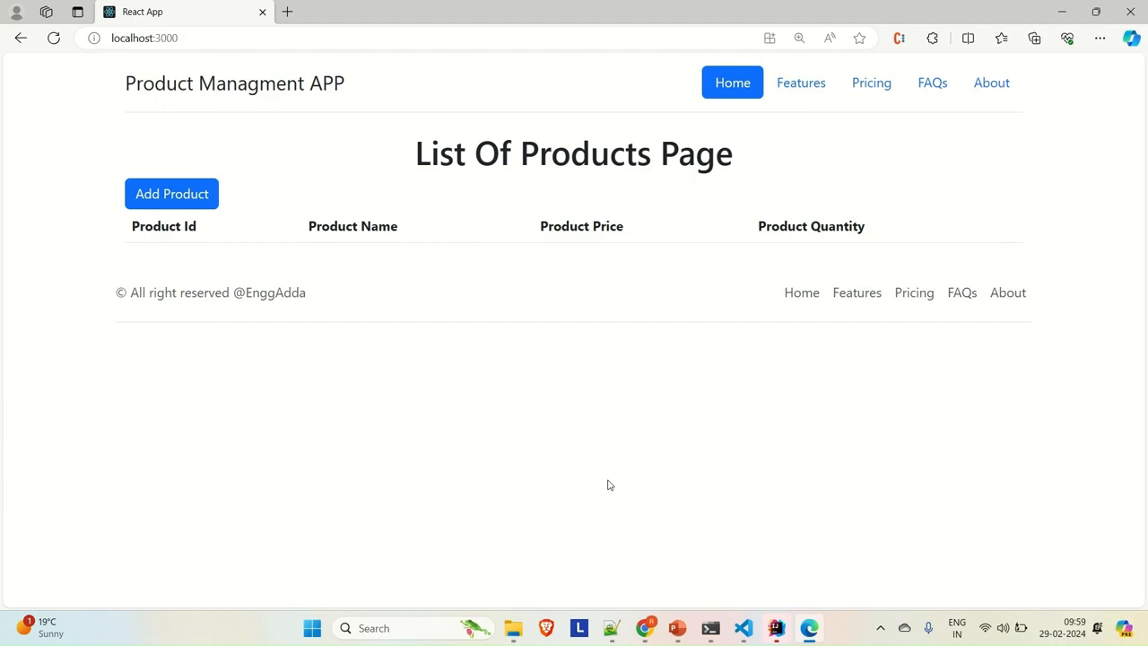
key("alt+Tab")
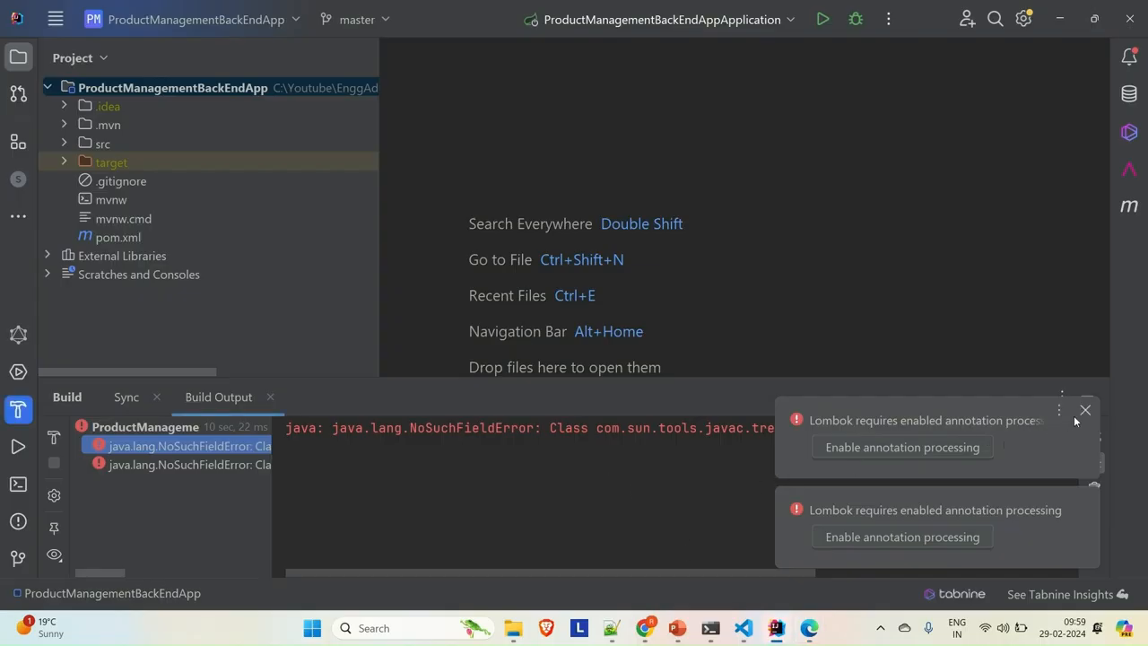
left_click(1083, 413)
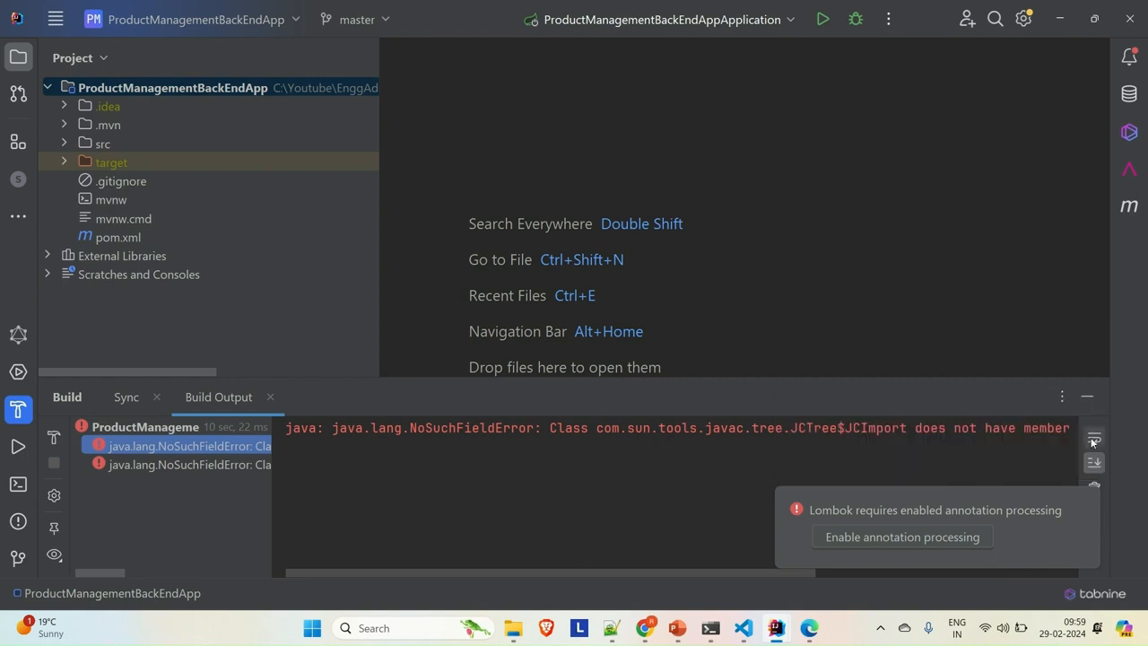
left_click(1082, 502)
scroll(931, 488, "right", 8)
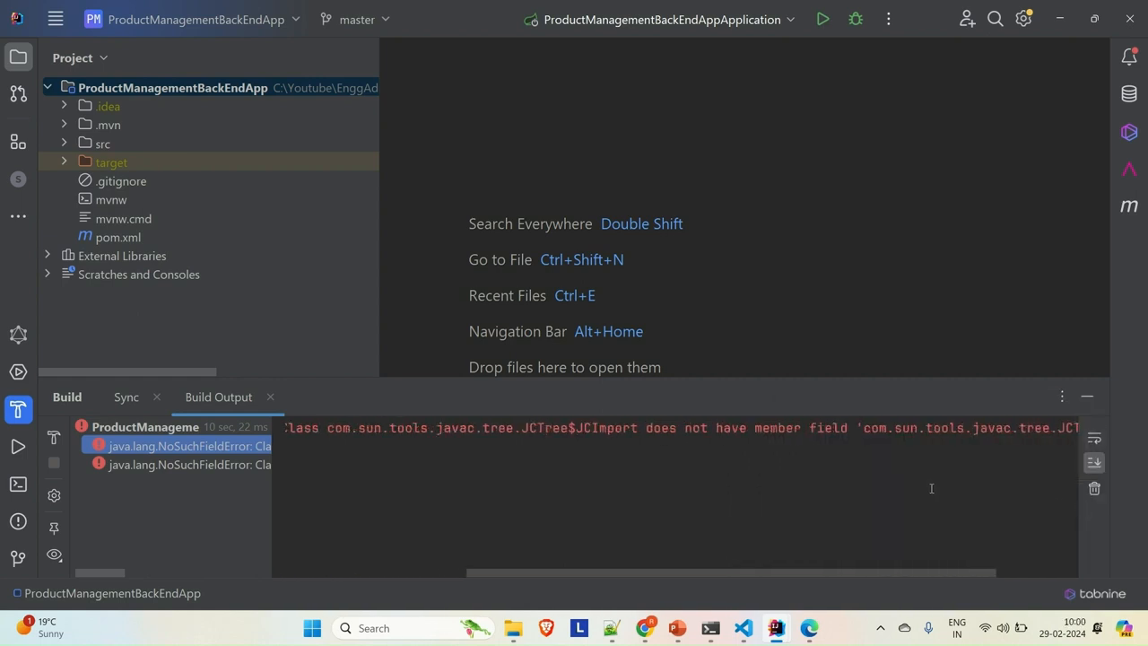
scroll(931, 488, "left", 8)
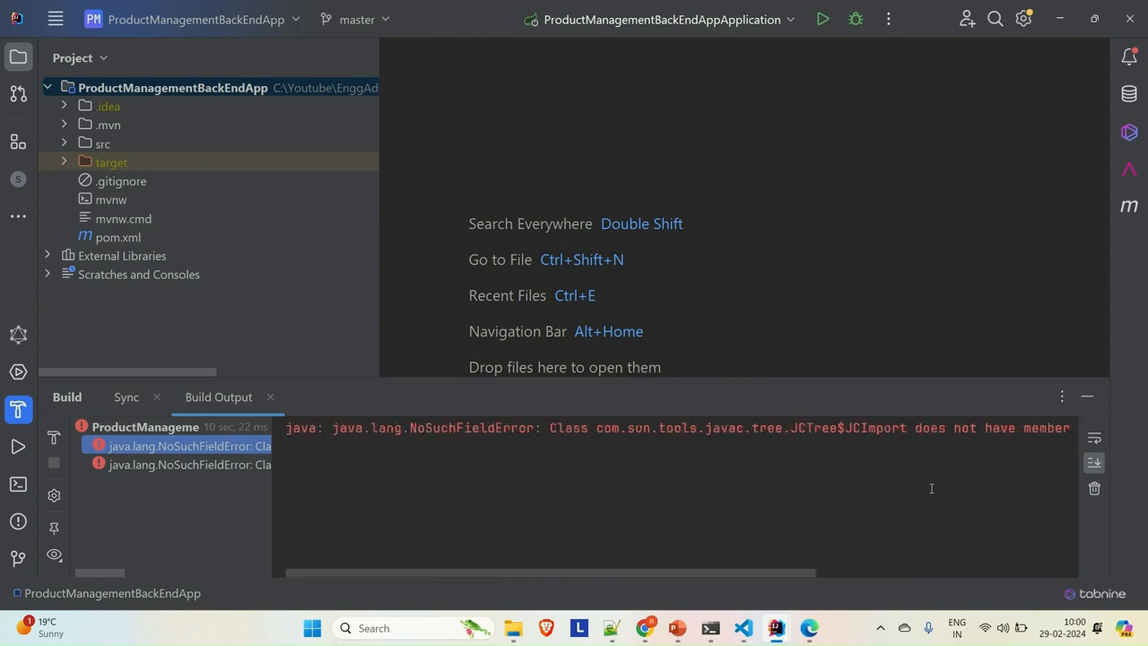
left_click(226, 465)
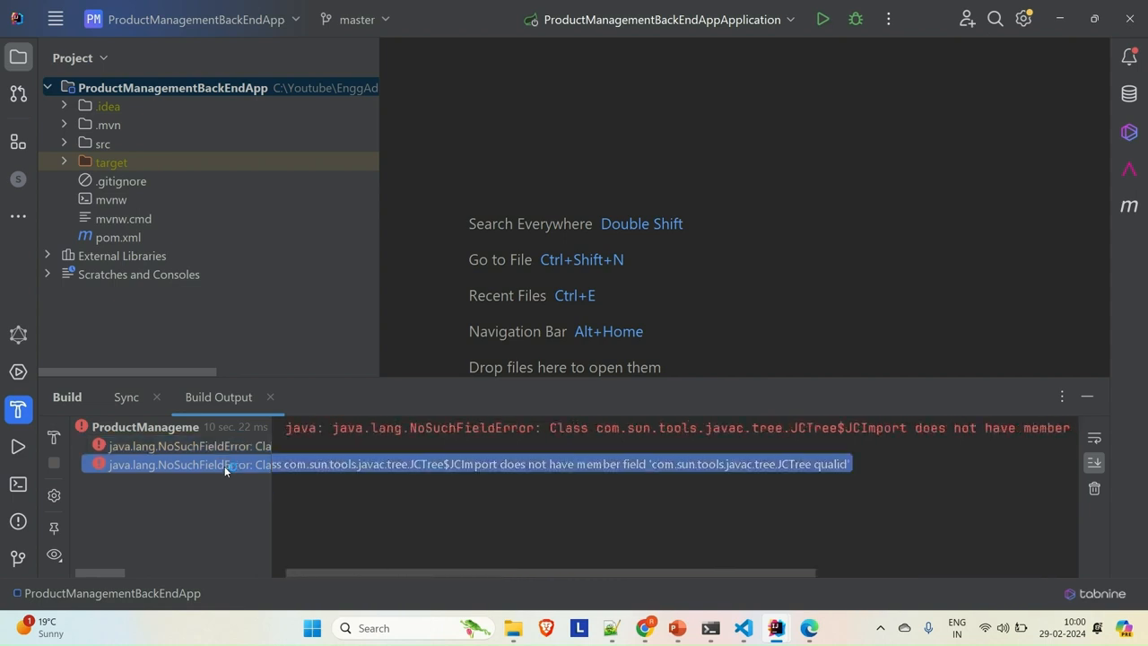
left_click(206, 446)
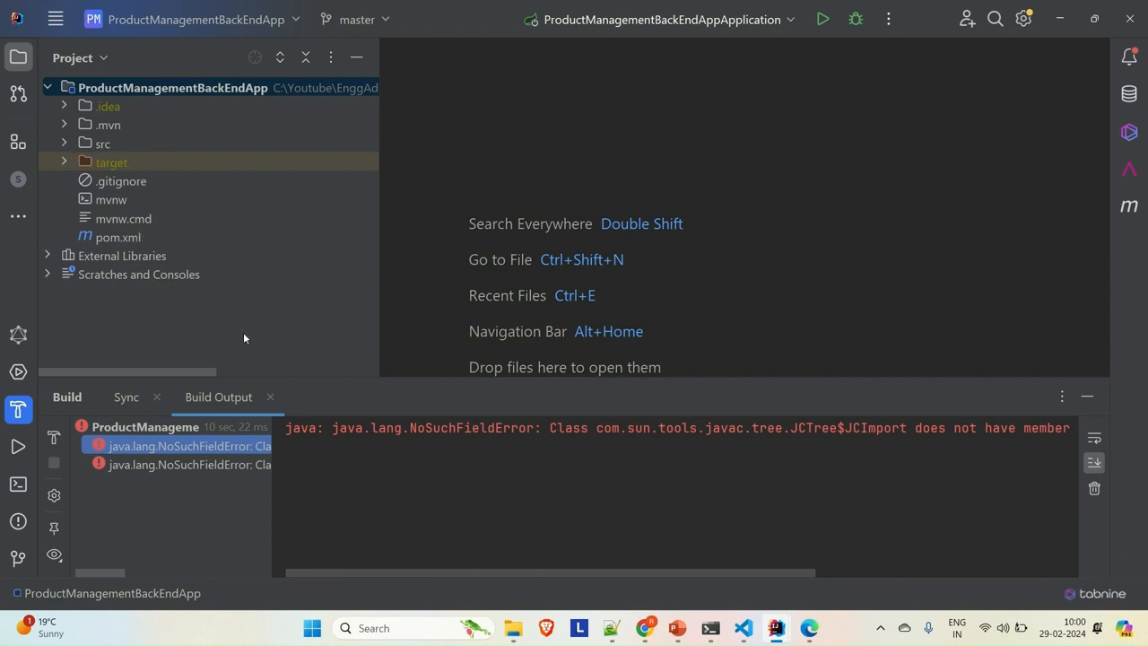
scroll(331, 472, "right", 3)
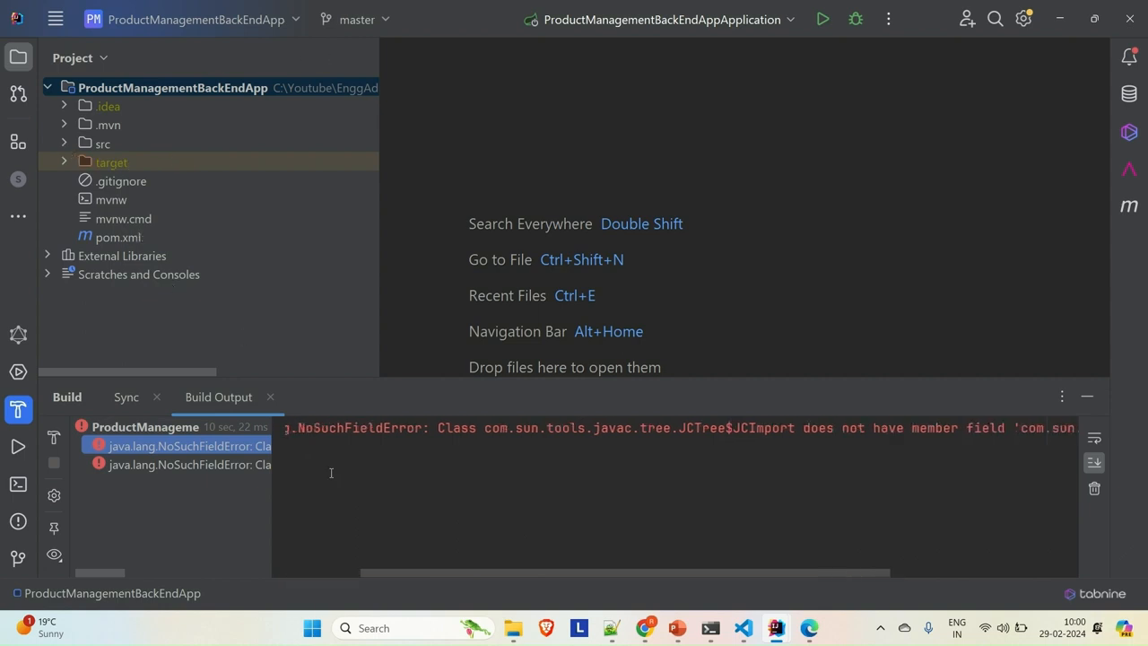
scroll(331, 473, "right", 3)
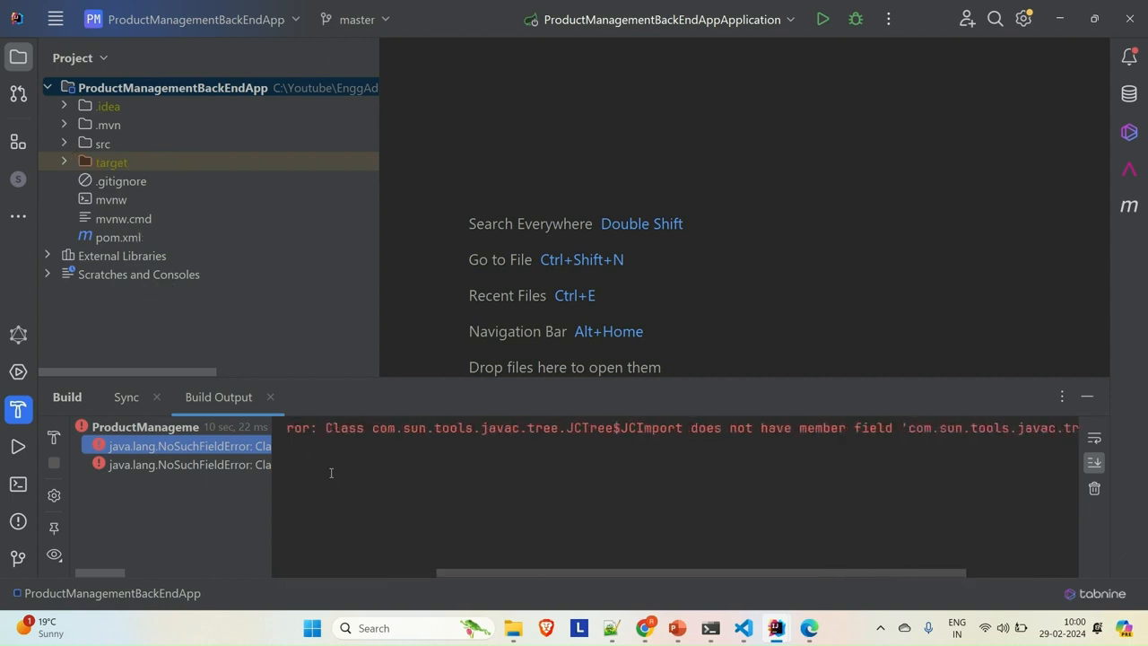
scroll(331, 473, "right", 5)
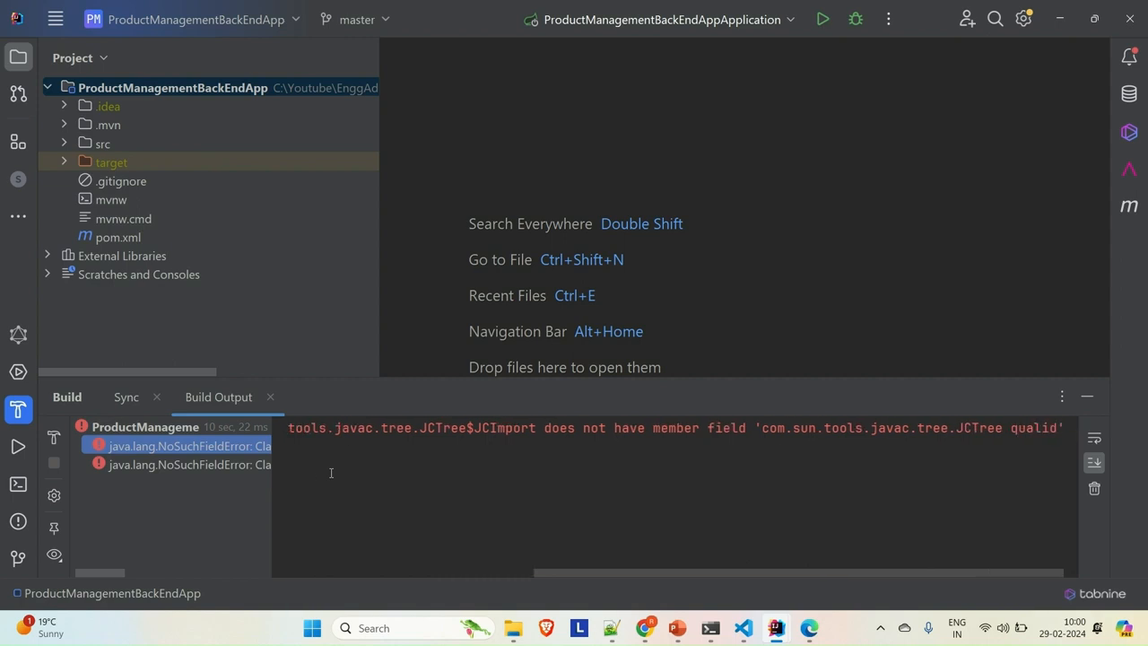
scroll(331, 473, "left", 10)
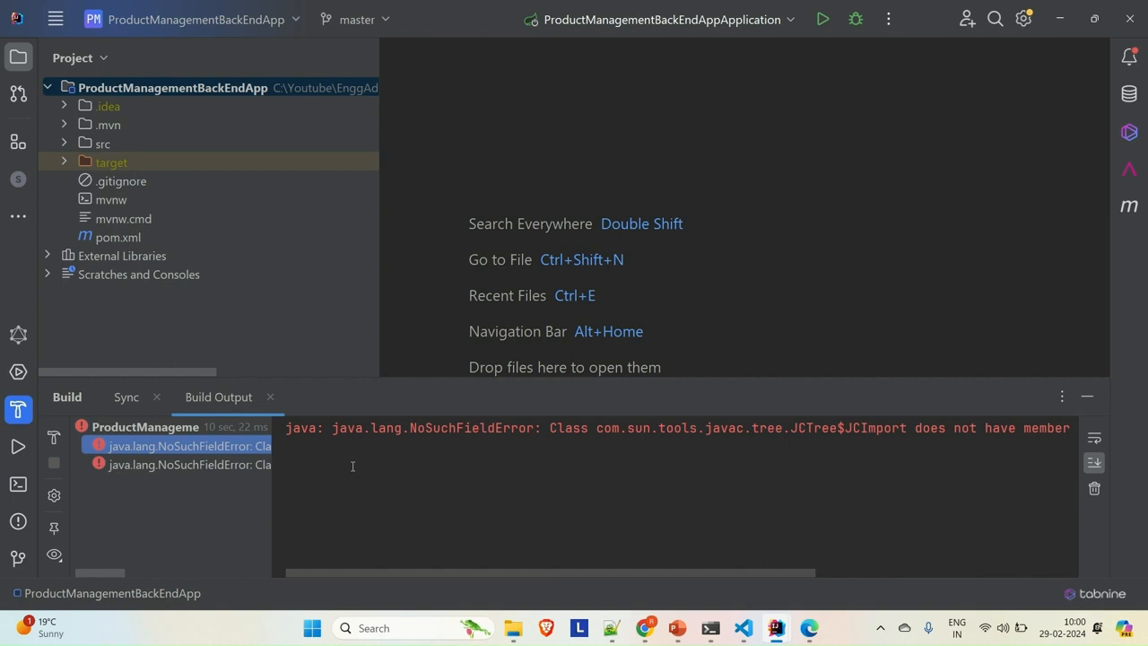
Step: Examine the complete build log of the ProductManagementBackEndApp module, including the full text of its error lines
double_click(86, 428)
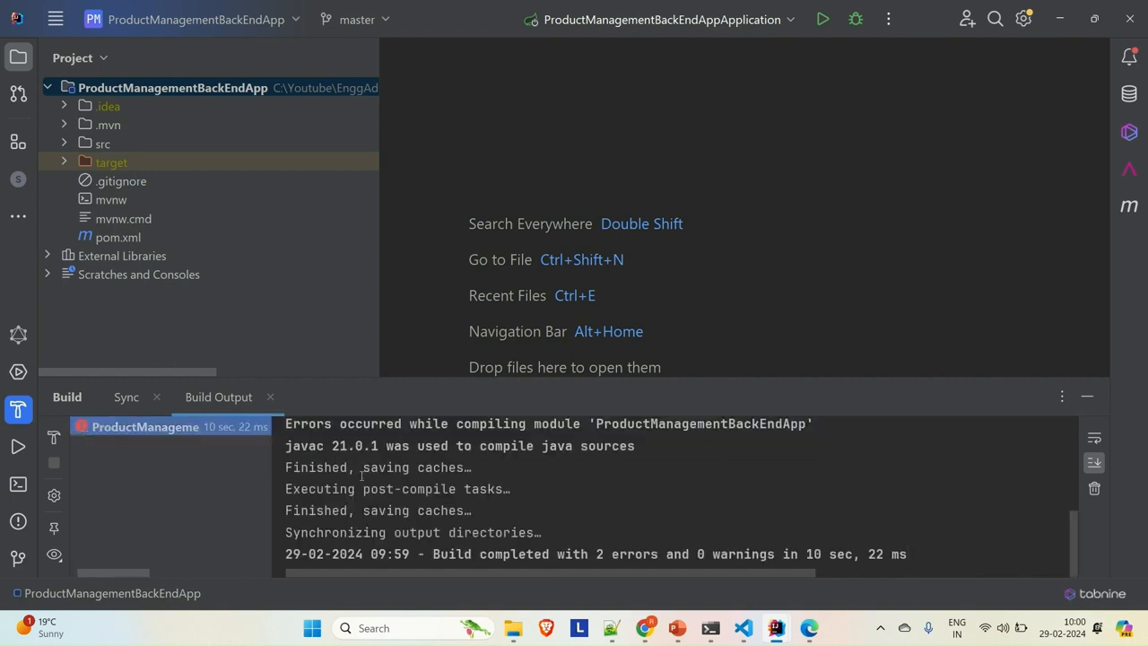
scroll(362, 476, "up", 5)
scroll(362, 476, "down", 2)
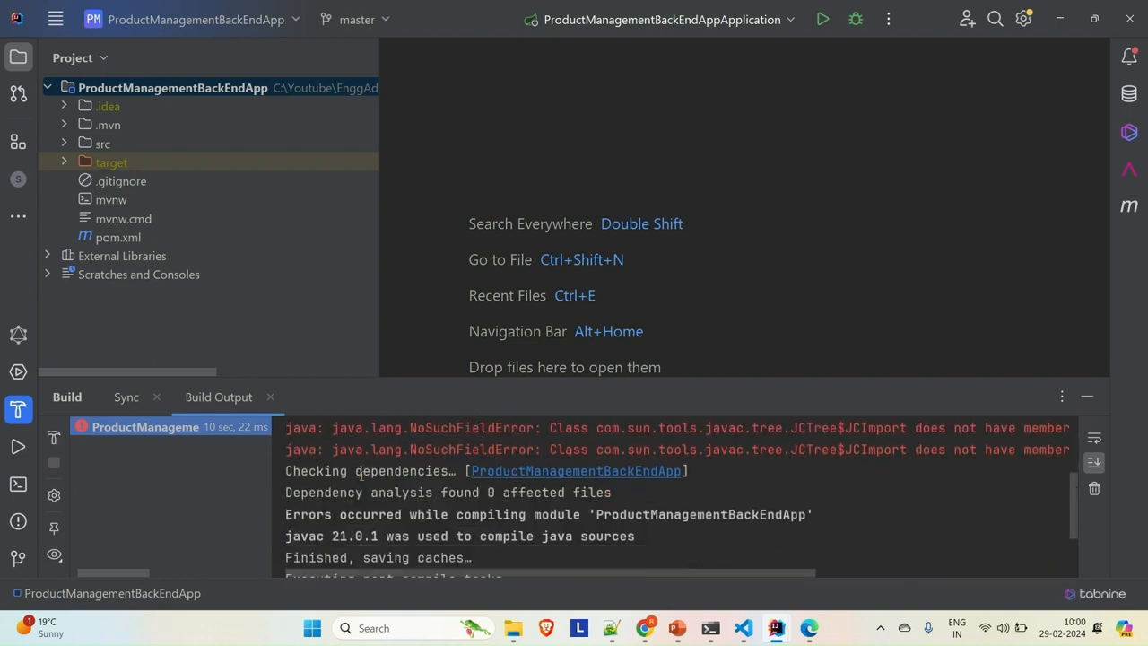
scroll(361, 476, "up", 1)
scroll(362, 475, "right", 5)
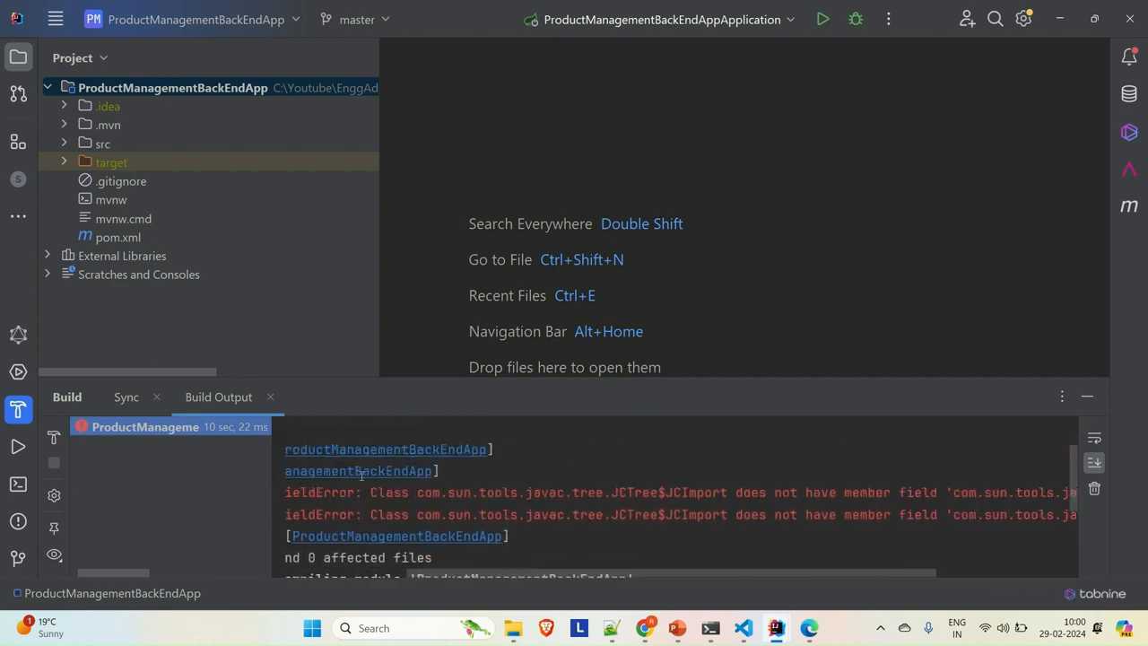
scroll(431, 485, "right", 5)
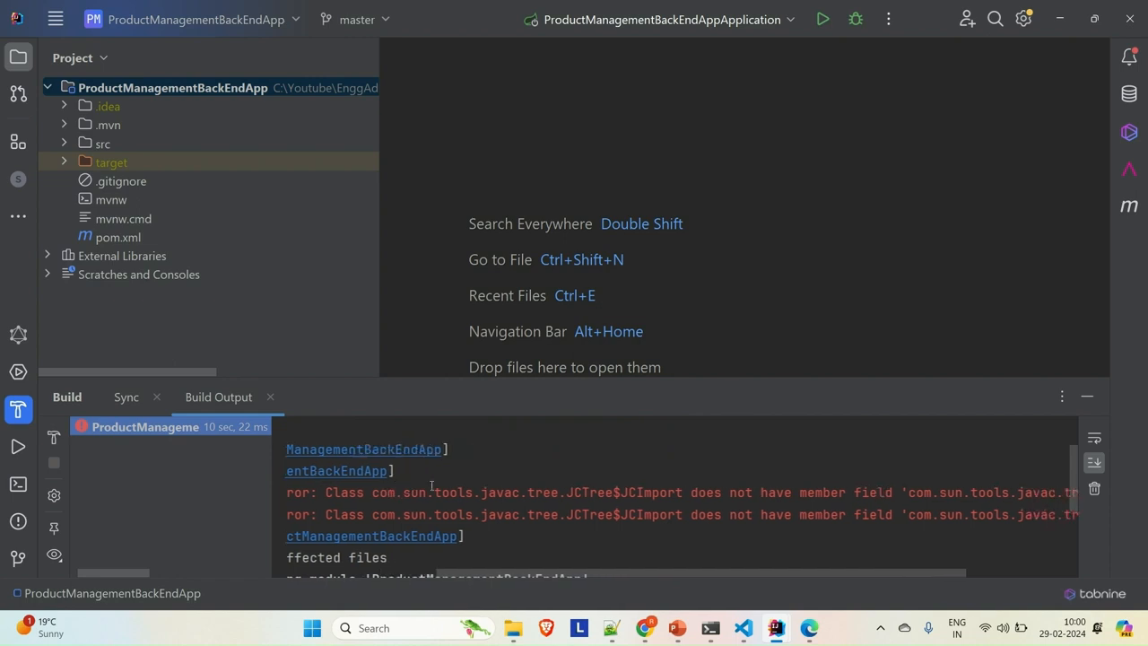
scroll(432, 486, "right", 2)
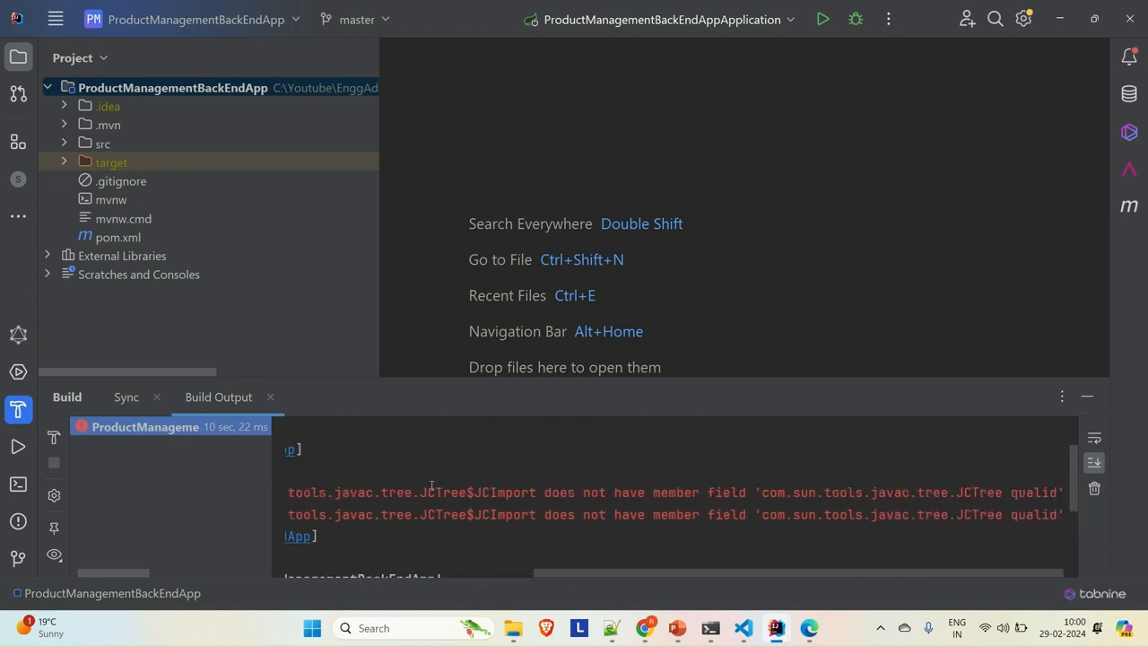
scroll(431, 485, "left", 10)
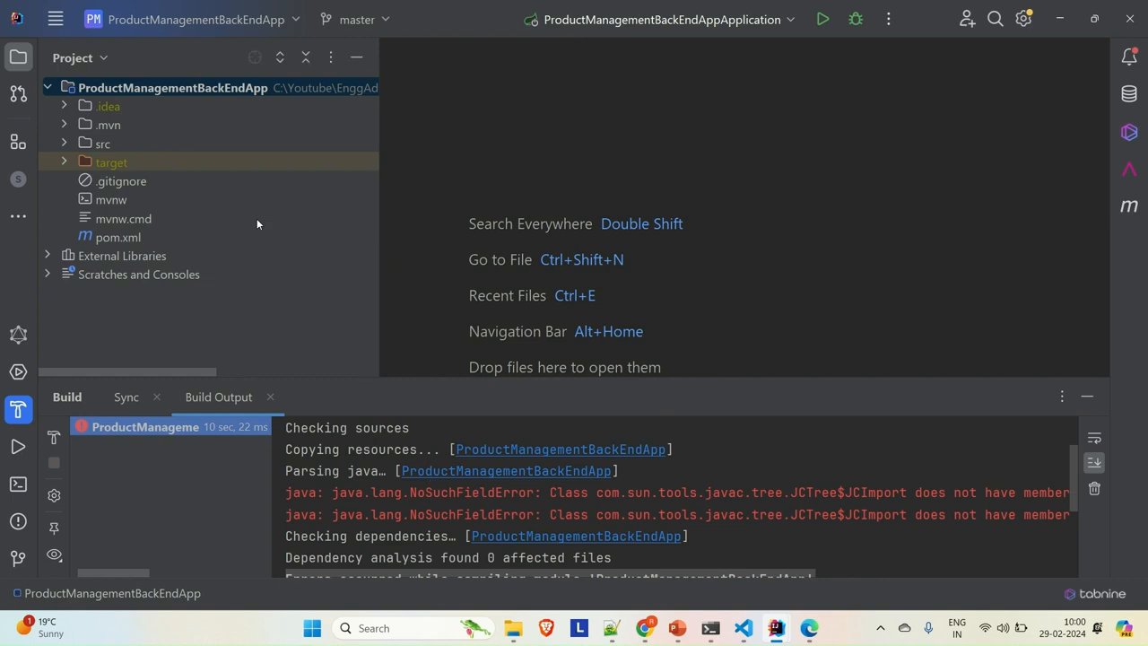
Step: Expand the project's src folder and read the build log through to its final lines
left_click(64, 144)
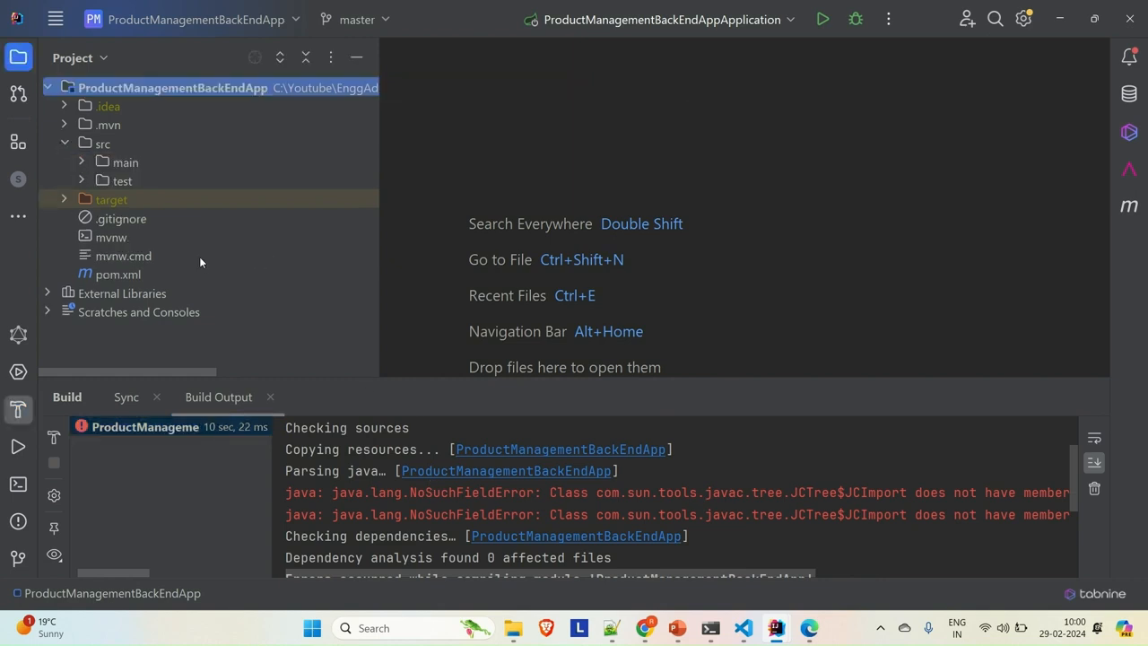
scroll(396, 505, "down", 1)
right_click(396, 508)
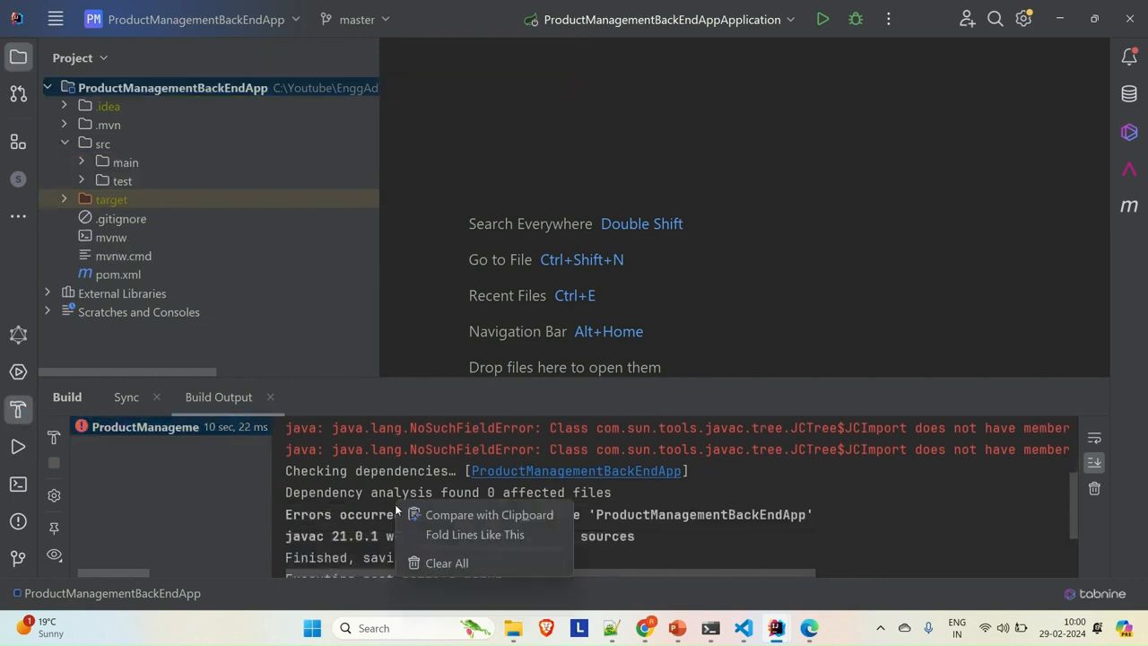
left_click(396, 509)
scroll(357, 473, "down", 2)
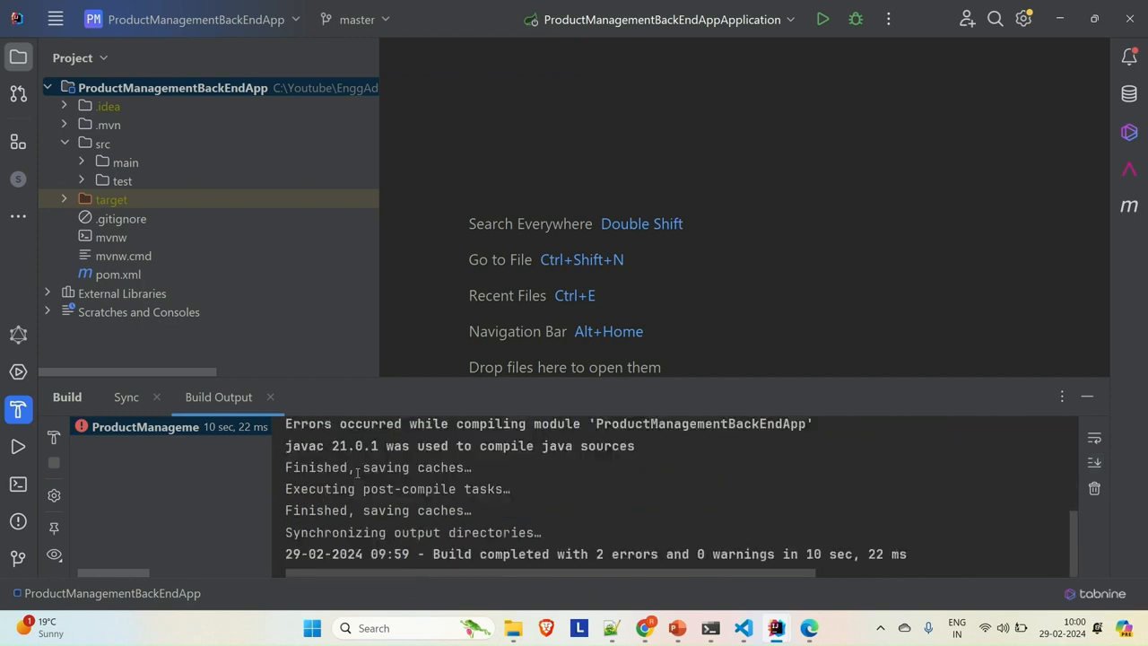
Step: Execute the Maven goal mvn clean install for ProductManagementBackEndApp and examine its output
left_click(1129, 206)
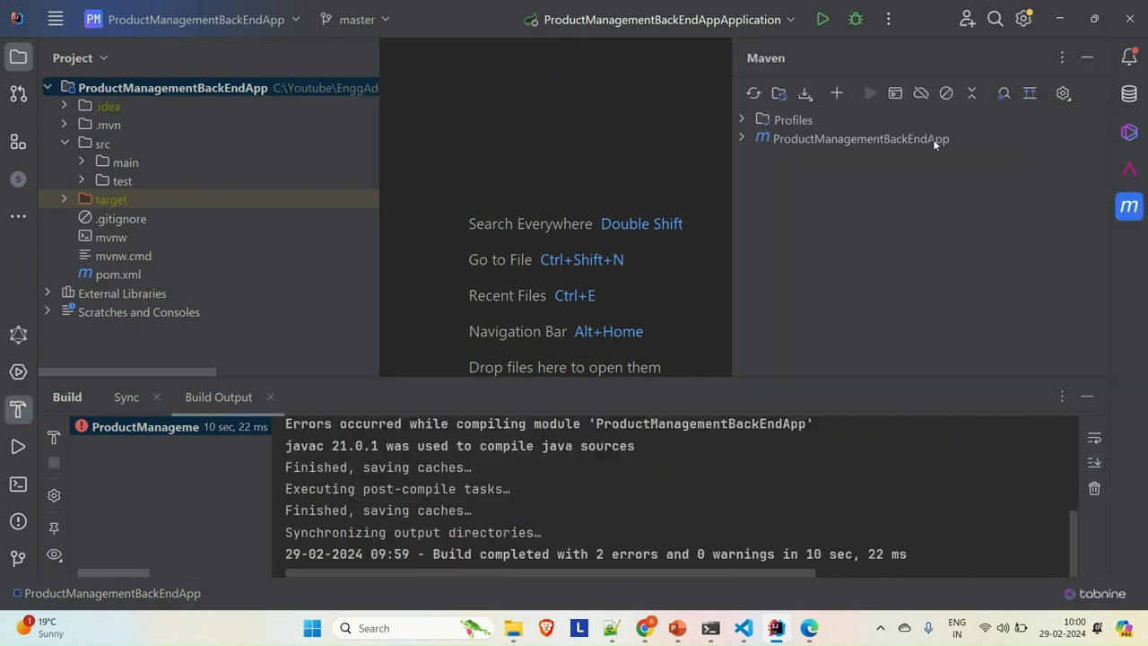
left_click(896, 92)
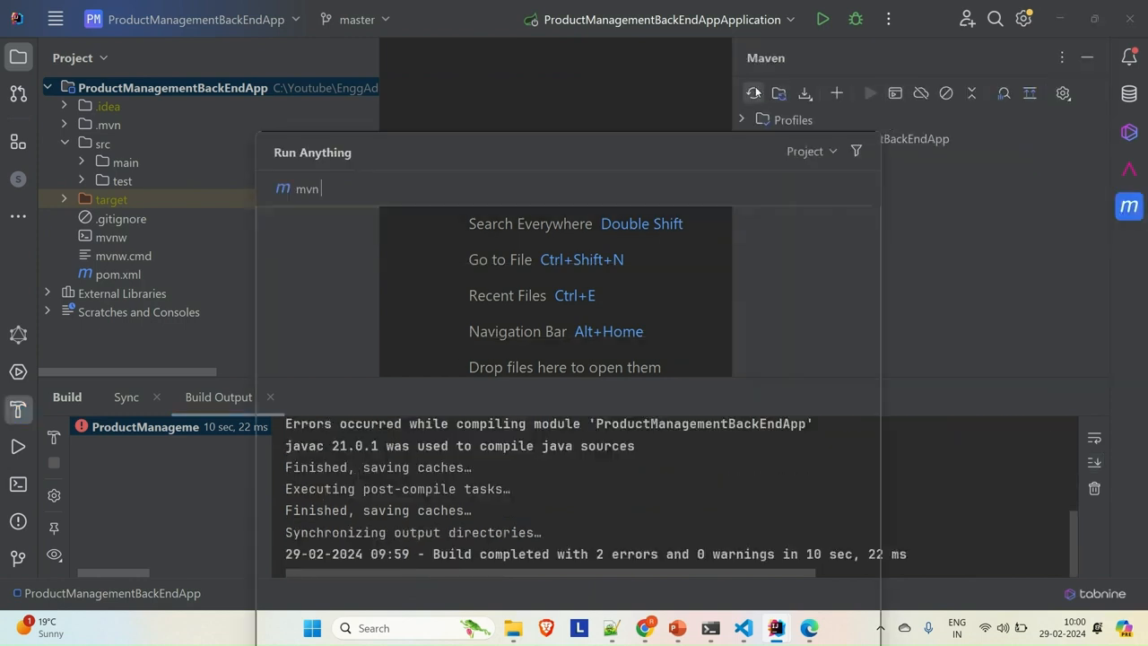
type("clea")
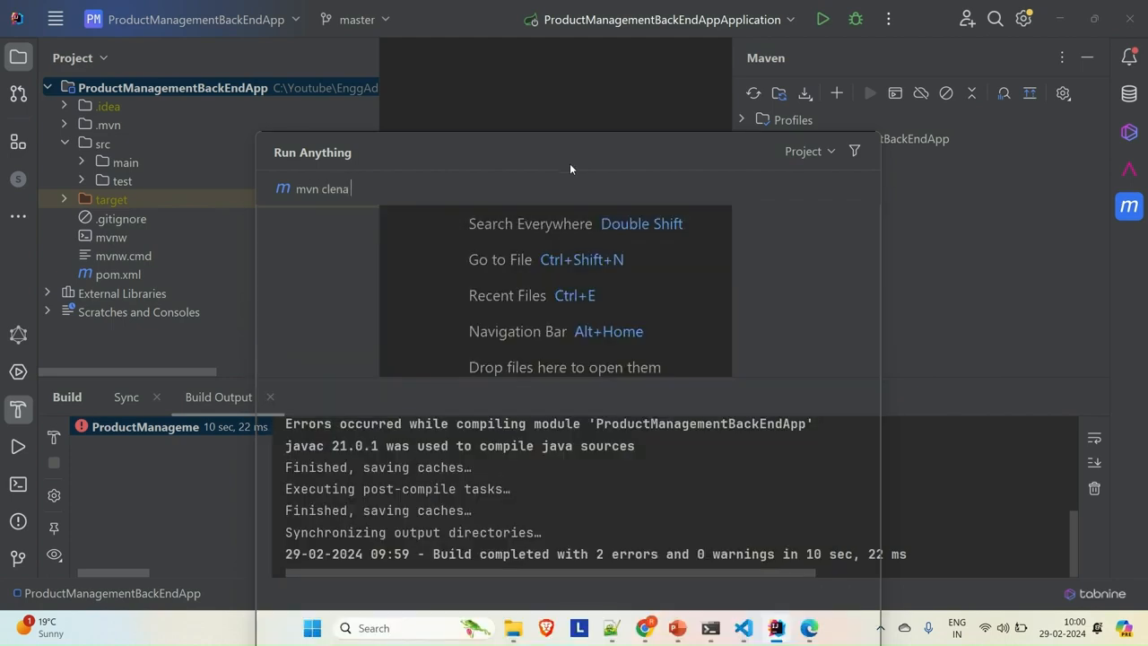
type("n install")
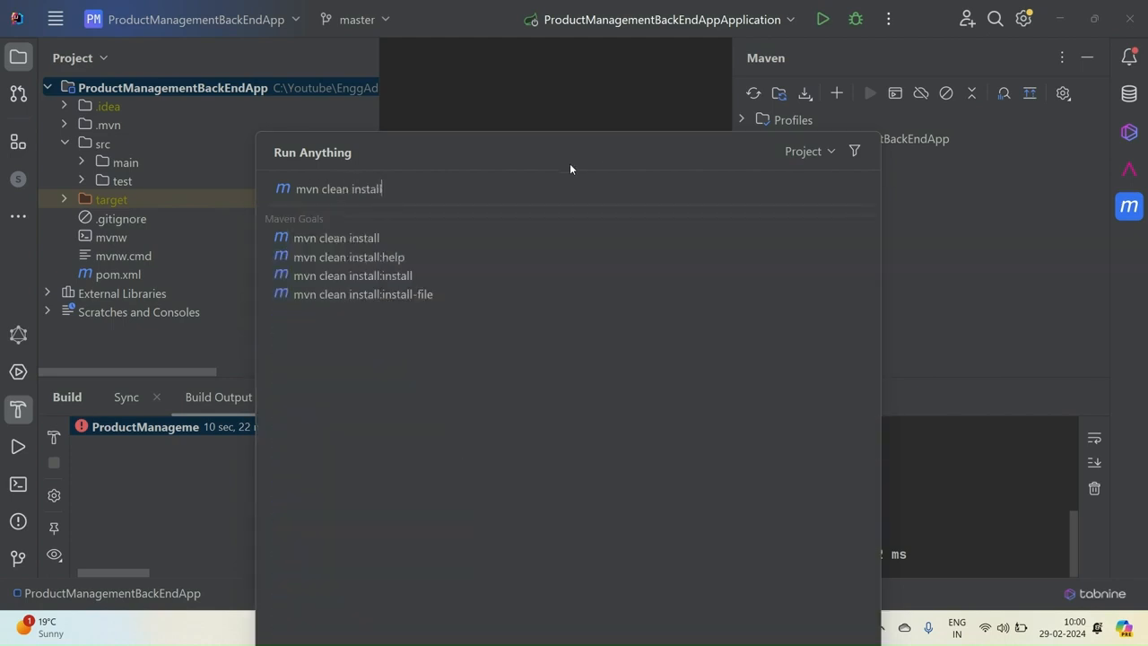
key("Return")
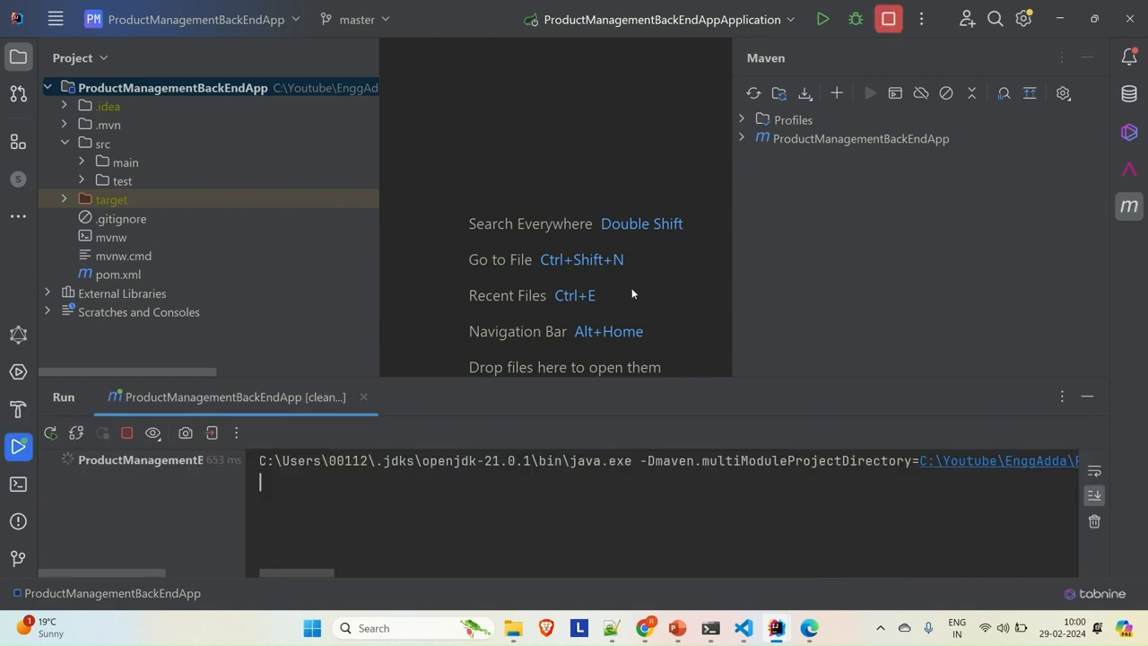
left_click_drag(517, 375, 523, 188)
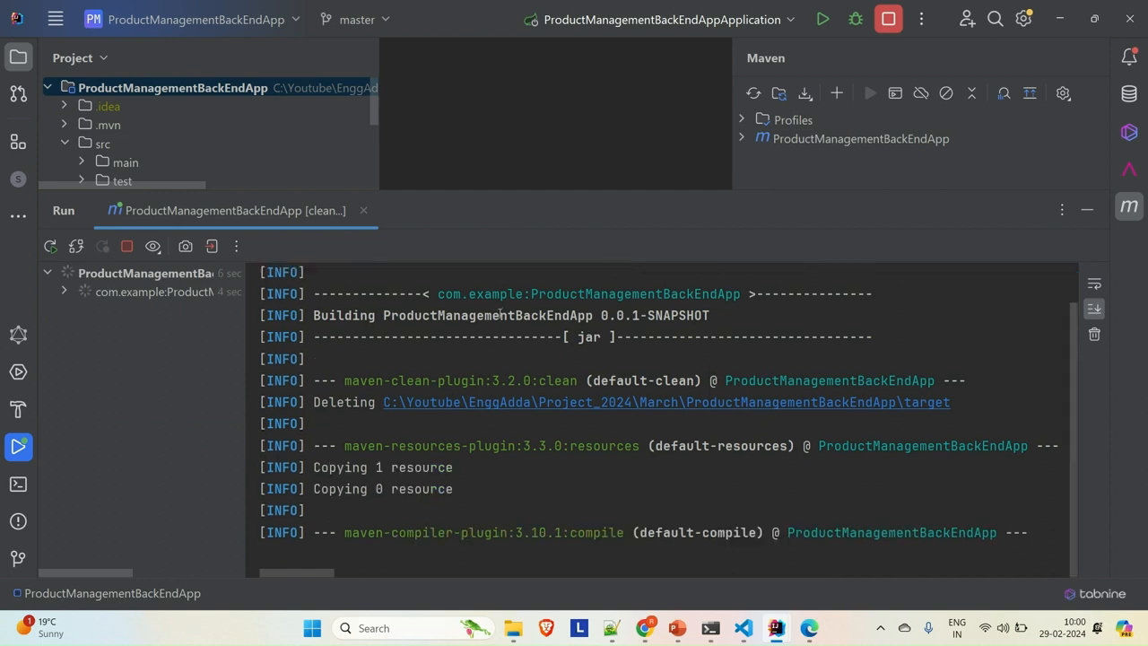
scroll(477, 363, "up", 3)
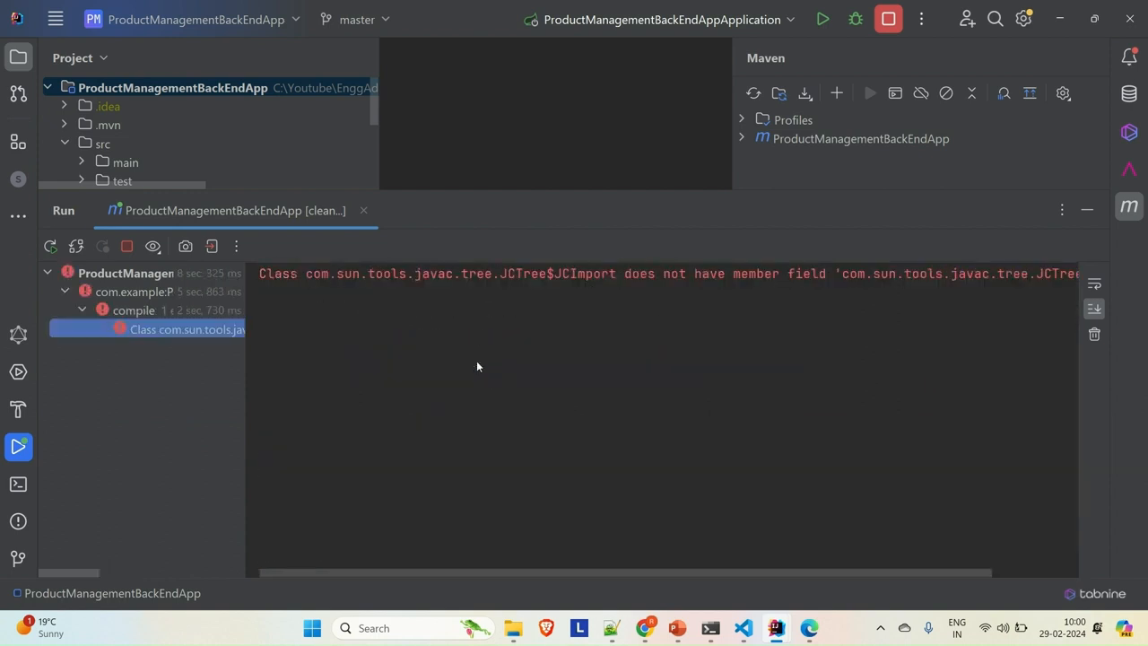
left_click_drag(470, 195, 467, 307)
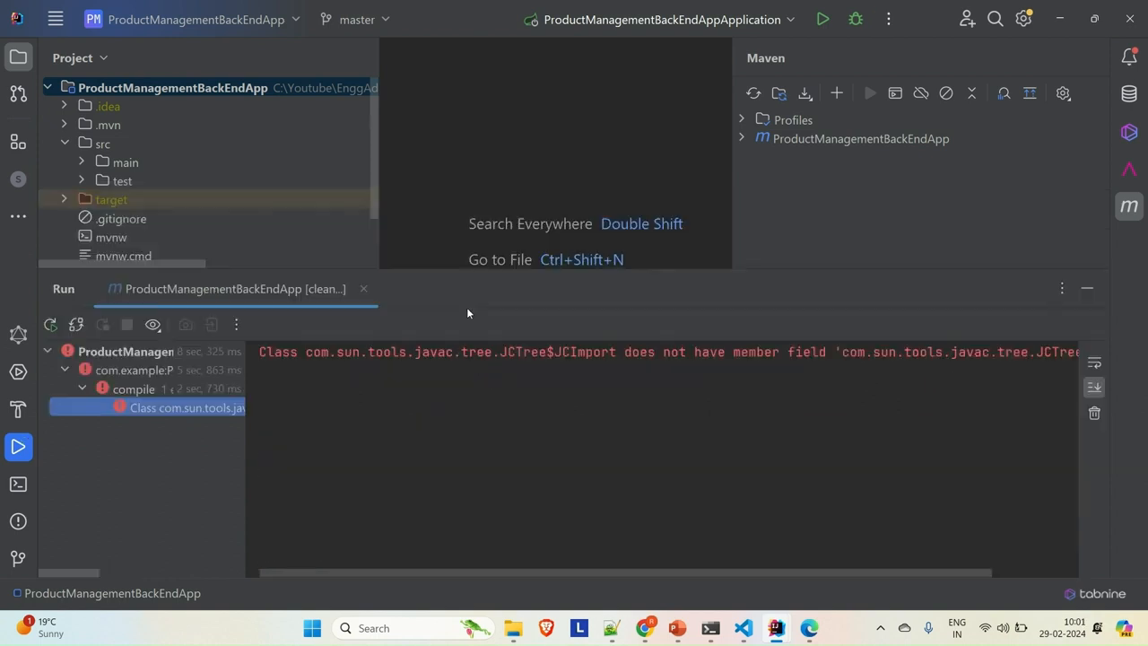
Step: Open the project's pom.xml, hide the Maven tool window and enlarge the editor area
scroll(157, 241, "down", 1)
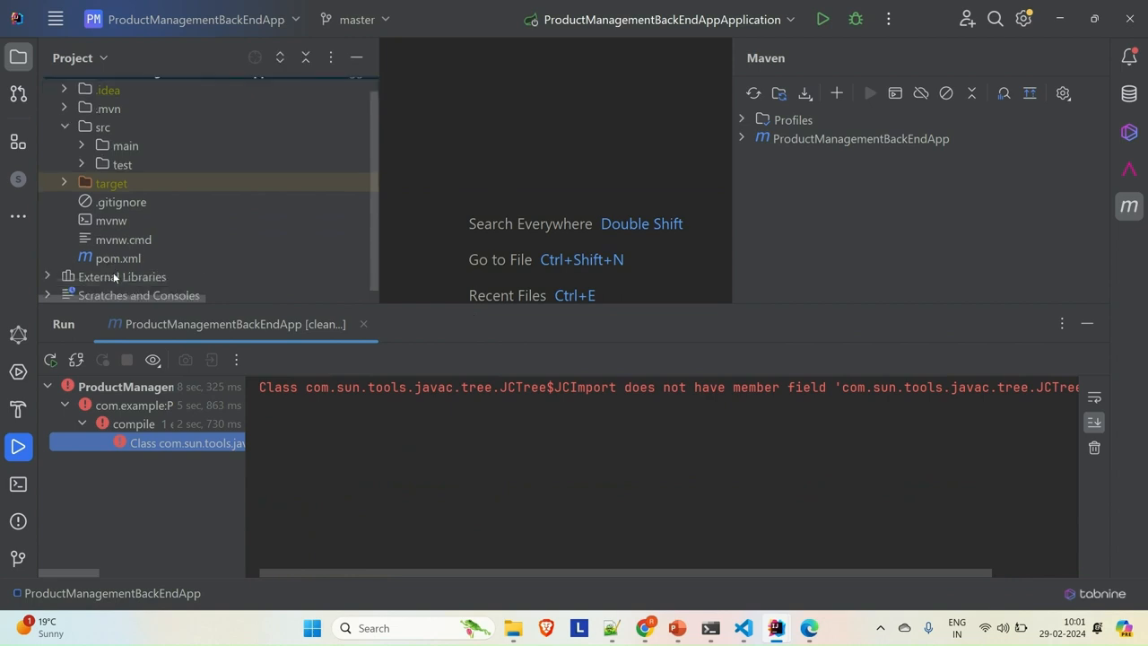
left_click(117, 258)
double_click(116, 258)
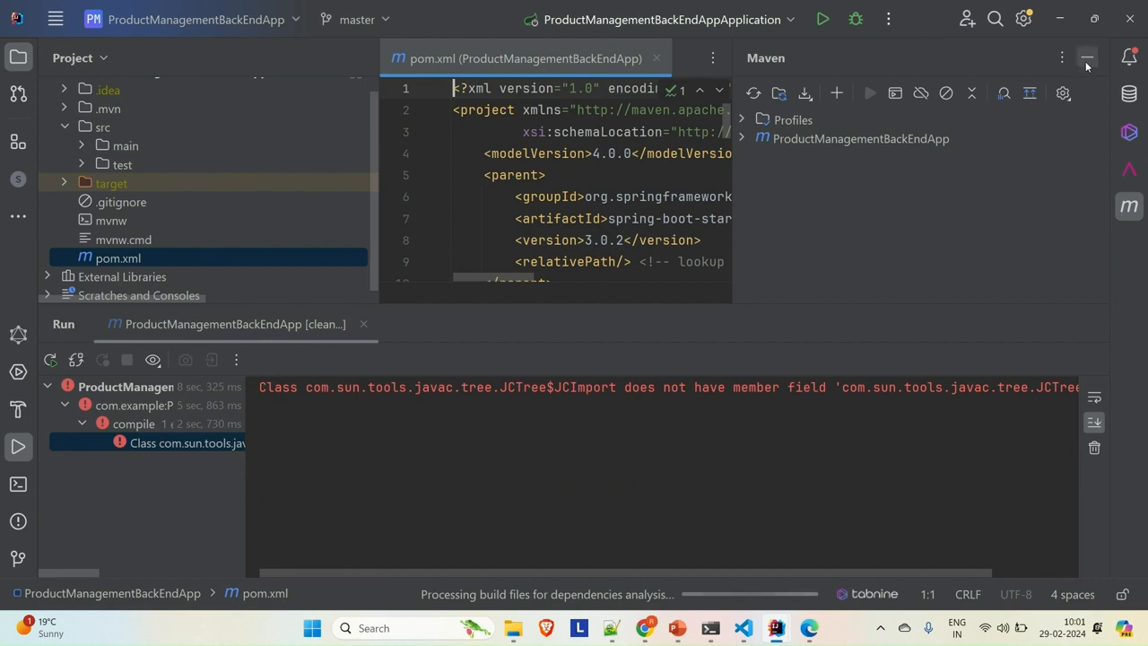
left_click(1087, 57)
left_click_drag(736, 306, 731, 432)
Step: Examine pom.xml from the Spring Boot parent and Java version property through the dependencies to the build plugins
scroll(722, 319, "down", 1)
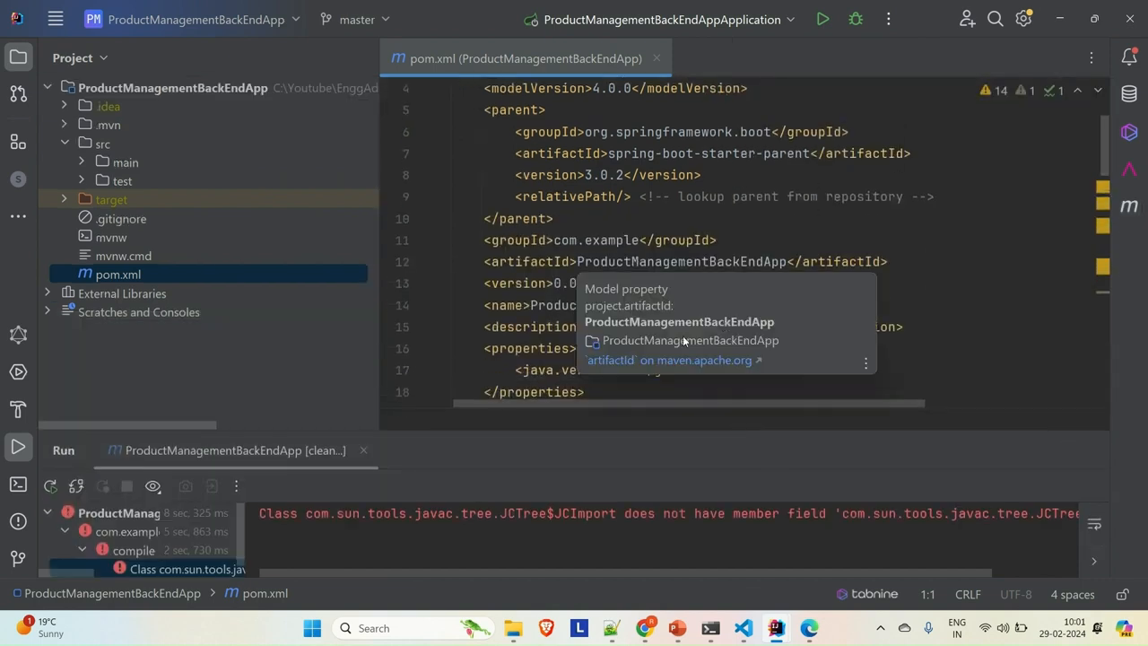
scroll(539, 355, "down", 1)
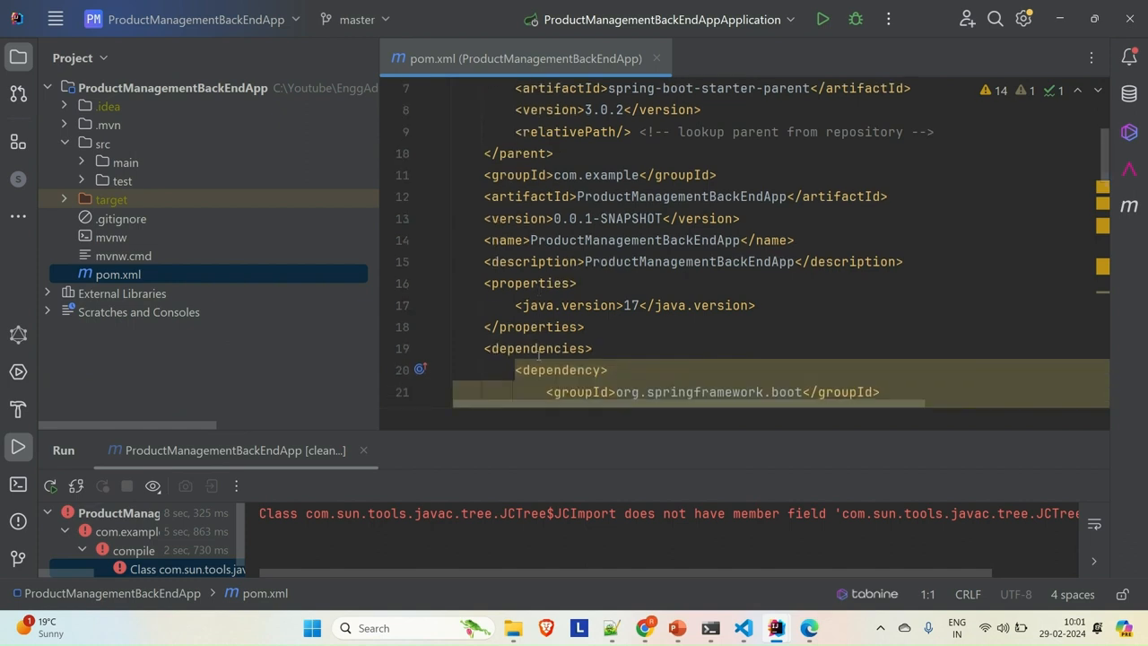
scroll(538, 355, "down", 1)
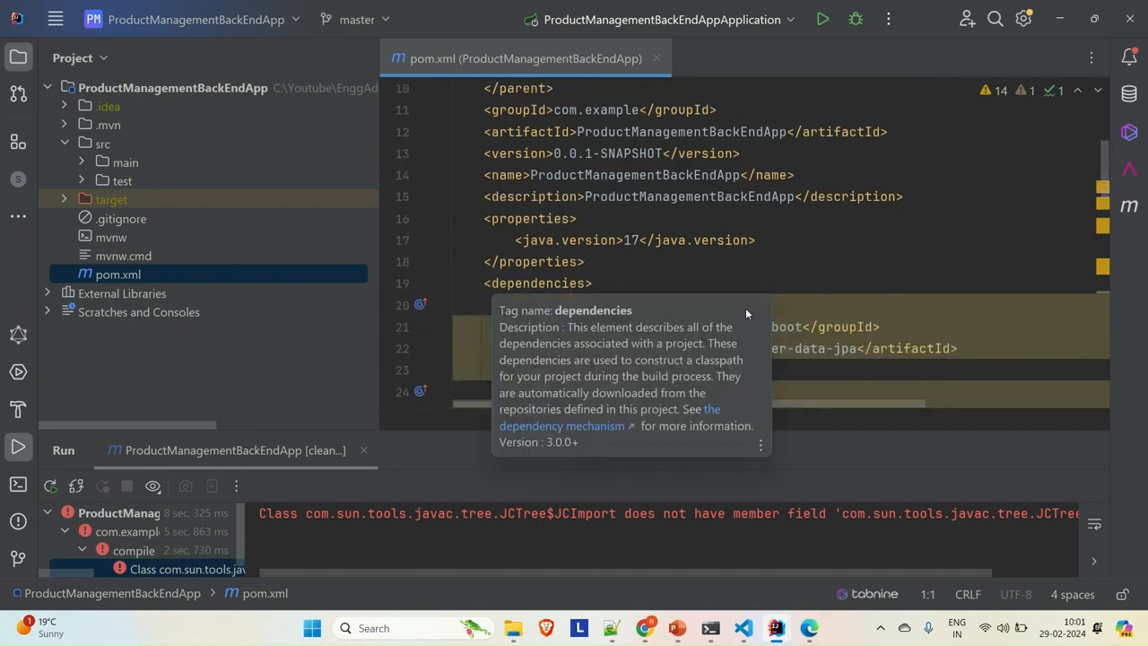
left_click(865, 261)
scroll(865, 262, "down", 4)
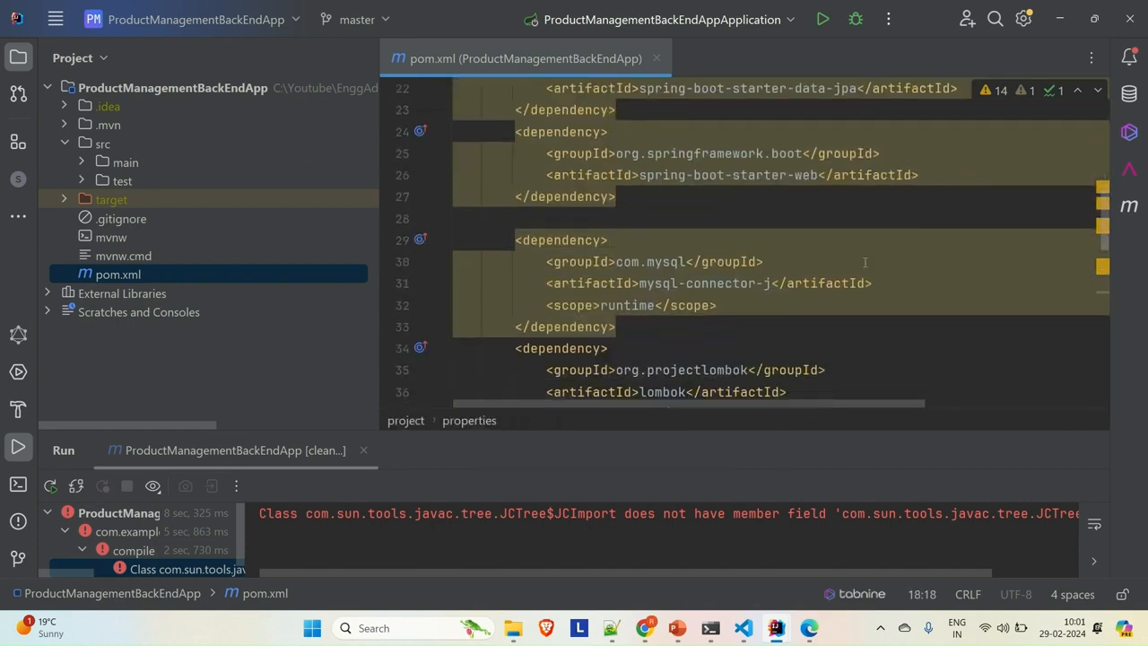
scroll(864, 262, "down", 1)
scroll(864, 262, "down", 2)
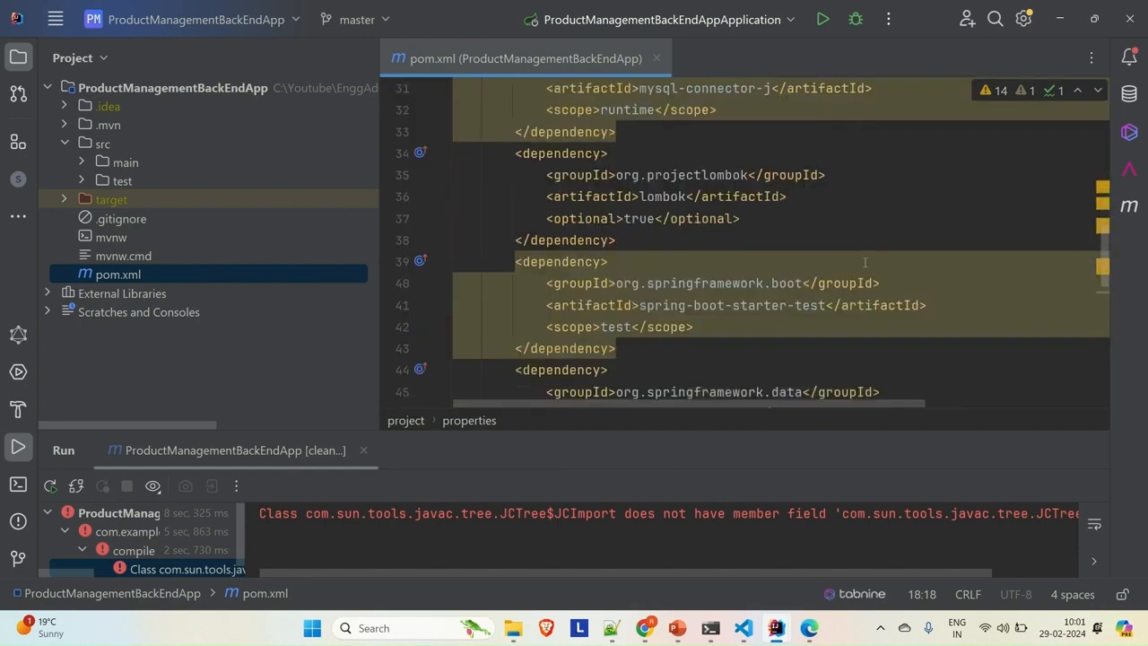
scroll(865, 262, "down", 4)
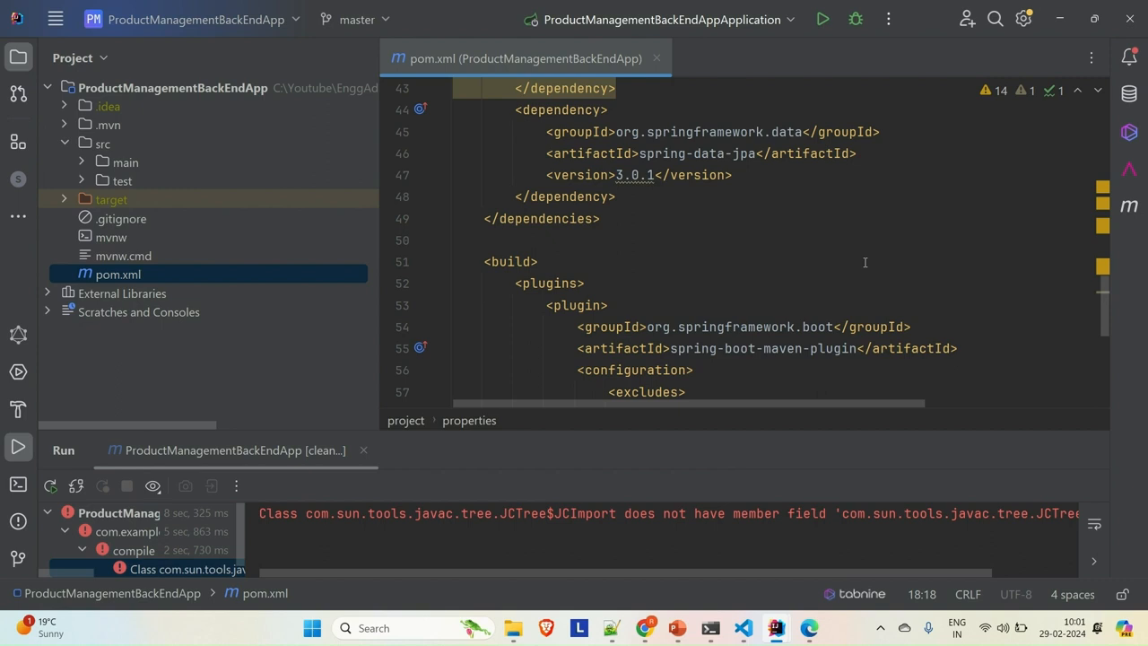
Step: Read the full Maven compile error, copy its member field text and search the web for "com.sun.tools.javac.tree.JCTree quali" in a new Edge tab
scroll(879, 531, "right", 2)
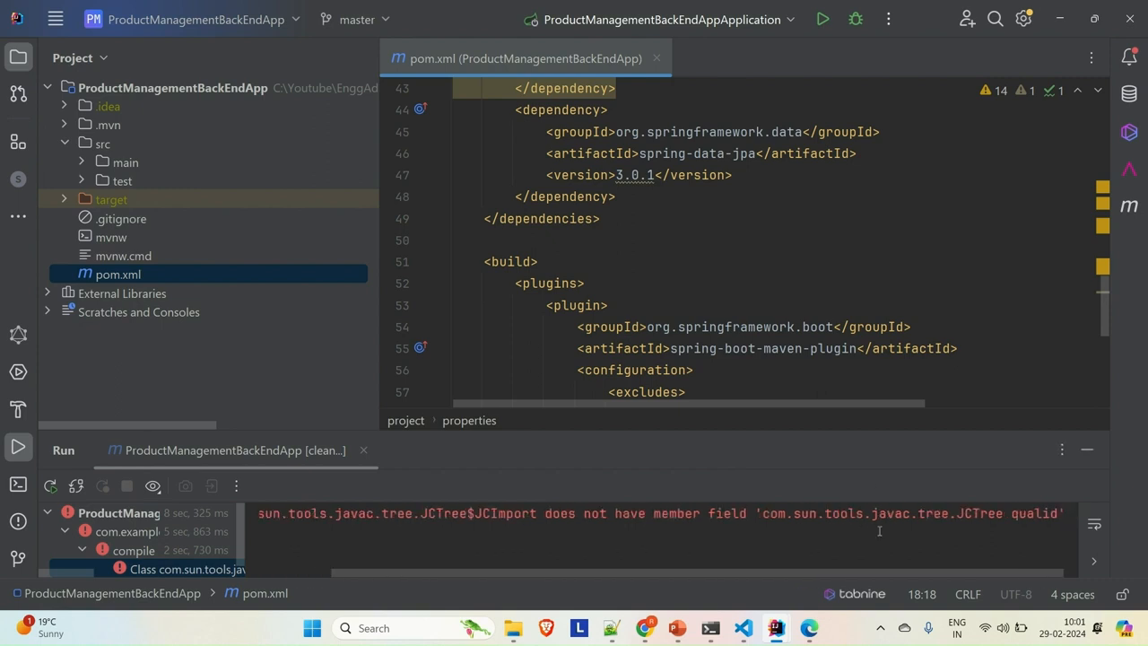
scroll(754, 556, "left", 2)
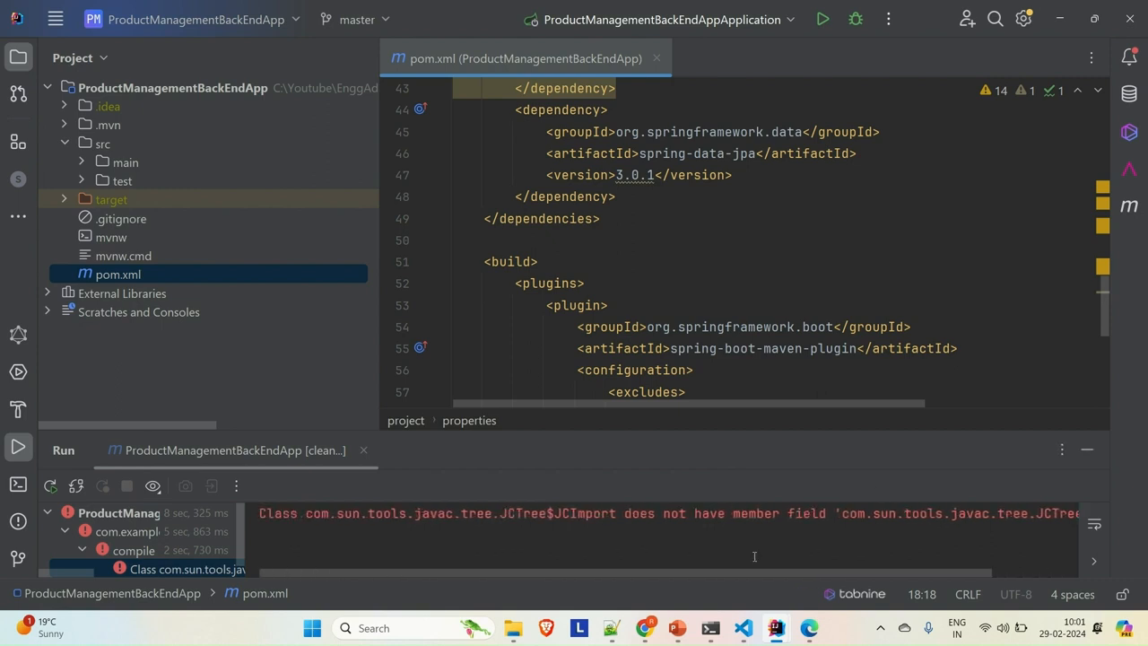
scroll(754, 556, "right", 1)
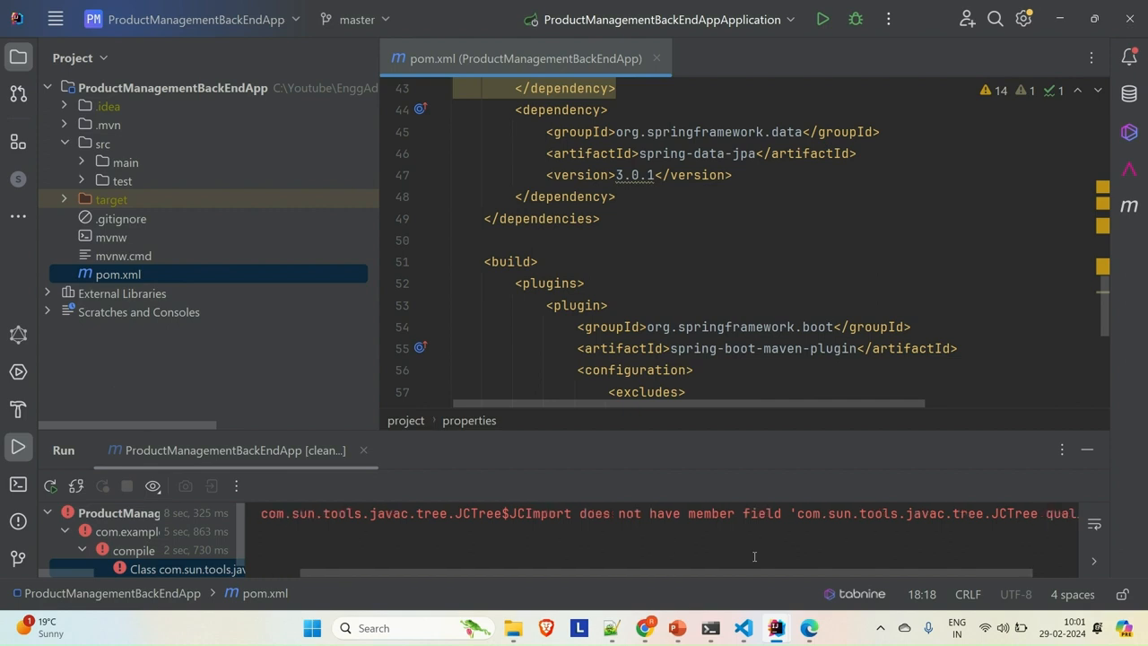
scroll(874, 535, "right", 1)
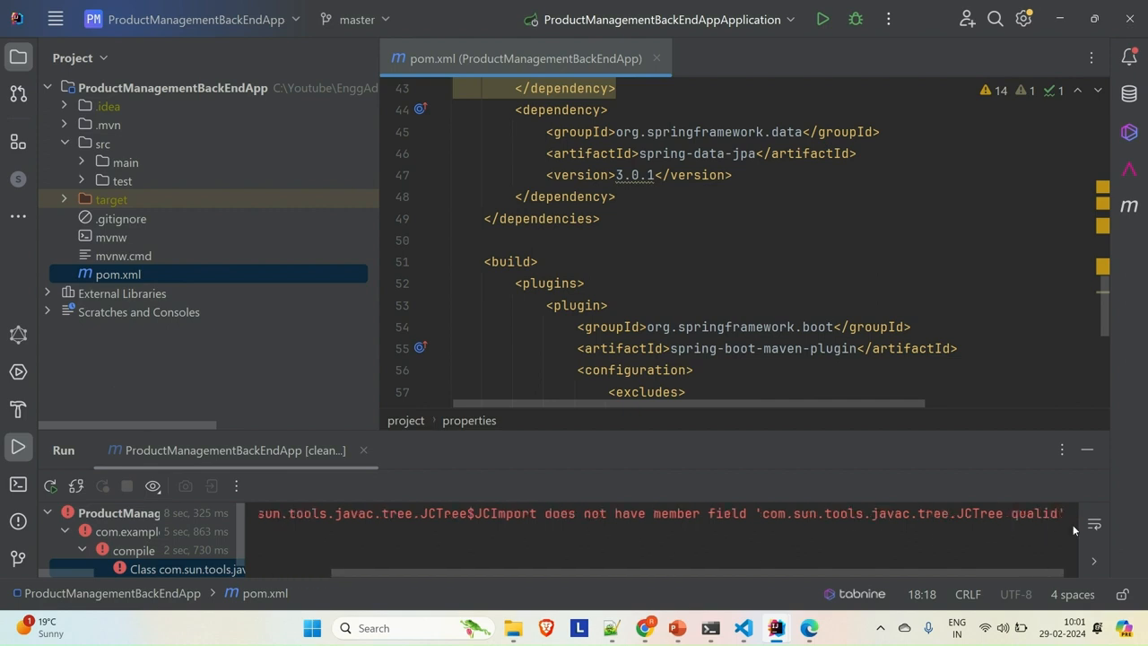
left_click_drag(1055, 513, 762, 517)
key("alt+Tab")
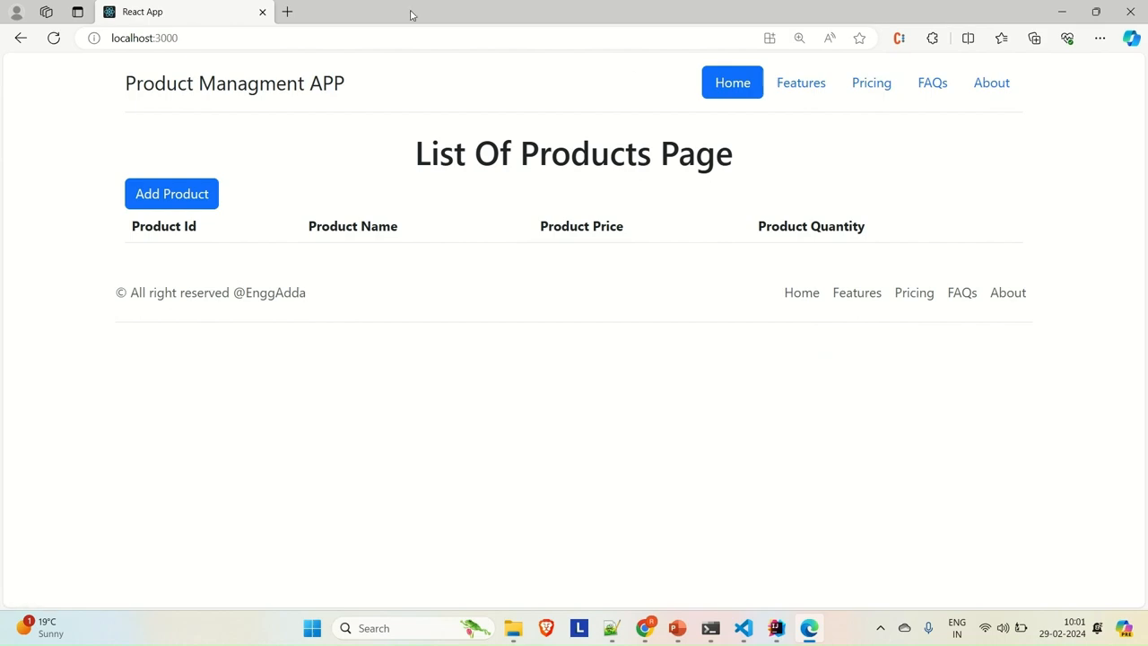
left_click(286, 12)
type("com.sun.tools.javac.tree.JCTree quali")
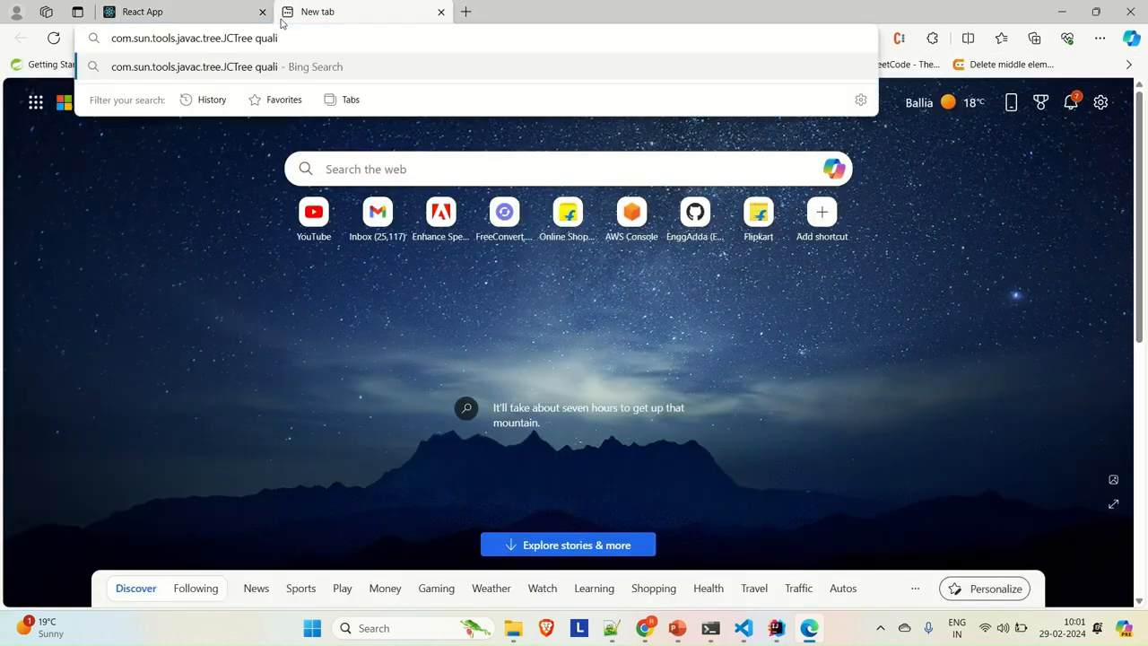
key("Return")
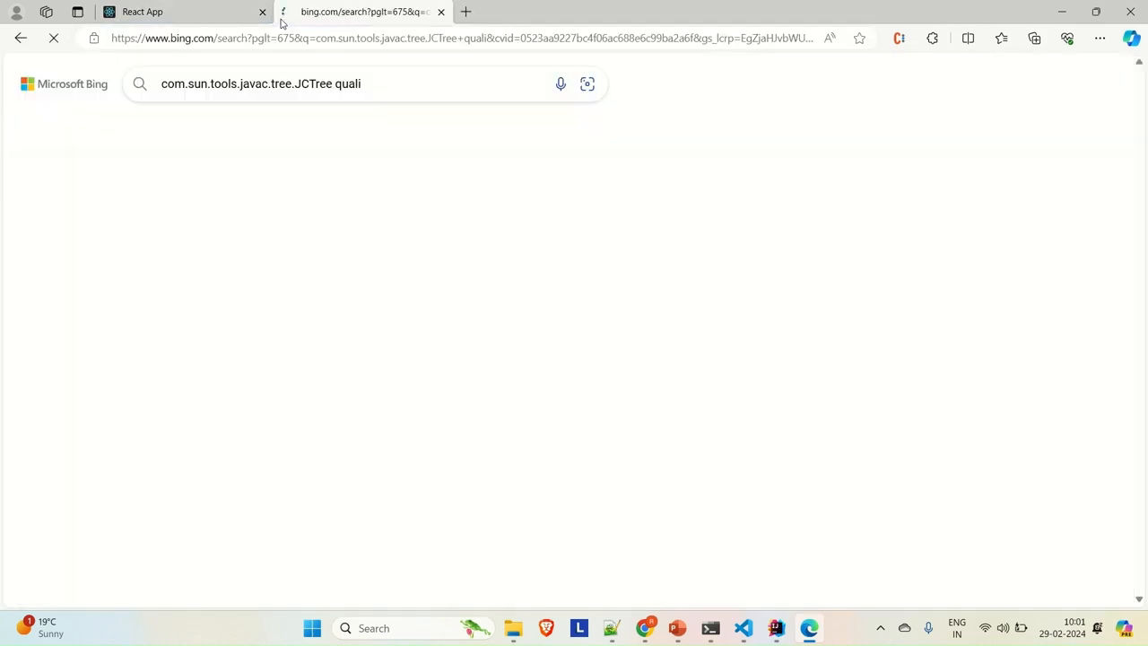
Step: Open the Stack Overflow question about the JDK 21 compilation error and read its top answer
left_click(233, 238)
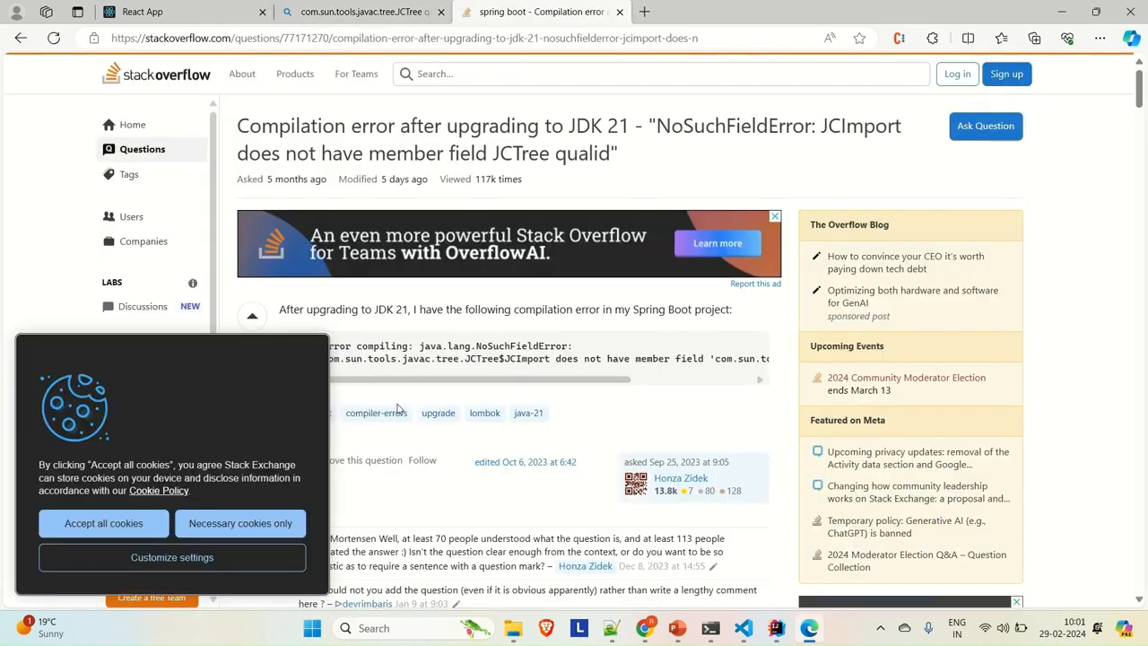
scroll(398, 409, "down", 1)
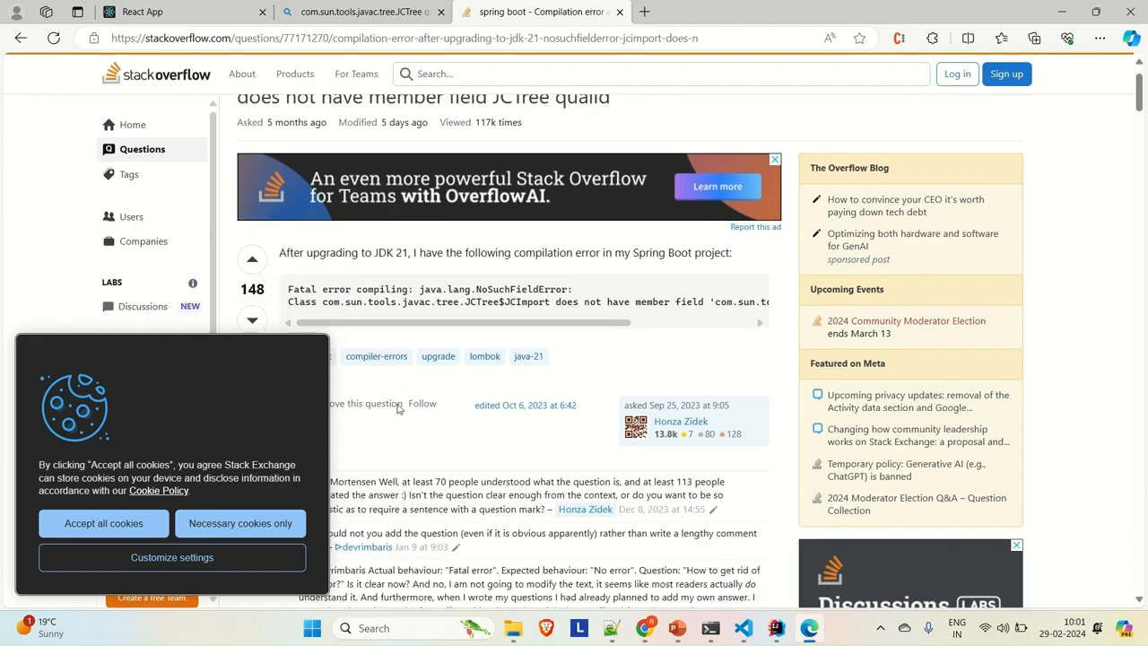
scroll(398, 408, "down", 5)
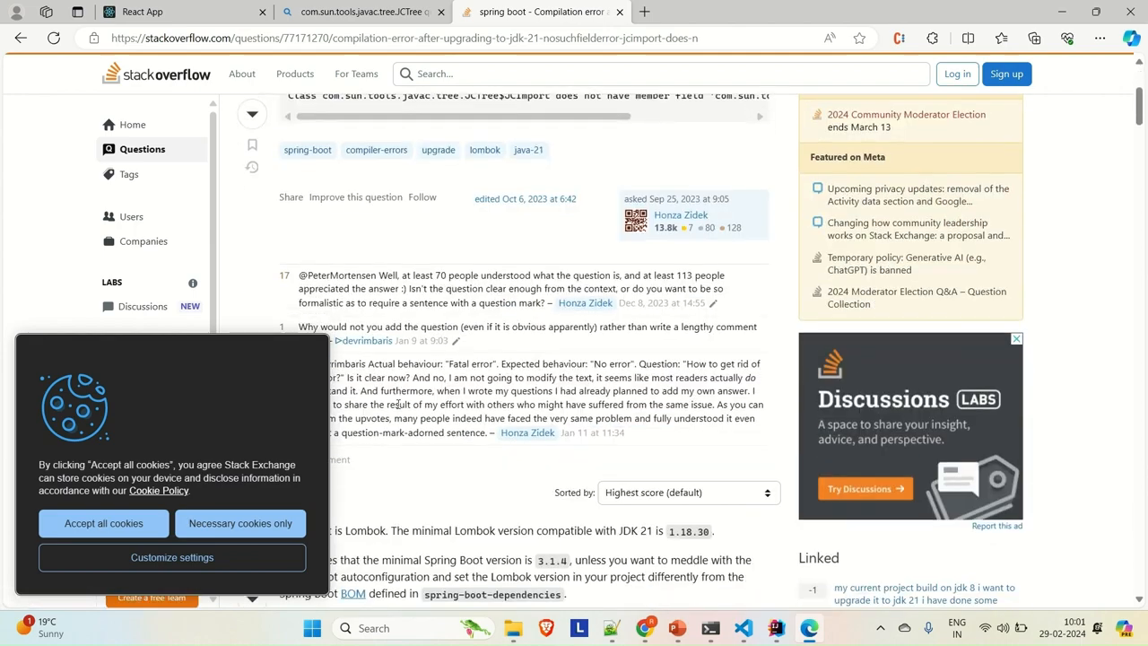
scroll(398, 405, "down", 4)
Step: Return to IntelliJ IDEA and set the project SDK to 17 (java version "17.0.5") in the project structure, applying the change
key("alt+Tab")
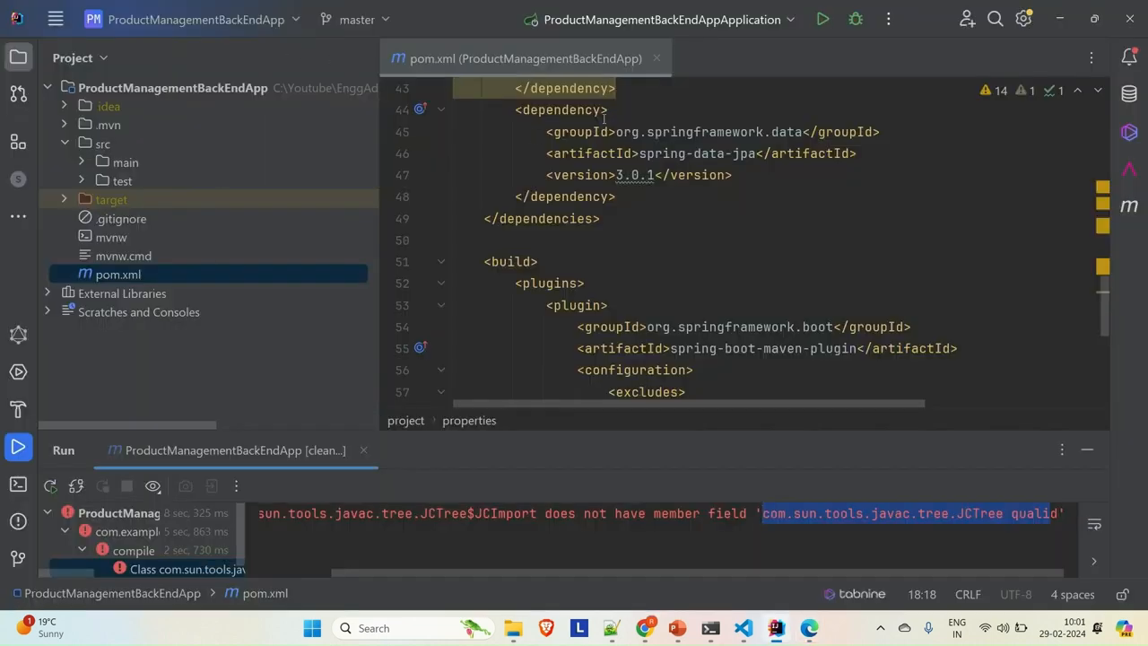
left_click(791, 25)
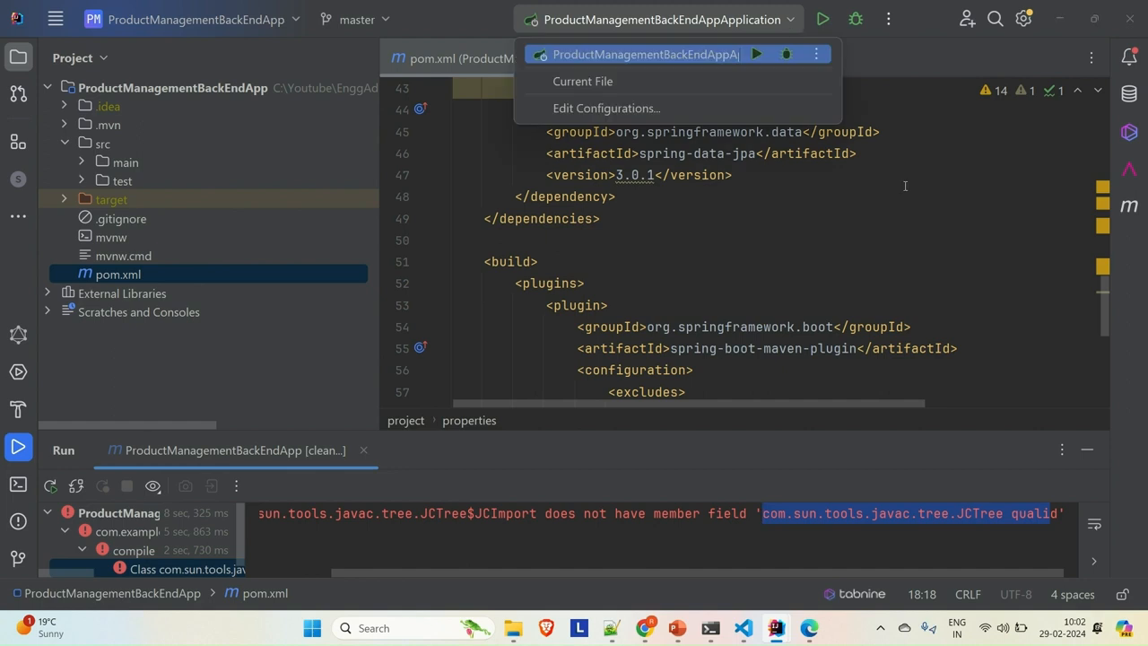
left_click(1024, 19)
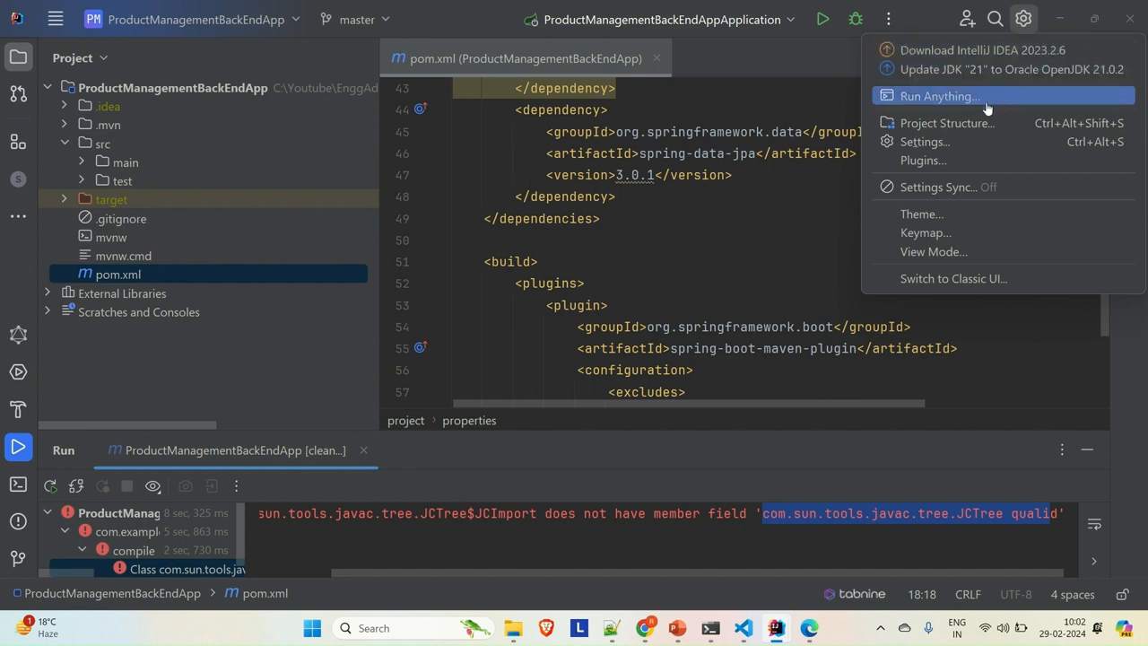
left_click(961, 130)
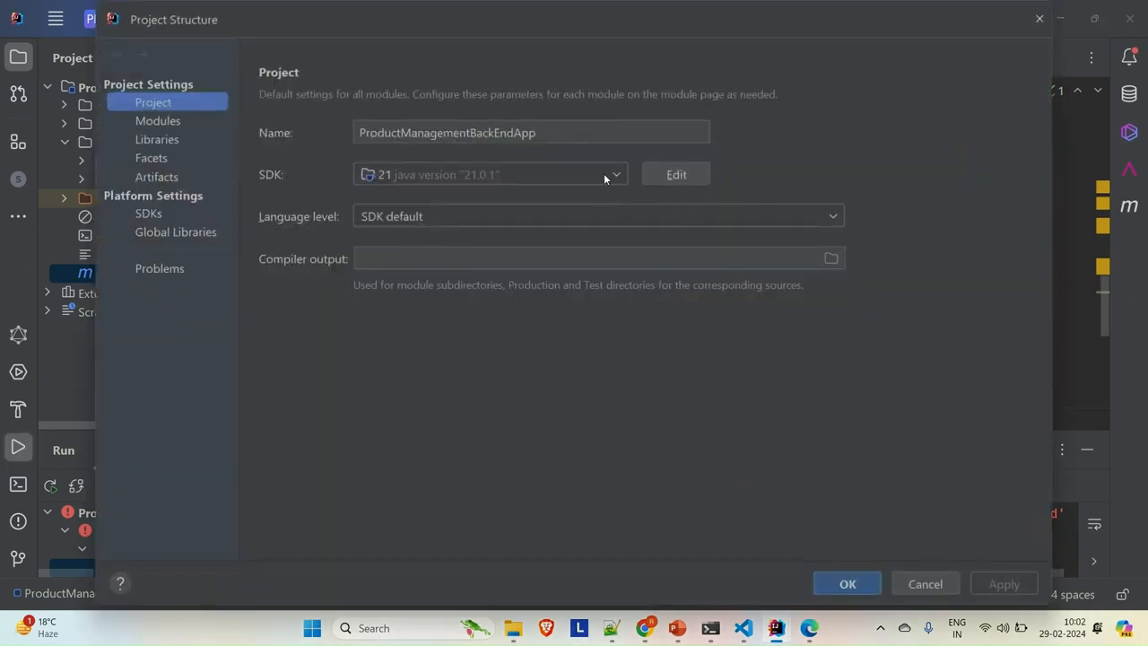
left_click(604, 173)
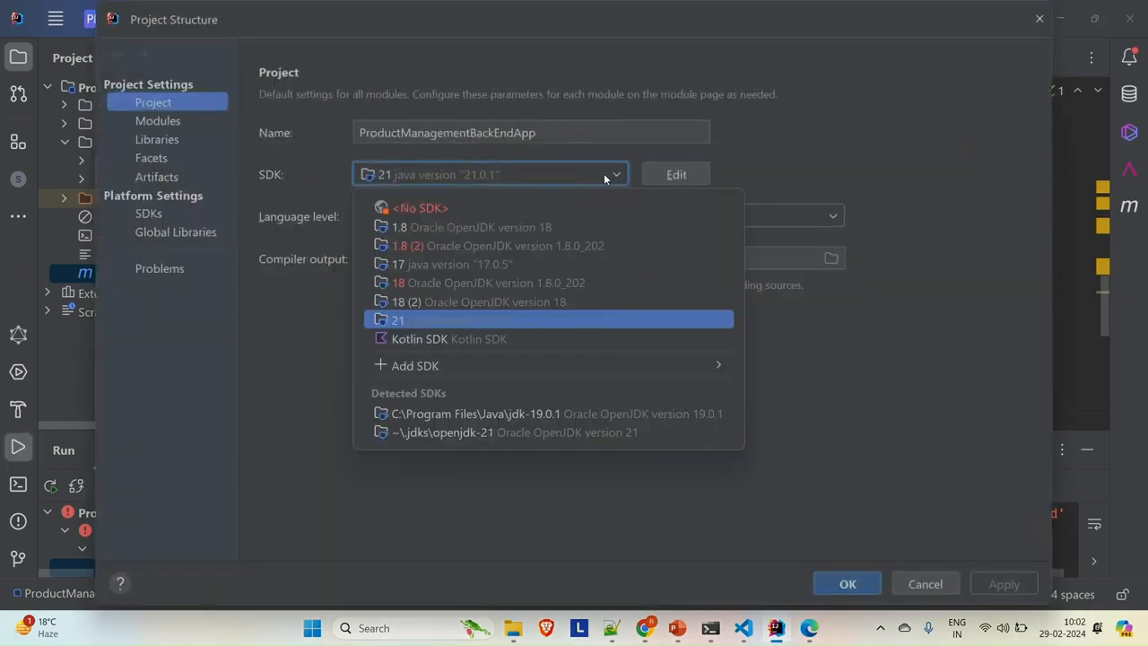
left_click(426, 262)
left_click(1003, 585)
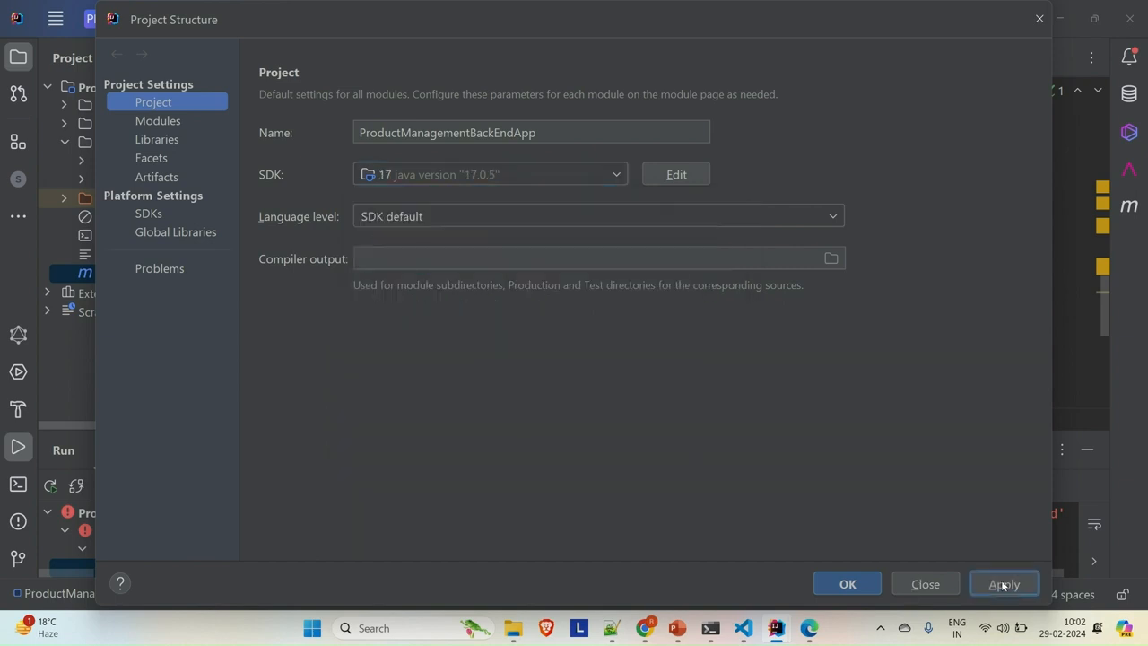
Step: Confirm the project structure settings and close the dialog
left_click(848, 584)
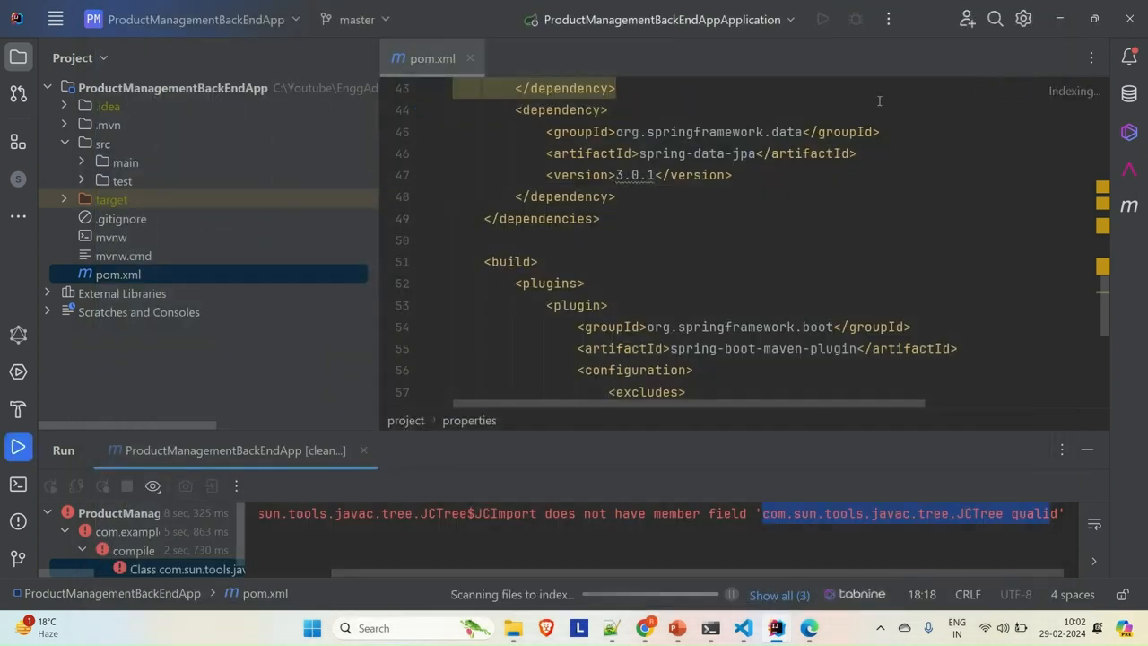
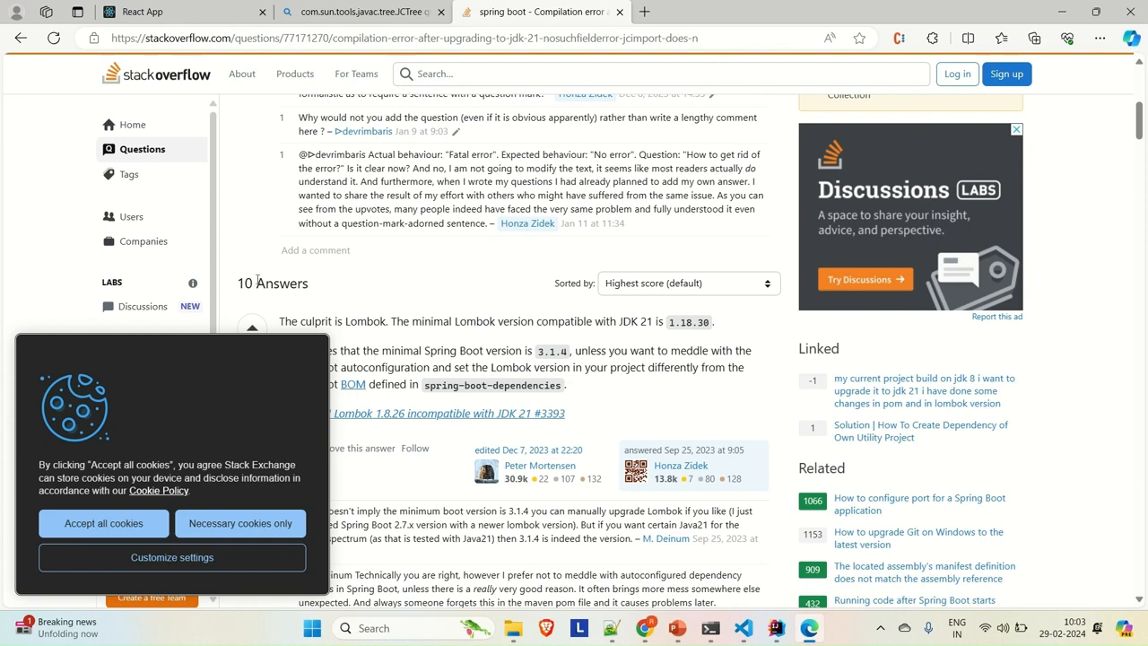
Step: Return to the React app at localhost:3000 in Edge, reload it and look through the product list
left_click(166, 11)
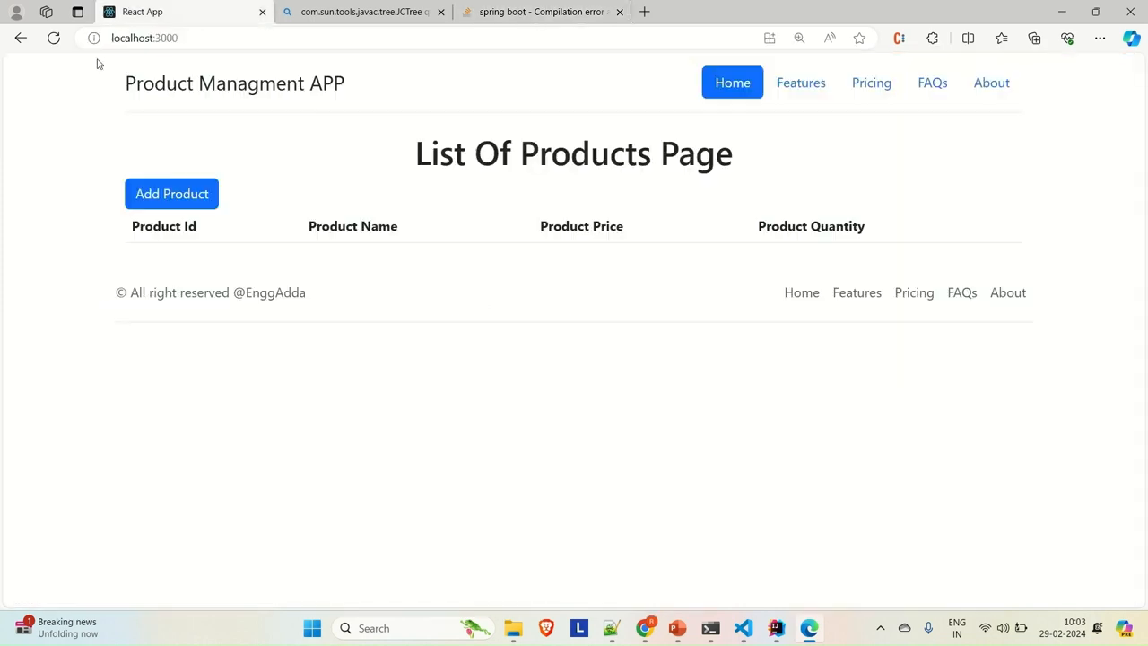
left_click(54, 38)
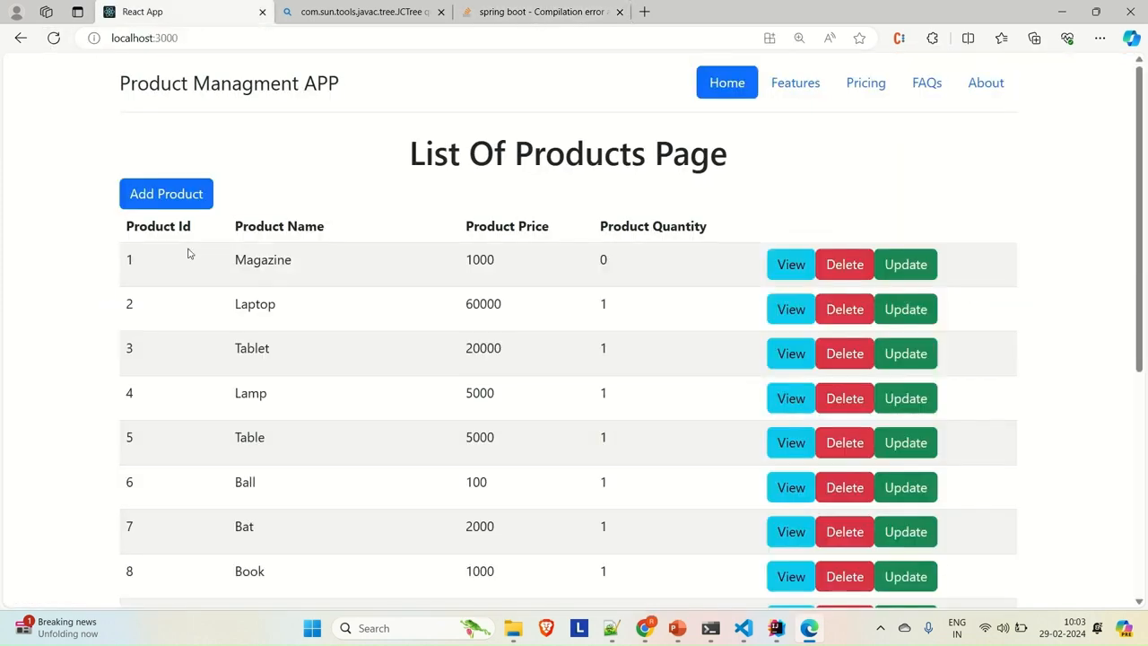
scroll(353, 401, "down", 1)
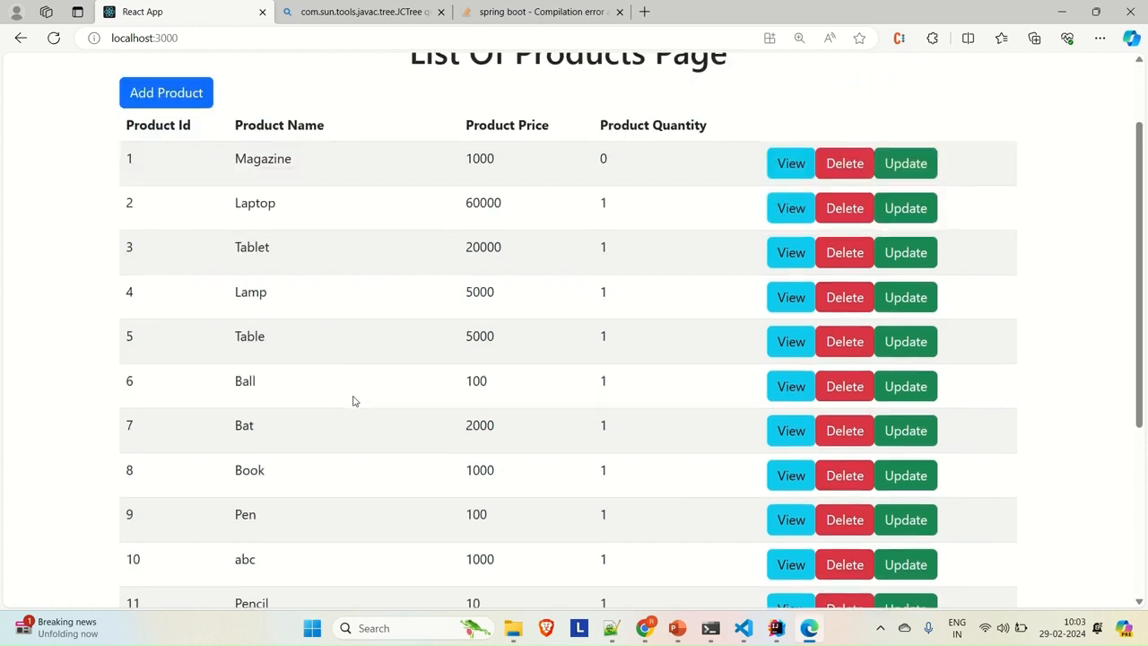
scroll(354, 401, "down", 3)
scroll(353, 401, "up", 1)
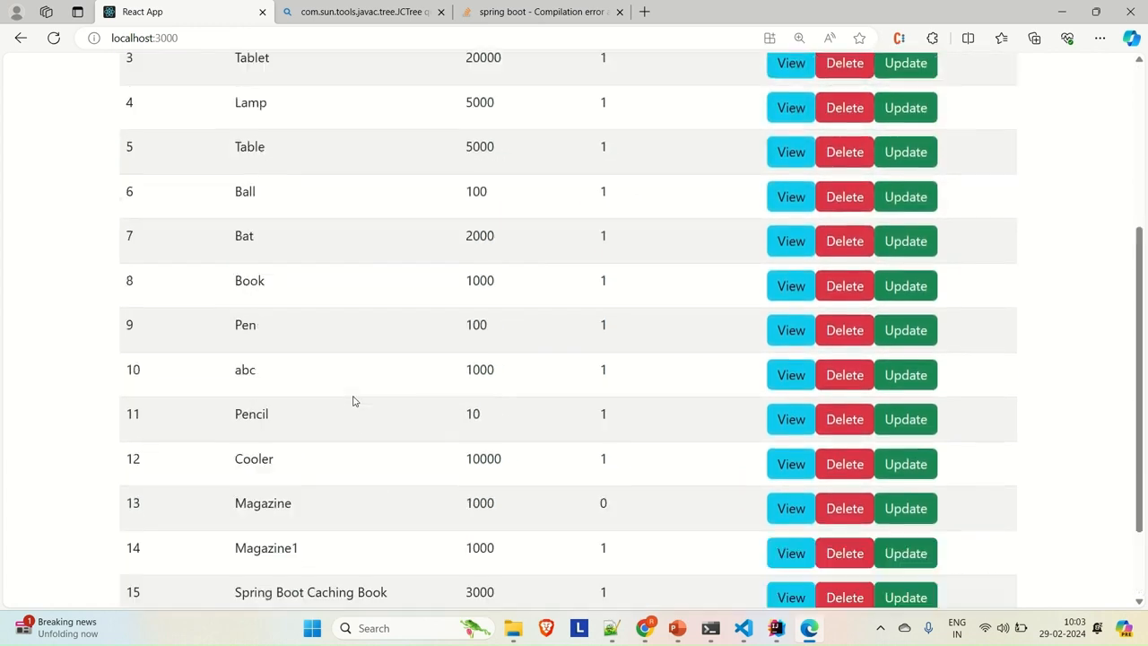
scroll(354, 401, "up", 3)
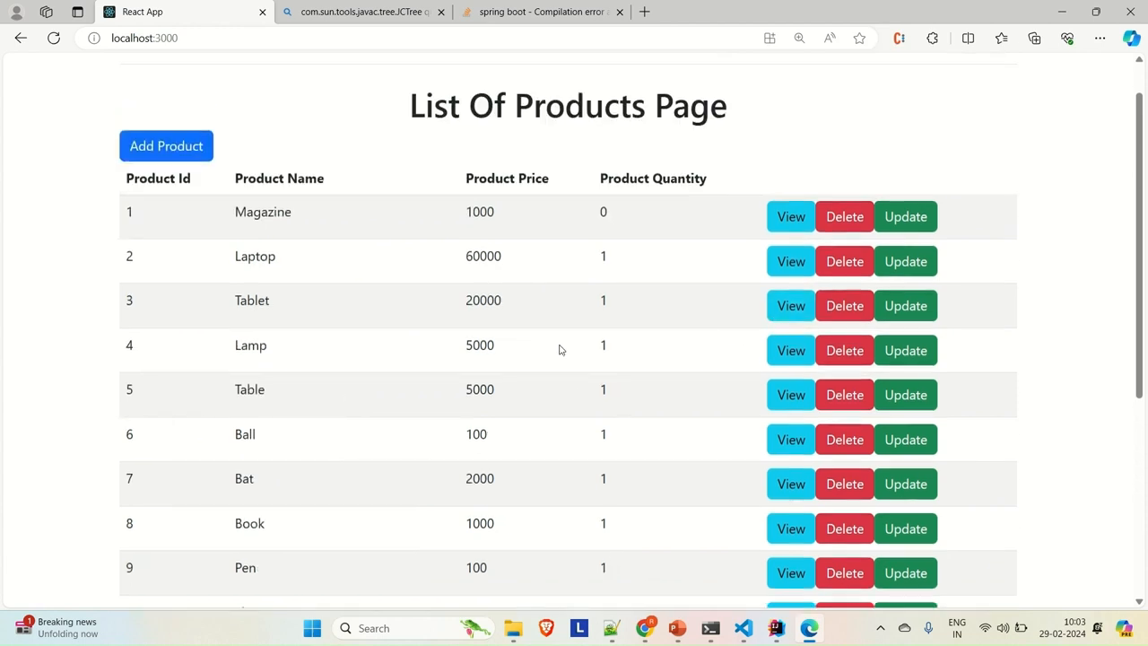
scroll(559, 350, "down", 3)
scroll(559, 350, "up", 2)
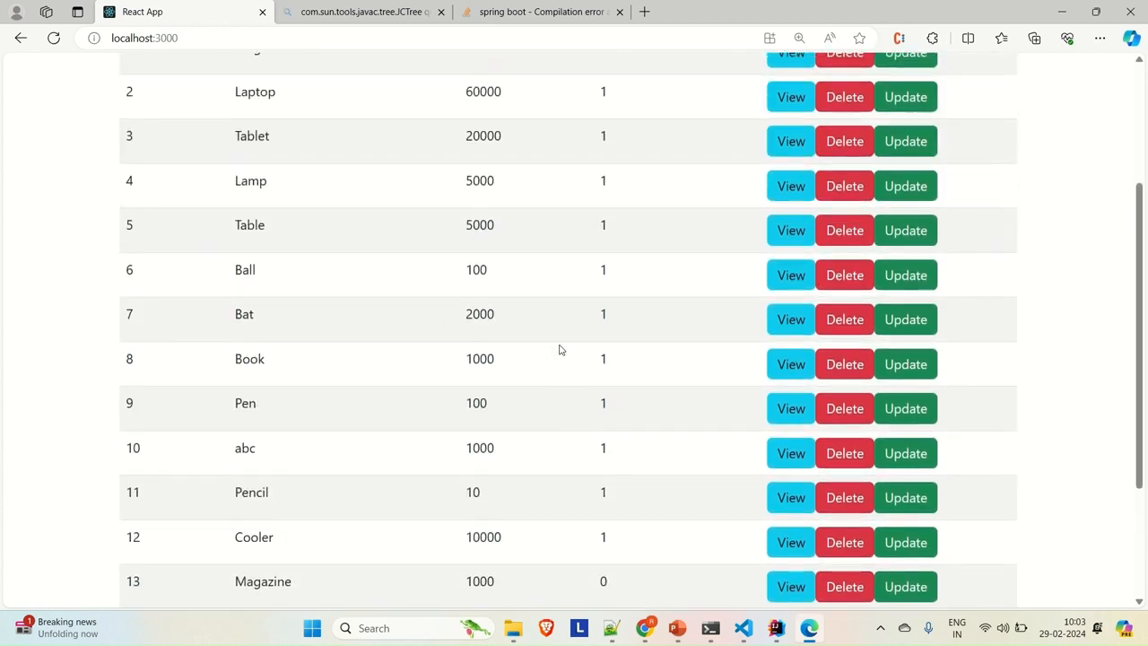
scroll(559, 350, "up", 2)
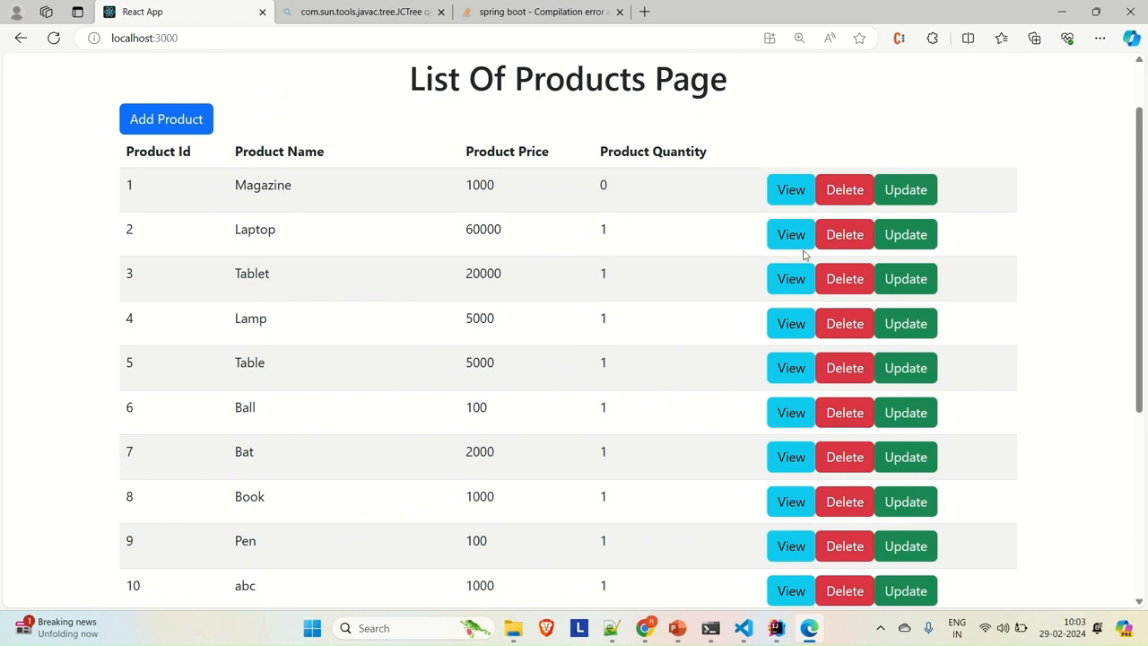
Step: Check the view and update pages of product 1 and the Add Product form, cancelling out of each
left_click(785, 187)
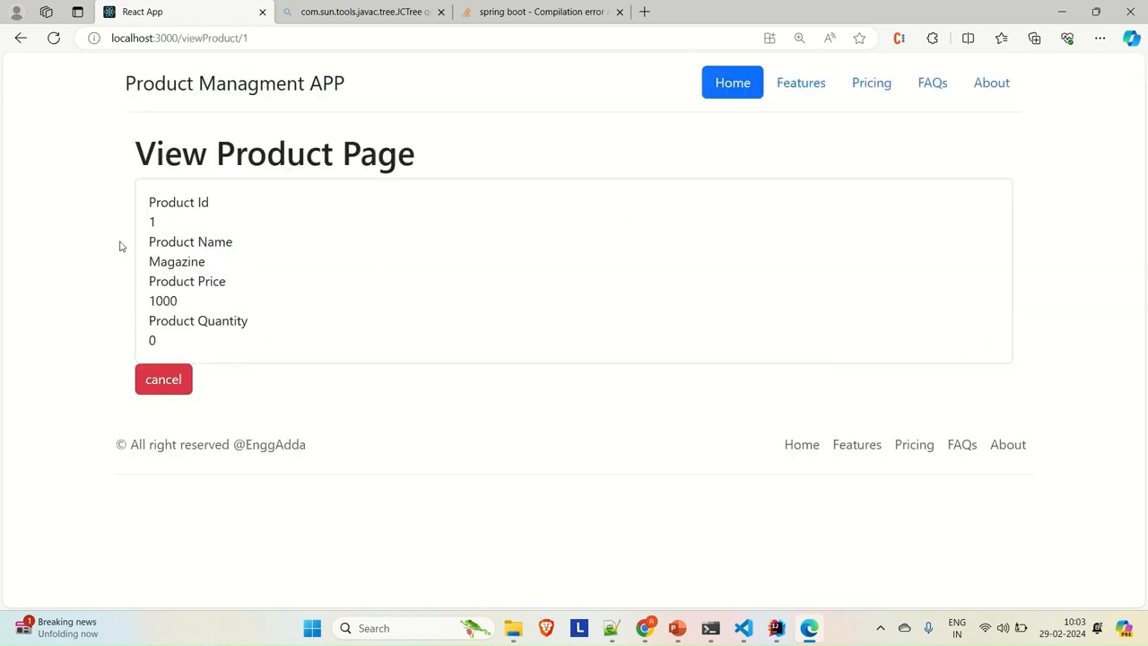
left_click(177, 384)
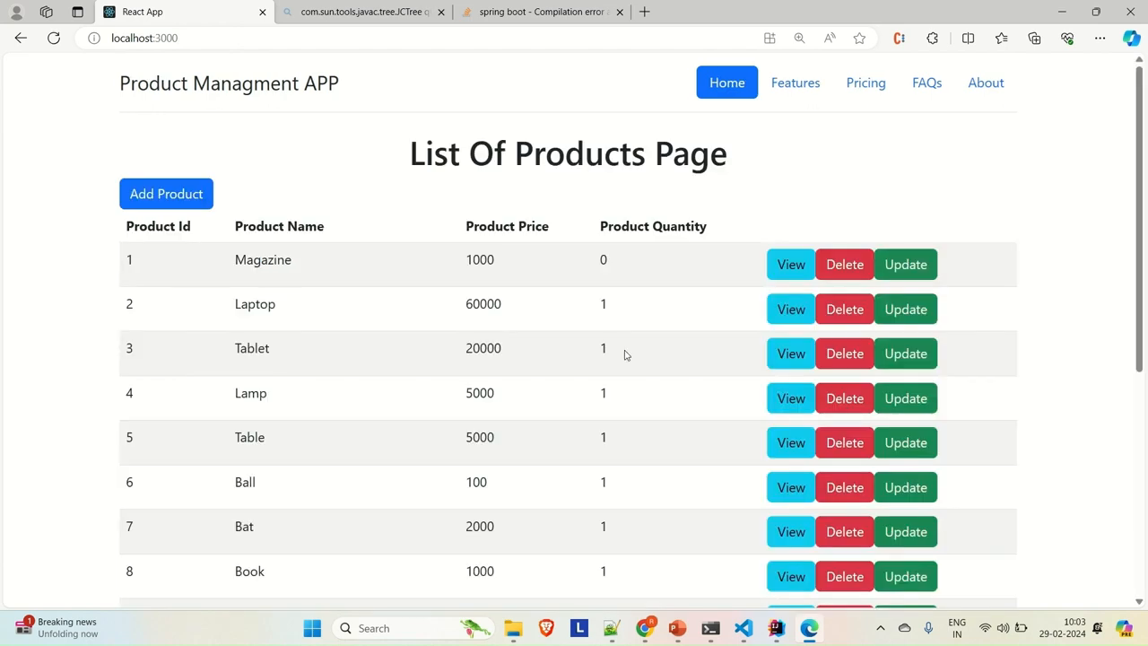
left_click(900, 270)
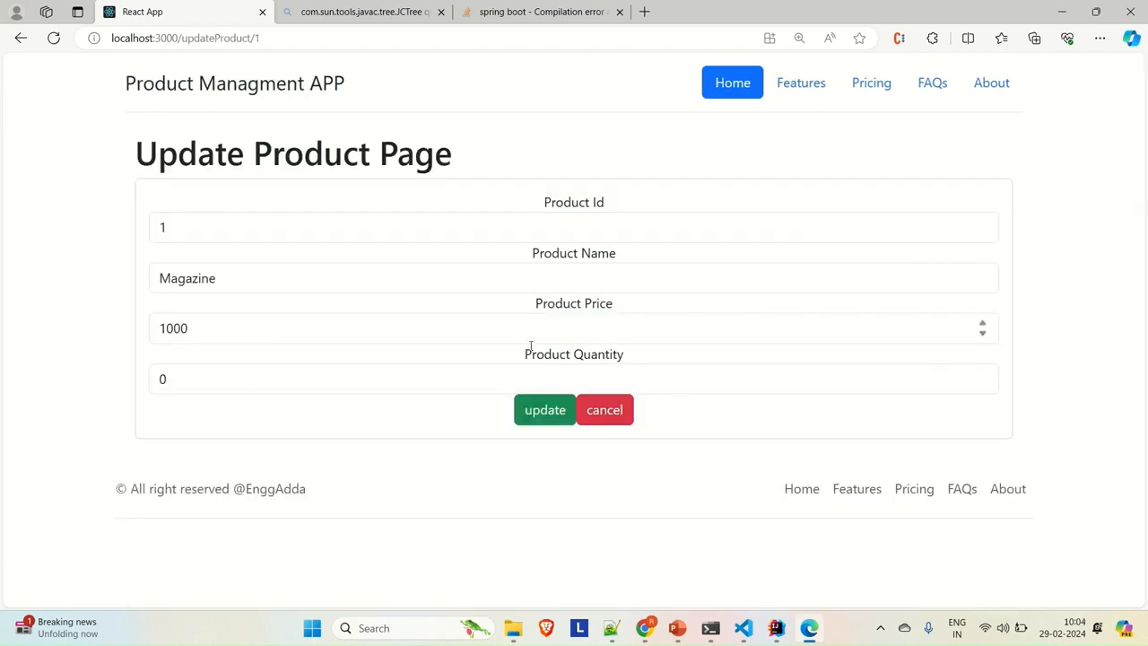
left_click(615, 411)
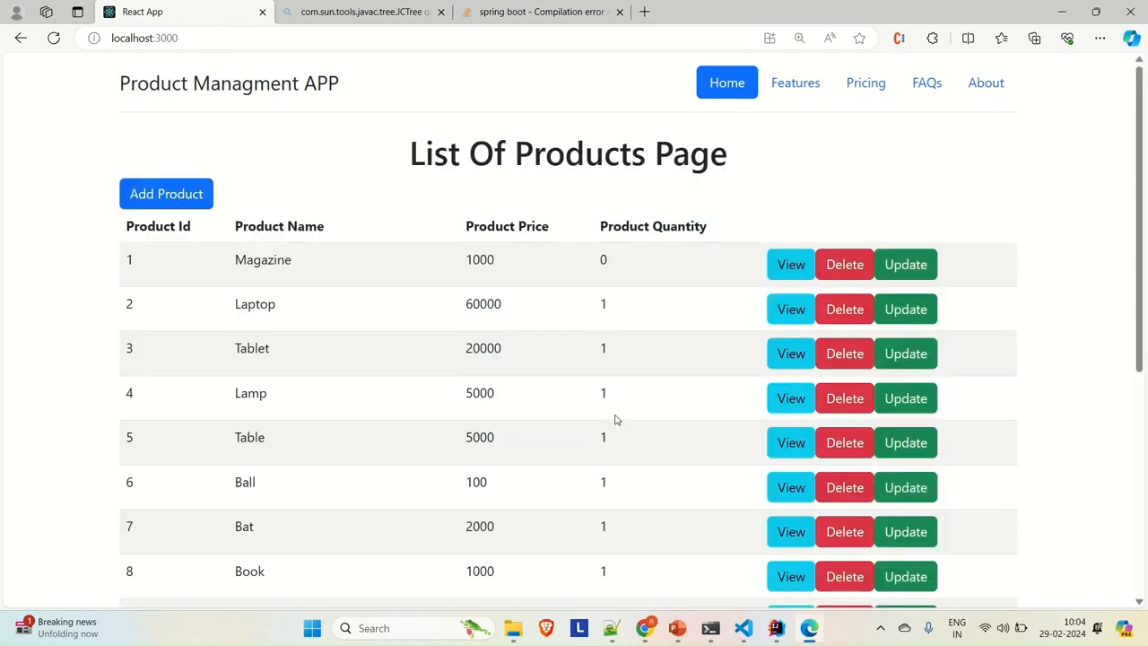
left_click(157, 199)
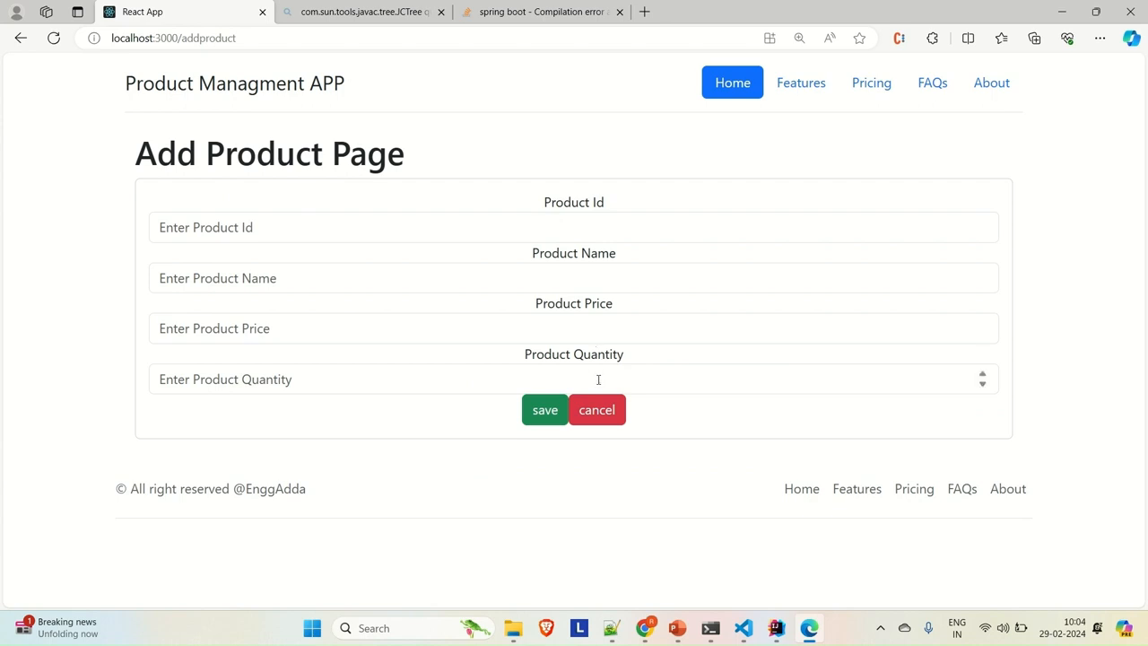
left_click(595, 408)
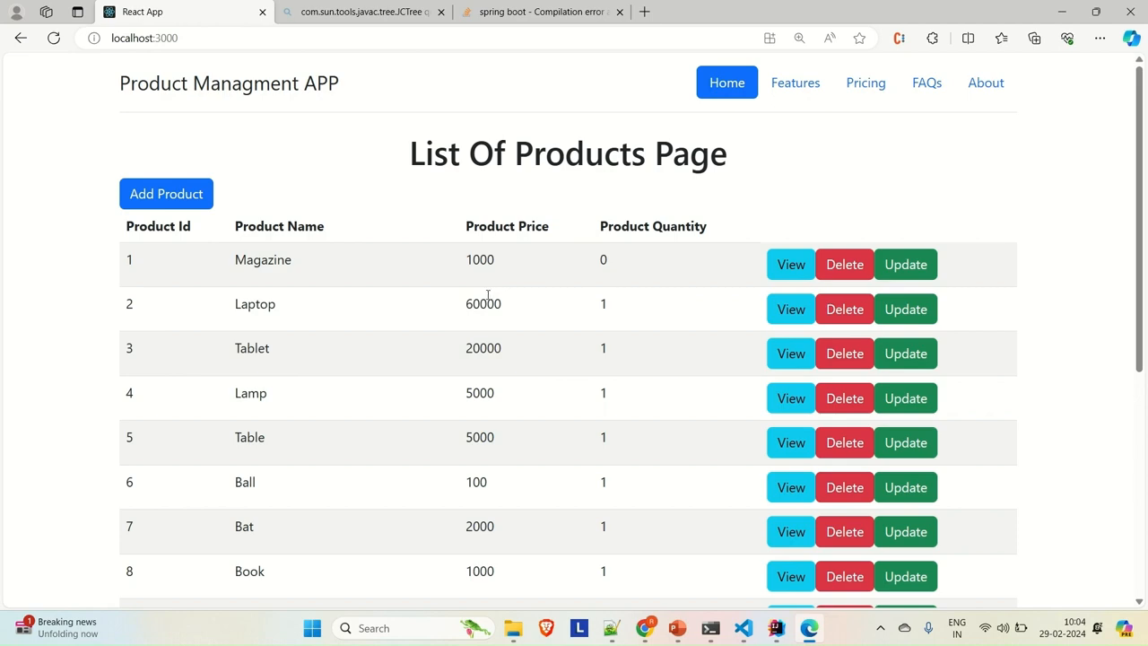
Step: Switch to IntelliJ IDEA, stop the running back-end application and close the ProductManagementBackEndApp and SpringAIImageGenerator project windows
mouse_move(776, 628)
left_click(825, 555)
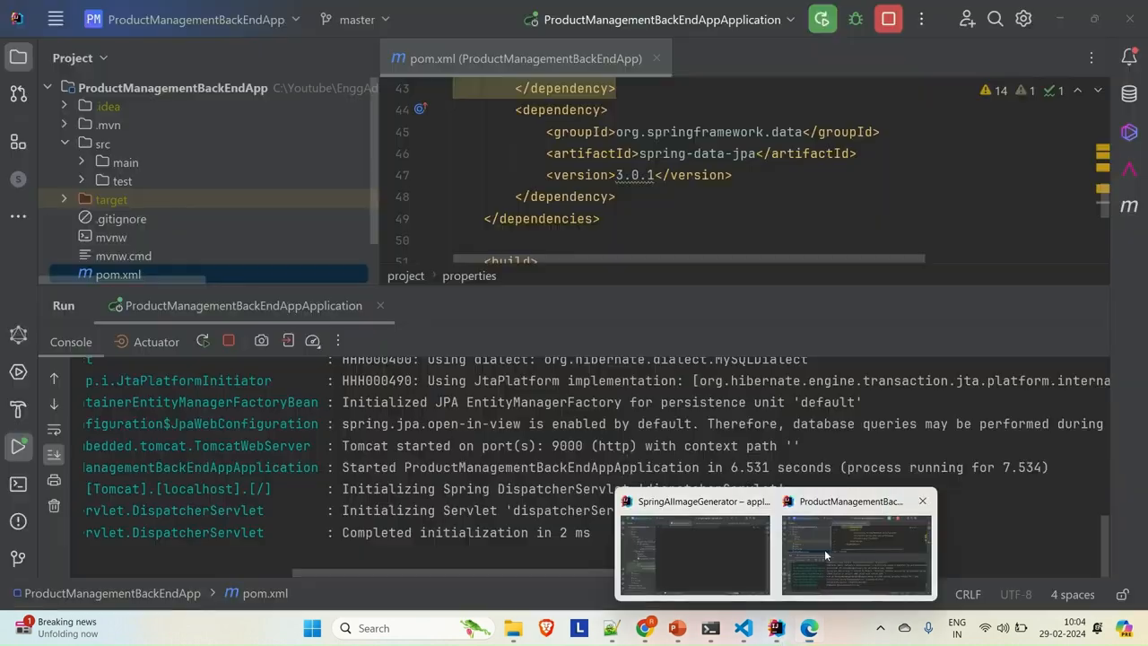
left_click(887, 20)
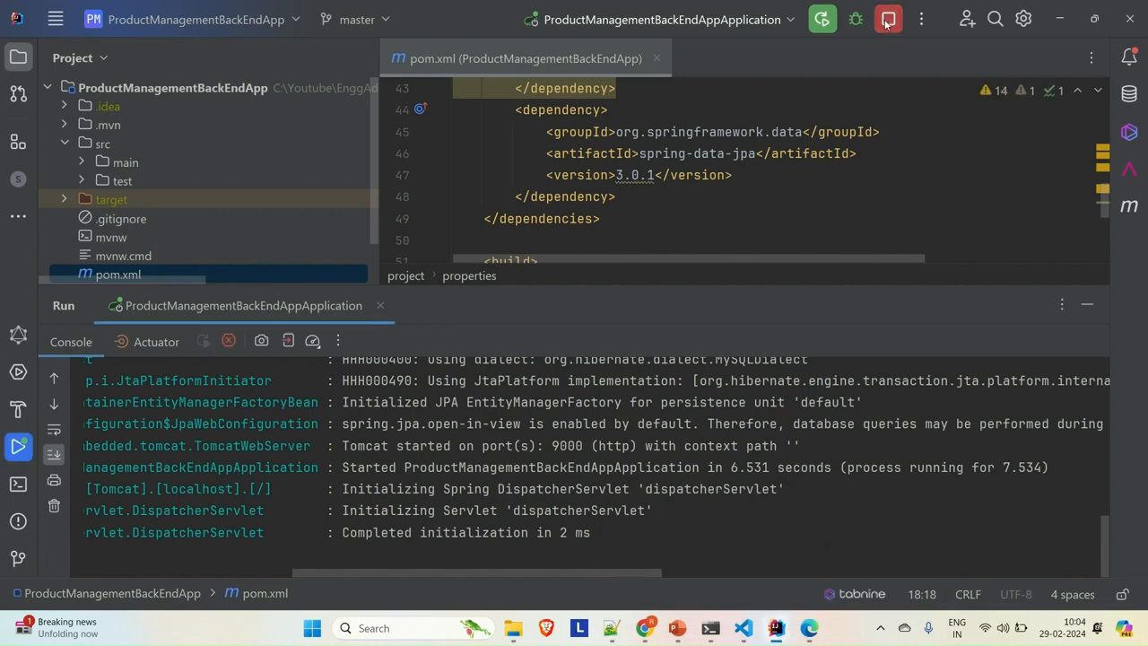
left_click(1140, 27)
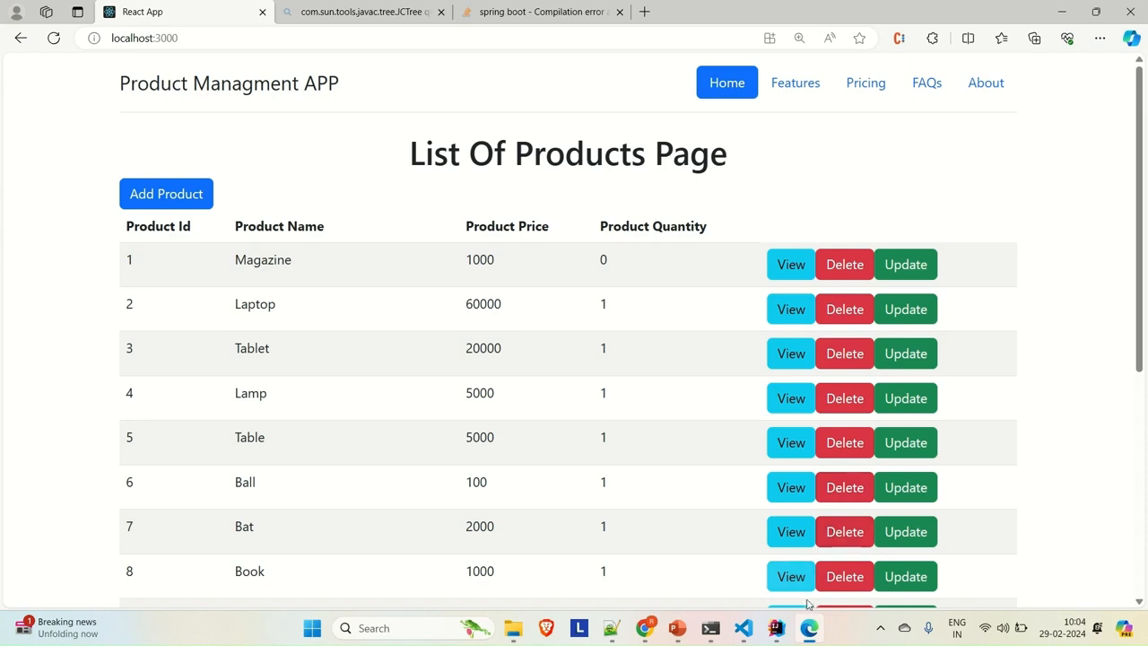
mouse_move(776, 628)
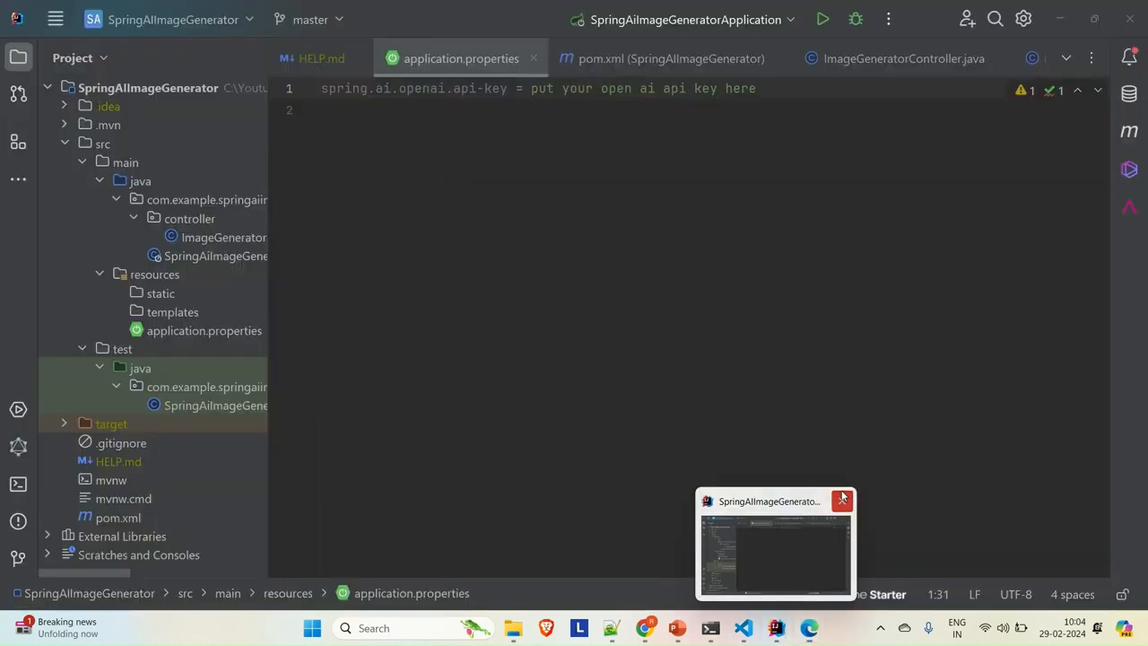
left_click(841, 499)
left_click(613, 352)
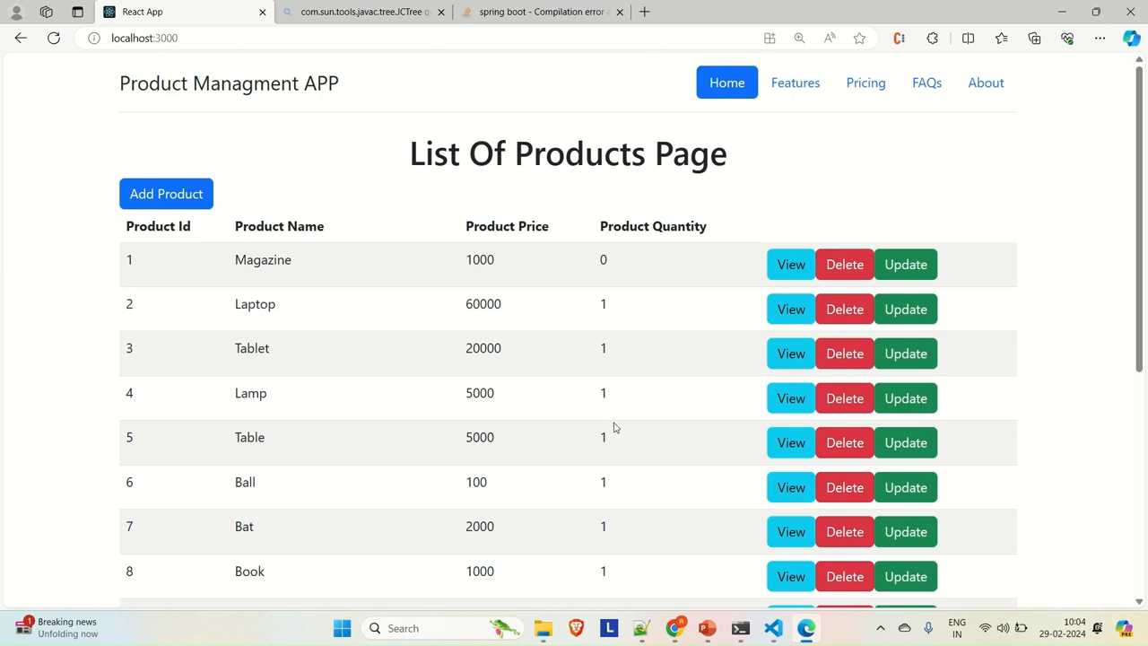
Step: Close the search and Stack Overflow tabs in Edge and open the AWS EC2 console home in a new Chrome tab
left_click(440, 13)
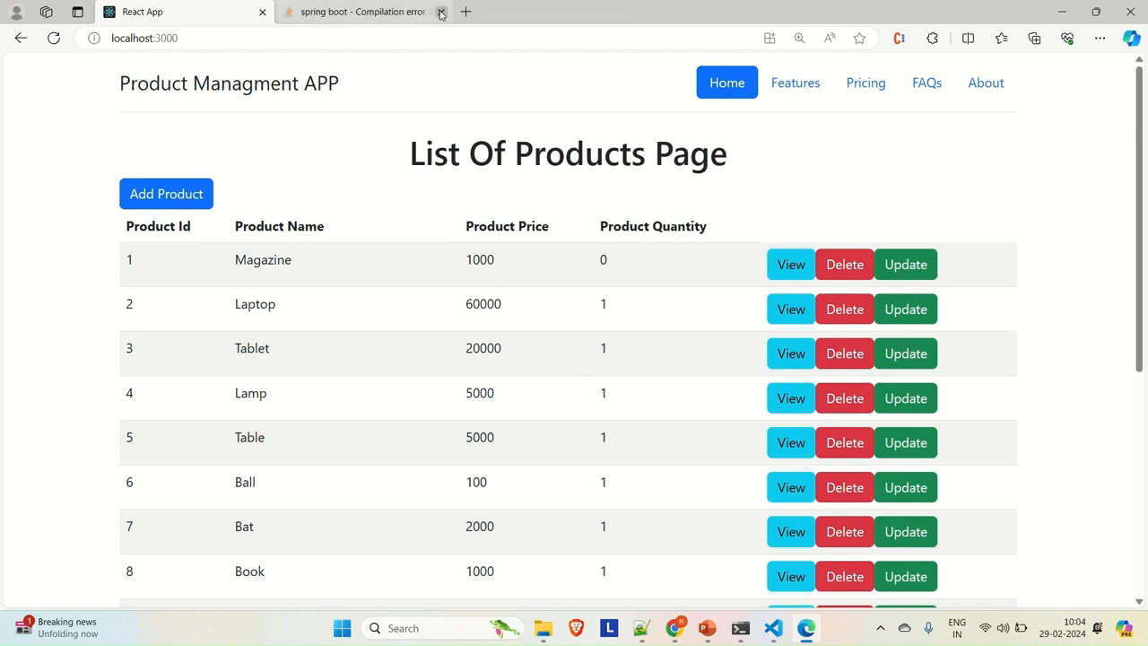
left_click(438, 12)
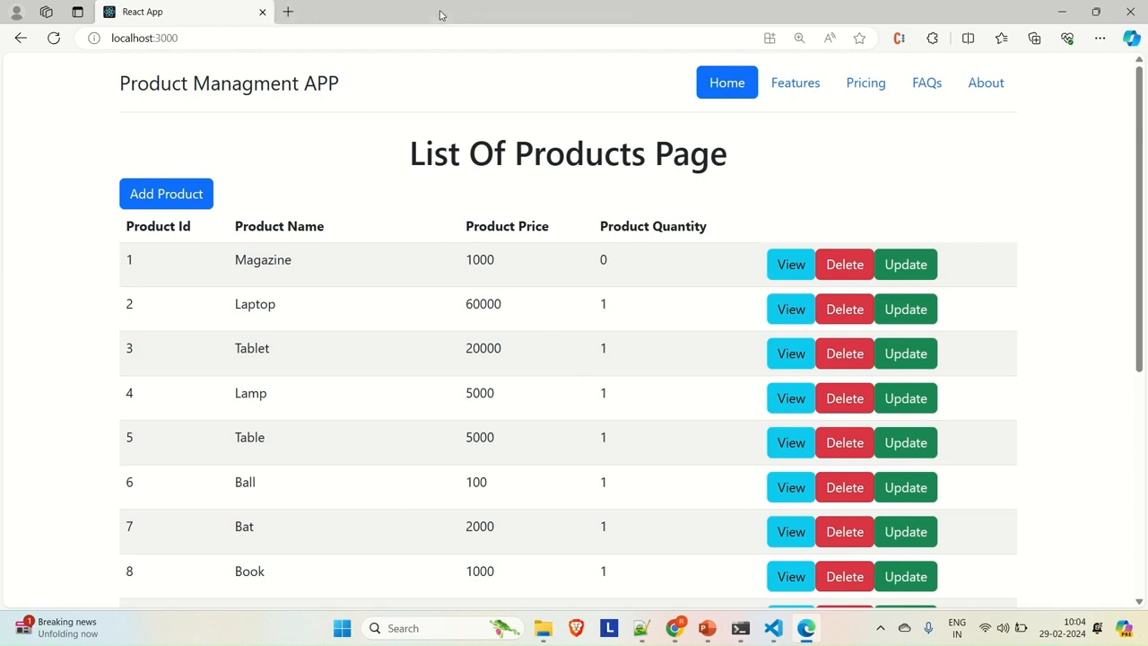
left_click(684, 631)
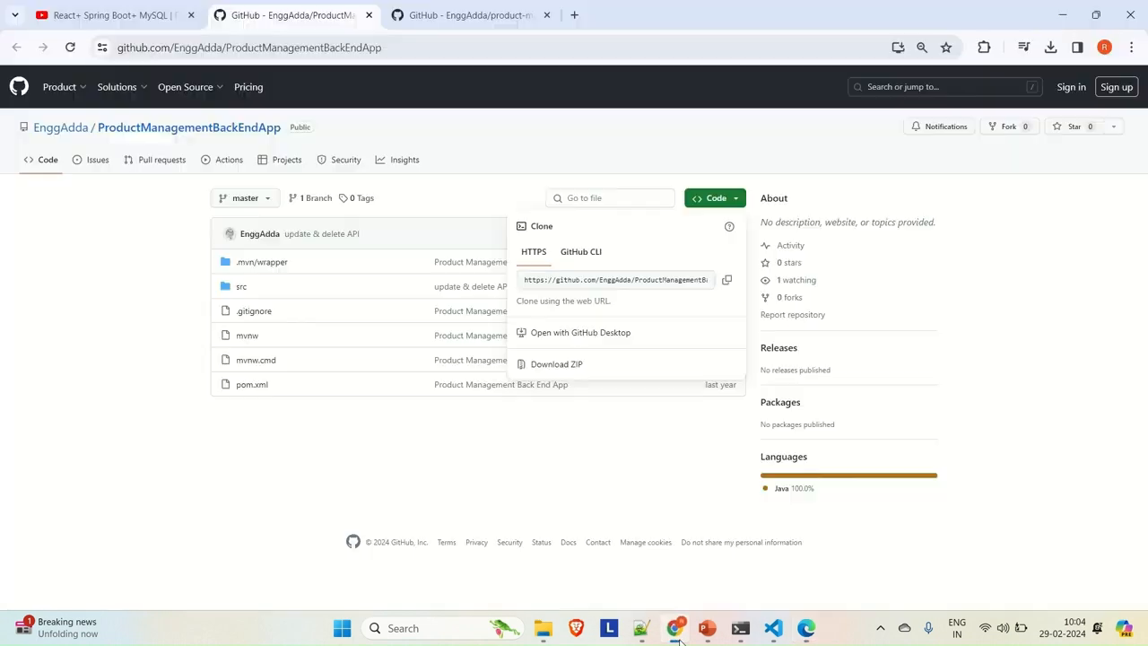
left_click(574, 15)
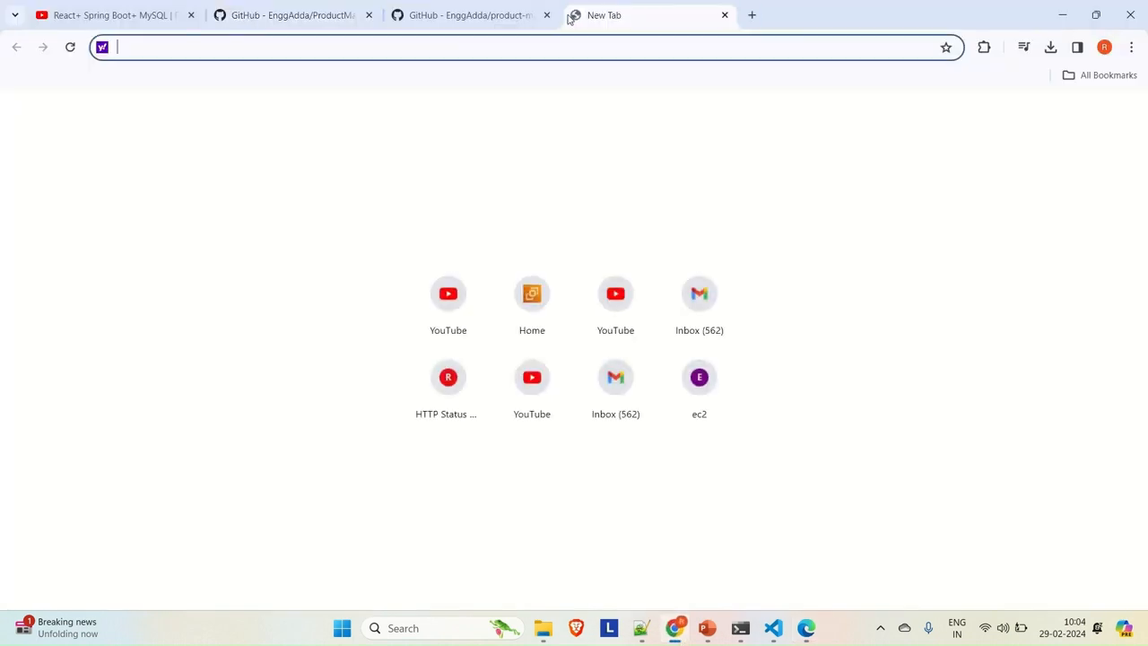
left_click(539, 296)
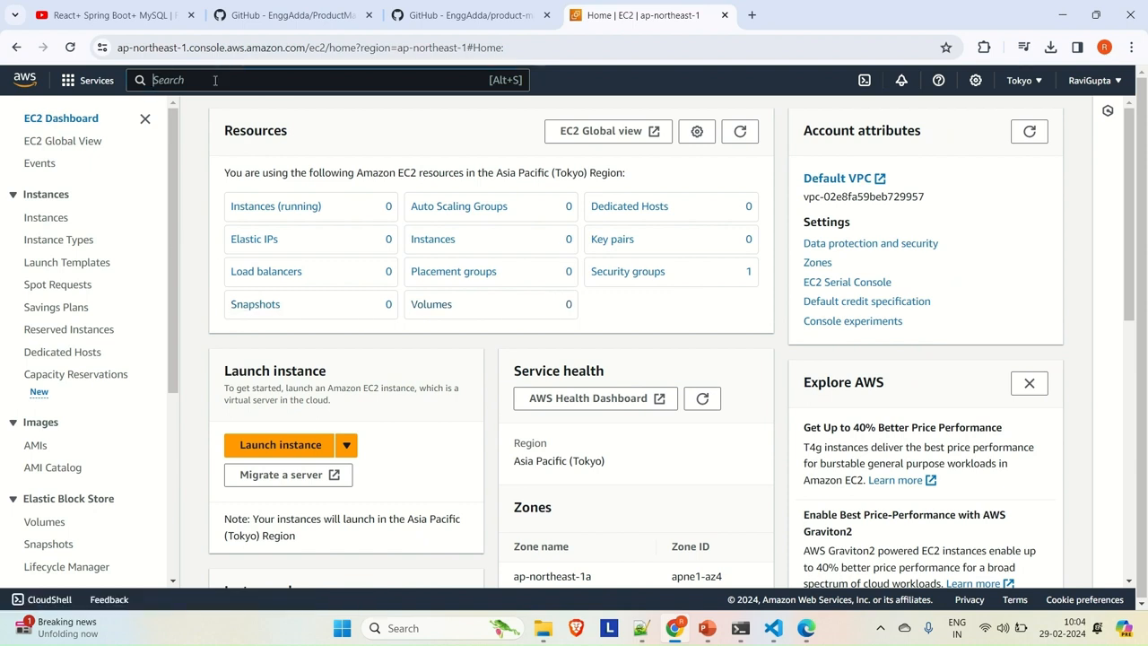
Step: Search the AWS console for "s3 buckets" and open the S3 service
type("3")
key("BackSpace")
type("s3 ucke")
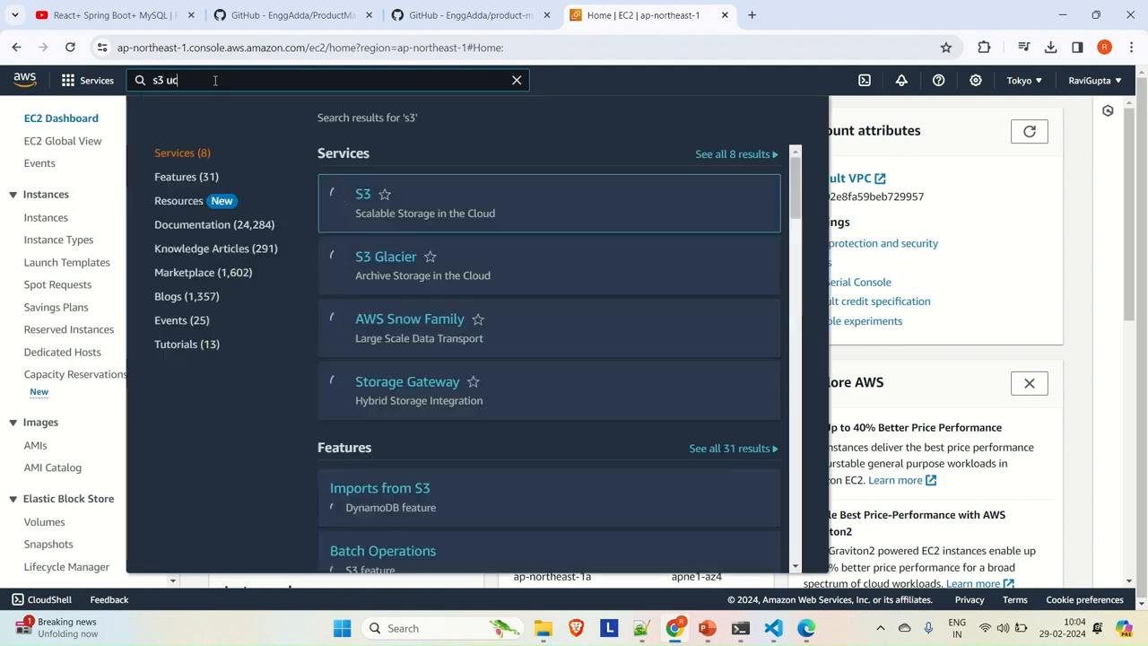
key("BackSpace")
key("BackSpace")
key("BackSpace")
key("BackSpace")
type("buck")
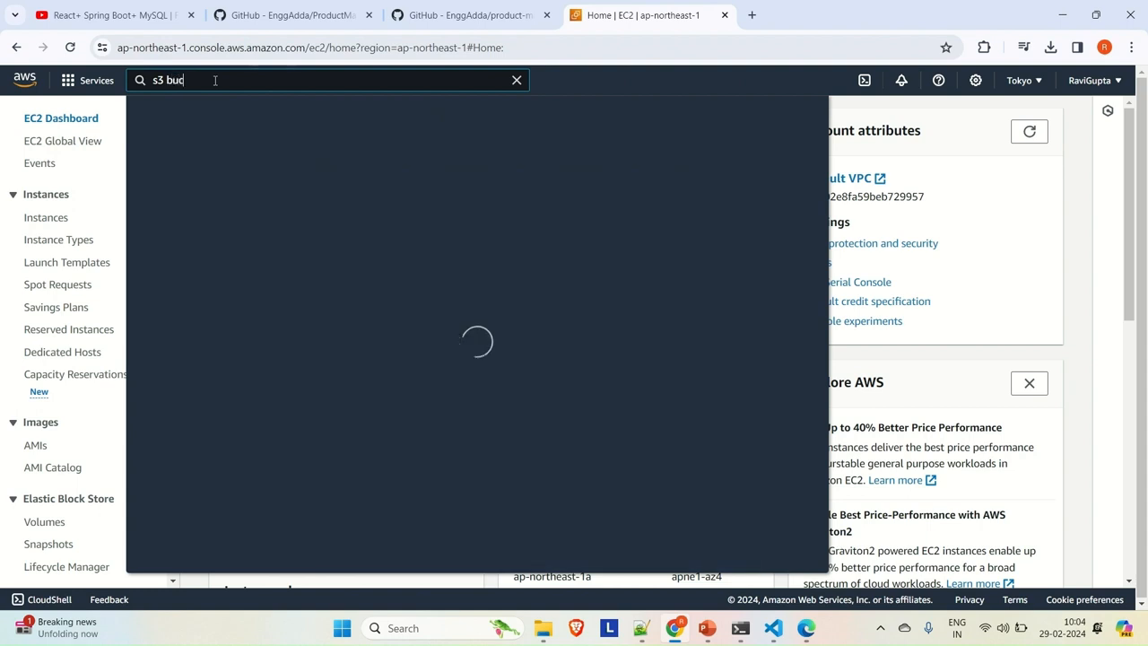
type("e")
key("BackSpace")
type("kets")
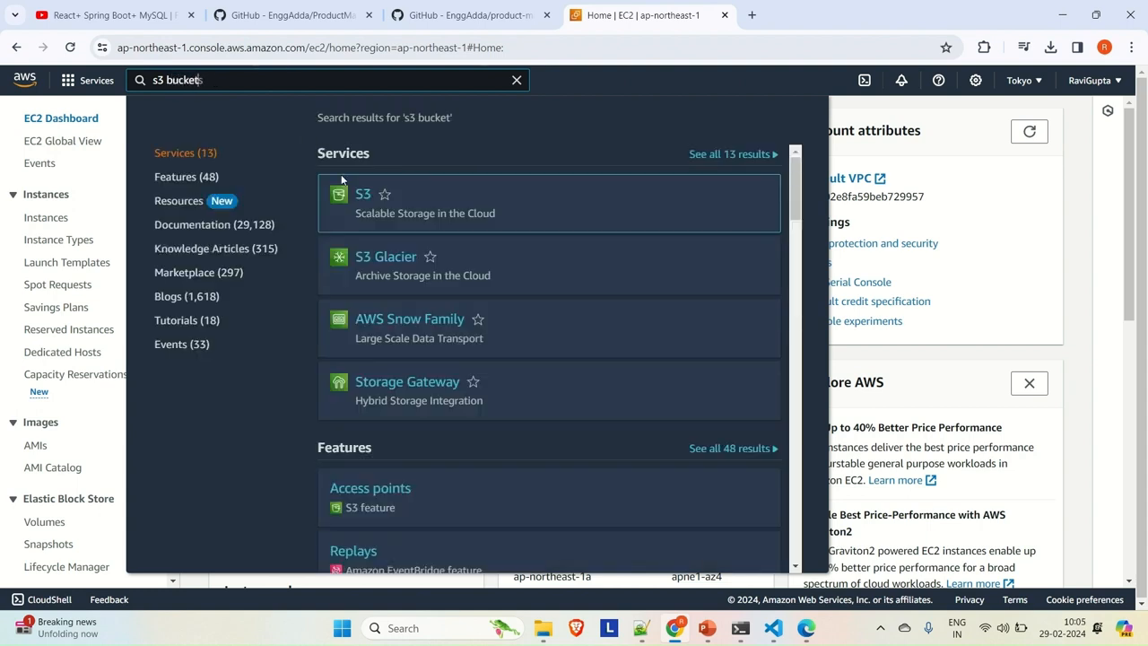
left_click(362, 196)
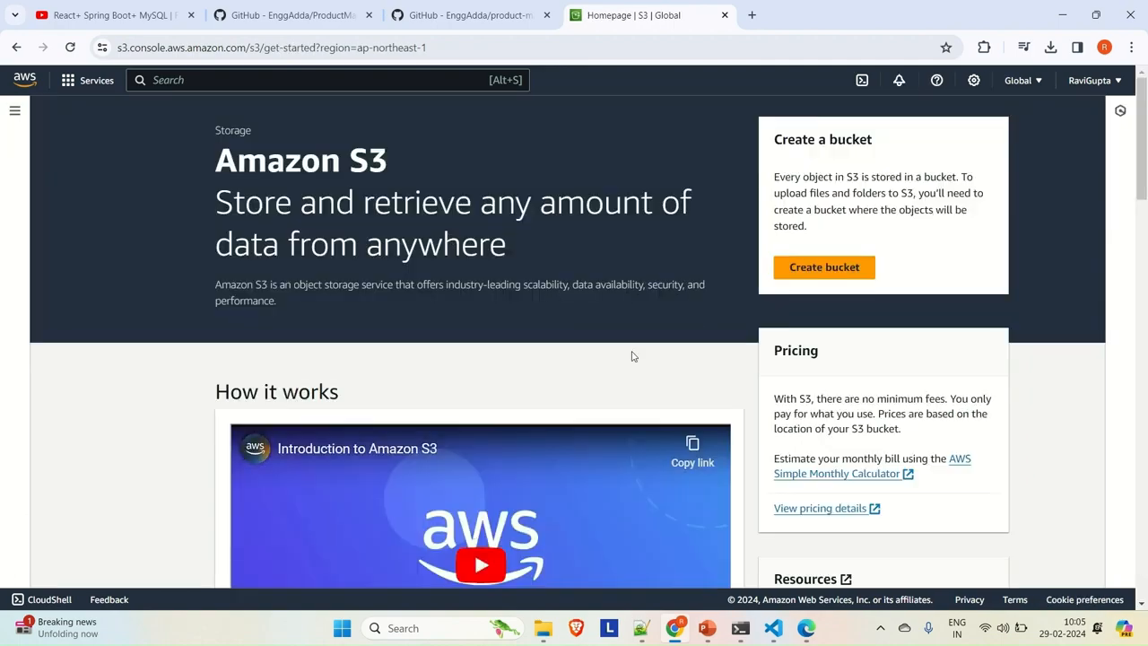
Step: Look over the Amazon S3 overview page and open the form for creating a bucket
scroll(617, 359, "down", 6)
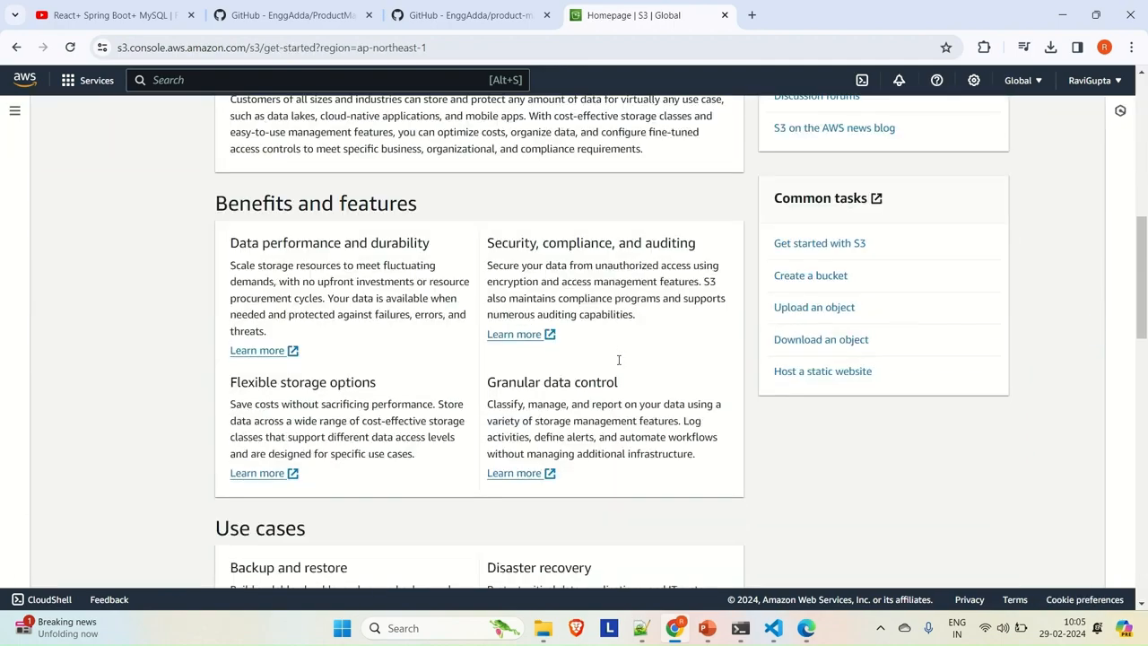
scroll(618, 363, "down", 4)
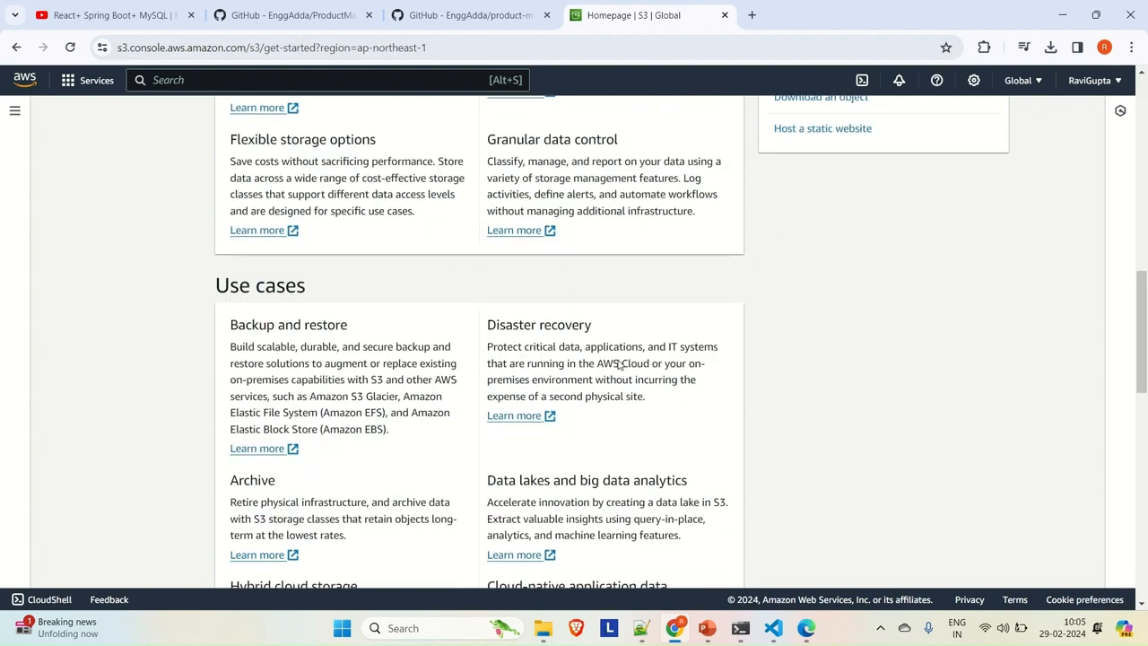
scroll(618, 363, "down", 8)
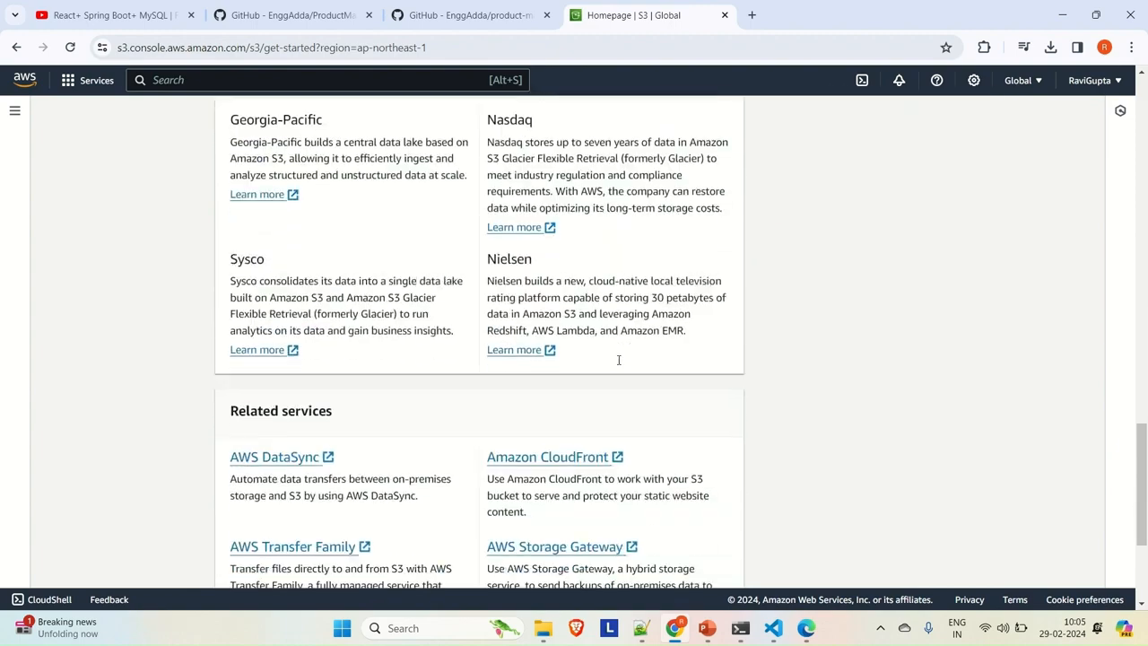
scroll(618, 364, "up", 20)
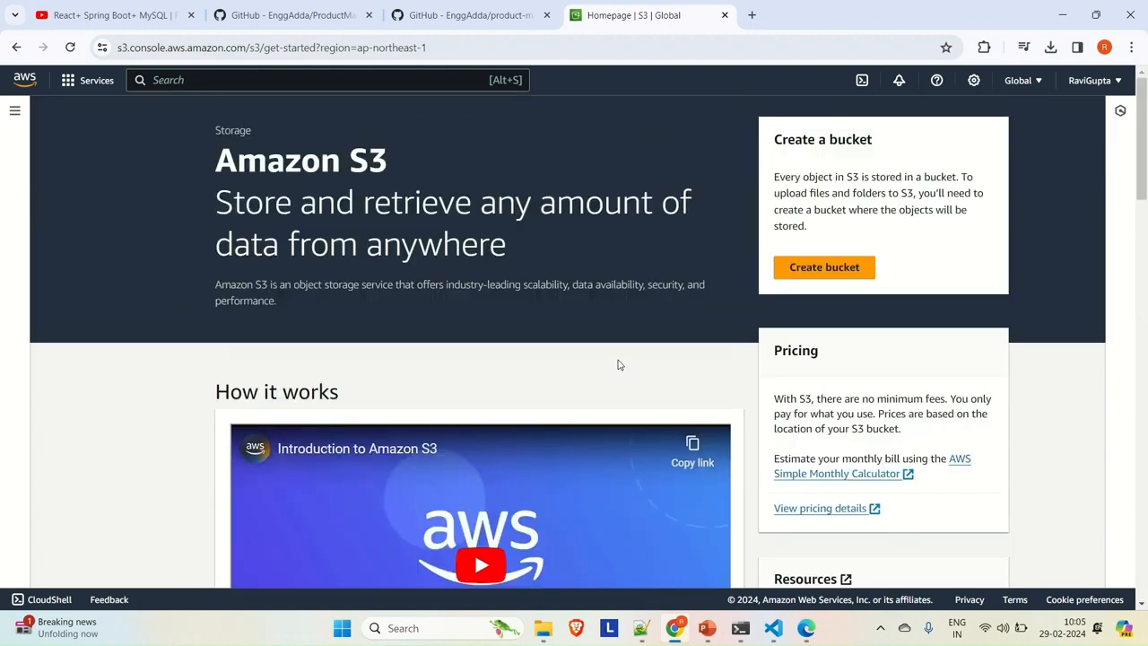
scroll(618, 364, "down", 1)
left_click(810, 231)
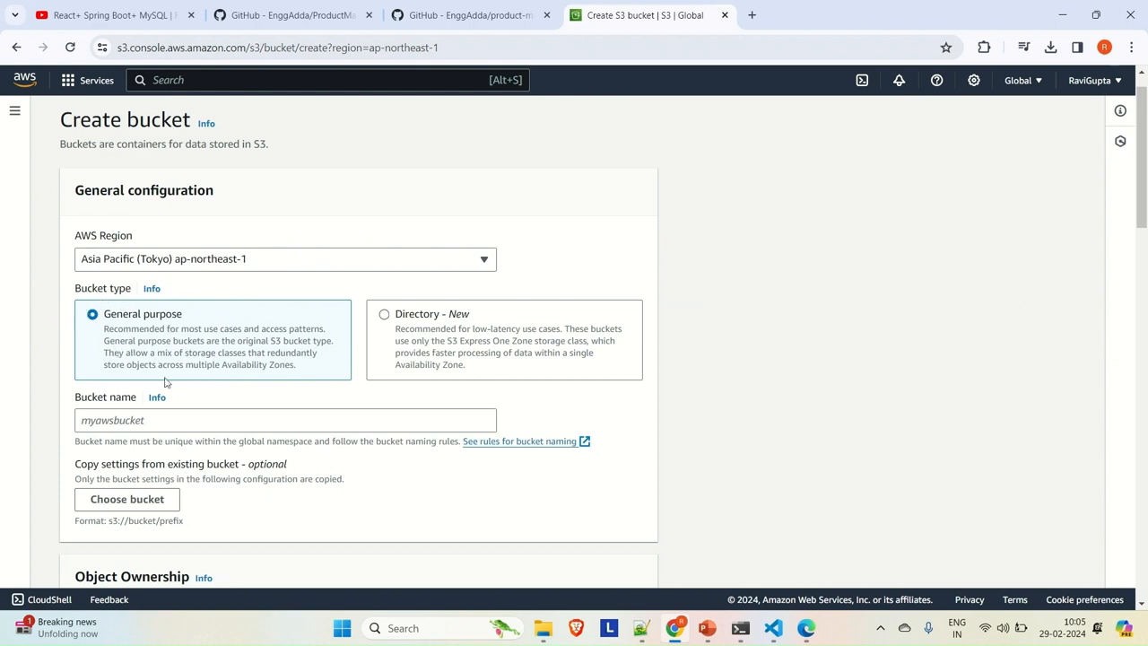
Step: Name the new general purpose bucket productmgmtfe
scroll(165, 381, "down", 1)
left_click(161, 351)
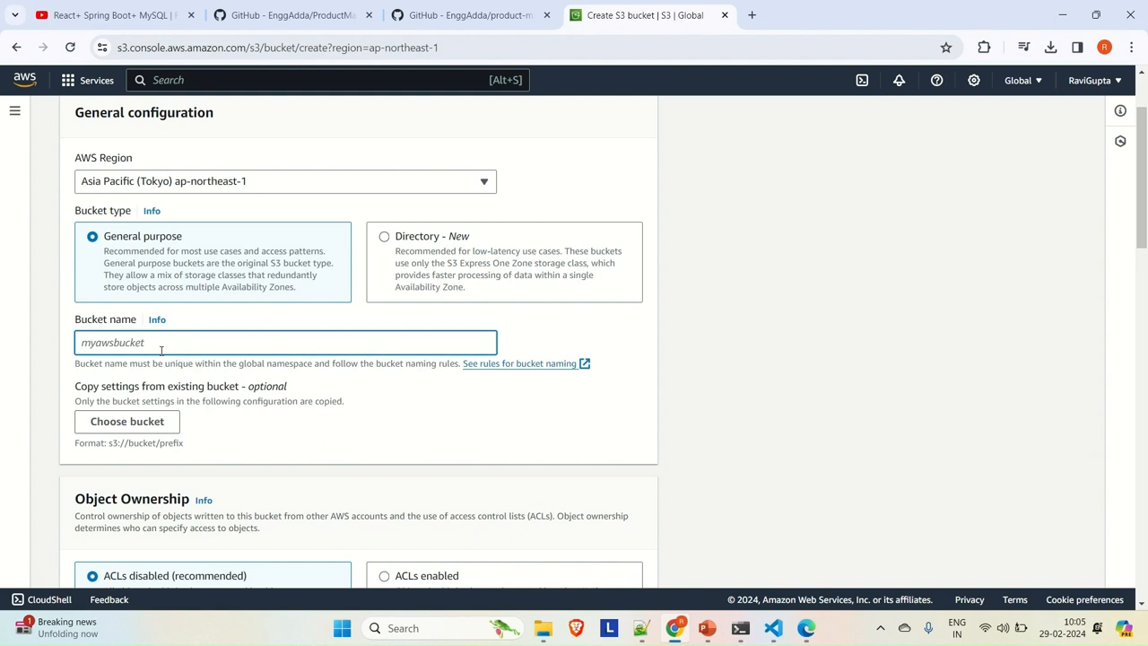
type("p")
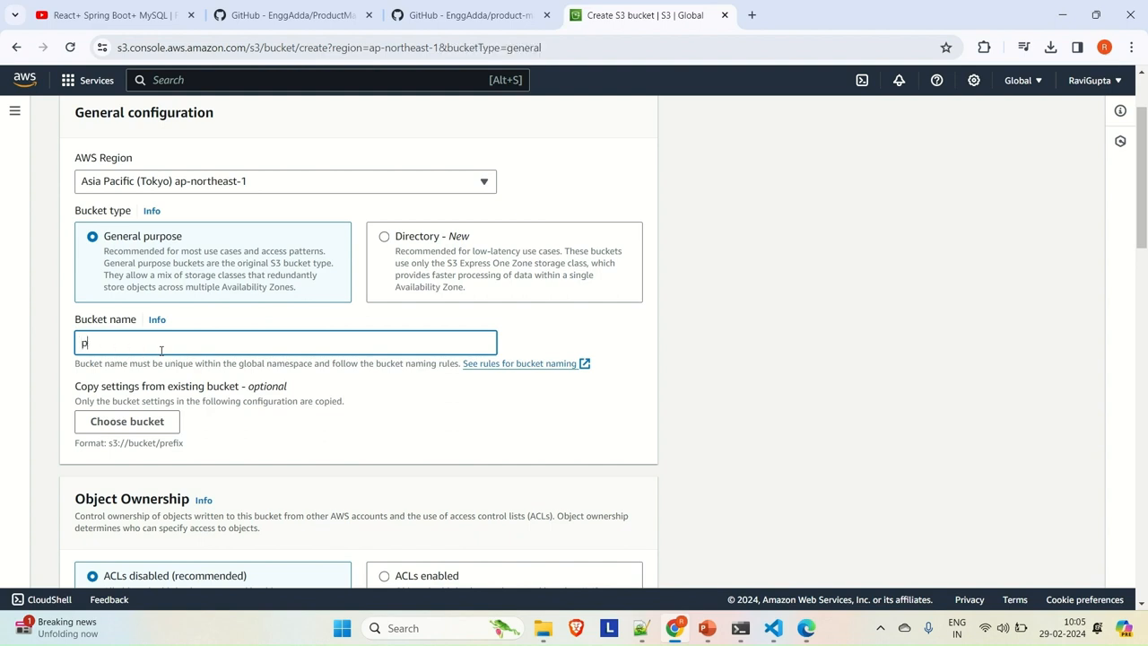
type("roductmgmtfe")
left_click_drag(173, 343, 72, 343)
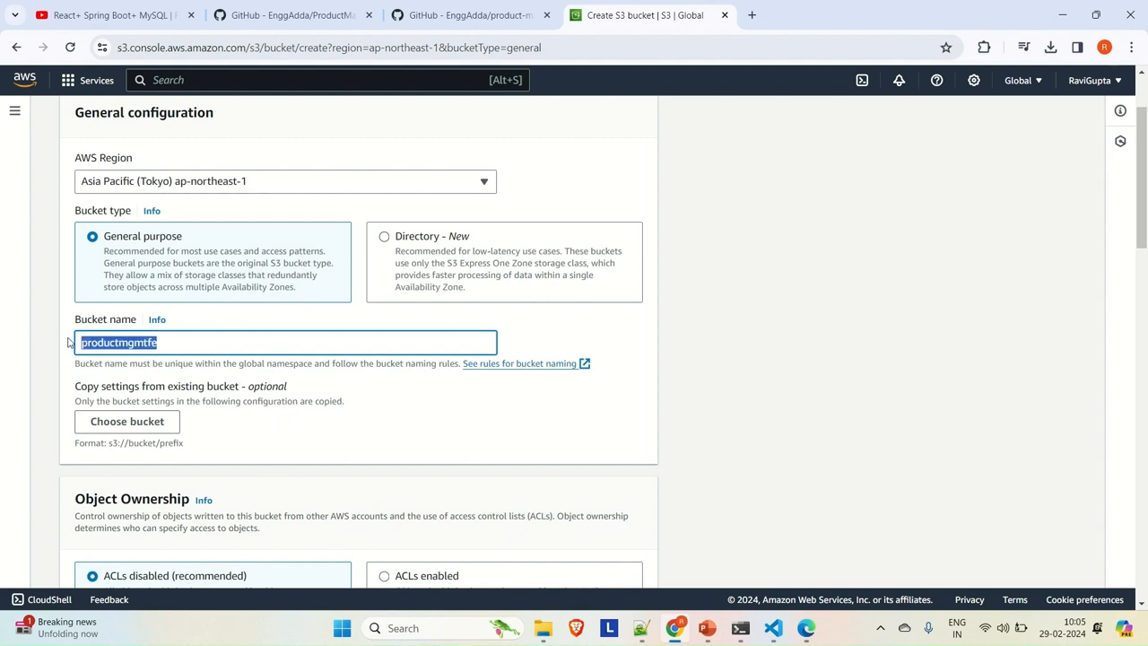
Step: Turn off Block all public access for the bucket and acknowledge that its objects might become public
scroll(140, 394, "down", 1)
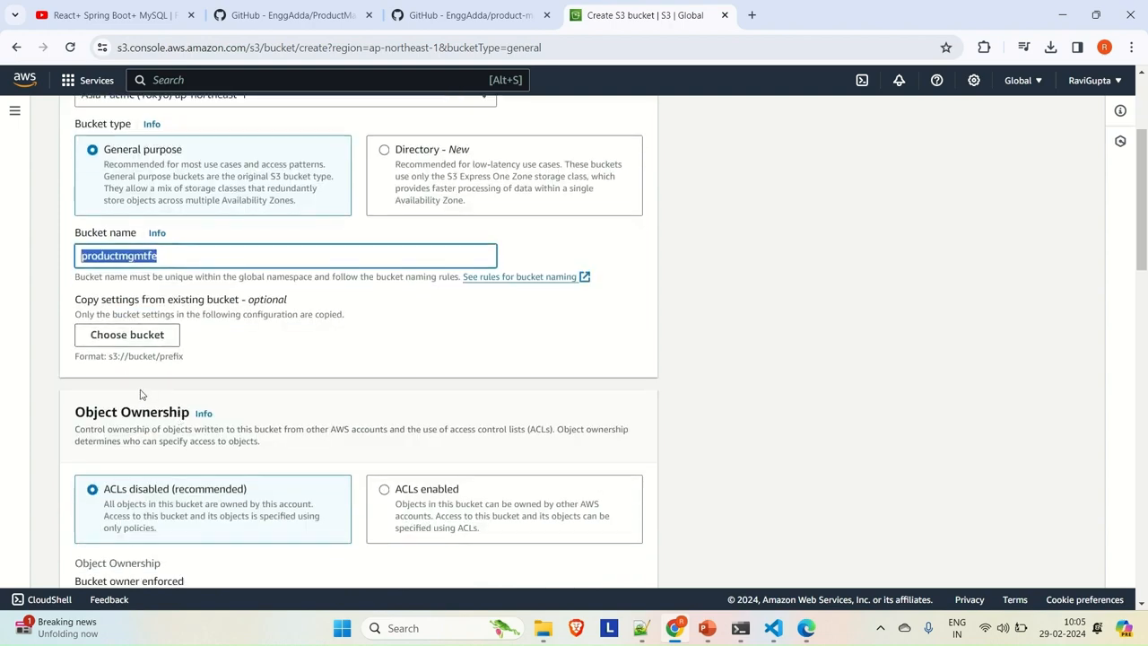
scroll(141, 394, "down", 2)
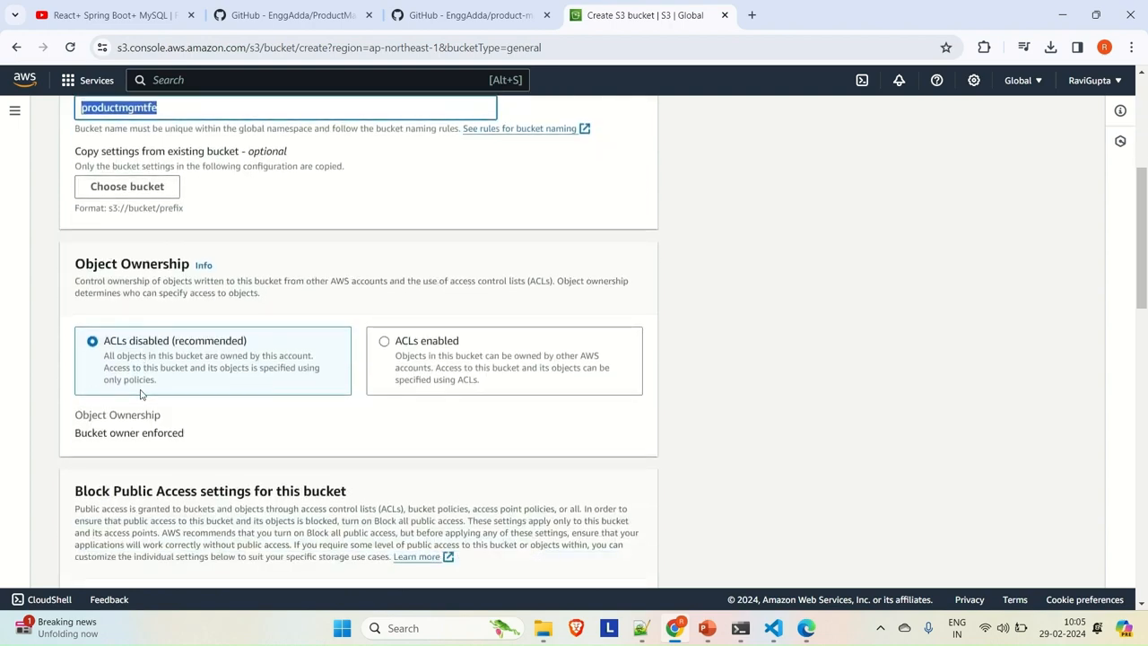
scroll(141, 394, "down", 1)
scroll(141, 394, "down", 1)
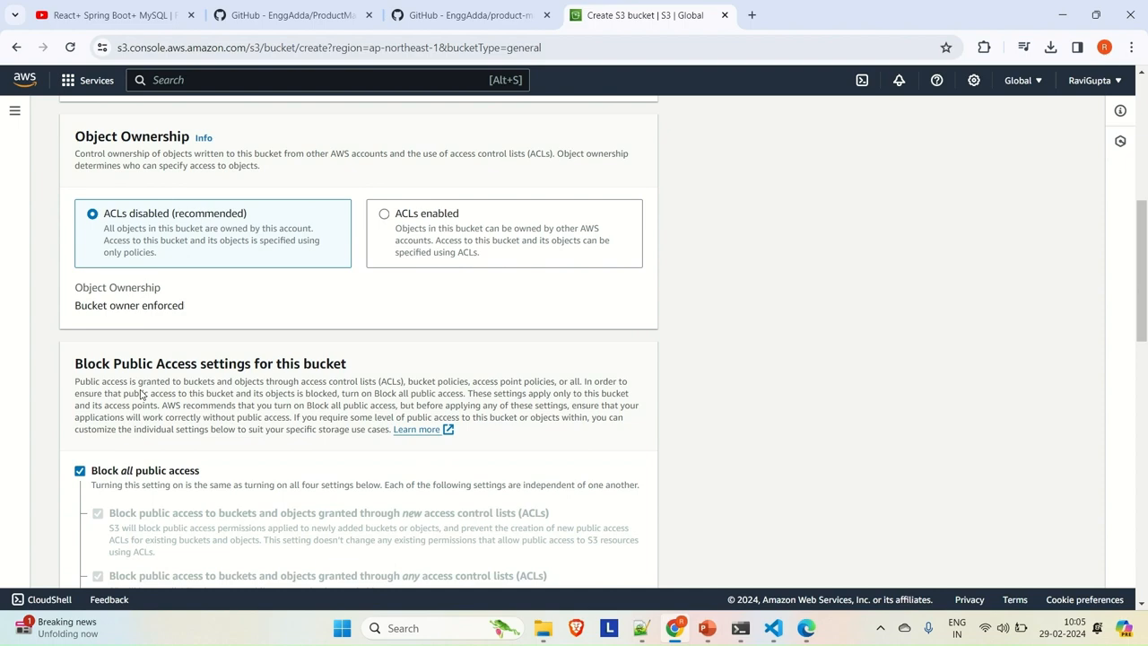
scroll(141, 394, "down", 1)
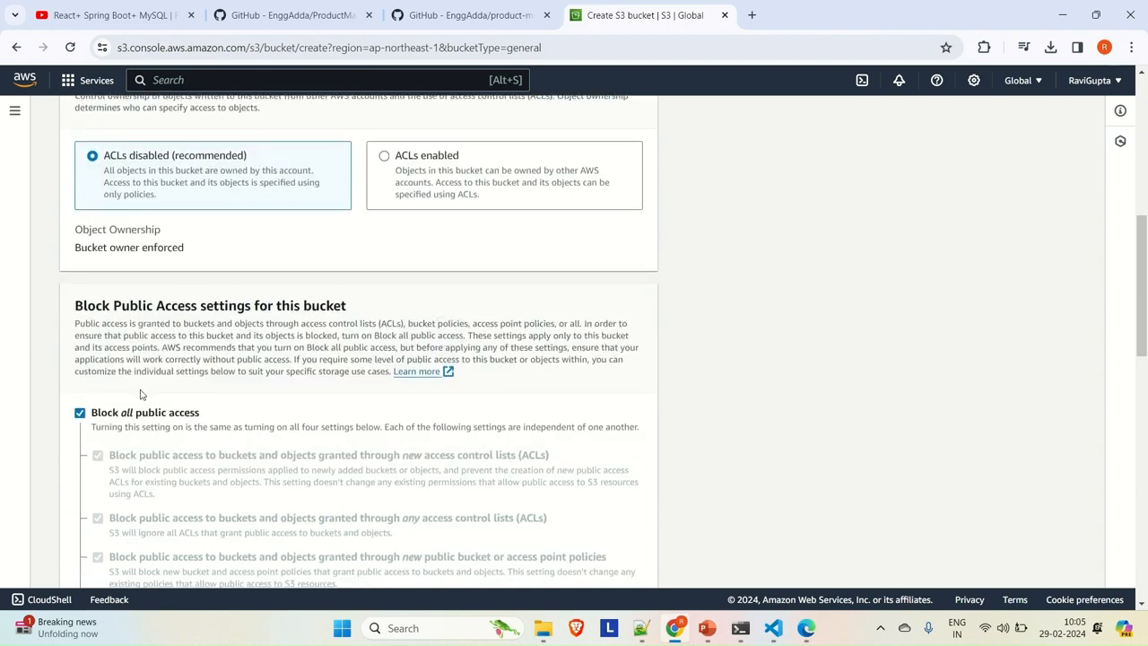
scroll(141, 393, "down", 1)
left_click(80, 346)
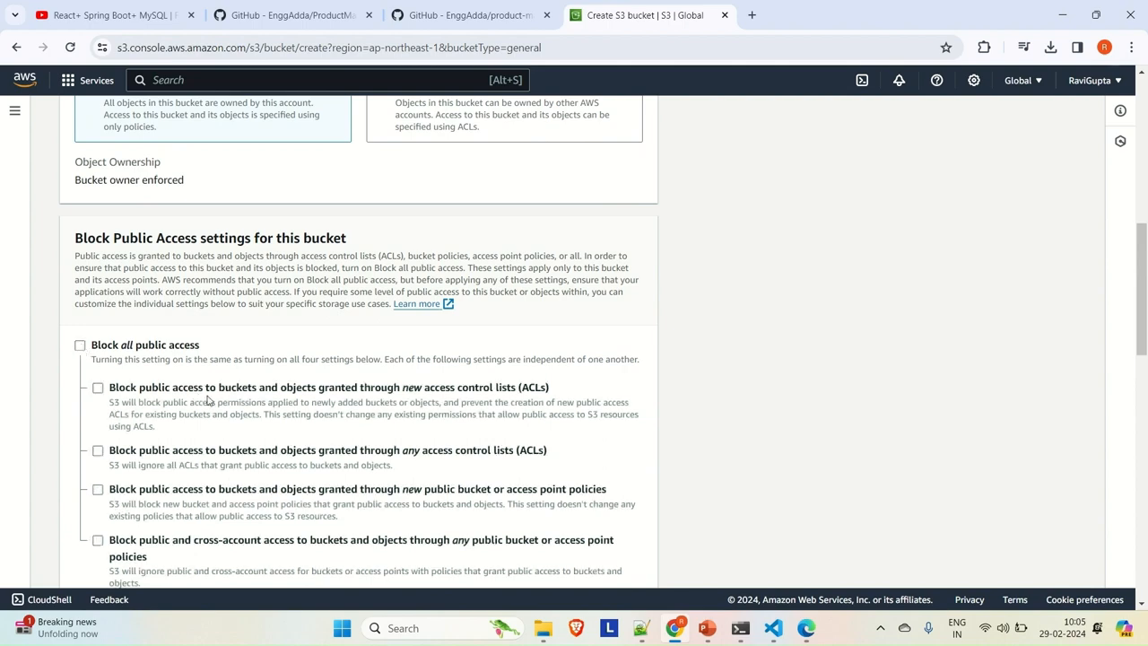
scroll(207, 400, "down", 3)
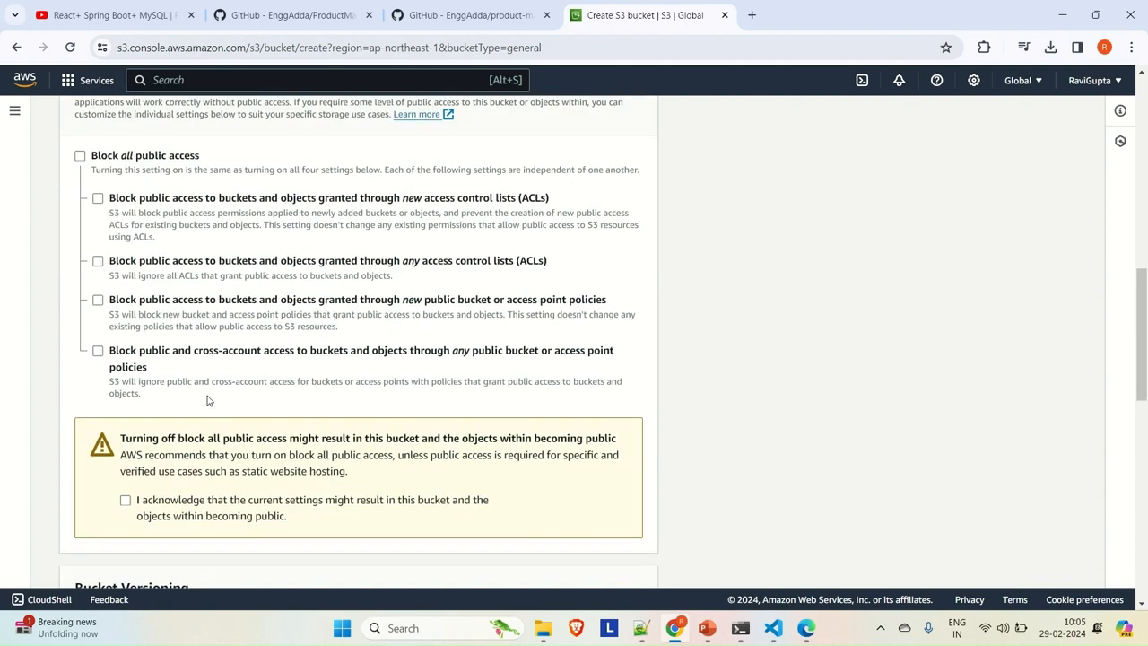
scroll(207, 400, "down", 3)
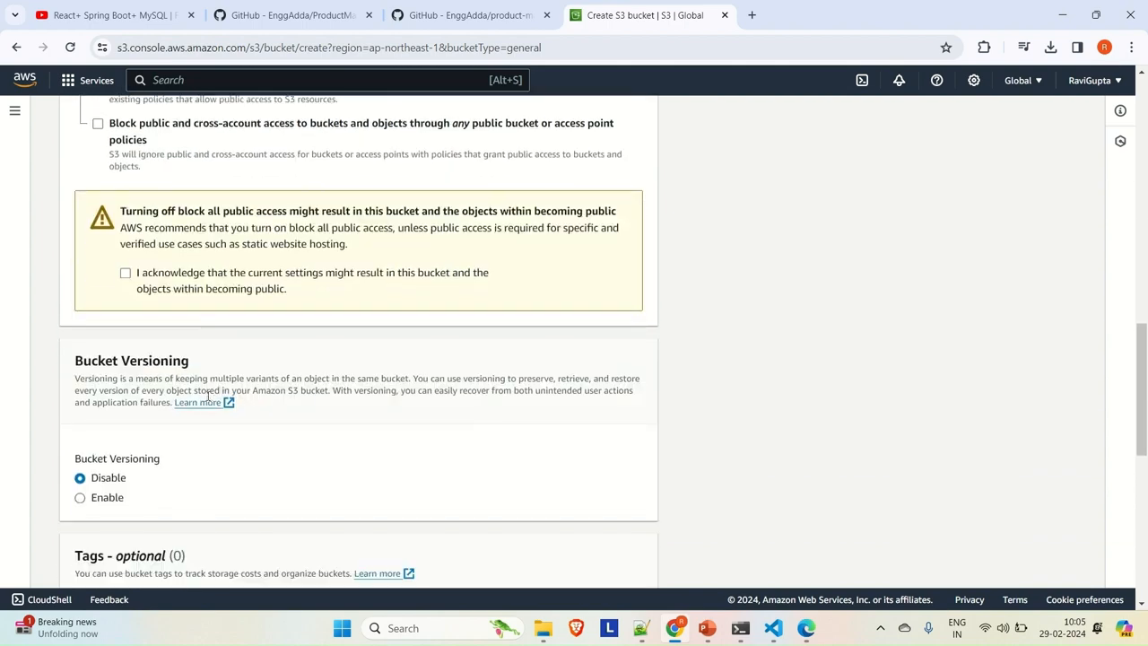
left_click(125, 274)
Step: Create the bucket, keeping the default versioning, tags and encryption settings
scroll(234, 345, "down", 2)
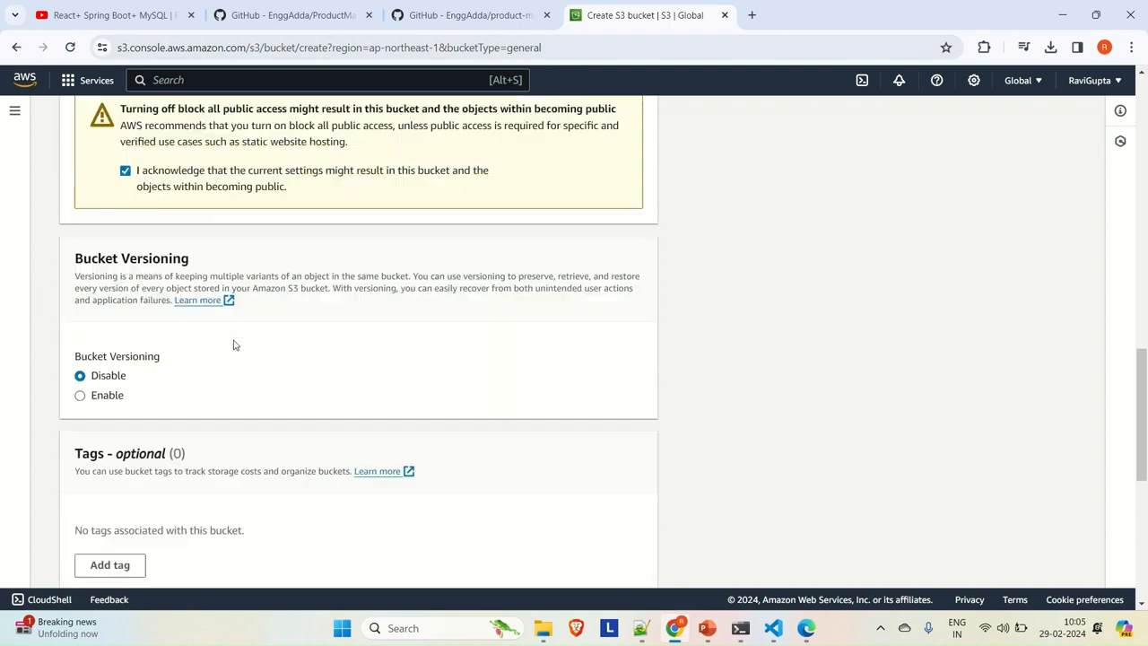
scroll(234, 345, "down", 5)
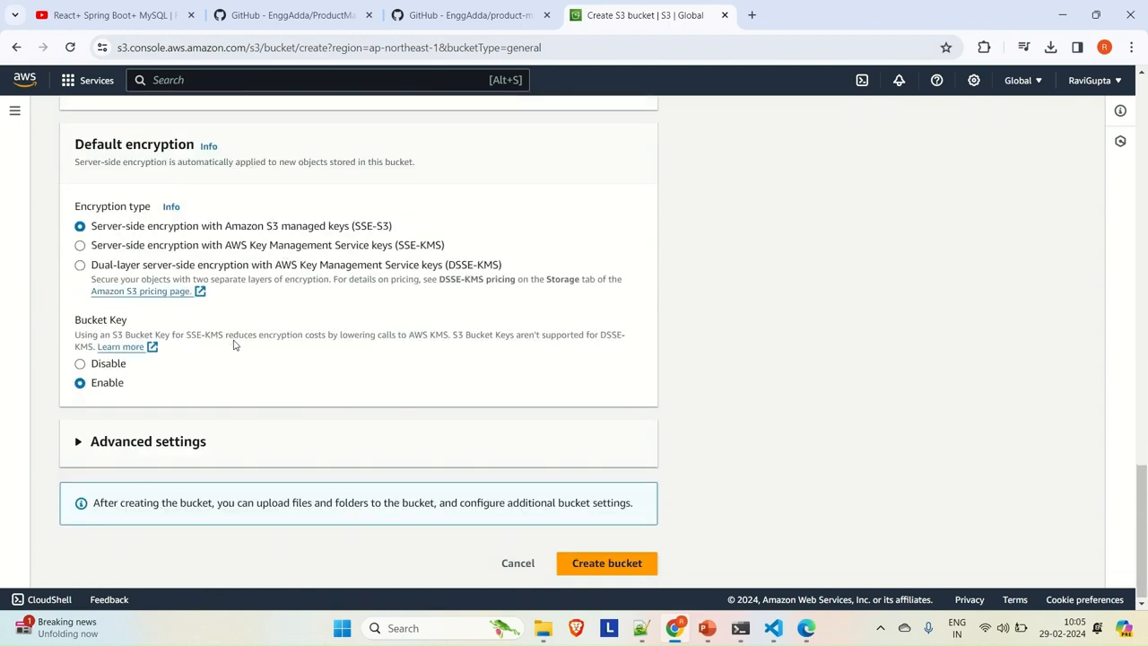
left_click(617, 560)
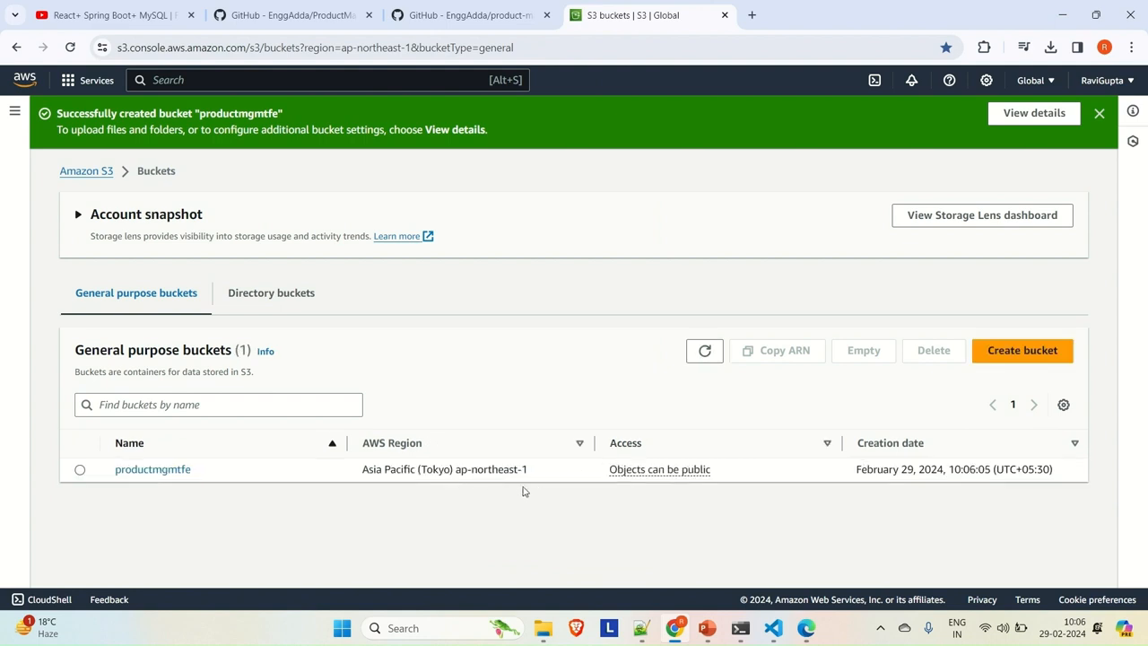
Step: Open the productmgmtfe bucket's properties and open its static website hosting settings for editing
left_click(147, 473)
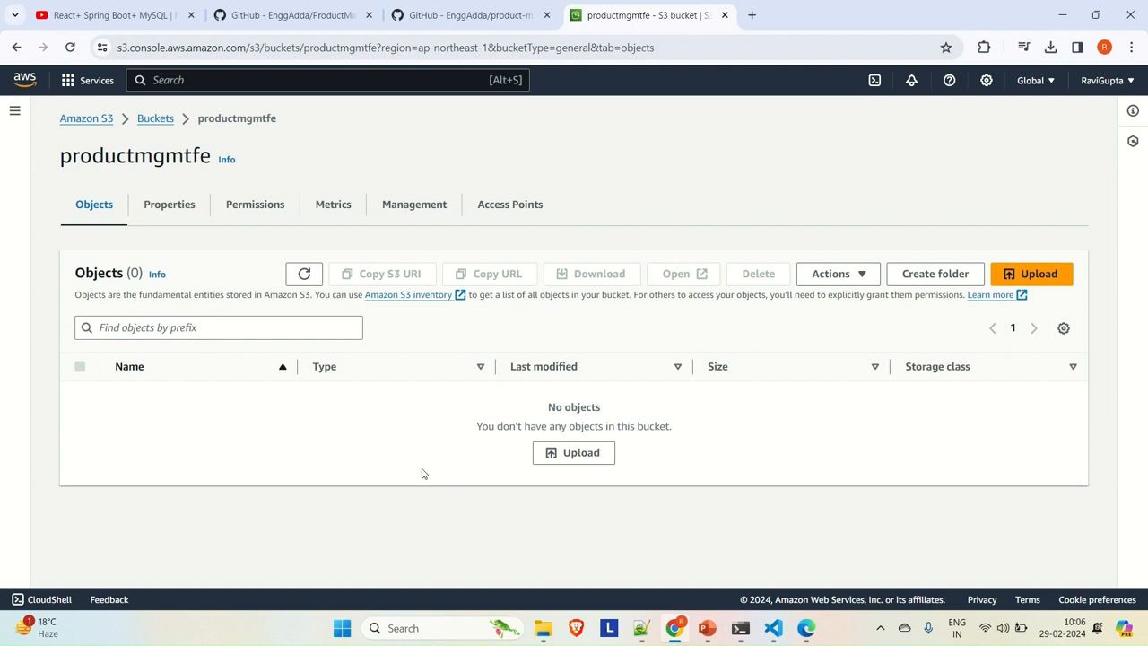
left_click(176, 214)
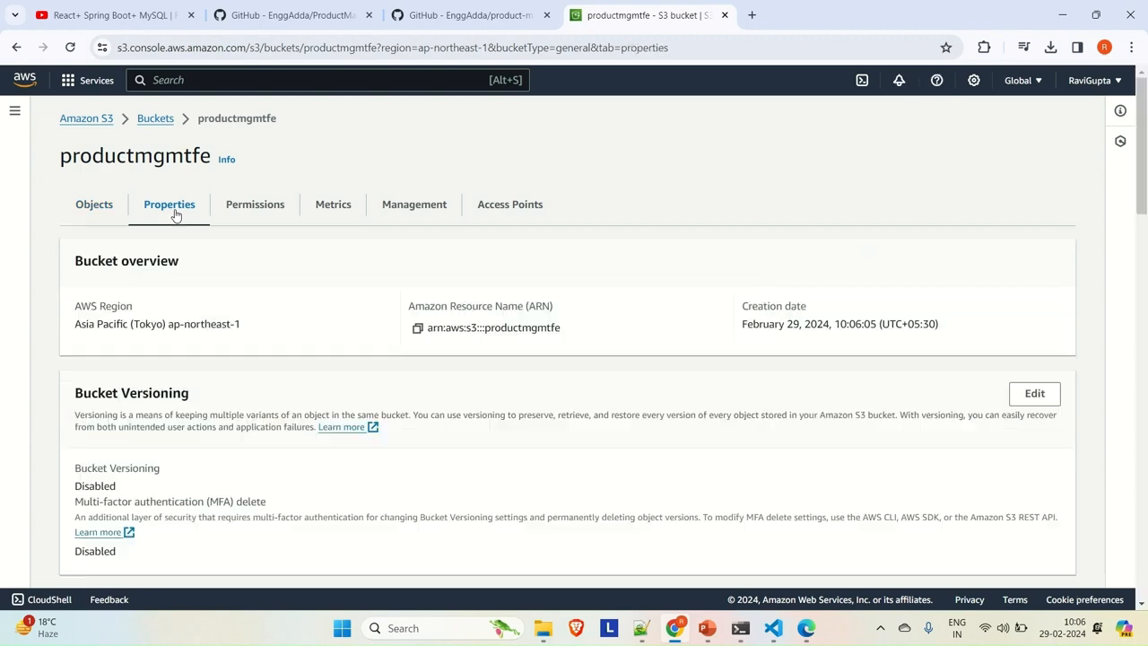
scroll(253, 385, "down", 3)
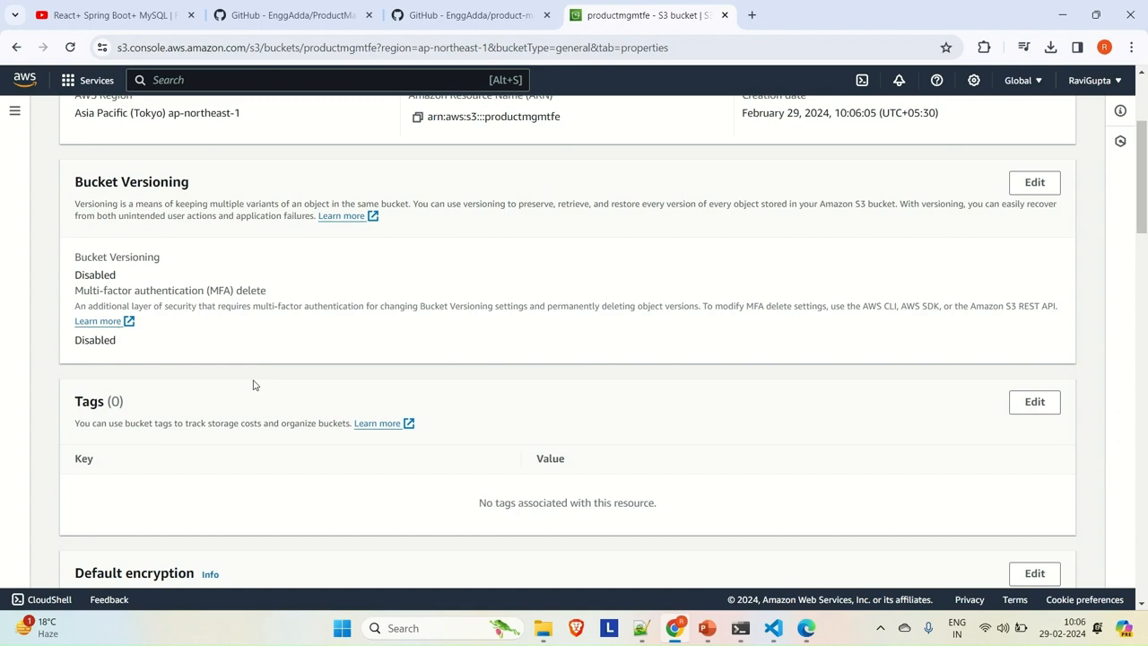
scroll(253, 385, "down", 20)
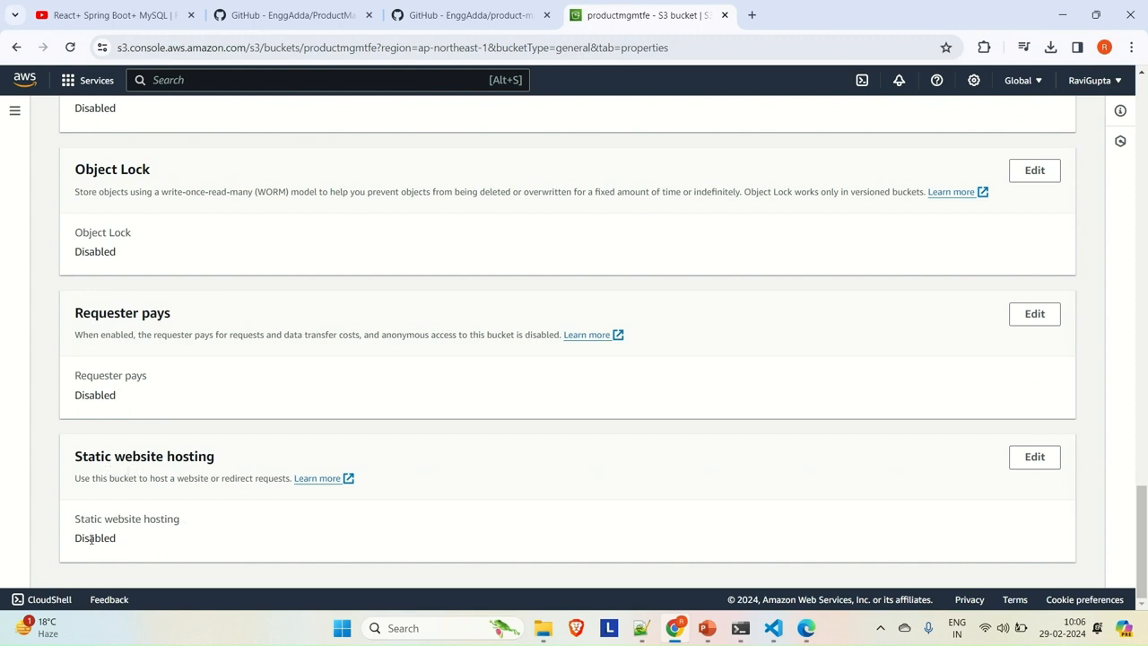
left_click(1035, 458)
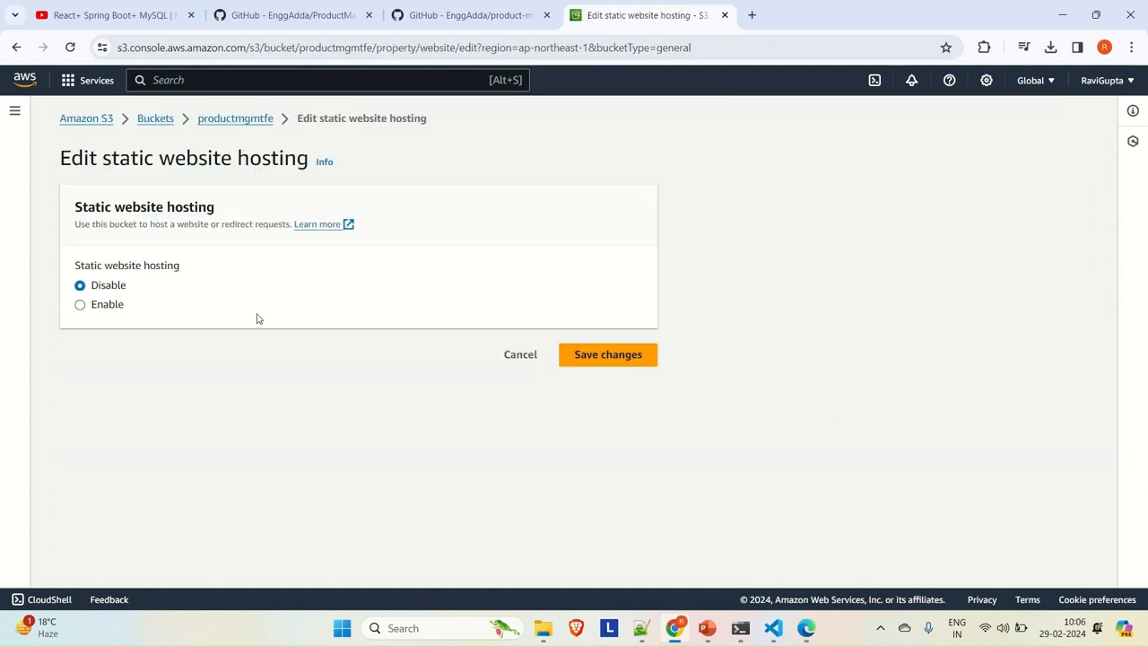
Step: Enable static website hosting with index.html as the index document and save the changes
left_click(81, 305)
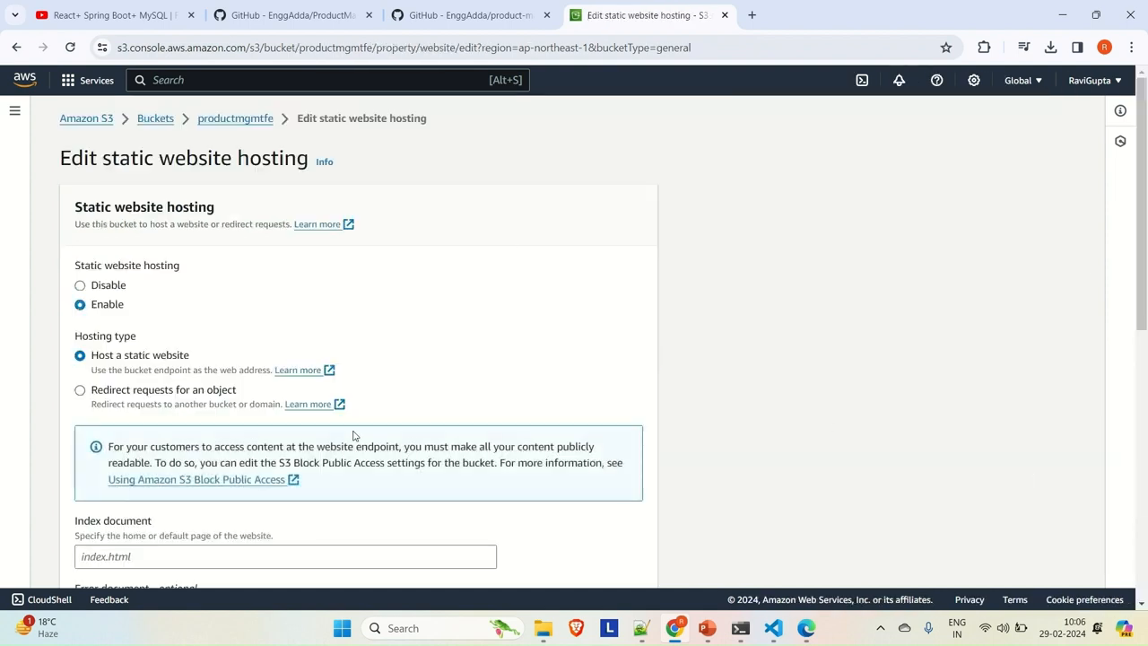
scroll(353, 436, "down", 2)
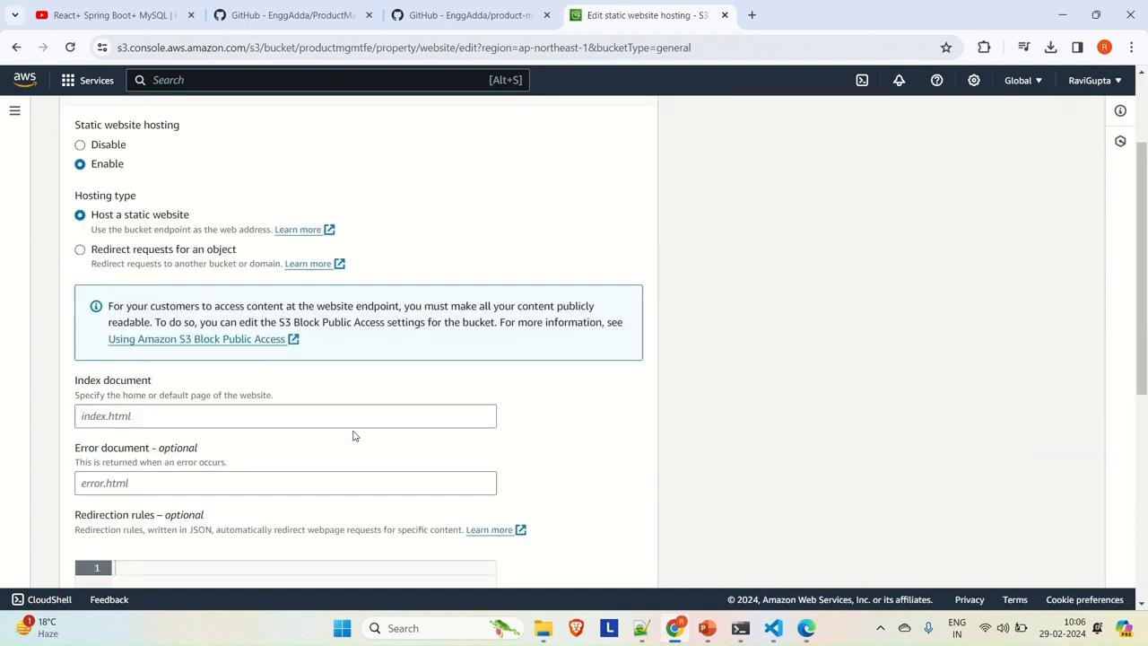
left_click(130, 417)
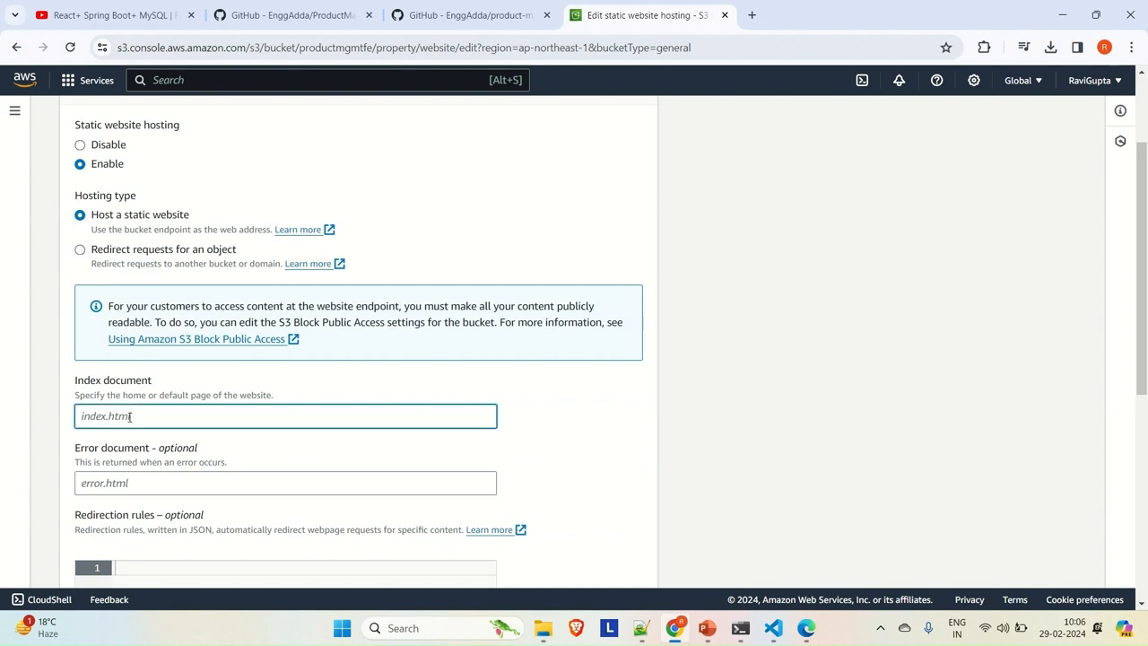
type("index.html")
scroll(202, 435, "down", 1)
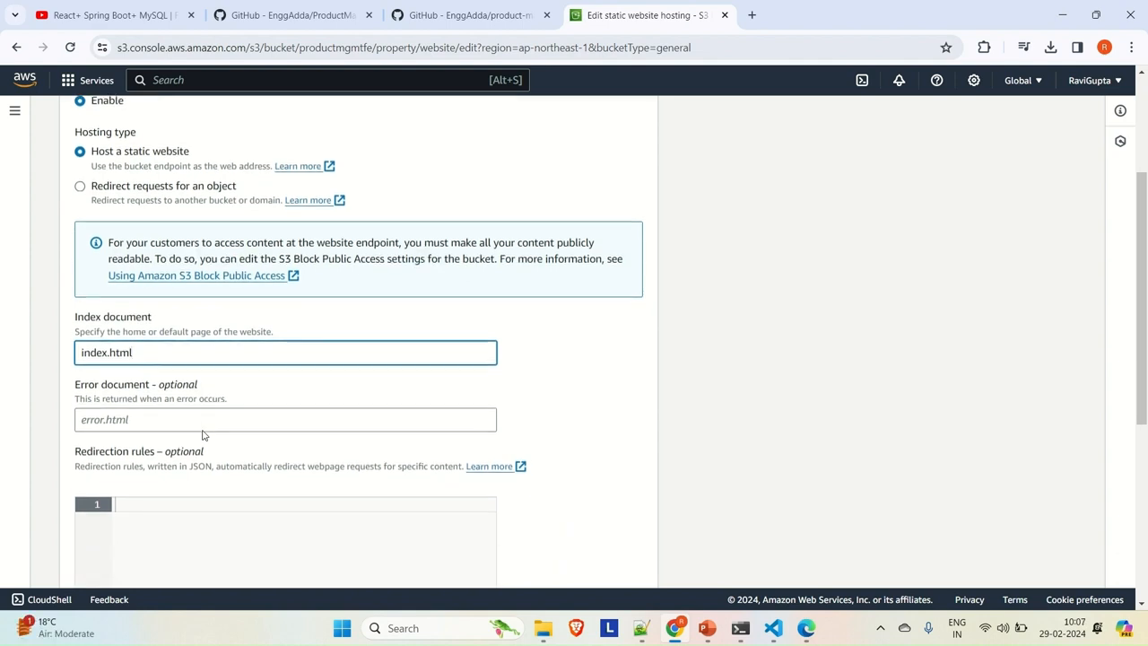
scroll(203, 435, "down", 5)
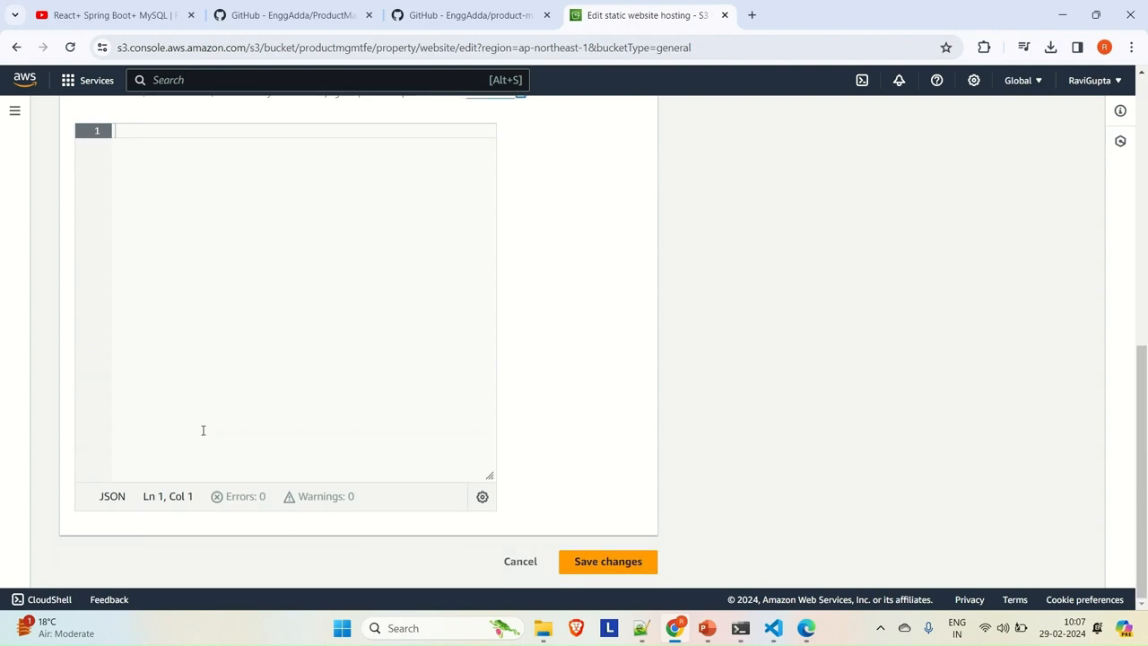
scroll(203, 431, "up", 5)
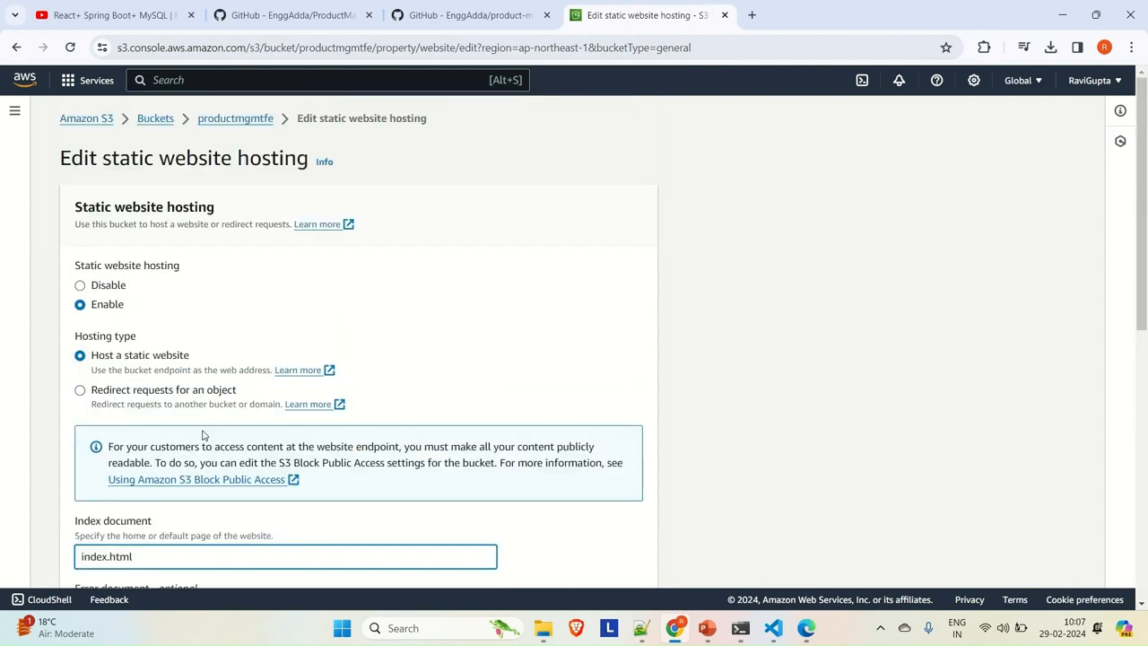
scroll(203, 435, "down", 3)
scroll(203, 431, "down", 5)
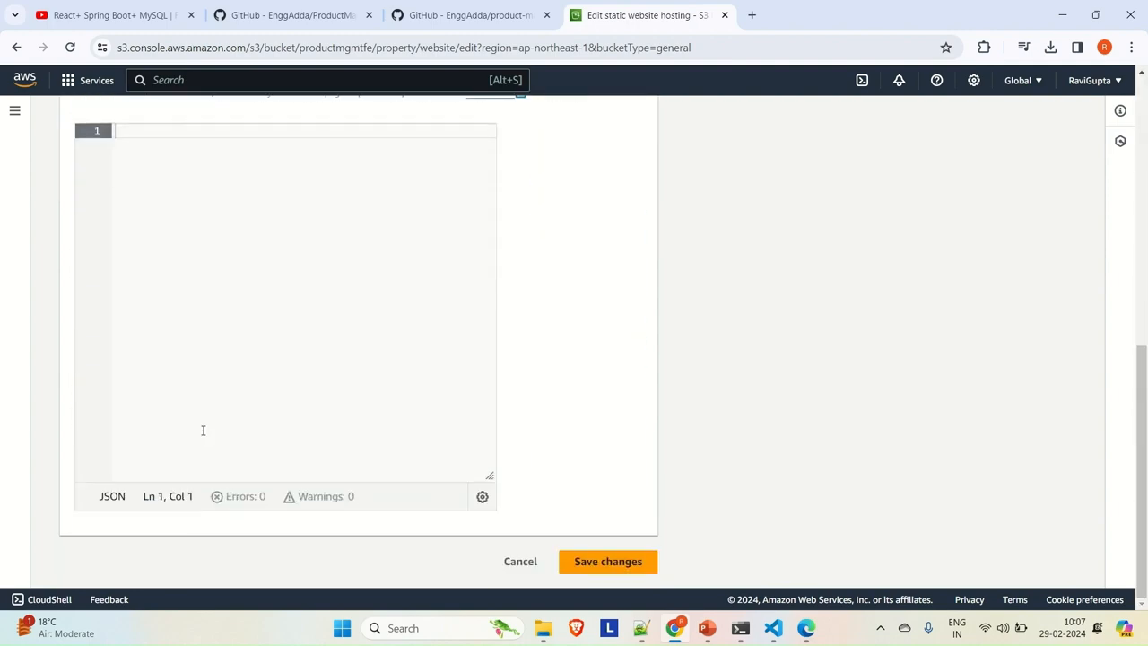
left_click(608, 563)
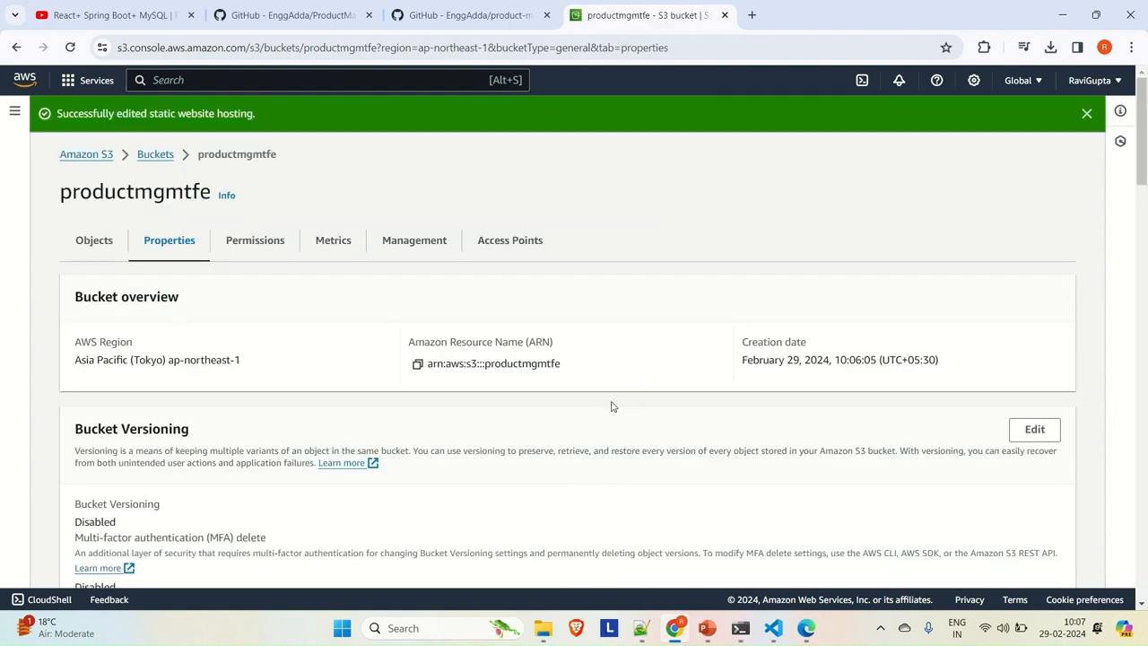
Step: Go to the bucket's permissions and open the bucket policy for editing
left_click(252, 247)
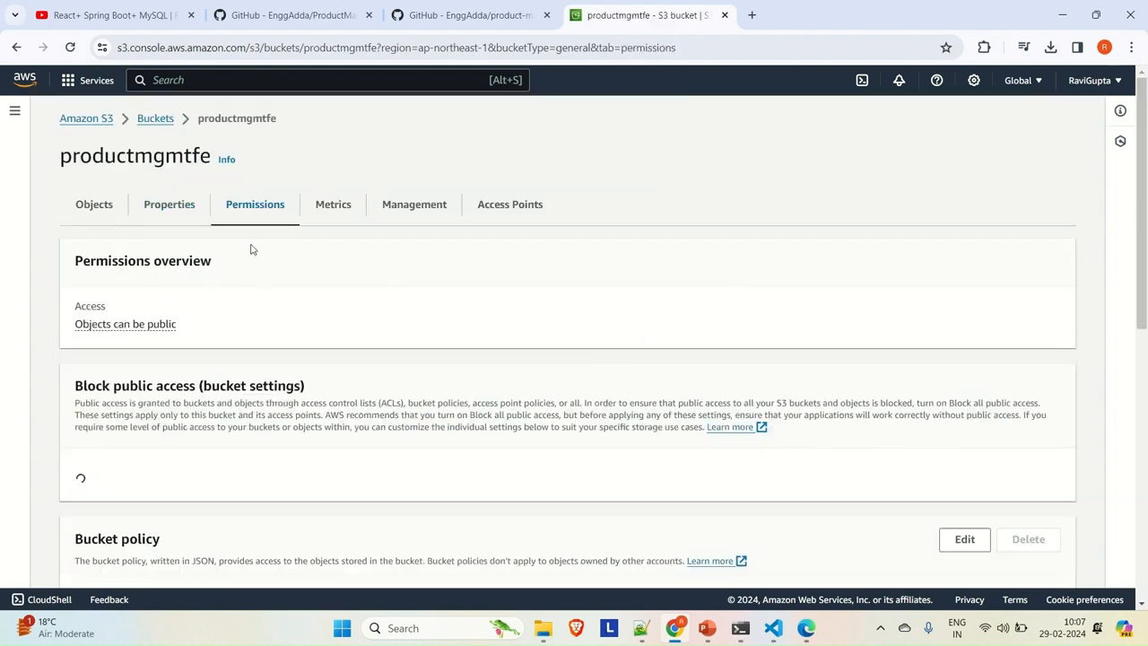
scroll(350, 375, "down", 1)
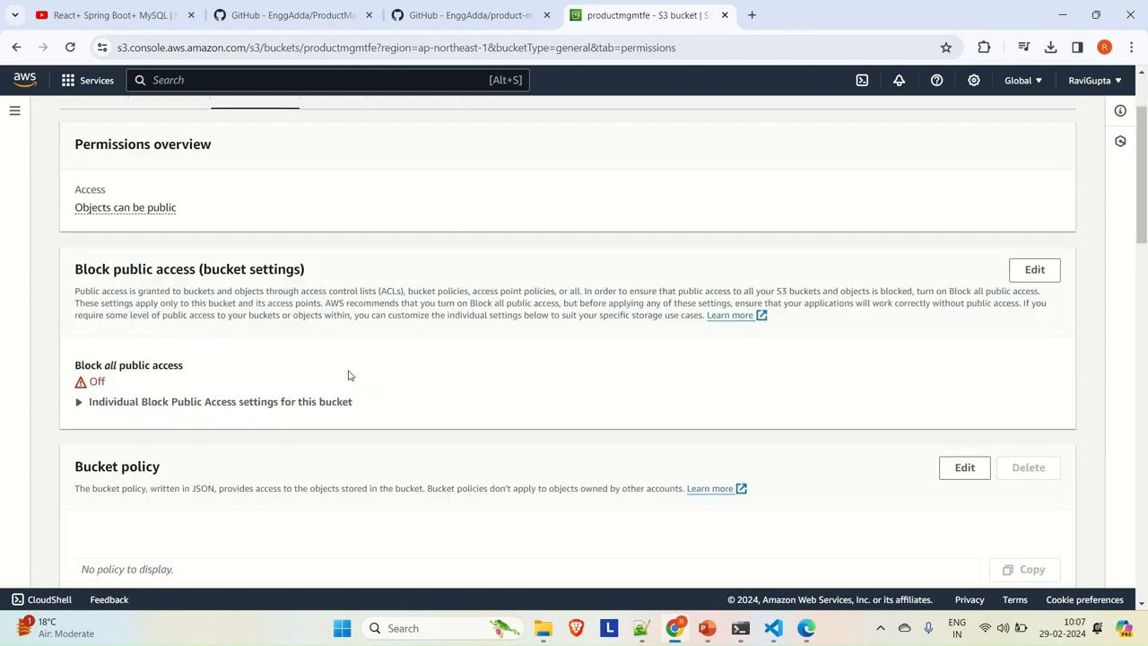
scroll(349, 375, "down", 3)
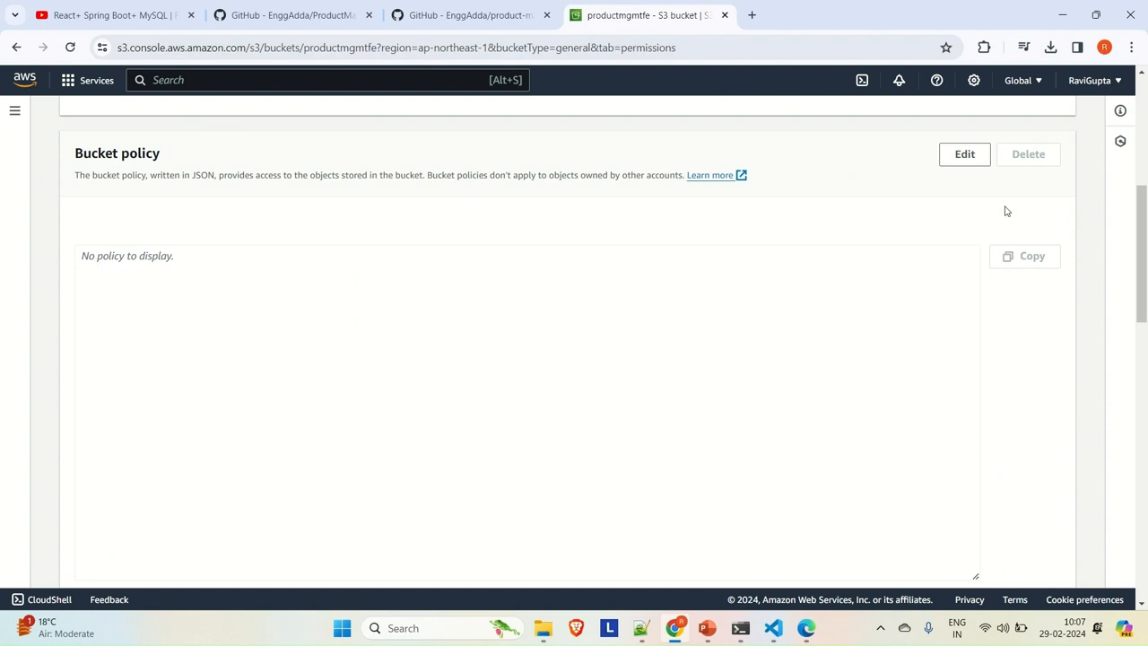
left_click(962, 154)
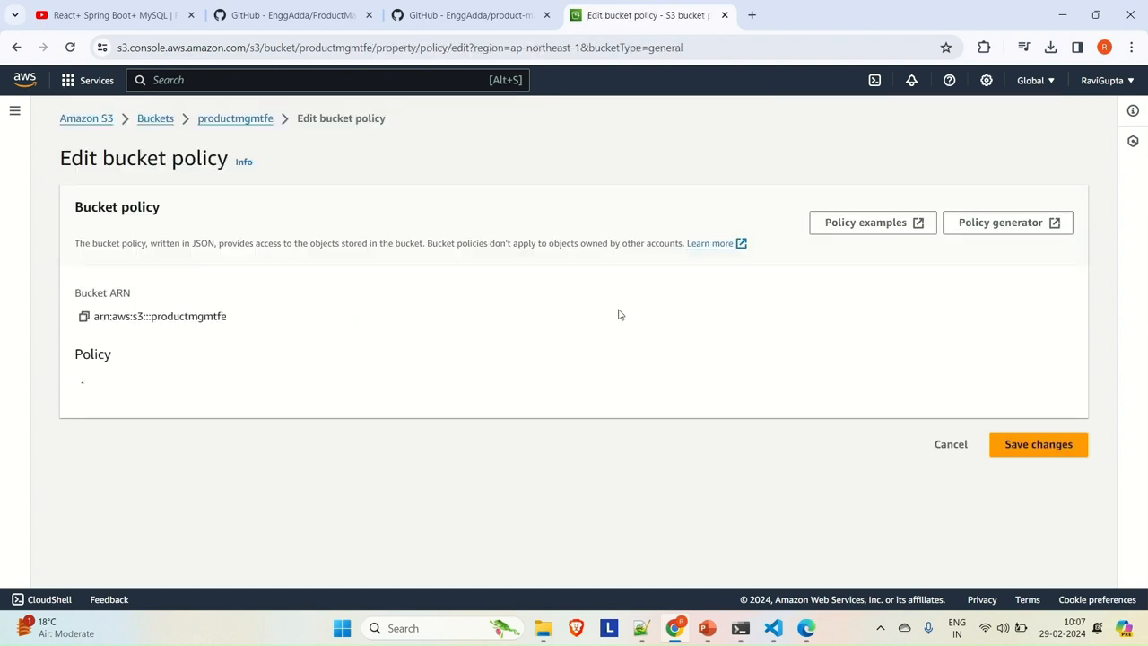
Step: Add a new statement to the bucket policy that allows the S3 GetObject action
scroll(510, 382, "down", 1)
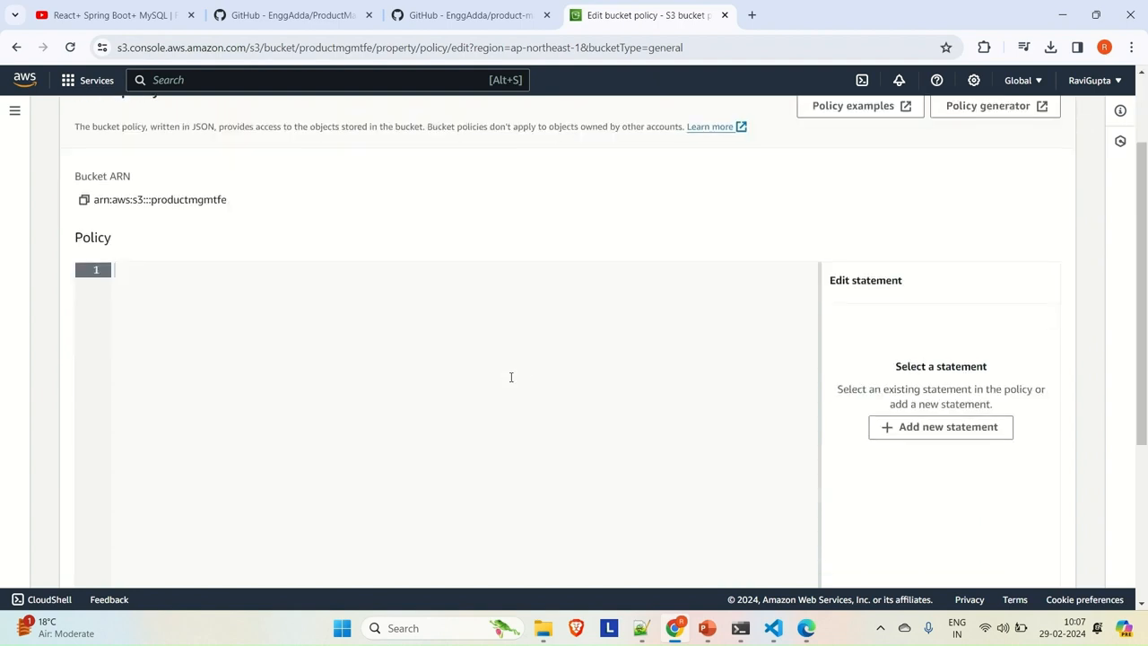
left_click(939, 431)
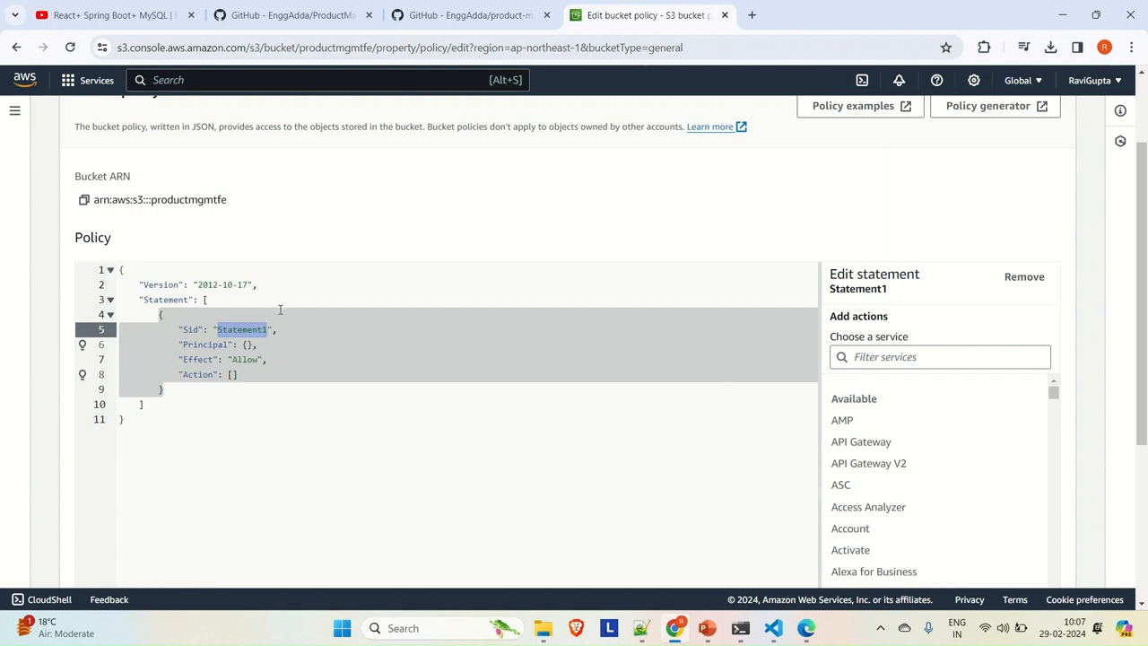
left_click(893, 356)
type("s3")
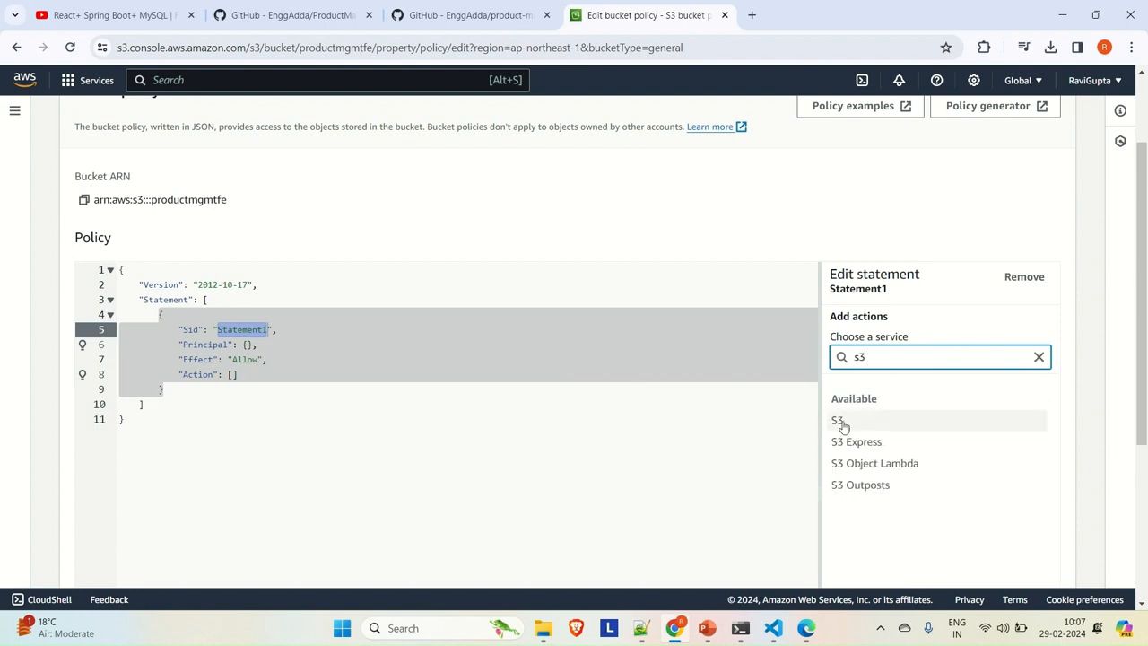
left_click(842, 421)
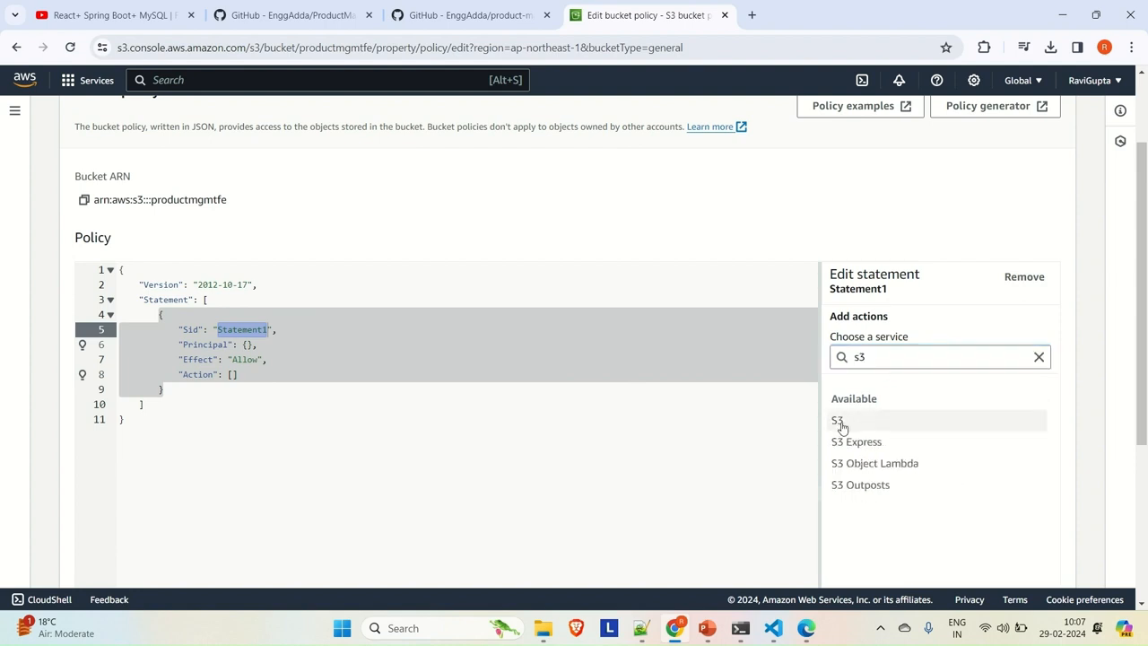
left_click(873, 364)
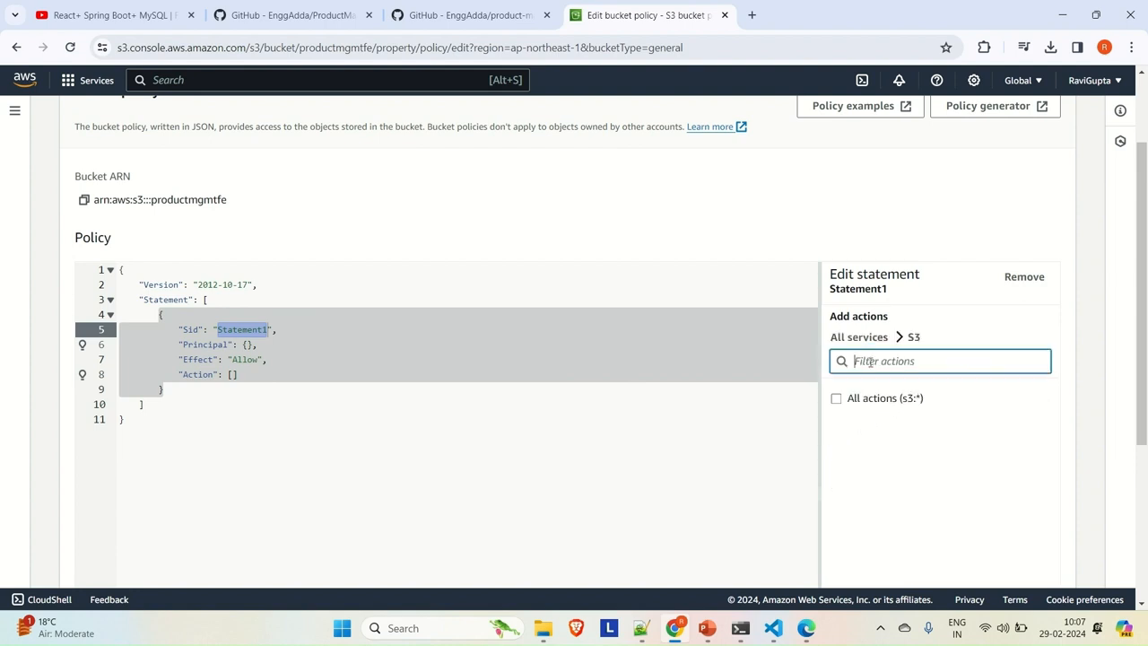
type("getobje")
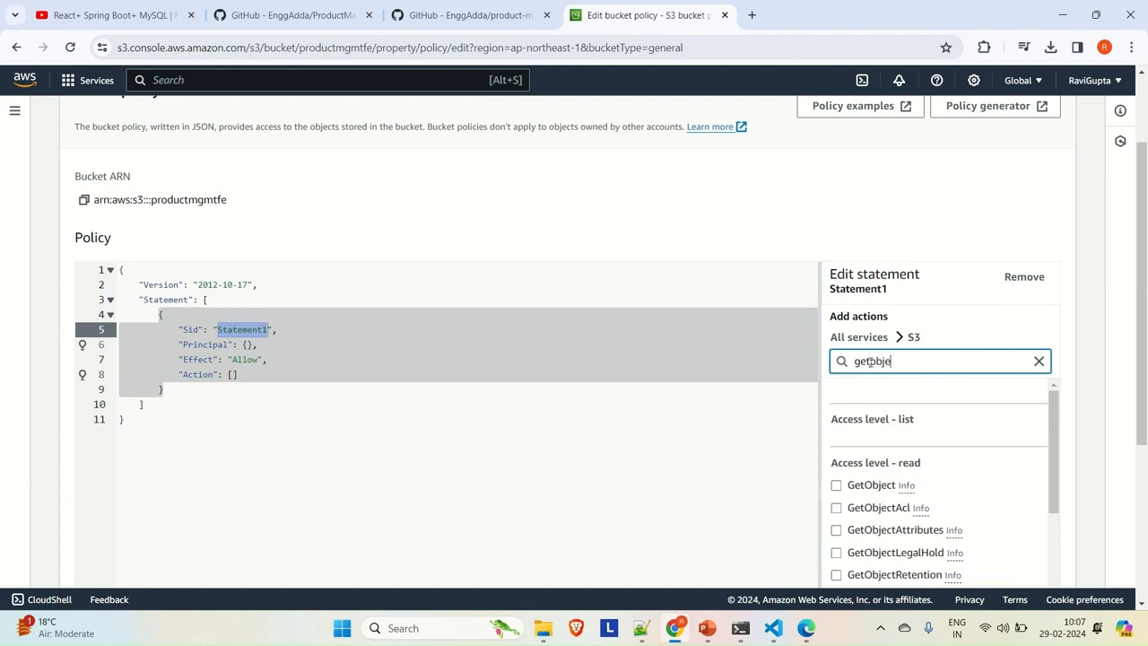
left_click(836, 485)
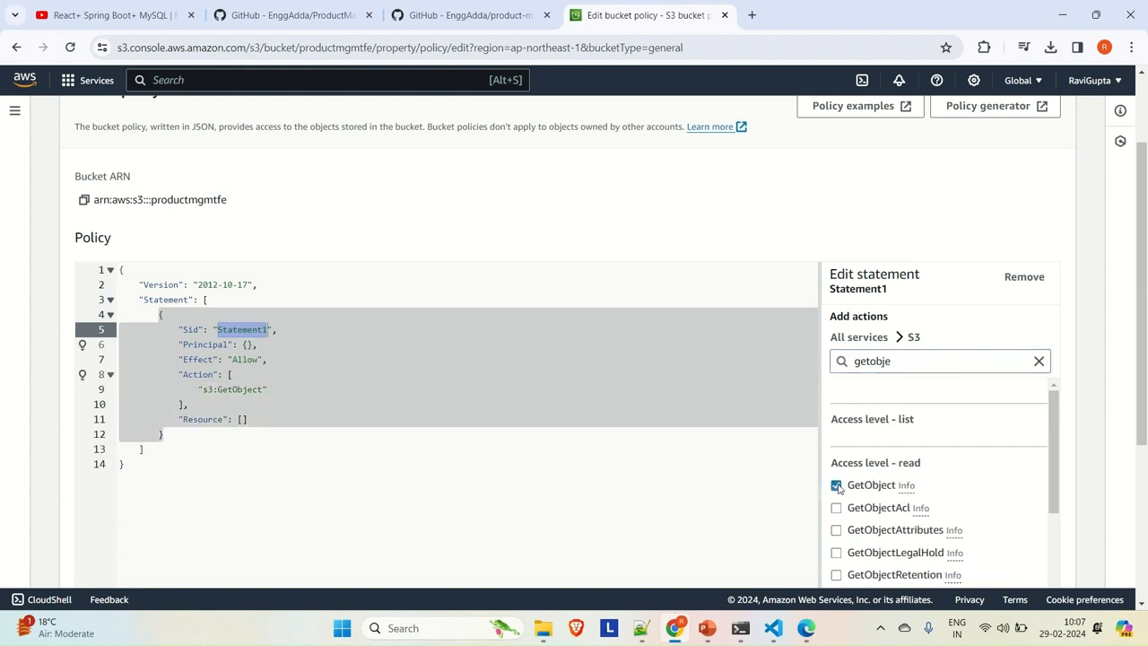
Step: Add an S3 resource of type object to the statement with the ARN arn:aws:s3:::productmgmtfe/*
scroll(808, 480, "down", 3)
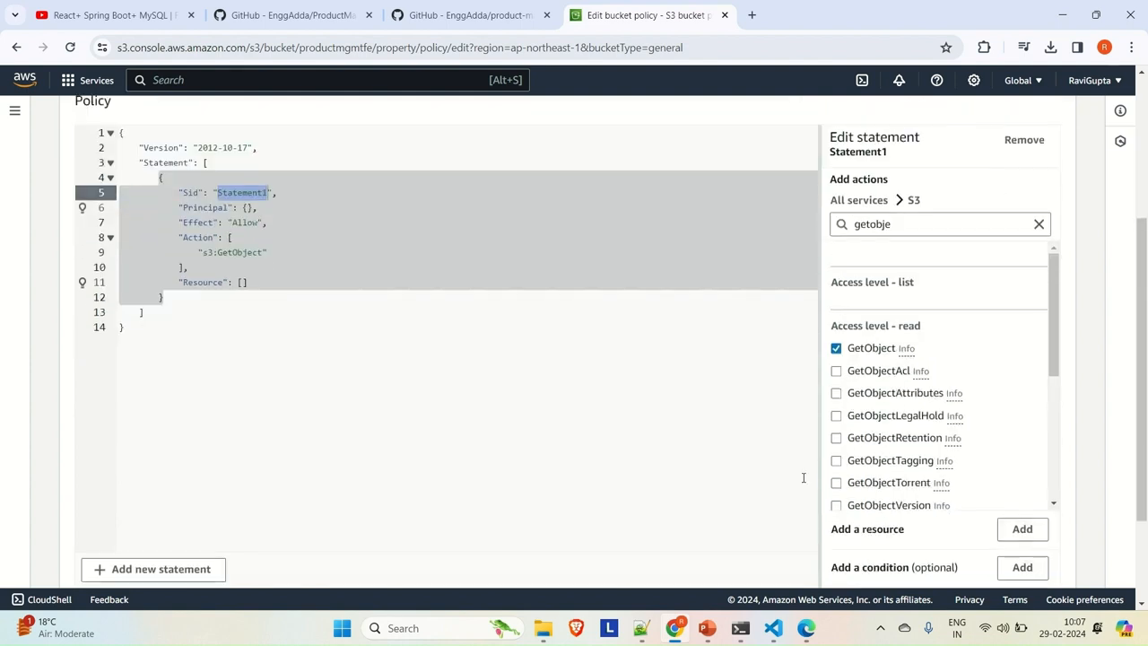
left_click(1030, 392)
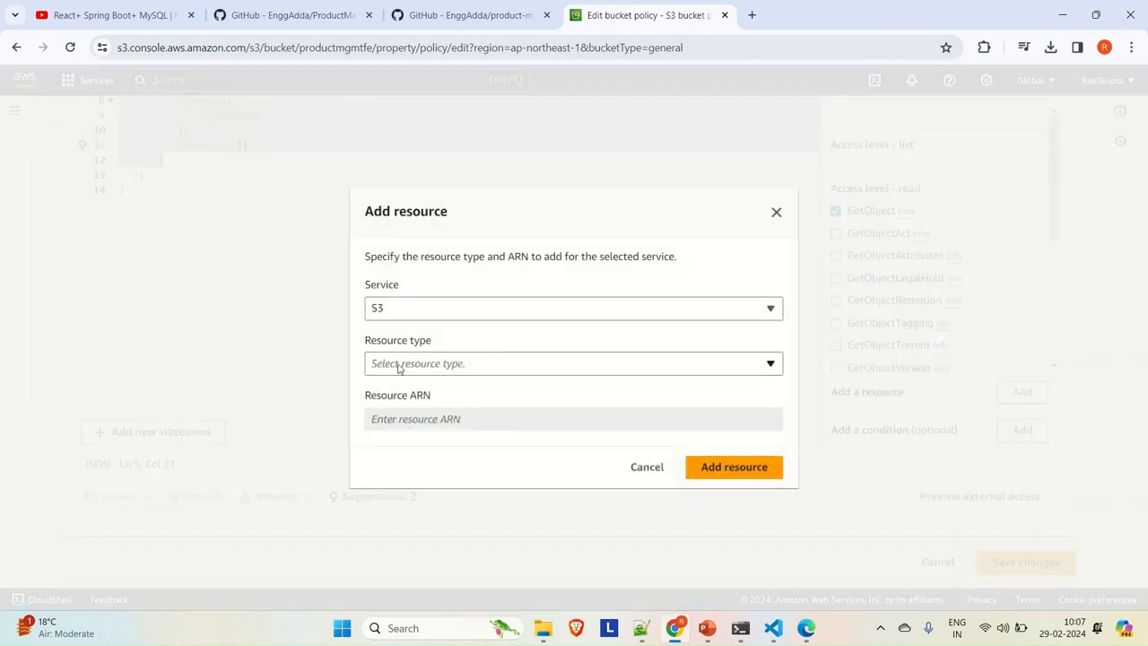
left_click(398, 368)
left_click(388, 433)
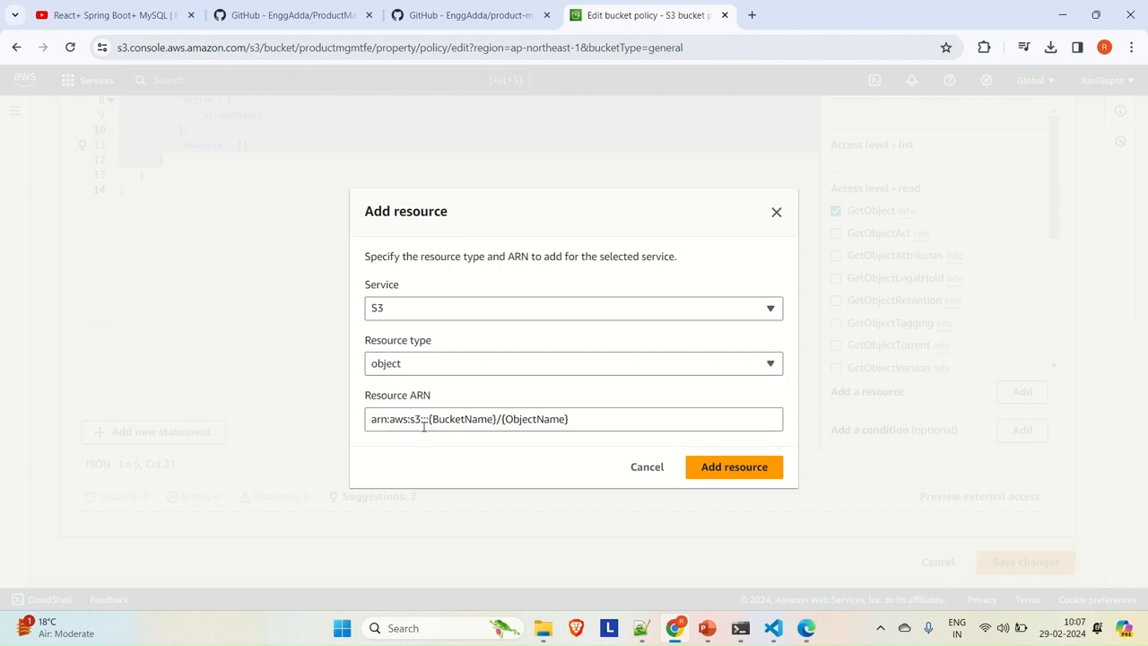
double_click(329, 48)
key("ctrl+c")
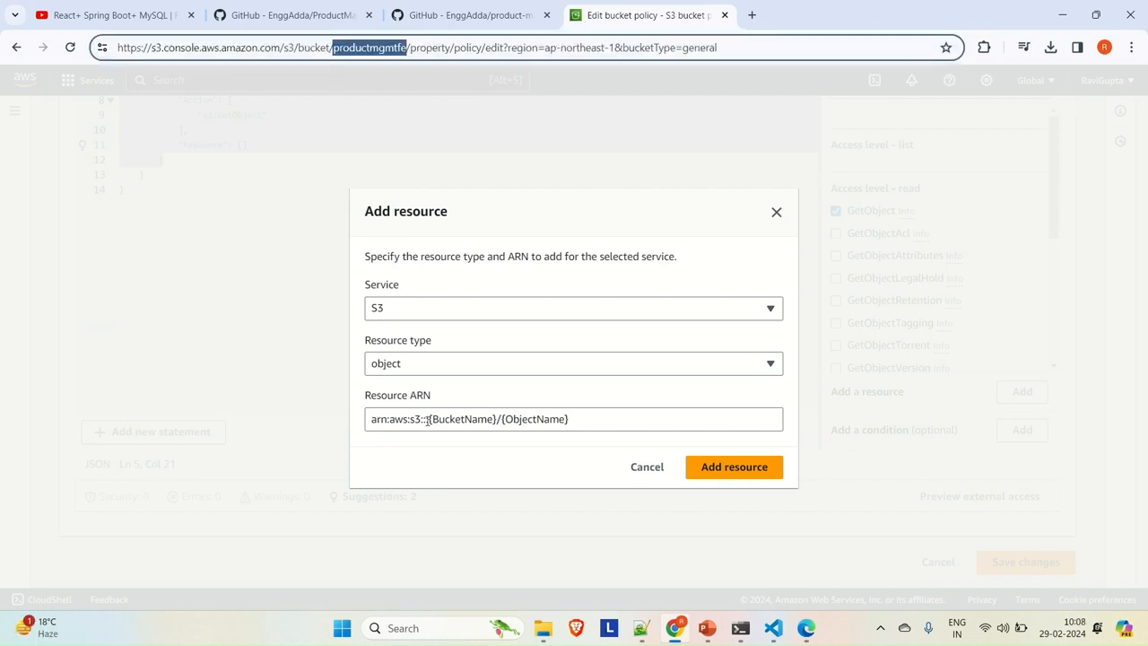
left_click_drag(428, 419, 498, 418)
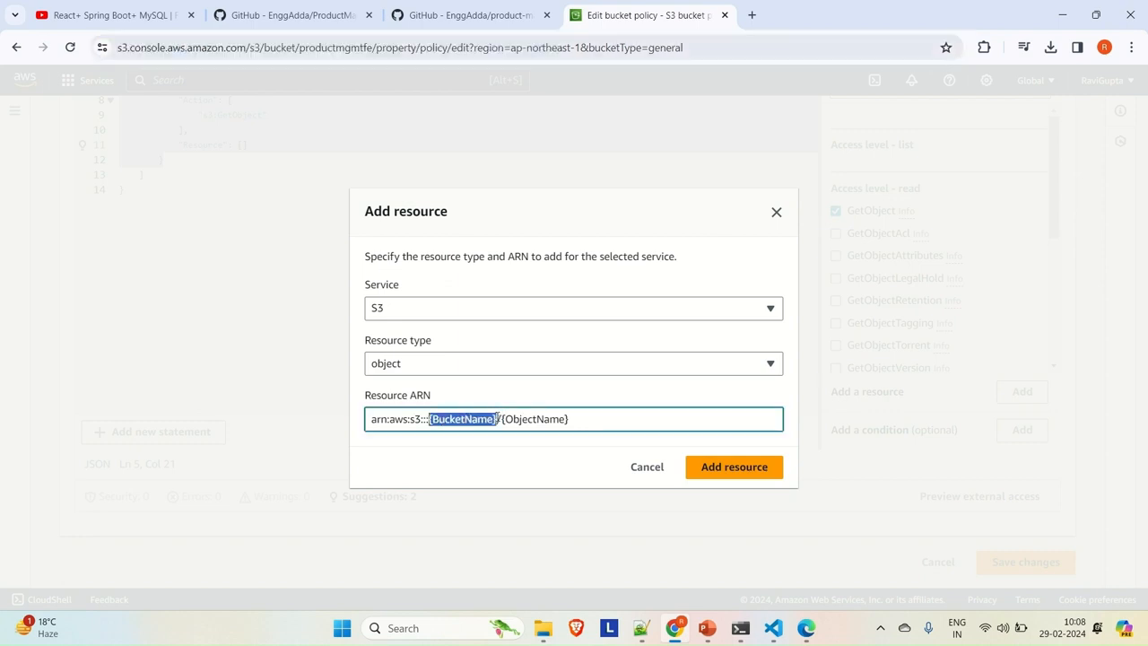
key("BackSpace")
key("ctrl+v")
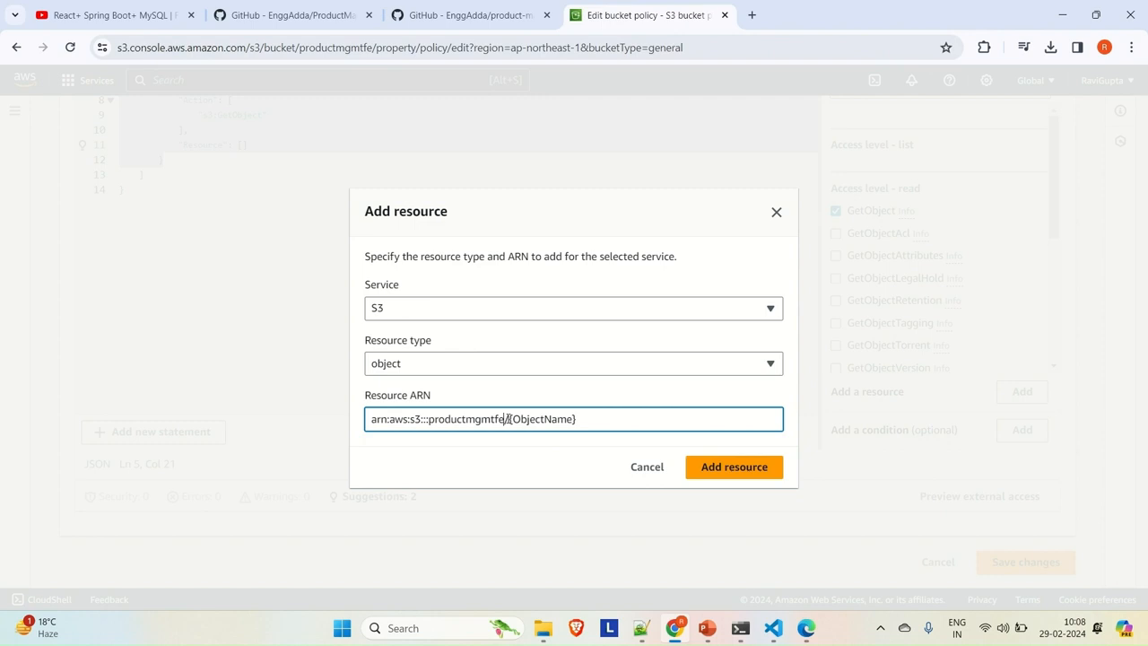
left_click_drag(509, 419, 586, 421)
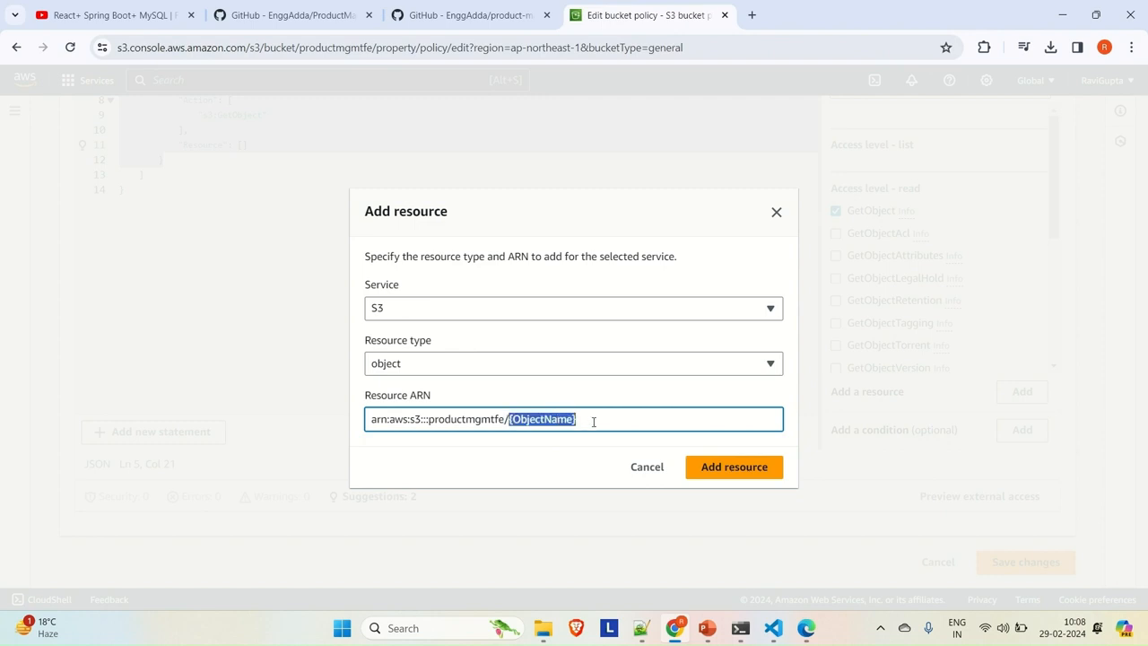
type("*")
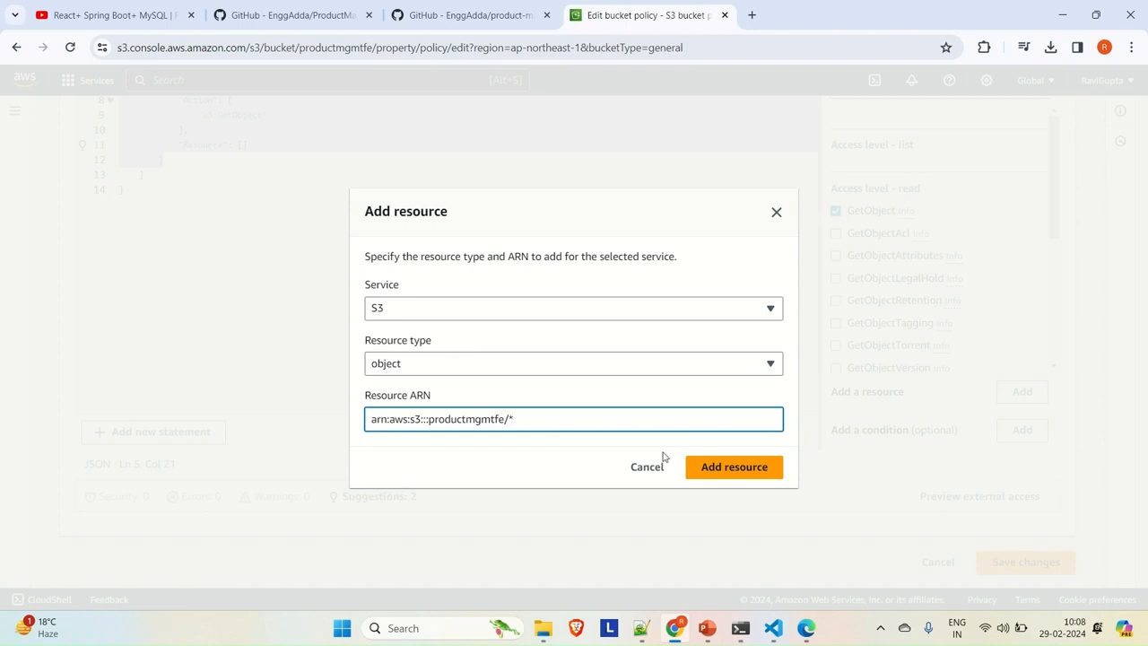
left_click(713, 482)
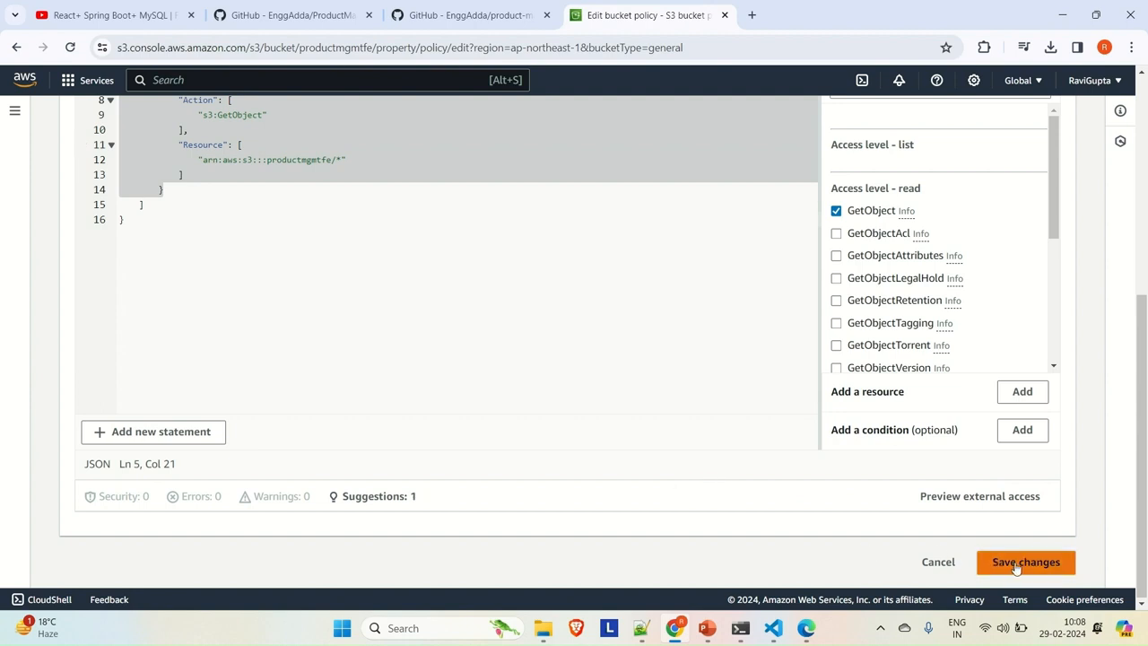
Step: Set the policy statement's Principal to "*" and save the bucket policy
scroll(679, 422, "up", 3)
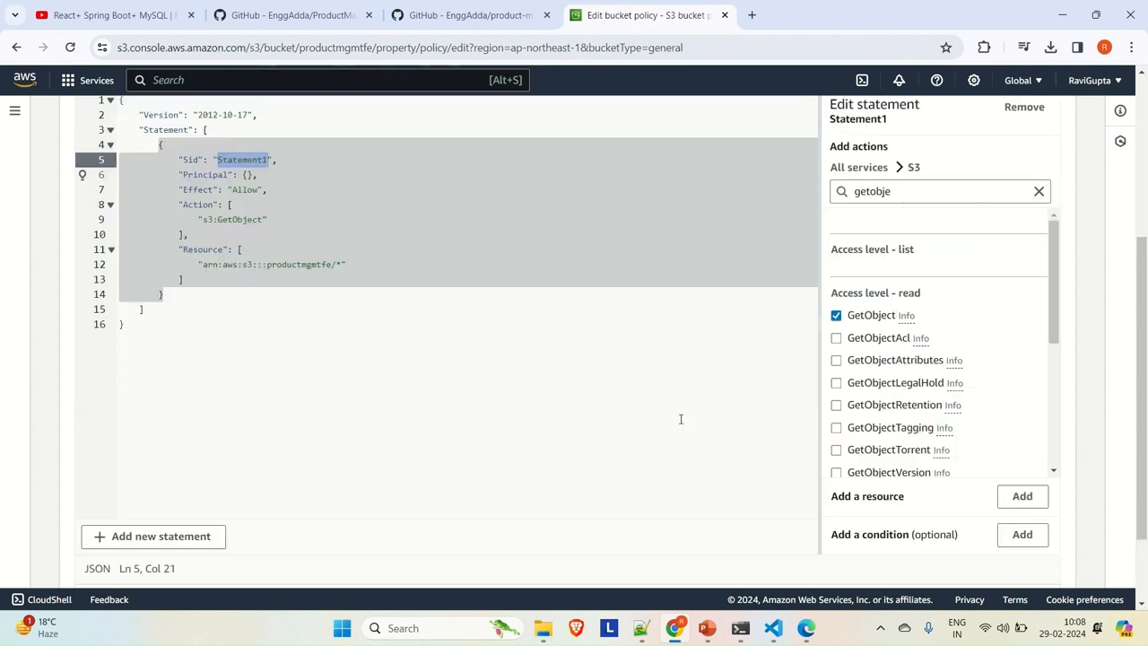
left_click(254, 201)
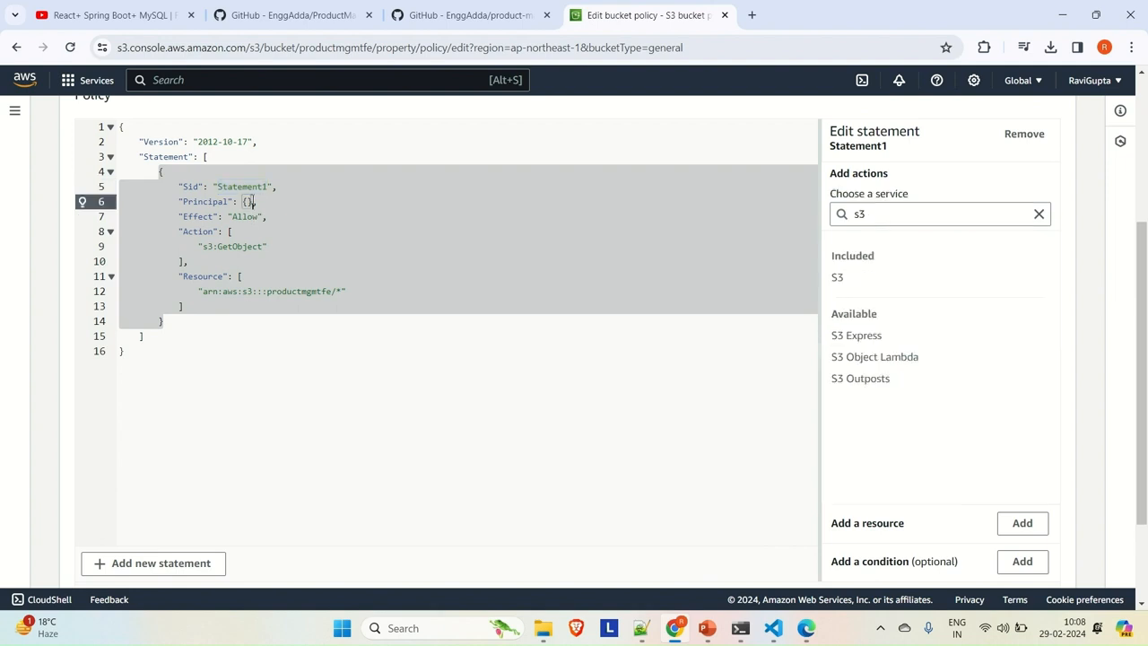
key("BackSpace")
key("BackSpace")
type("\"*")
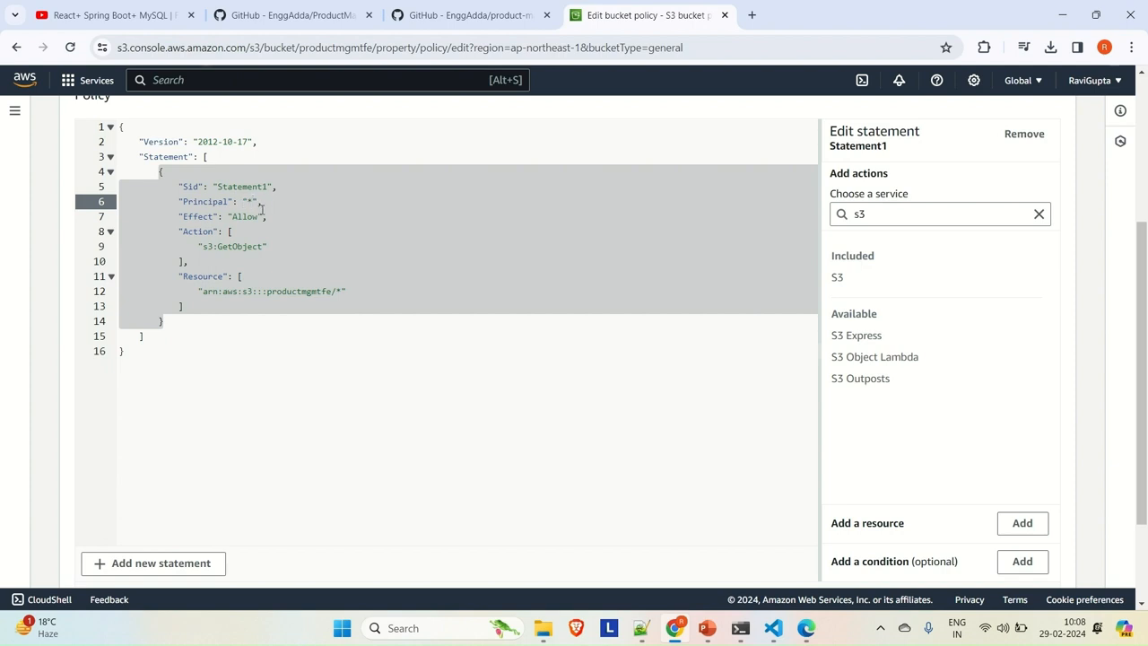
scroll(418, 351, "down", 2)
scroll(475, 364, "up", 1)
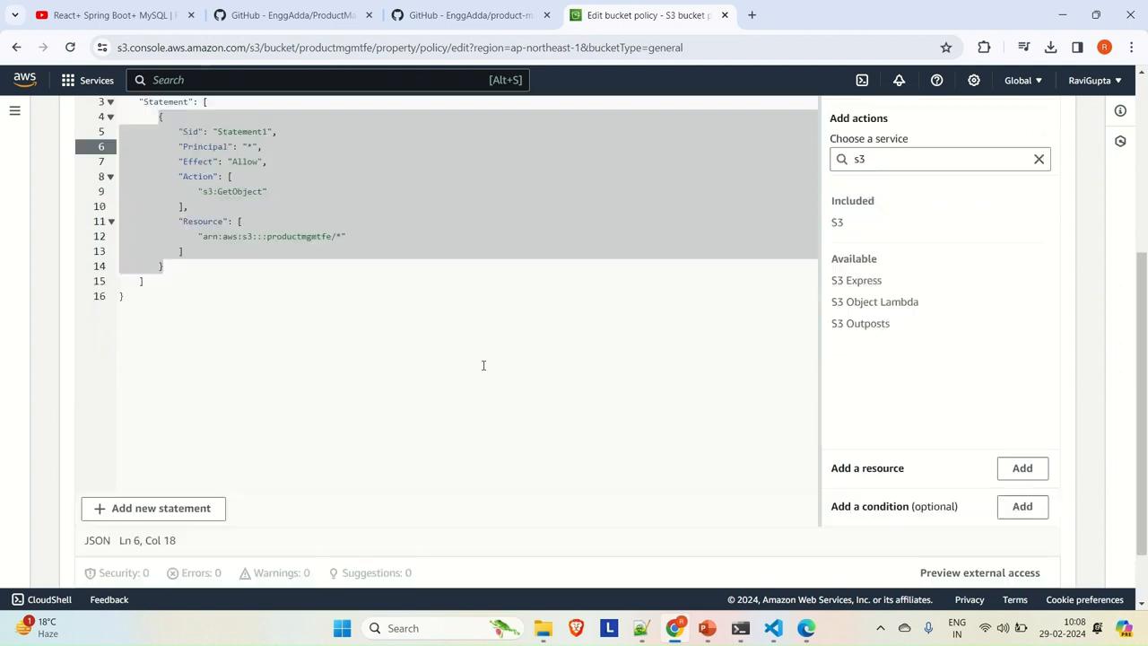
scroll(483, 365, "up", 1)
scroll(481, 364, "down", 3)
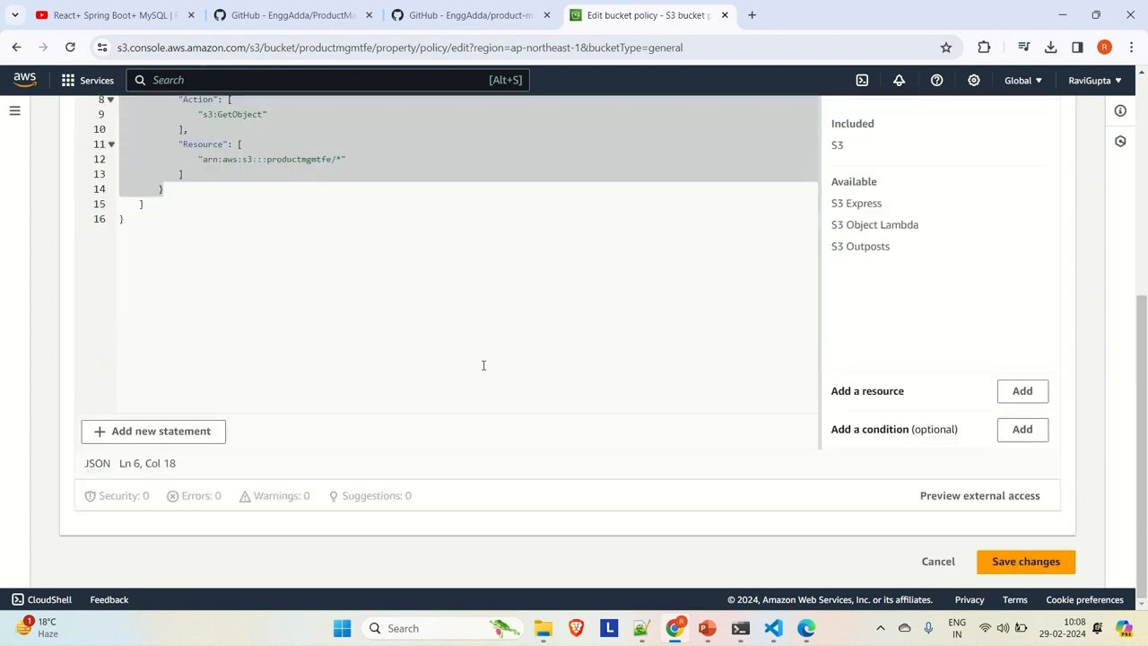
left_click(1015, 565)
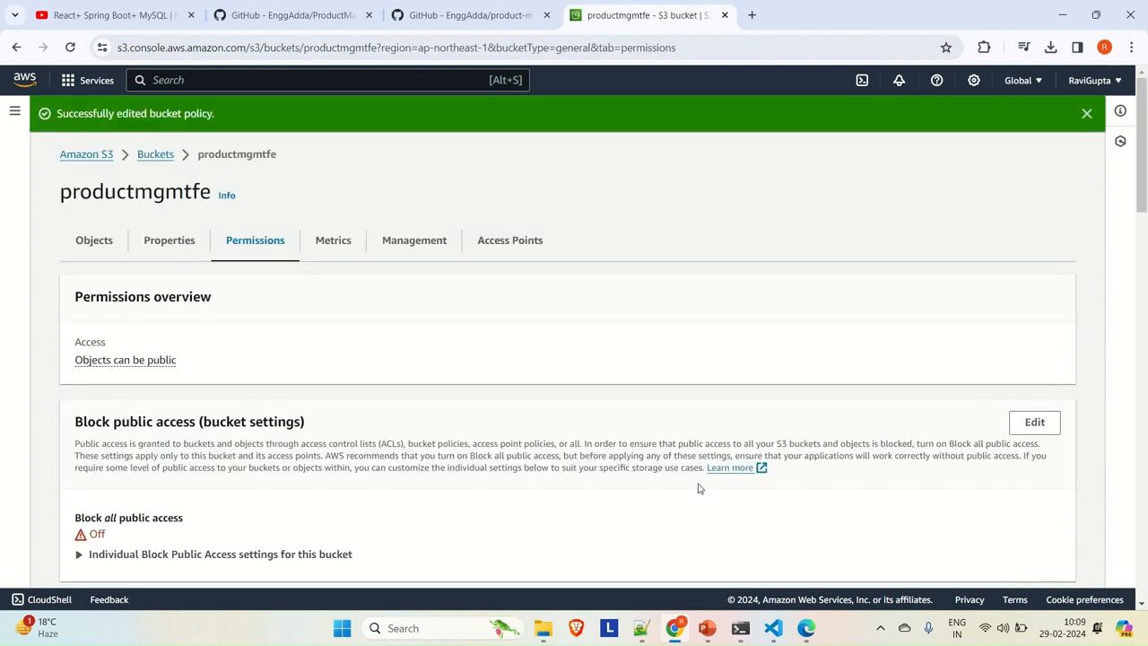
Step: Review the saved bucket policy and open the static website endpoint listed in the bucket's properties
scroll(541, 496, "down", 5)
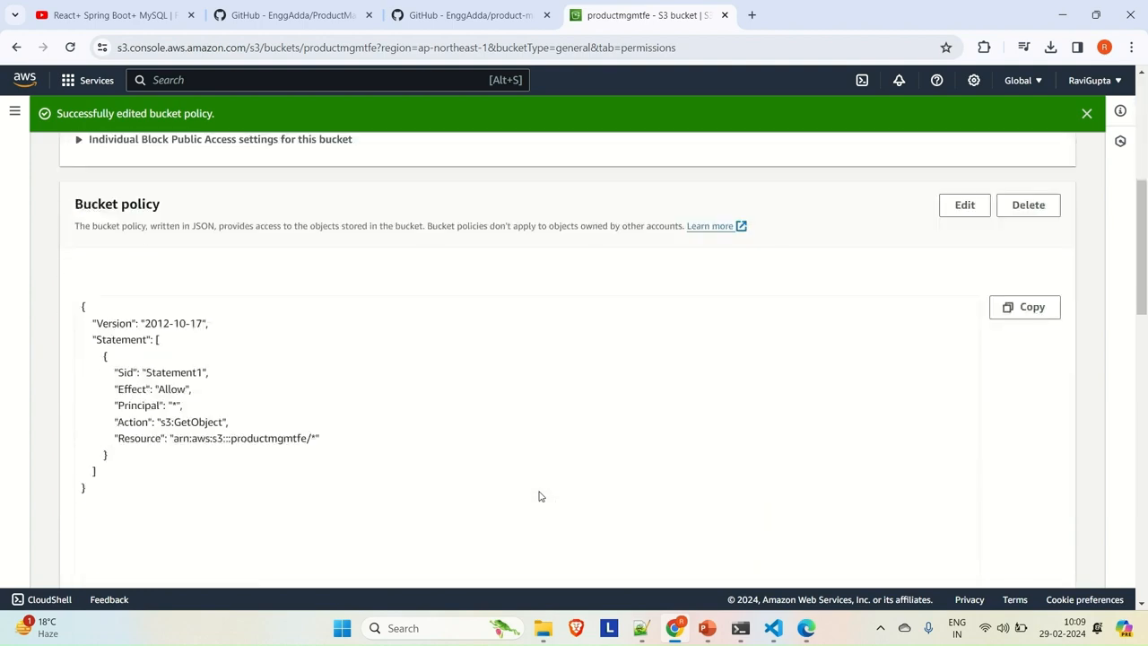
right_click(539, 496)
left_click(436, 284)
scroll(436, 284, "up", 8)
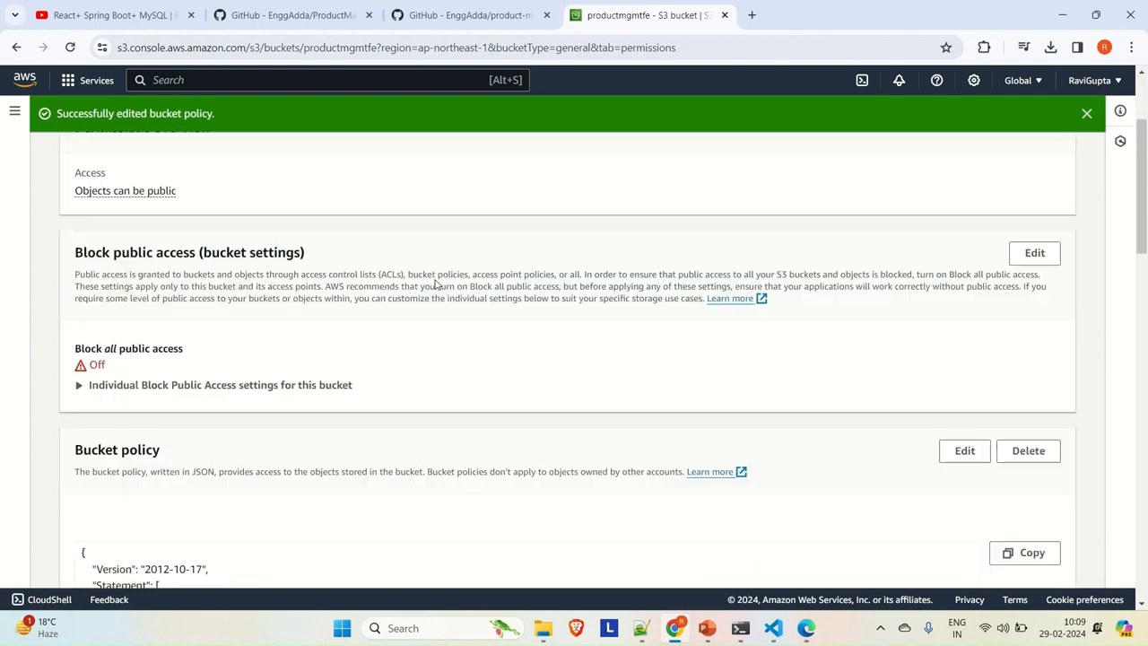
left_click(191, 235)
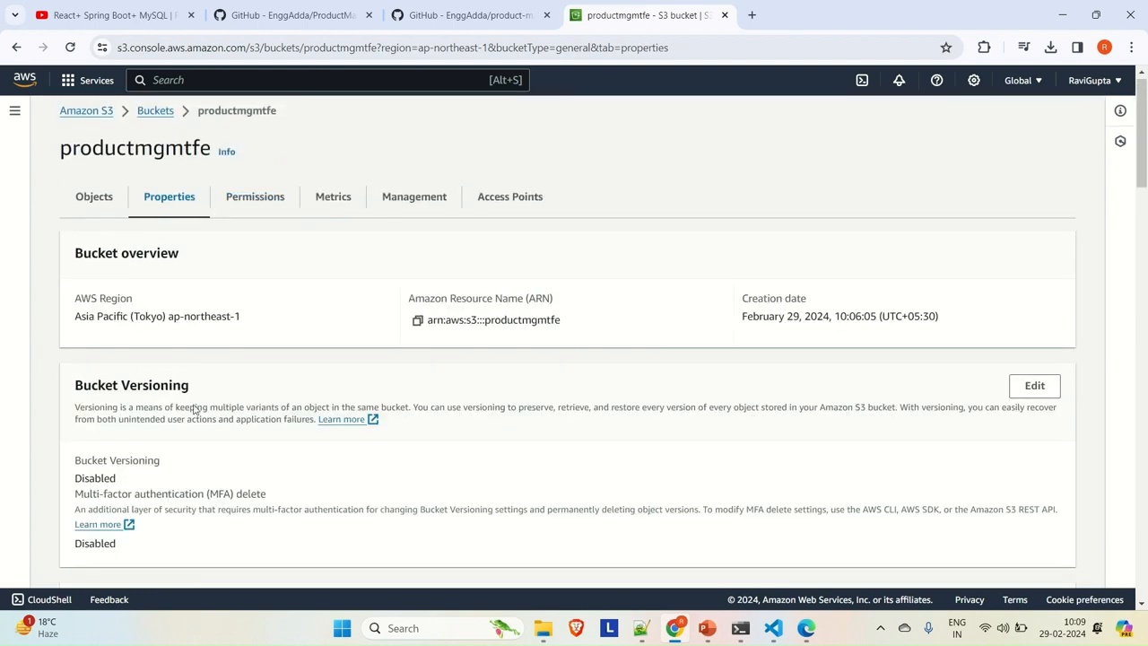
scroll(193, 411, "down", 12)
scroll(192, 416, "down", 10)
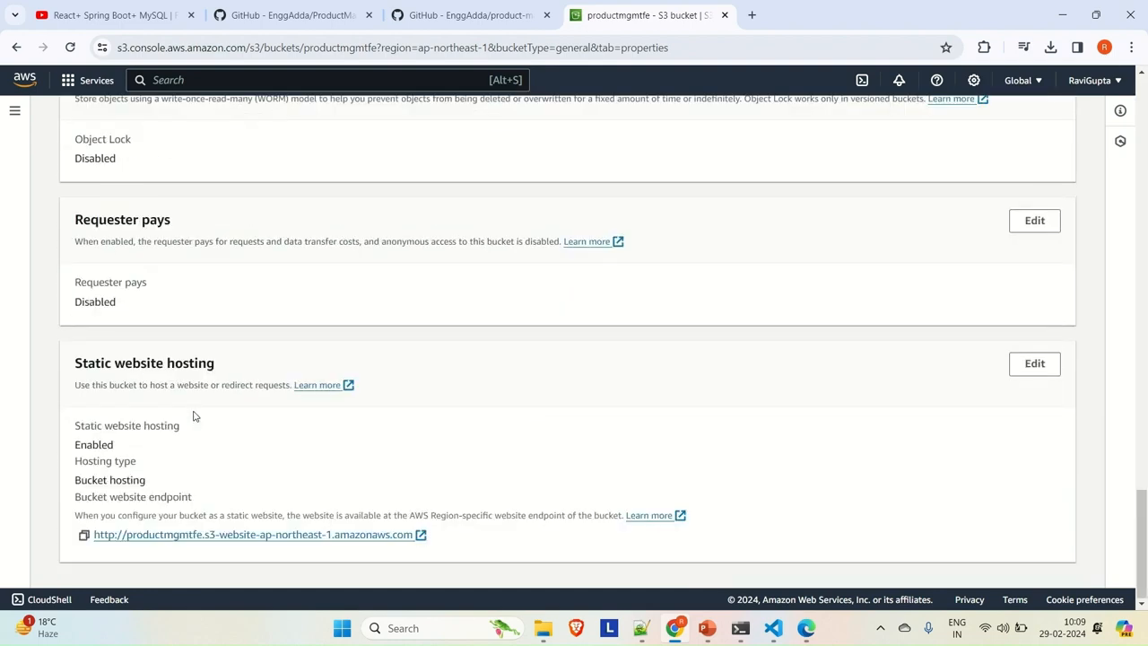
left_click(182, 537)
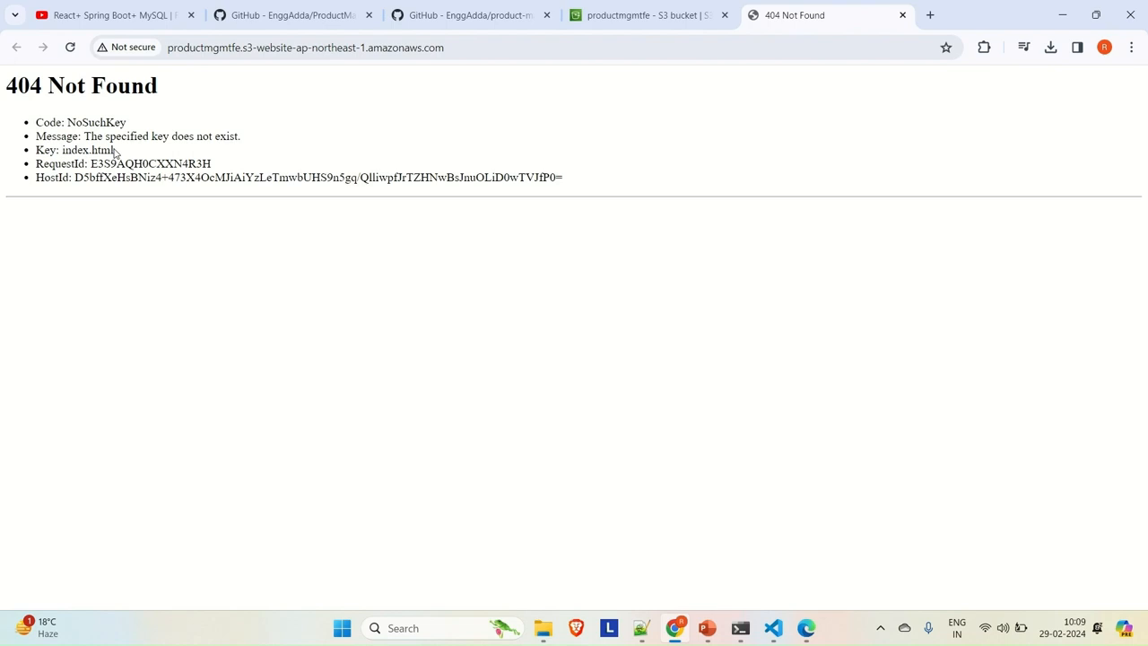
Step: Switch to VS Code and stop the development server running in the terminal, confirming with y
left_click(777, 638)
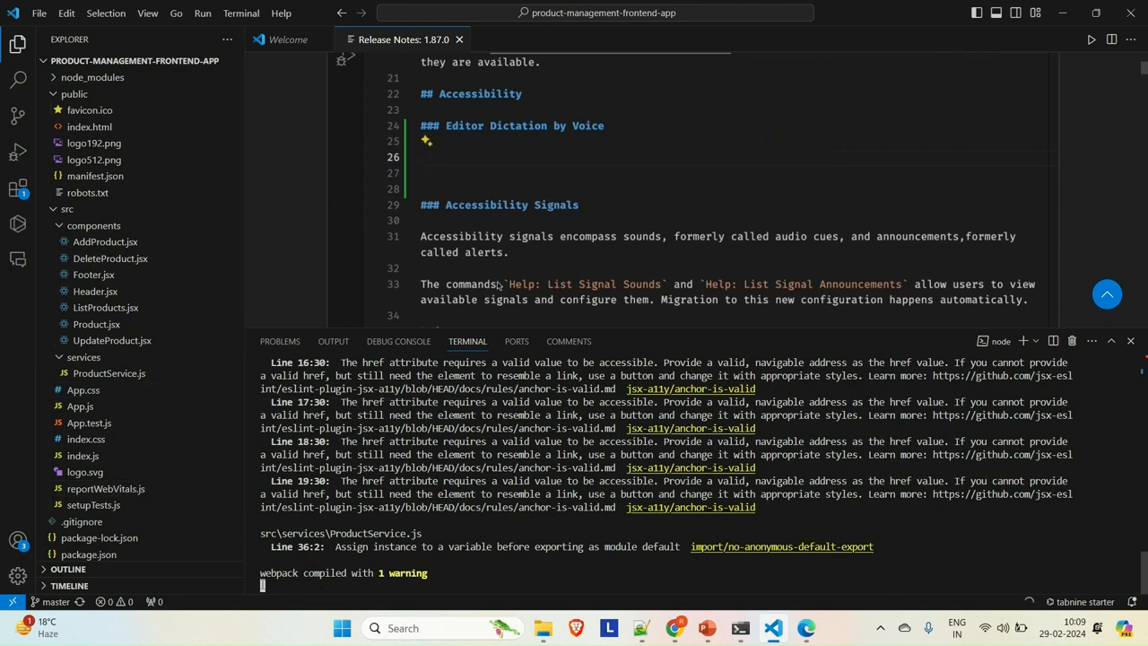
key("ctrl+c")
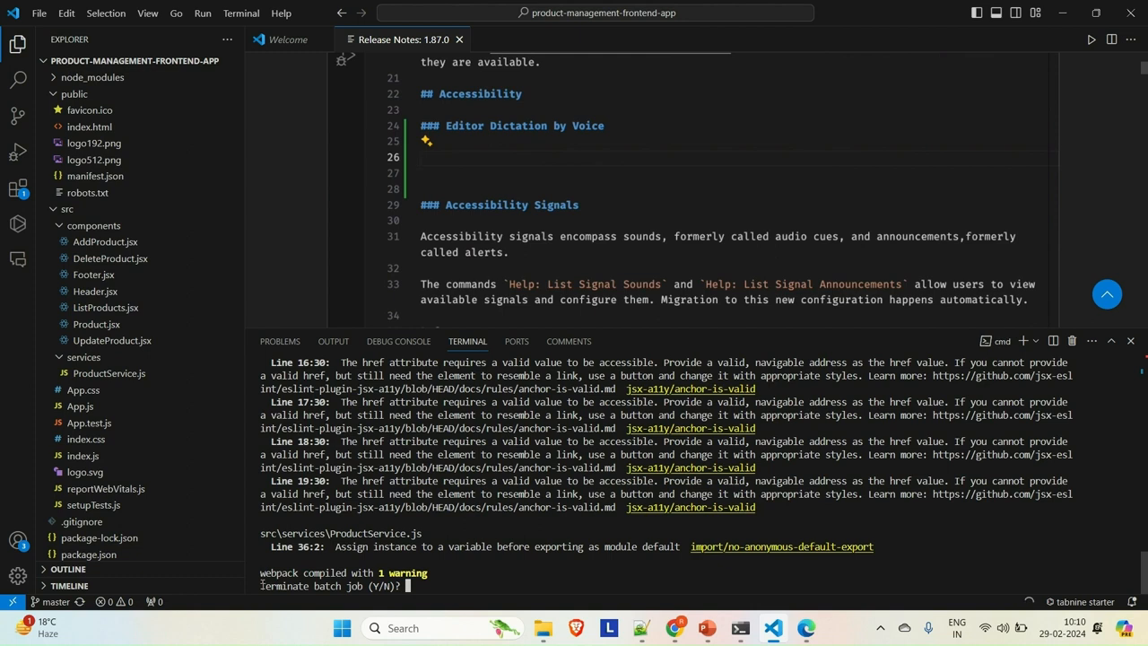
type("y")
key("Return")
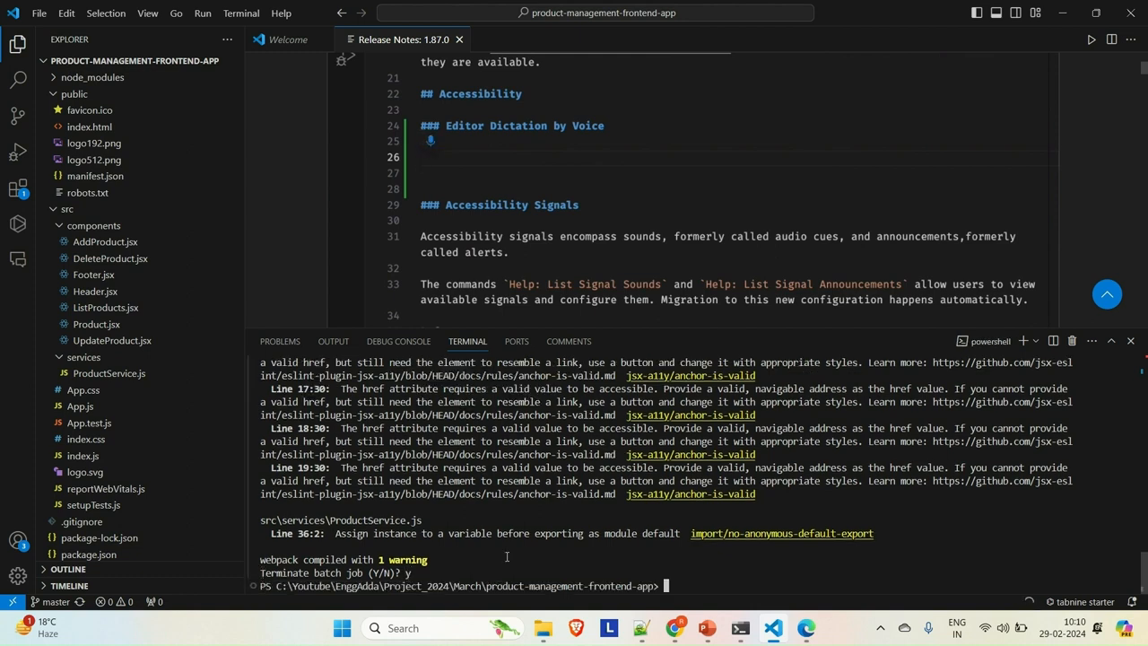
Step: Build the React front end for production with npm run build
type("npm ")
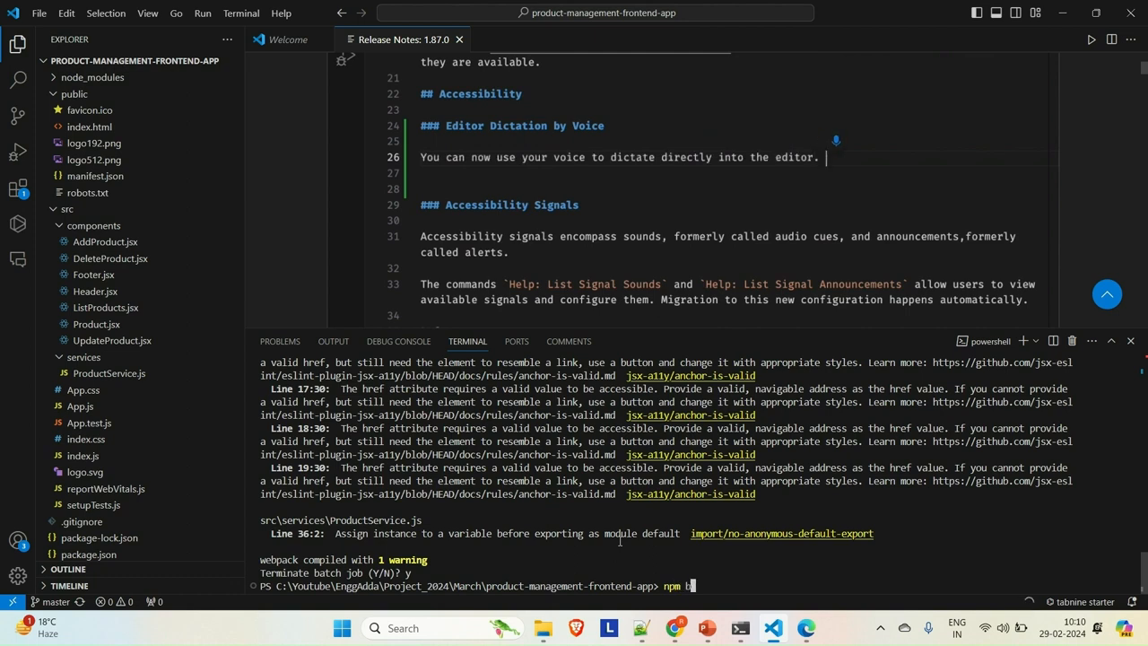
type("run build")
key("Return")
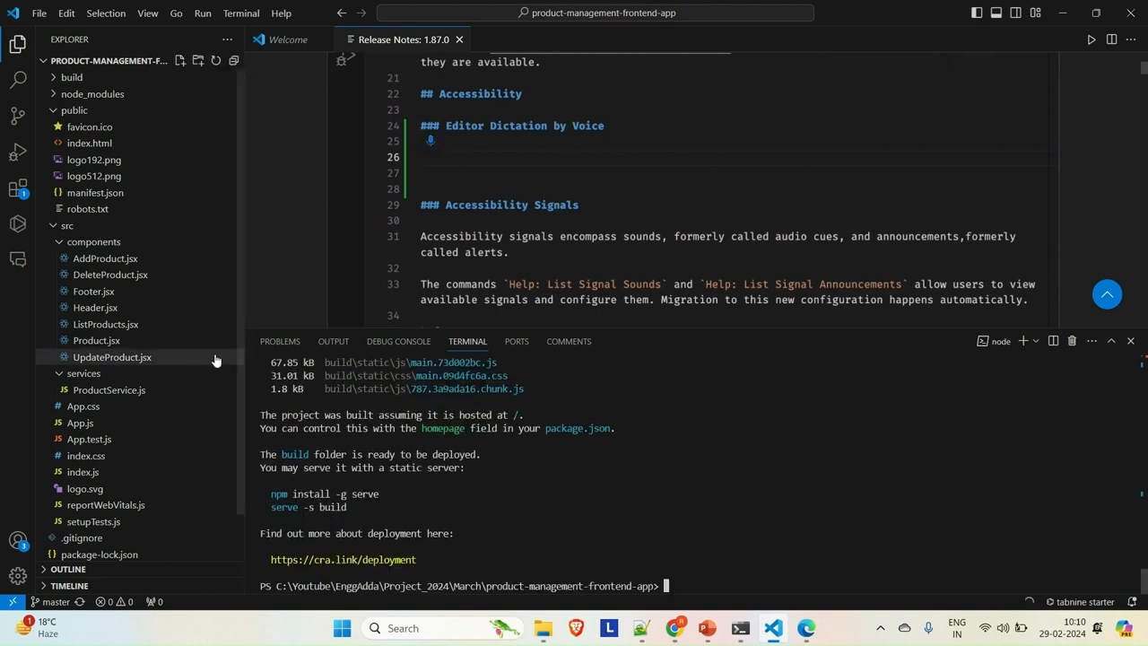
Step: Expand the build folder to examine its files and highlight the deployment link in the build output
left_click(52, 79)
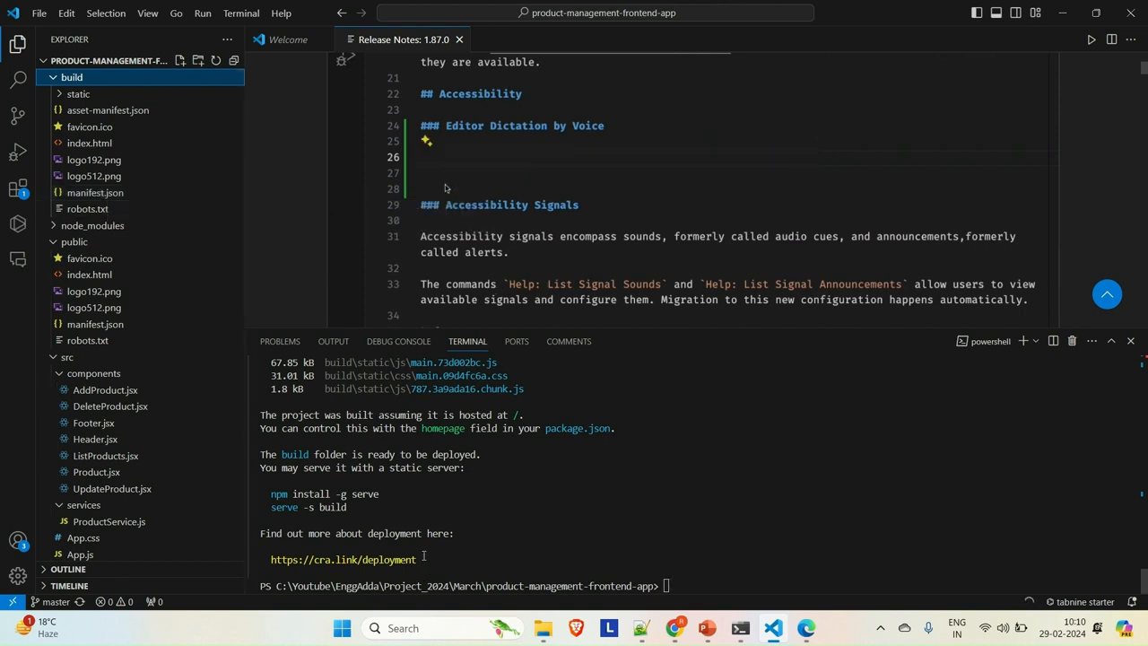
left_click_drag(424, 555, 265, 559)
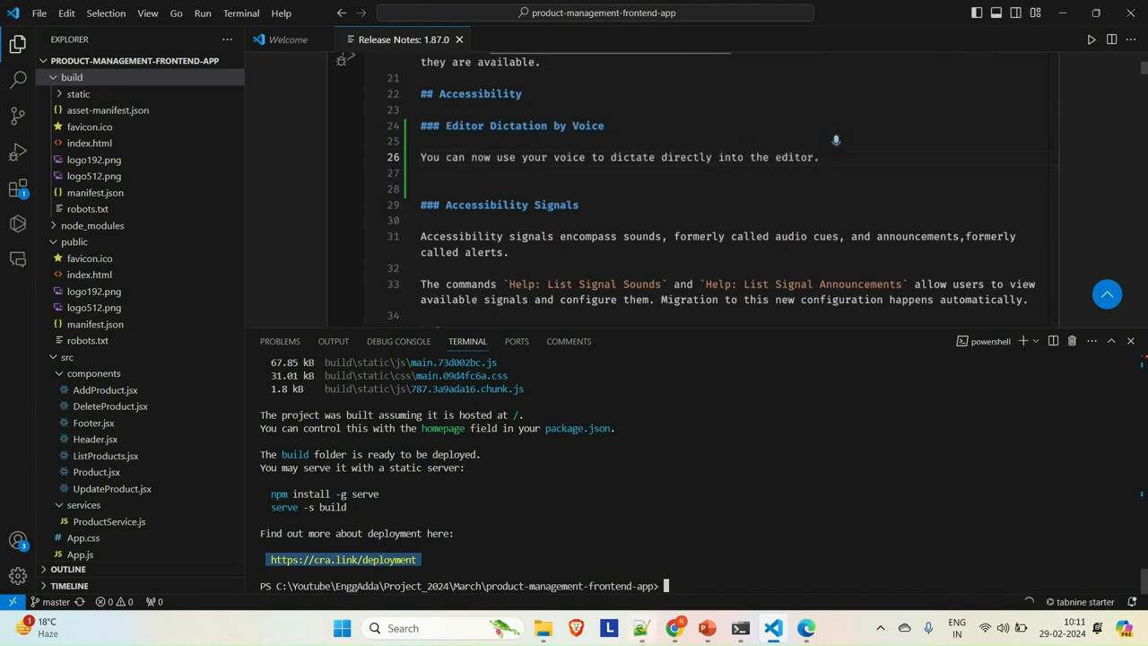
mouse_move(806, 637)
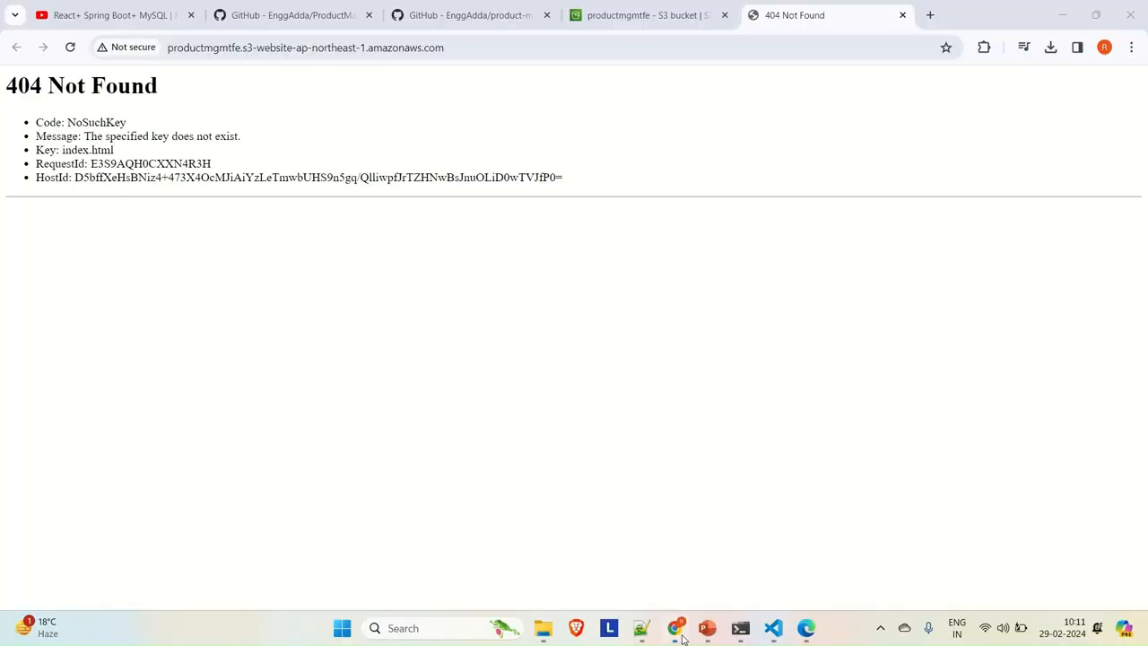
Step: Switch to Chrome, go to the productmgmtfe bucket's object list and start adding files to a new upload
left_click(674, 628)
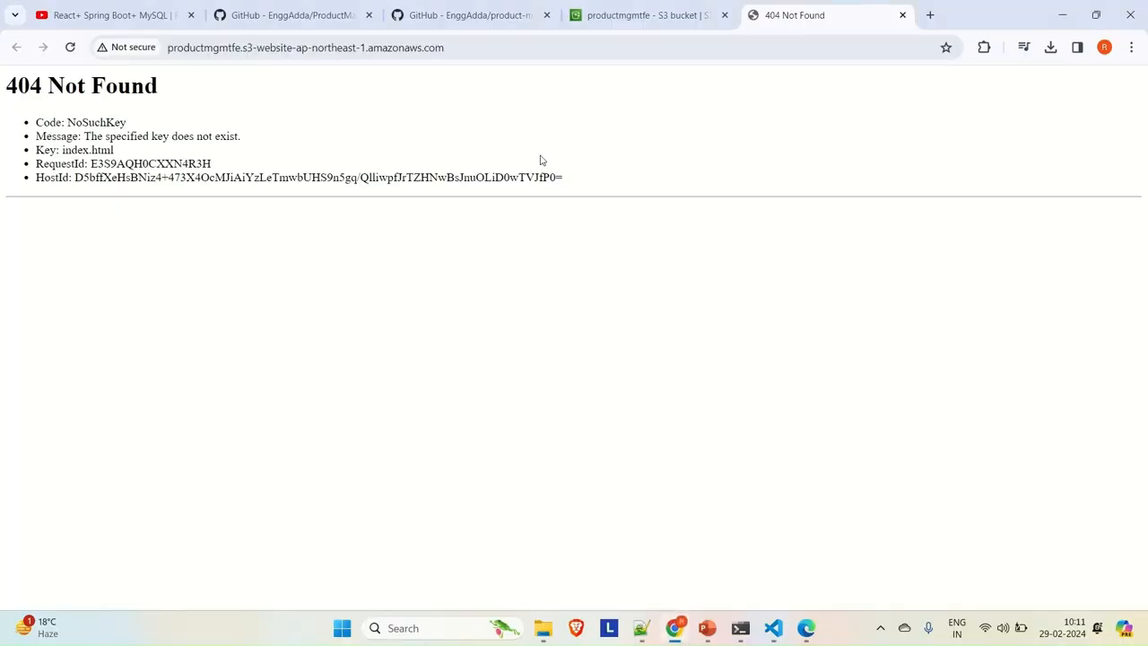
left_click(609, 20)
scroll(368, 401, "up", 20)
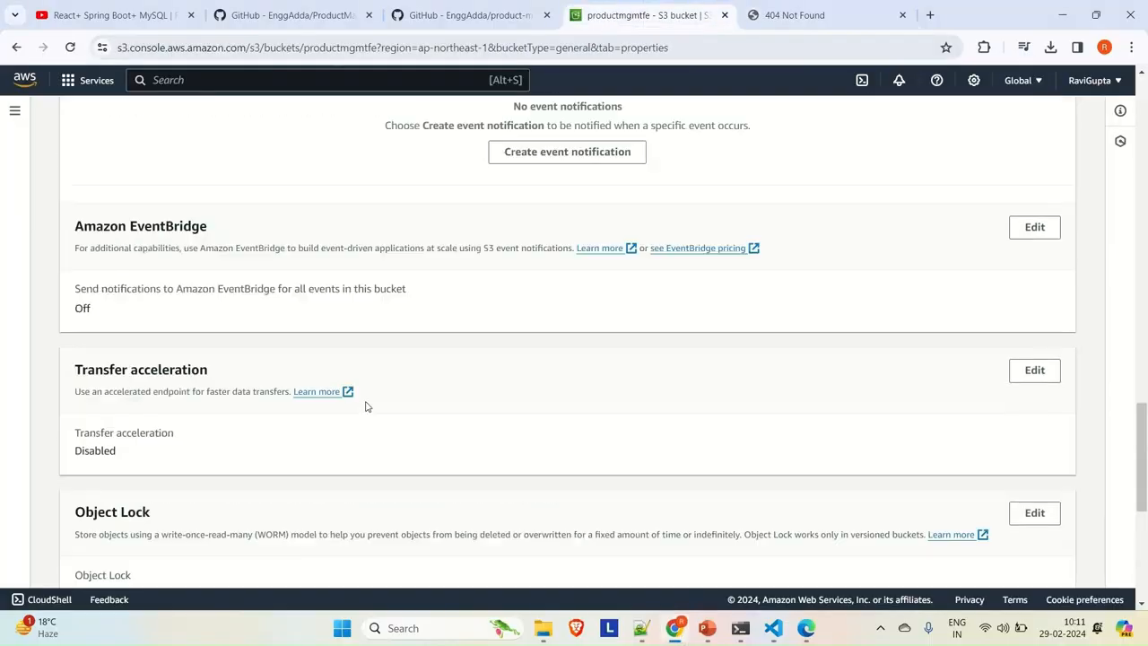
scroll(366, 407, "up", 10)
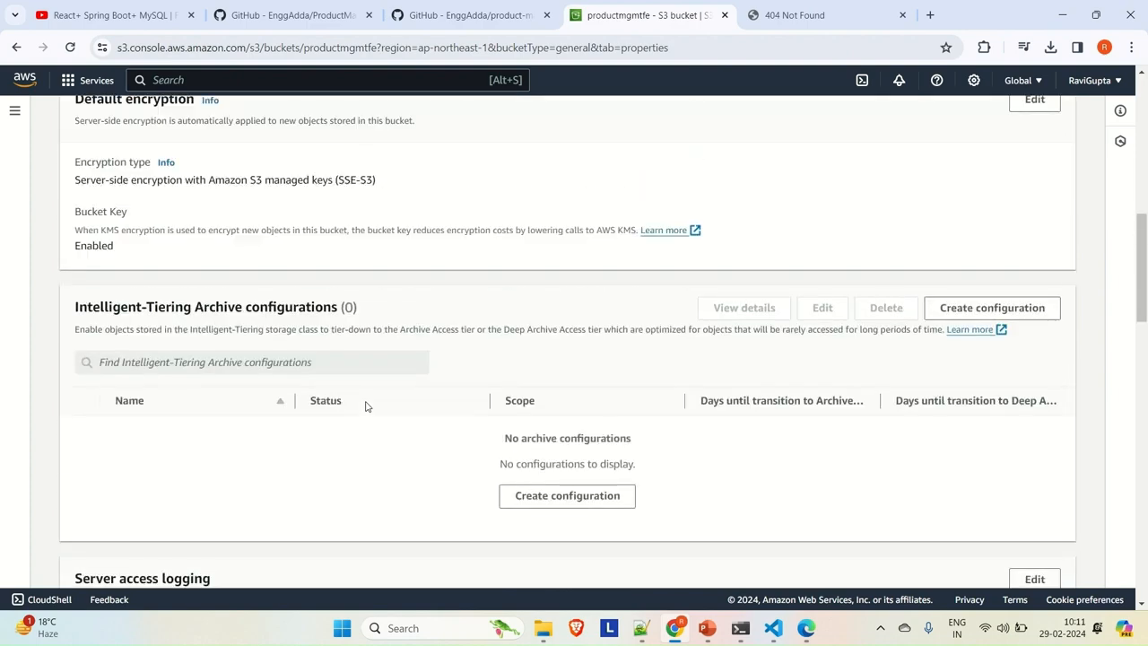
scroll(366, 406, "up", 2)
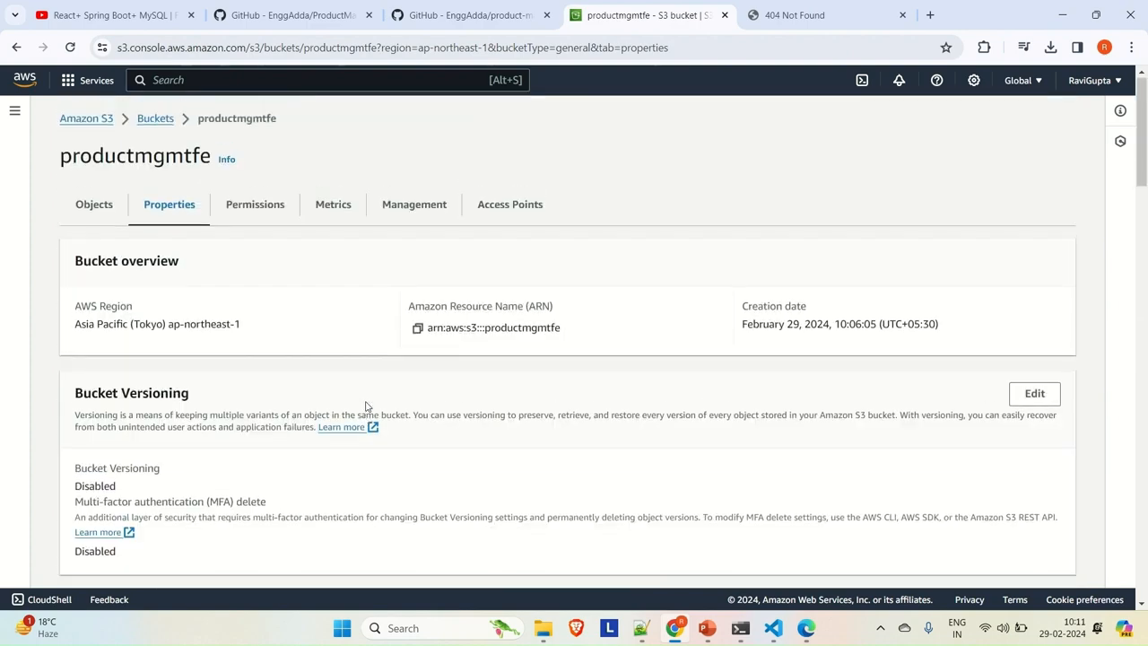
left_click(109, 203)
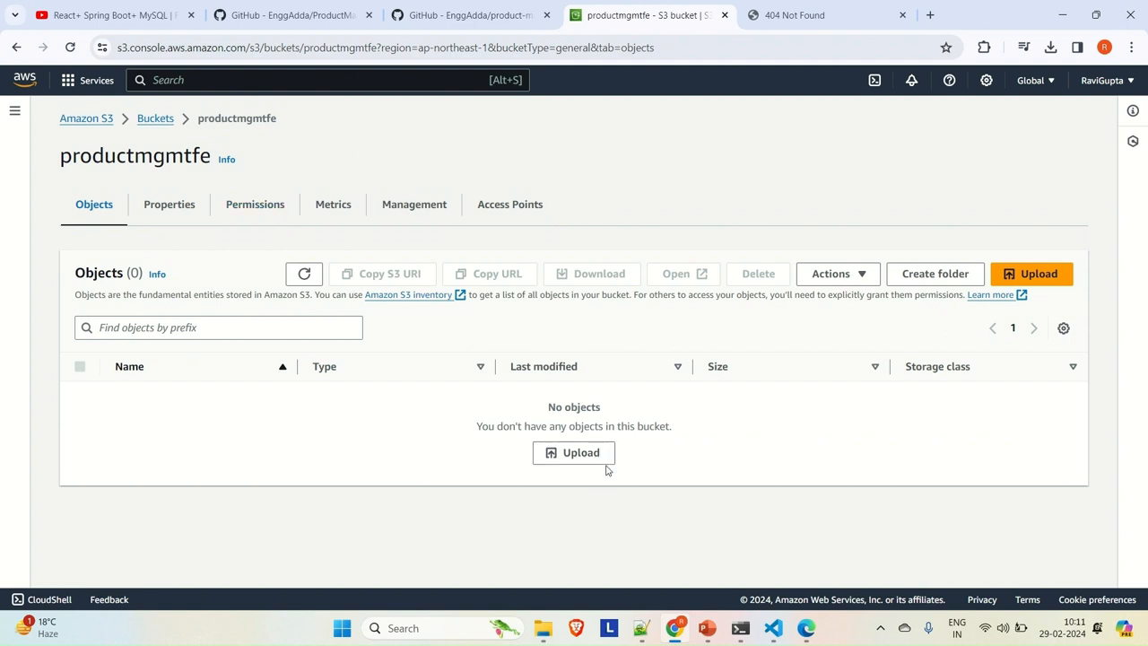
left_click(577, 459)
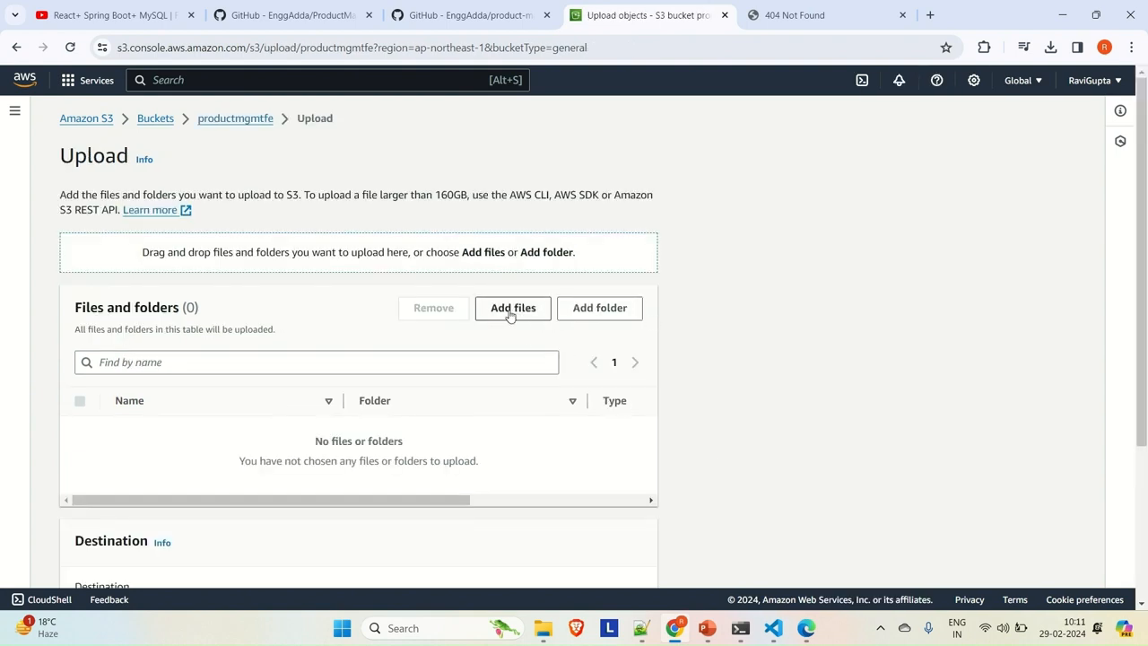
left_click(509, 310)
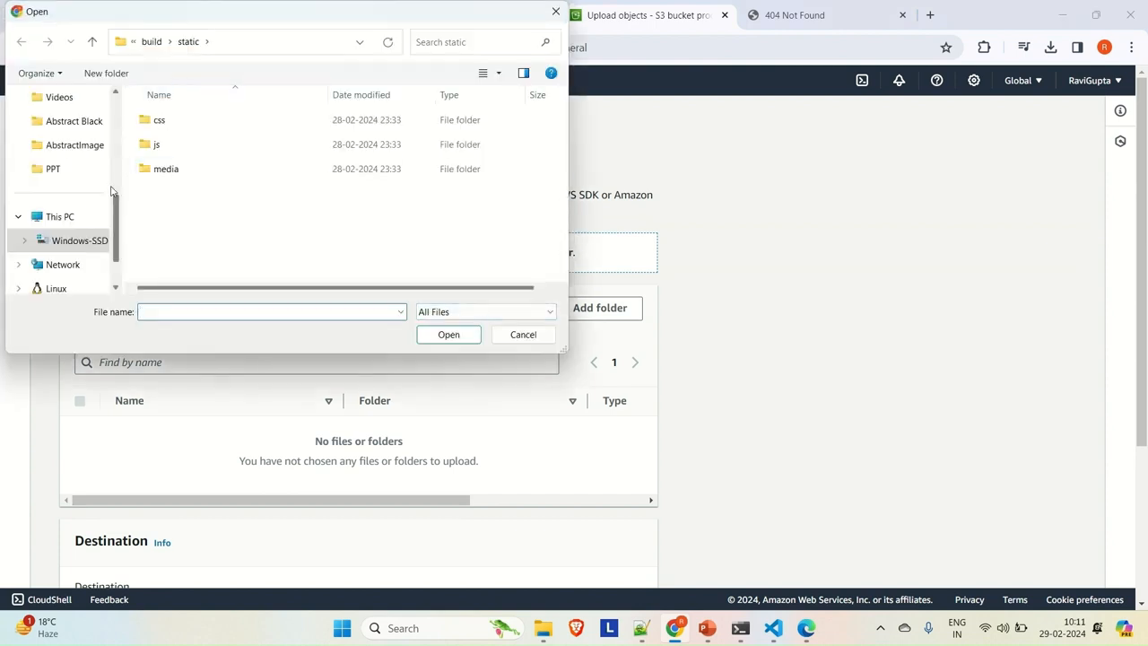
Step: Browse to the Youtube\EnggAdda folder on the C: drive in the file picker
left_click(150, 41)
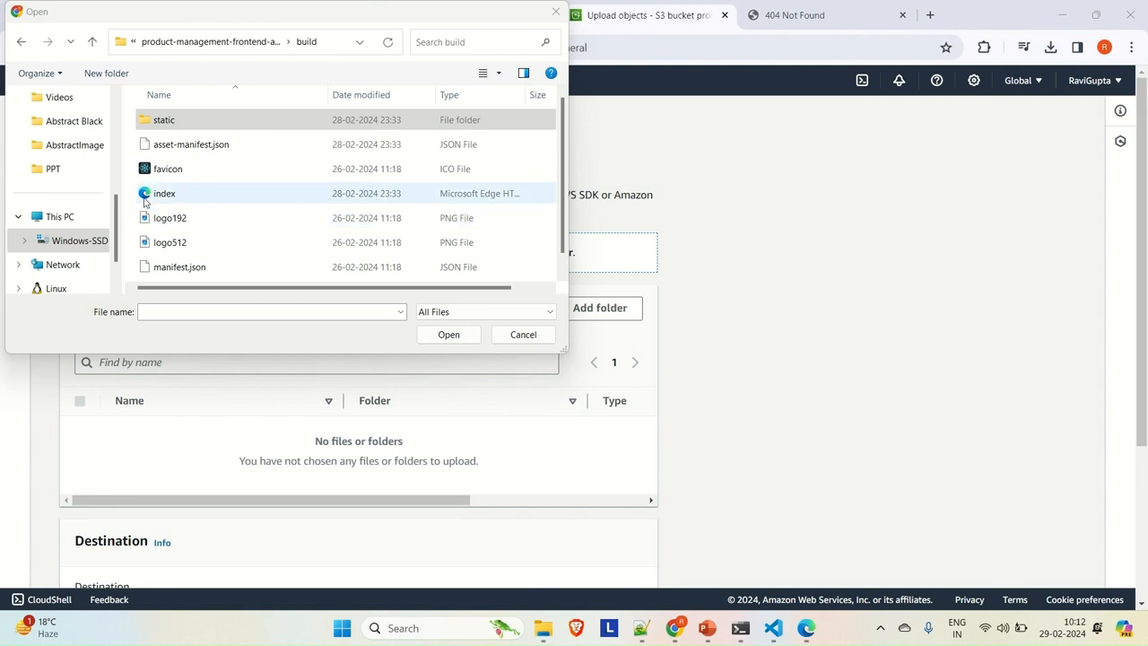
scroll(56, 169, "up", 1)
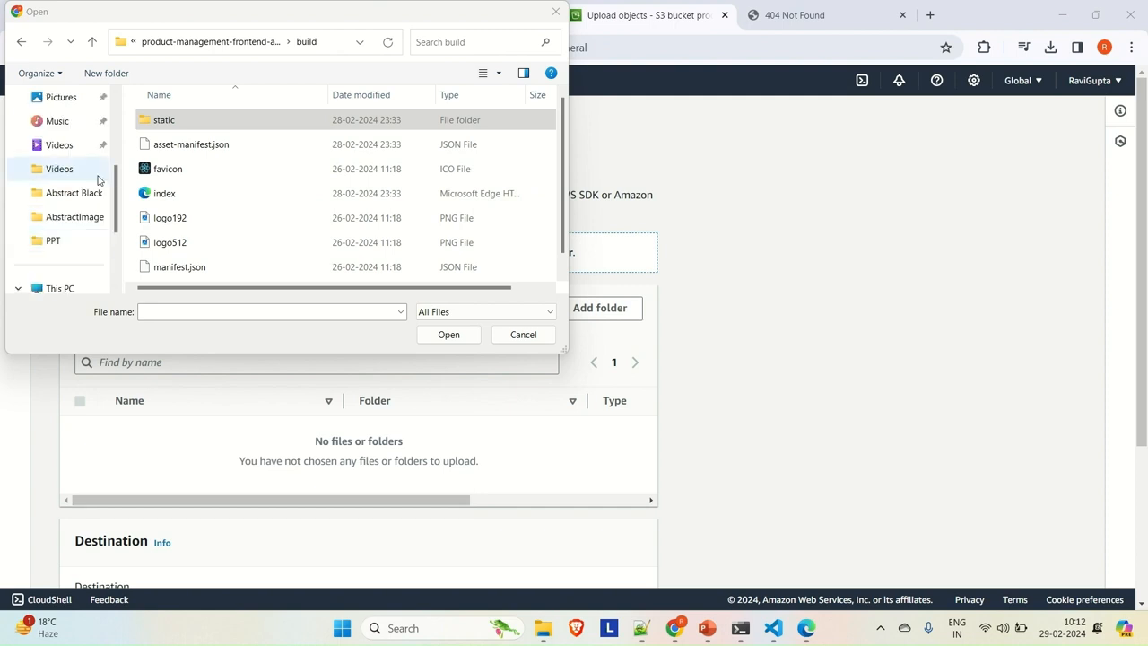
scroll(63, 196, "up", 2)
scroll(63, 197, "down", 4)
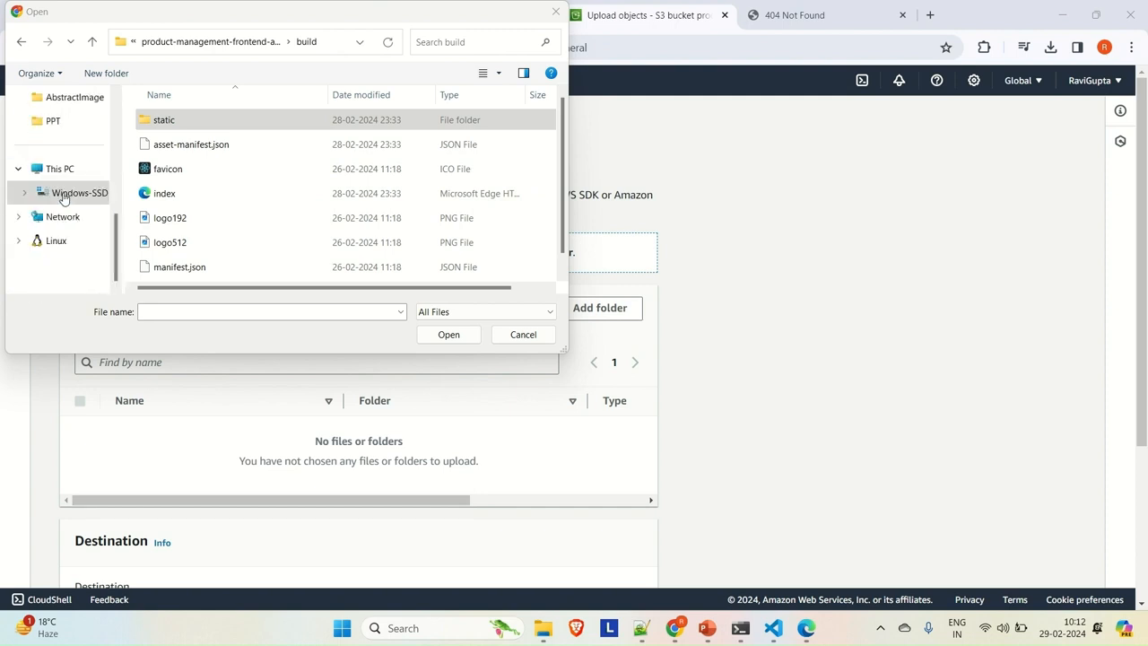
left_click(59, 169)
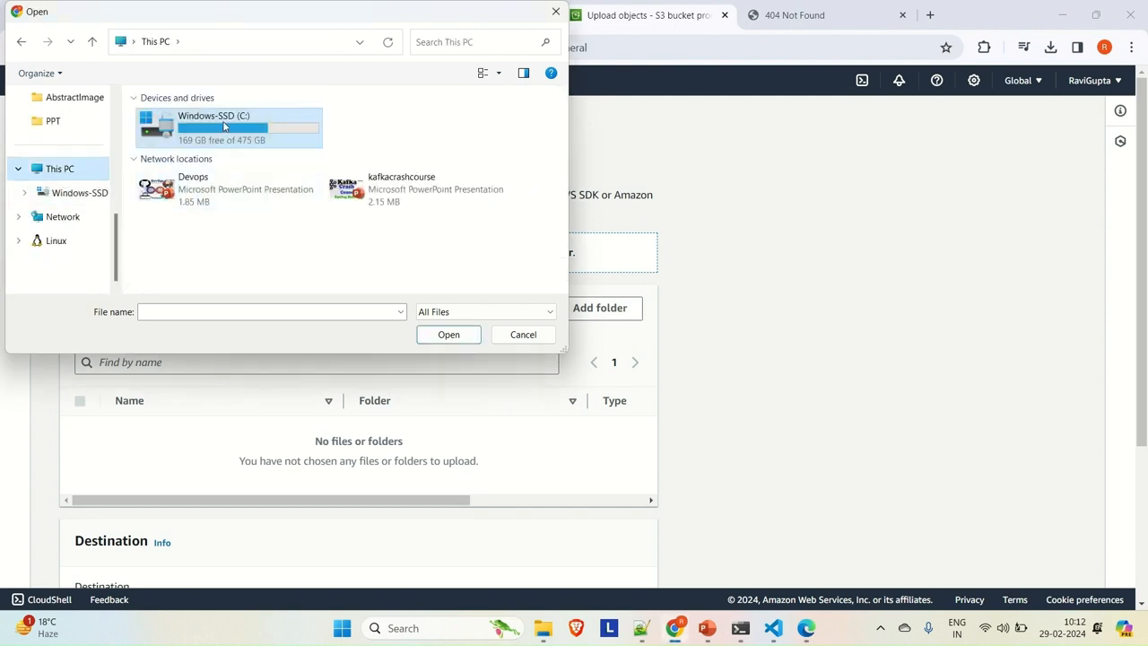
double_click(224, 126)
scroll(218, 230, "down", 6)
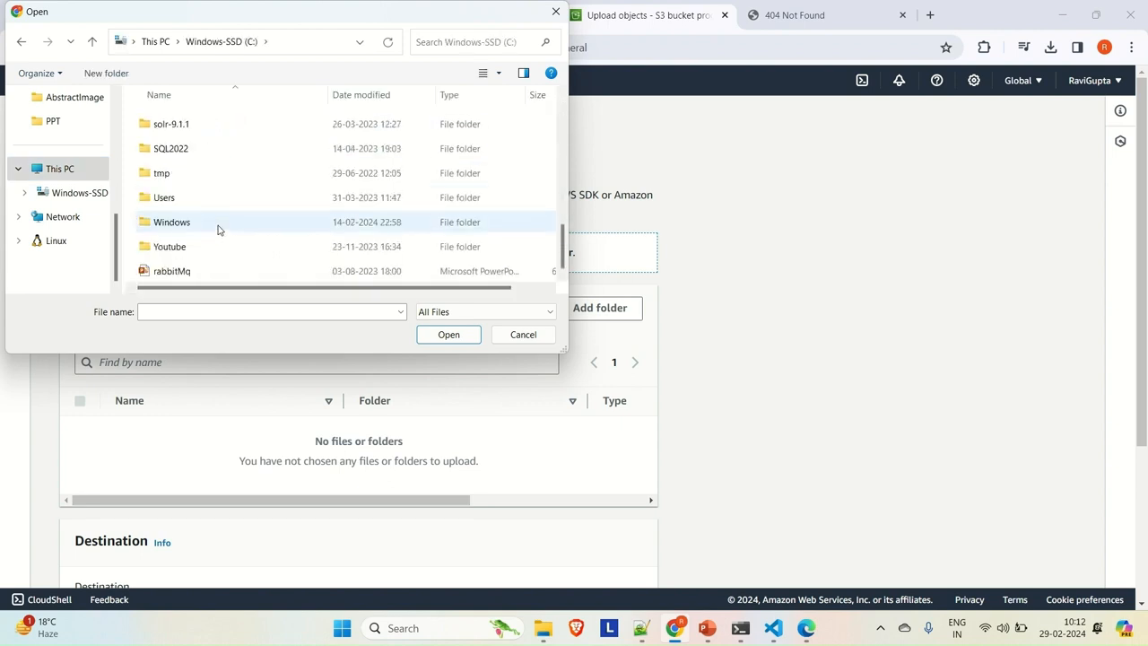
double_click(221, 247)
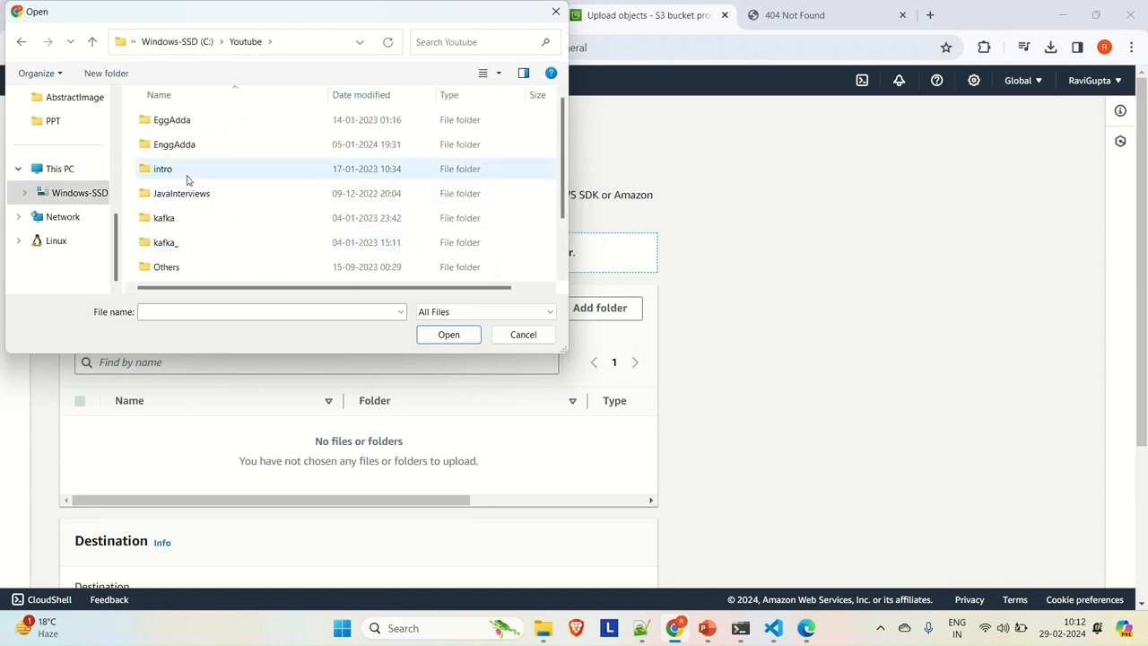
double_click(180, 146)
Step: Open the build folder of product-management-frontend-app under Project_2024\March
scroll(220, 179, "down", 2)
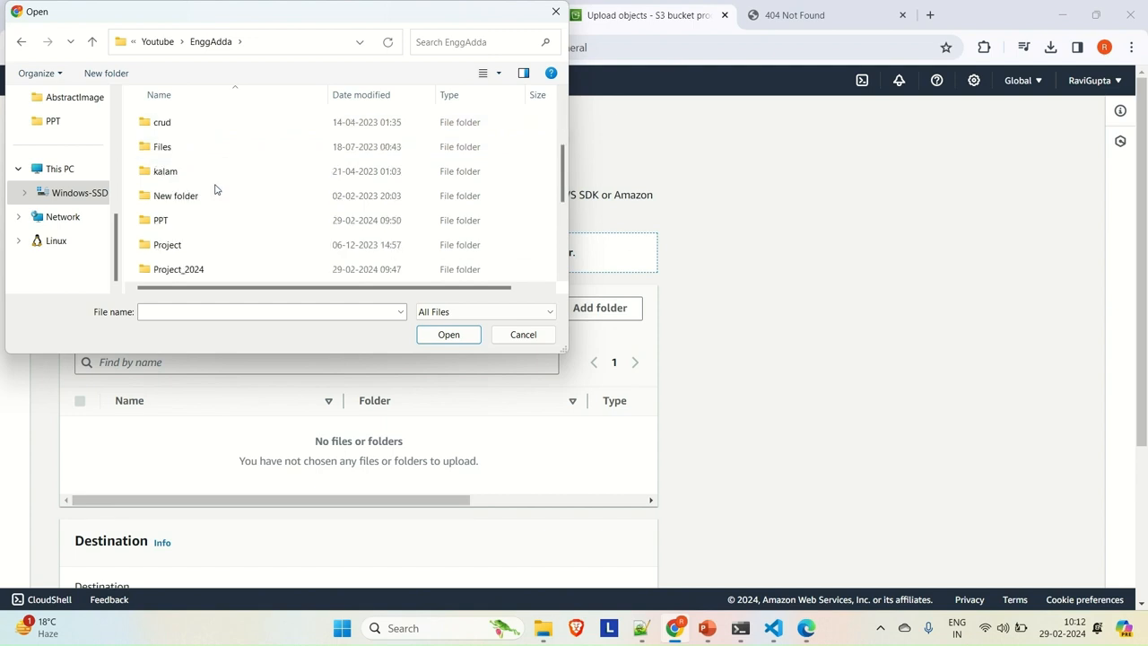
scroll(216, 188, "down", 1)
double_click(174, 196)
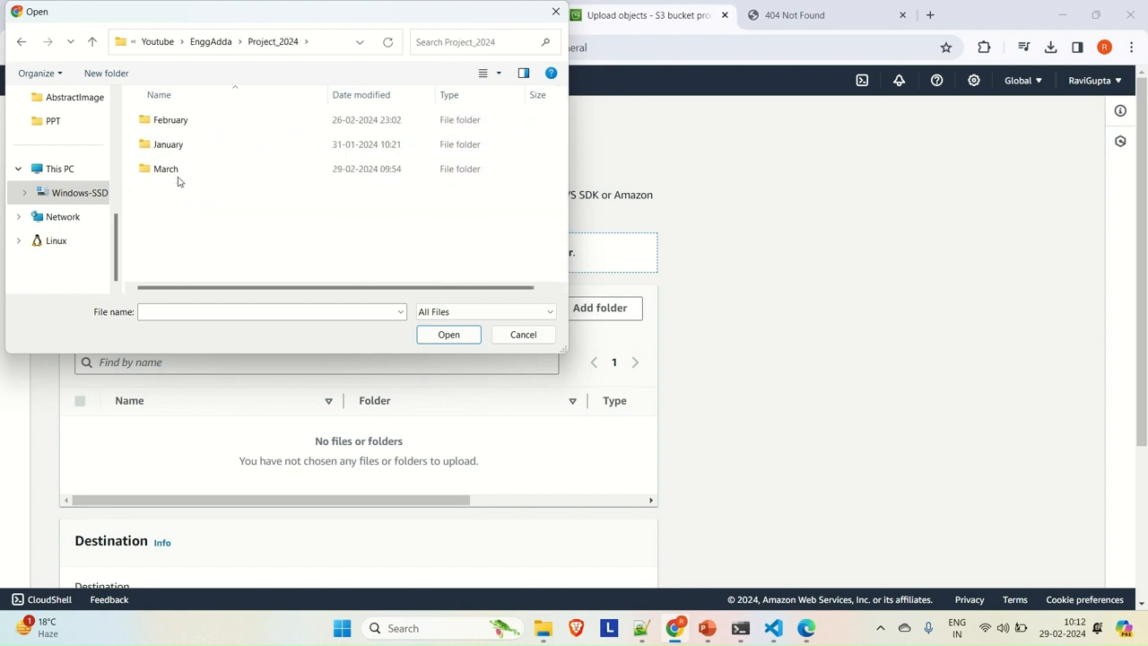
double_click(170, 170)
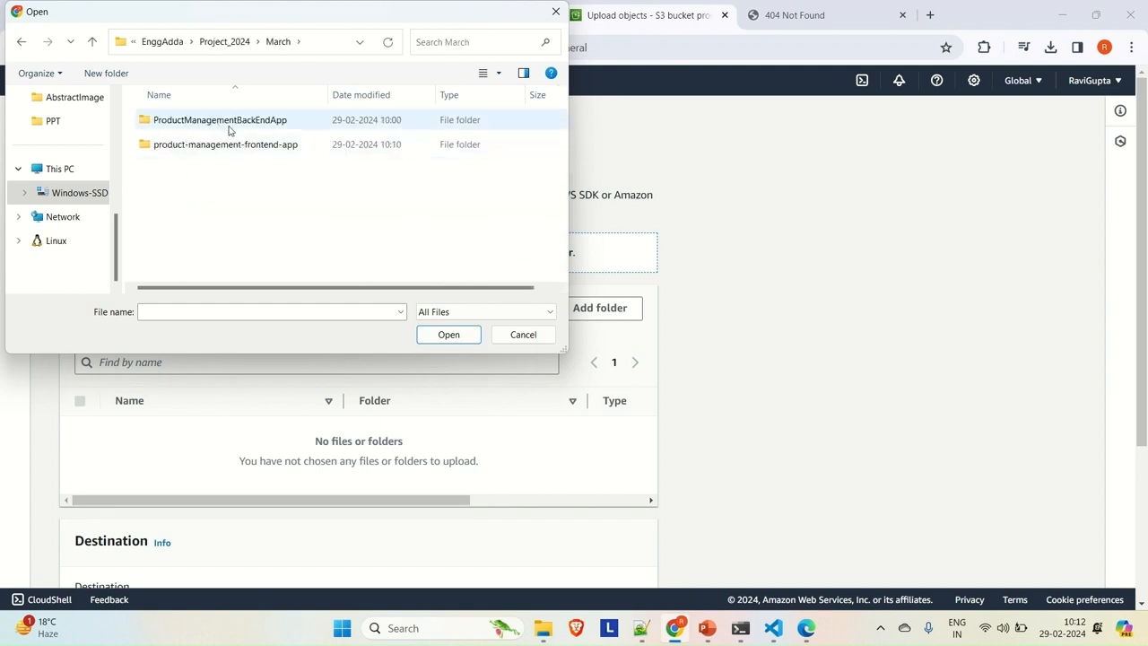
double_click(224, 146)
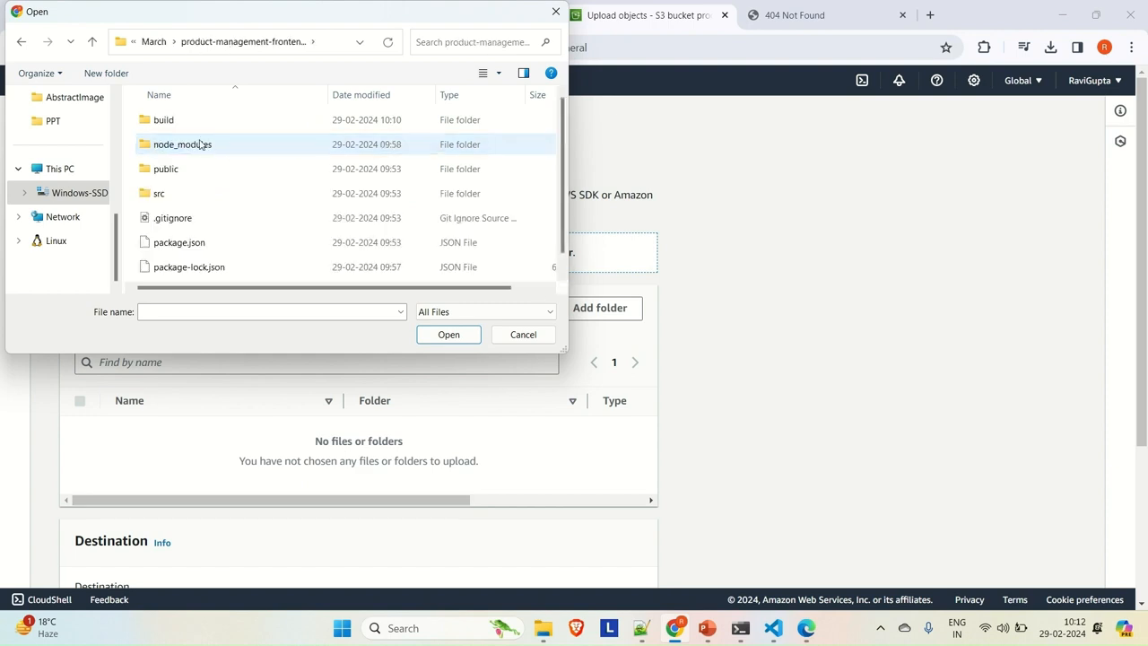
left_click(156, 127)
double_click(156, 128)
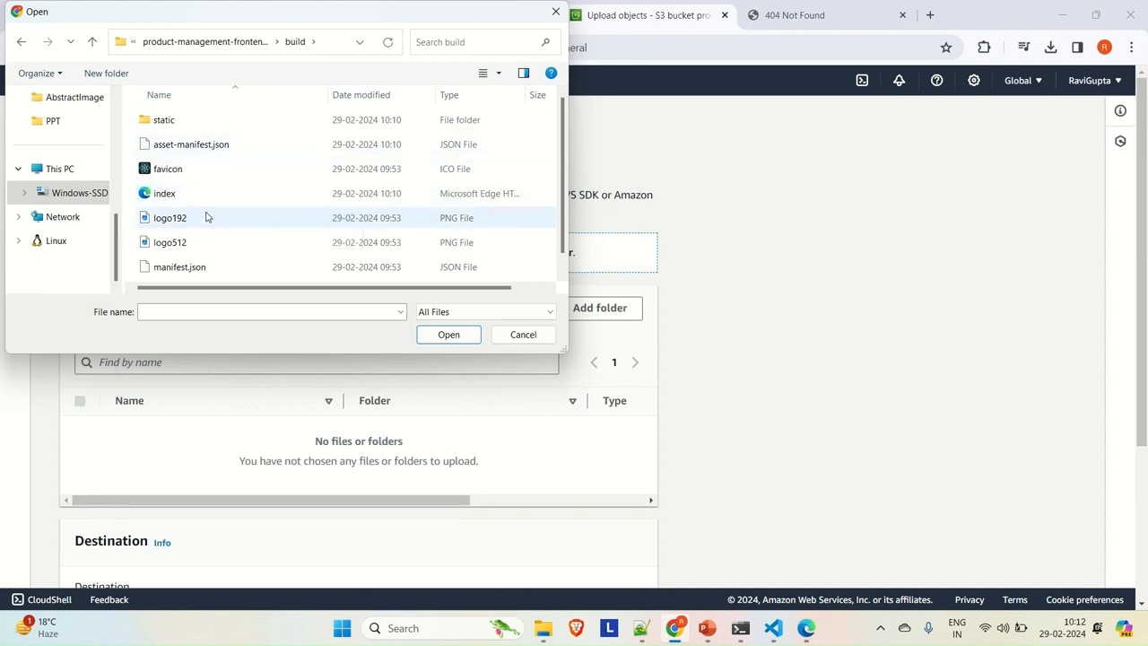
Step: Add all files in the build folder except the static folder to the upload list
scroll(208, 215, "down", 1)
key("ctrl+a")
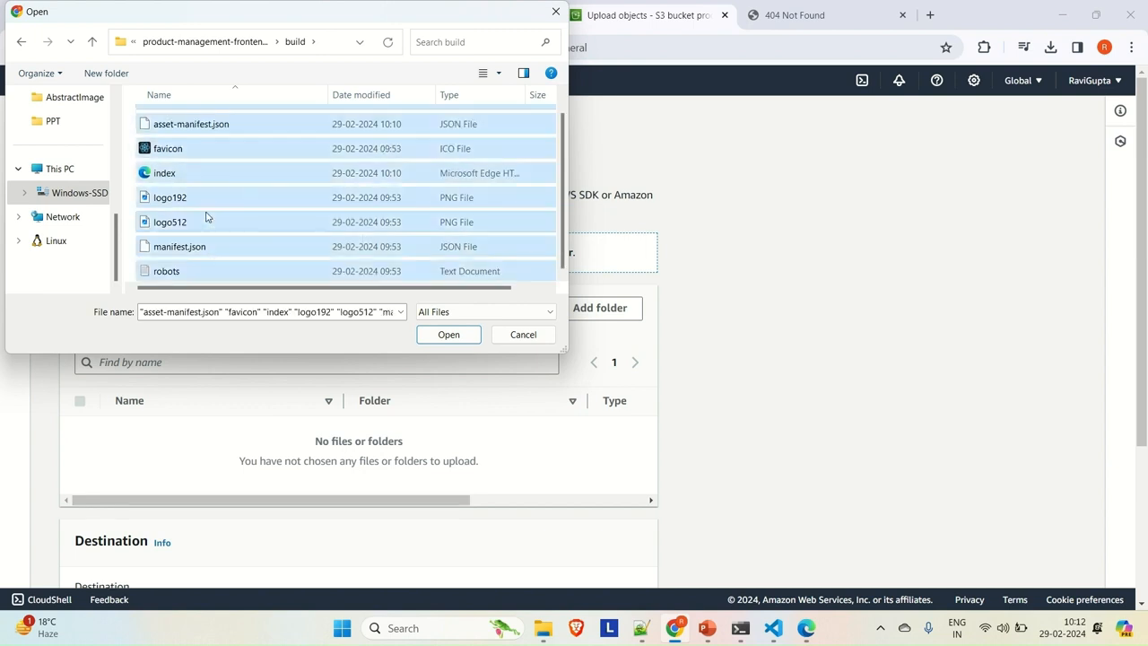
scroll(274, 180, "up", 1)
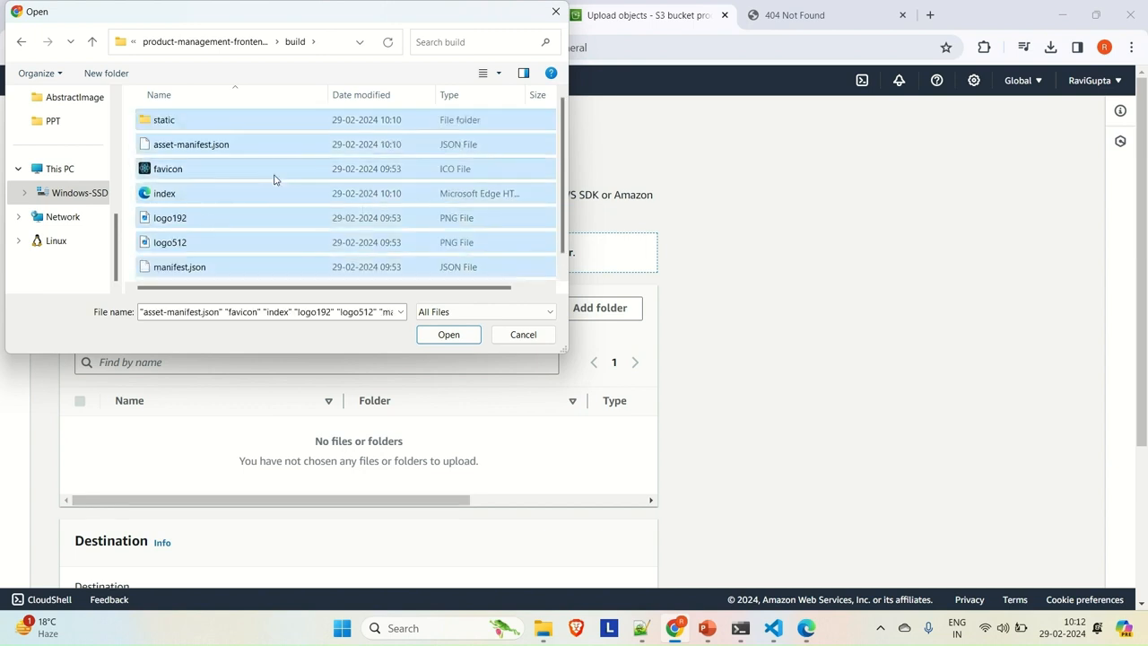
left_click(200, 121, "ctrl")
left_click(446, 334)
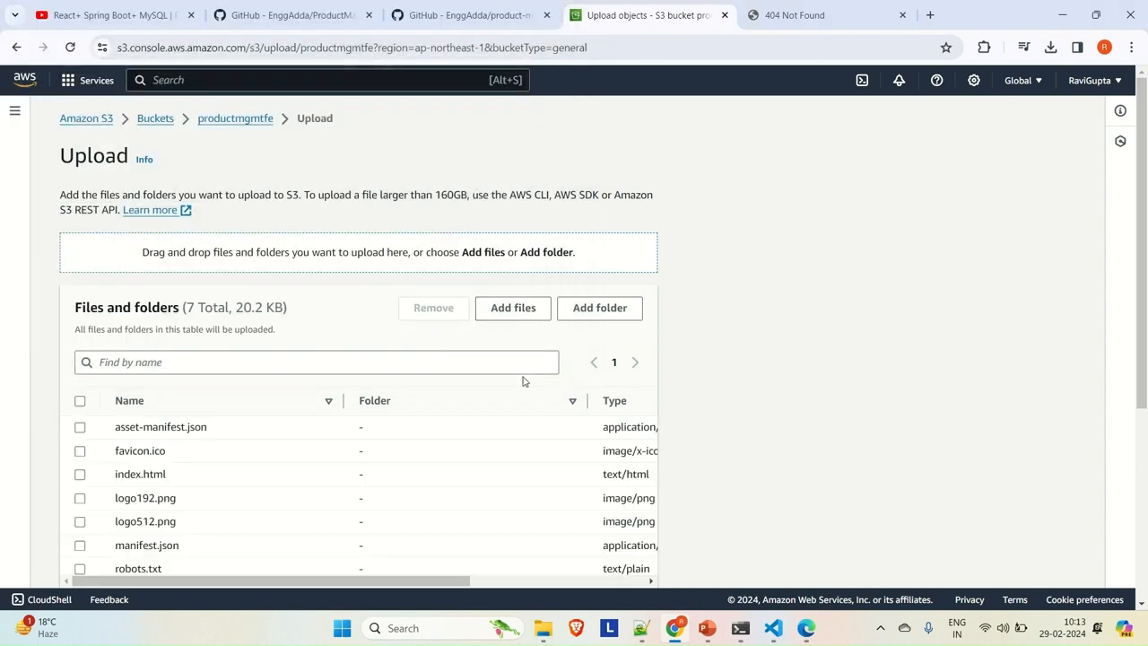
Step: Add the build's static folder to the upload list and allow the browser to upload its files
scroll(529, 455, "down", 2)
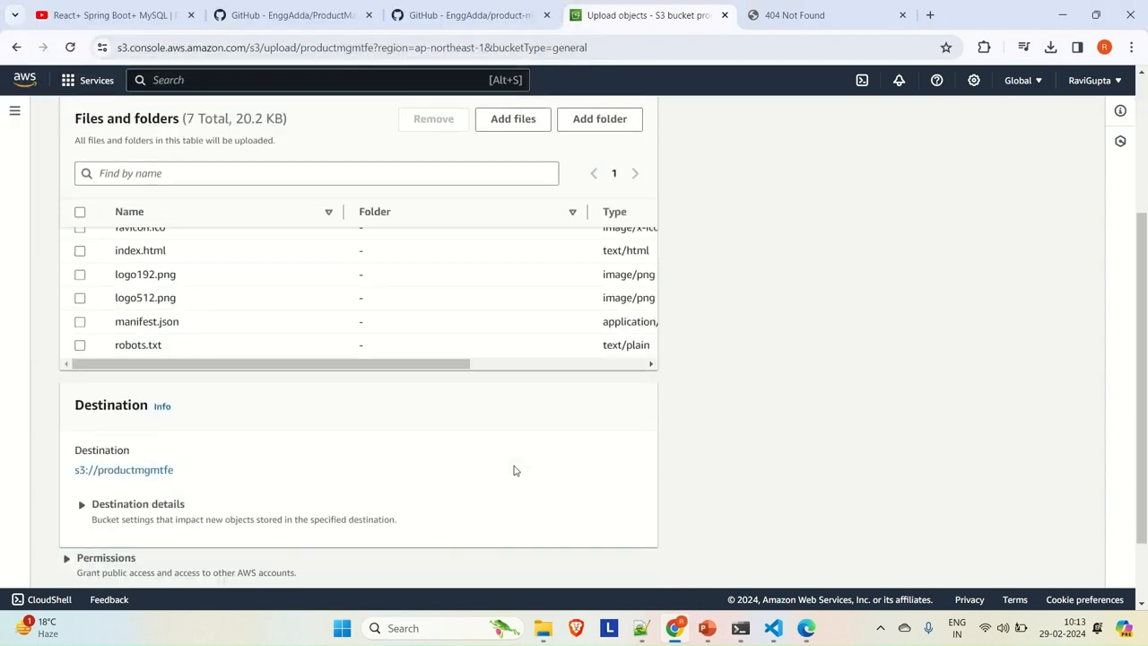
scroll(537, 359, "up", 1)
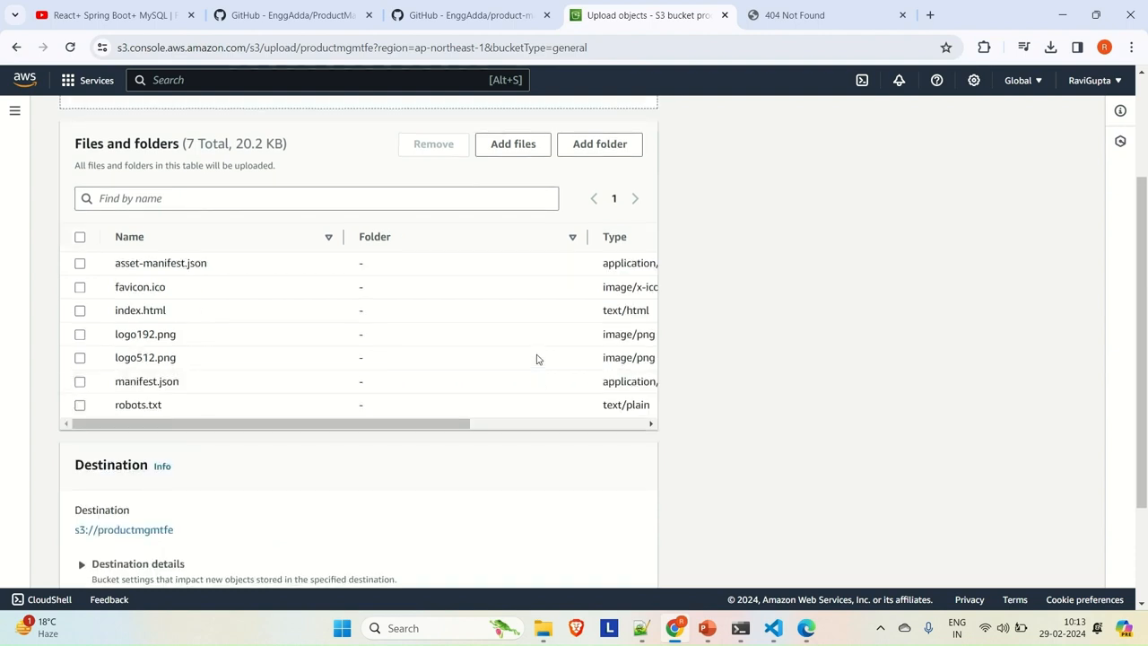
scroll(537, 359, "right", 3)
scroll(537, 358, "left", 3)
scroll(537, 359, "up", 1)
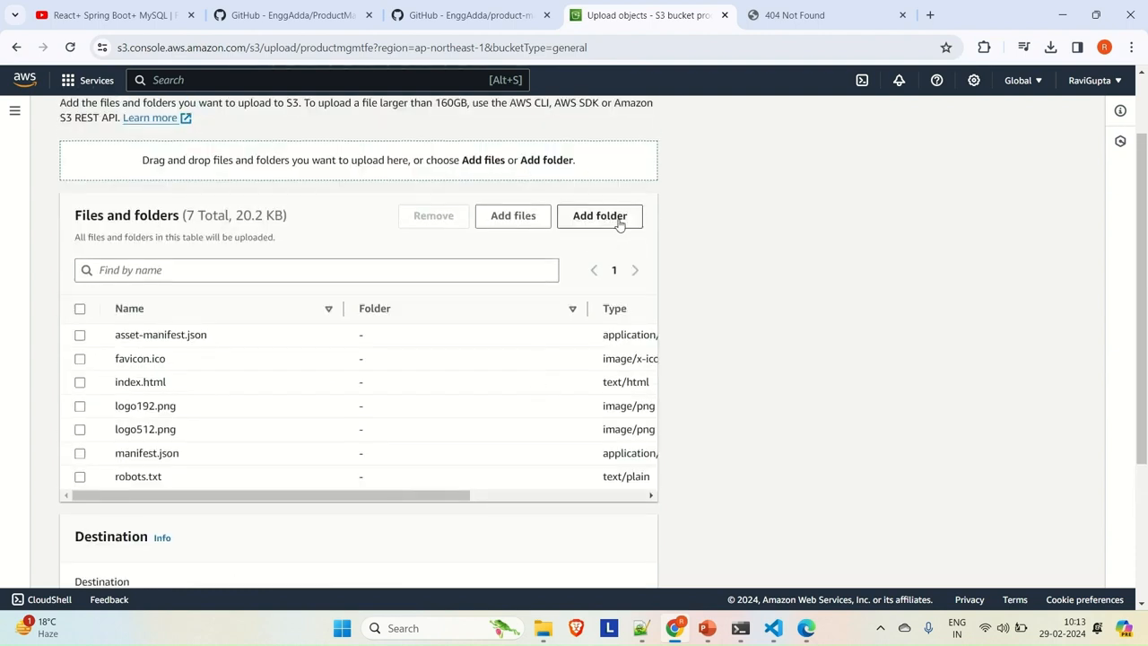
left_click(619, 220)
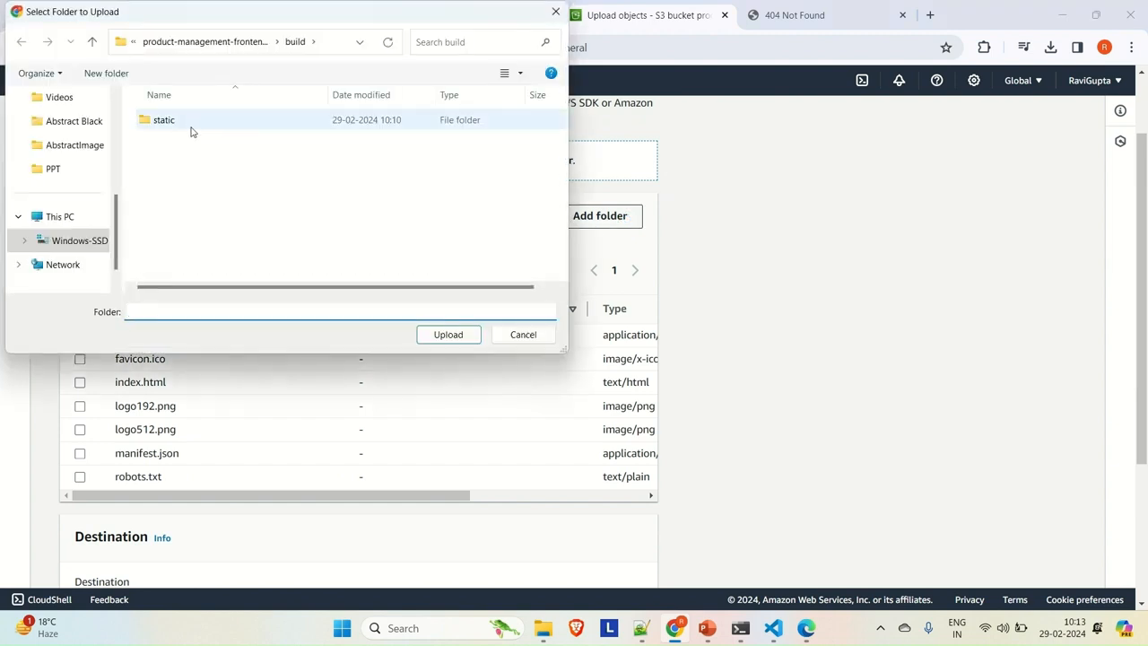
left_click(180, 126)
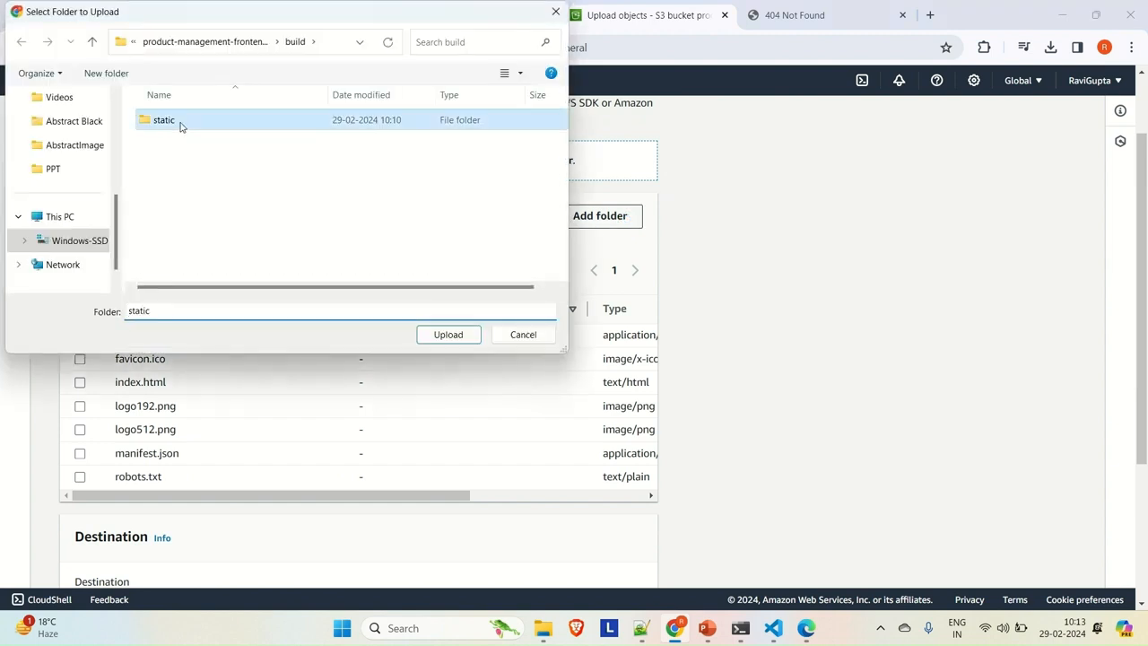
left_click(448, 339)
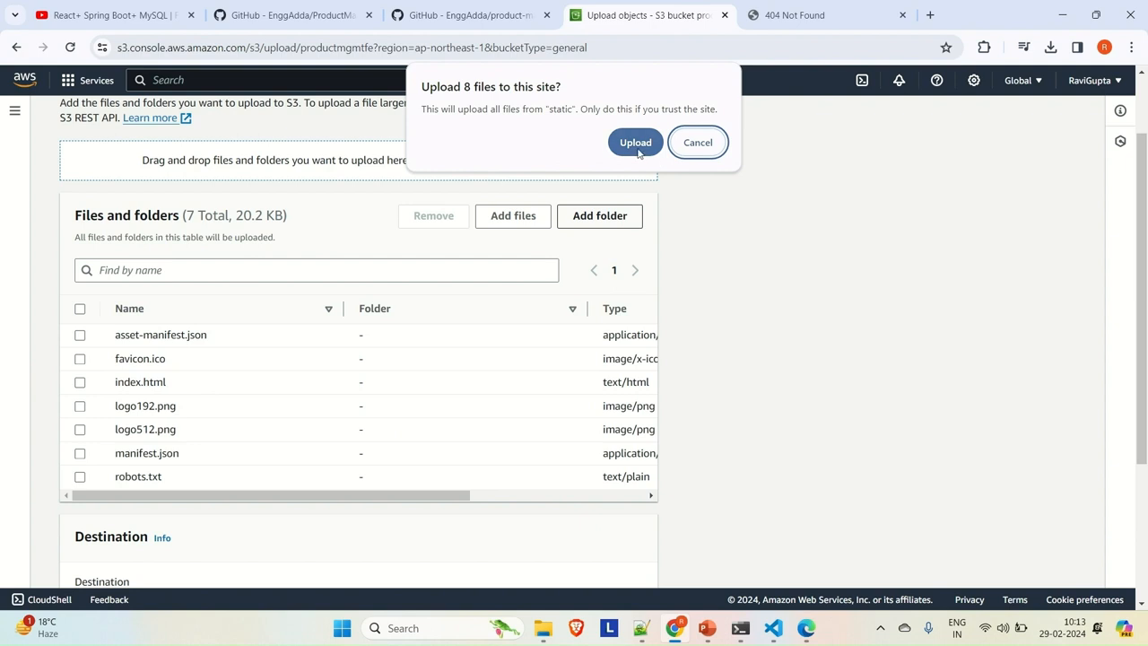
left_click(633, 141)
Step: Upload the listed files and folder to the productmgmtfe bucket and check the upload status
scroll(529, 366, "down", 3)
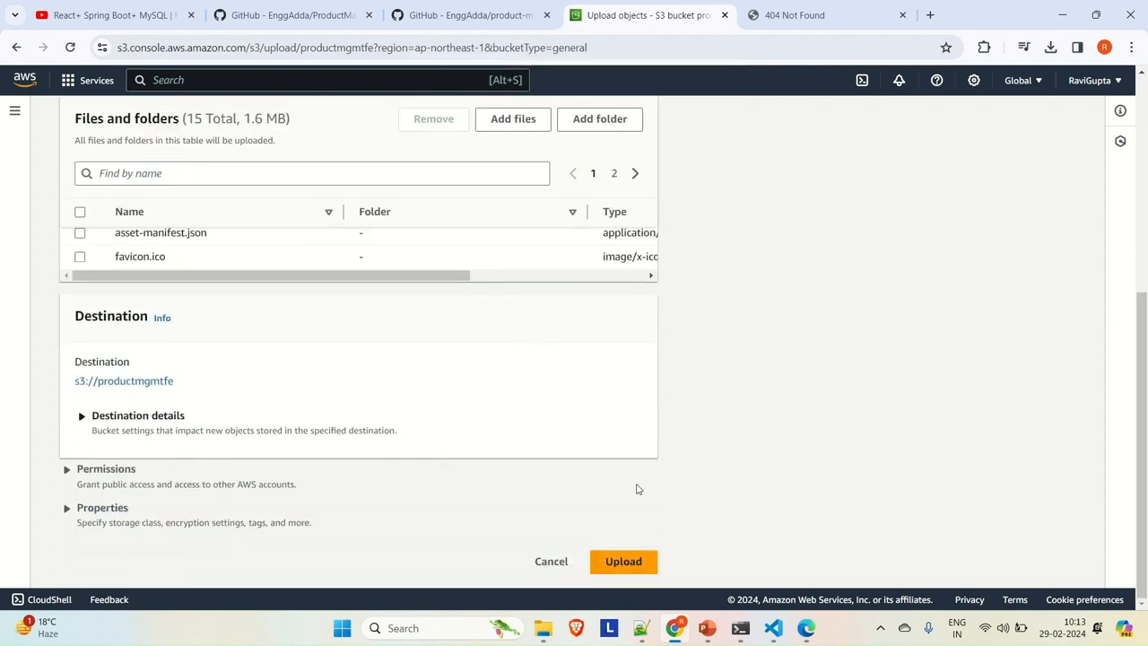
left_click(623, 562)
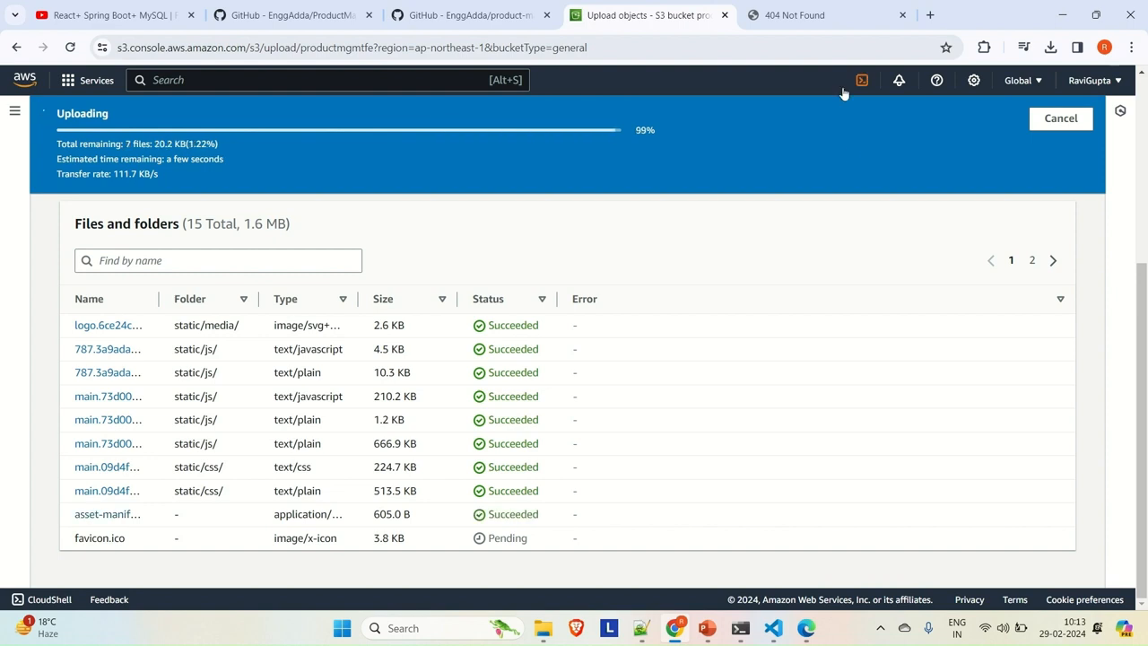
left_click(808, 16)
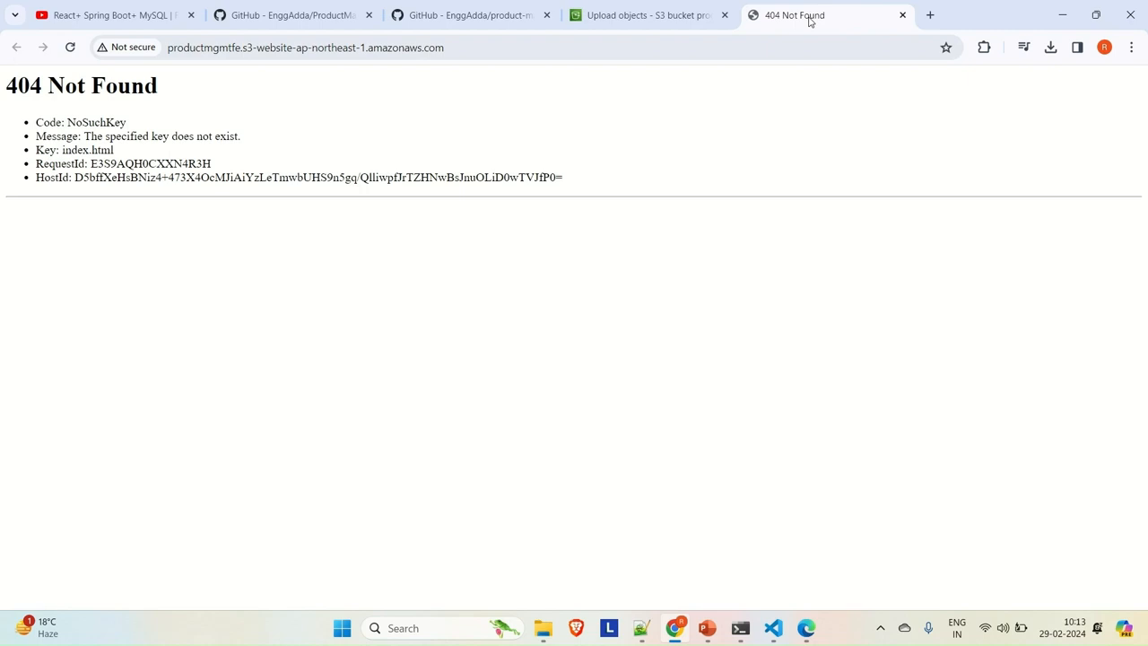
left_click(659, 18)
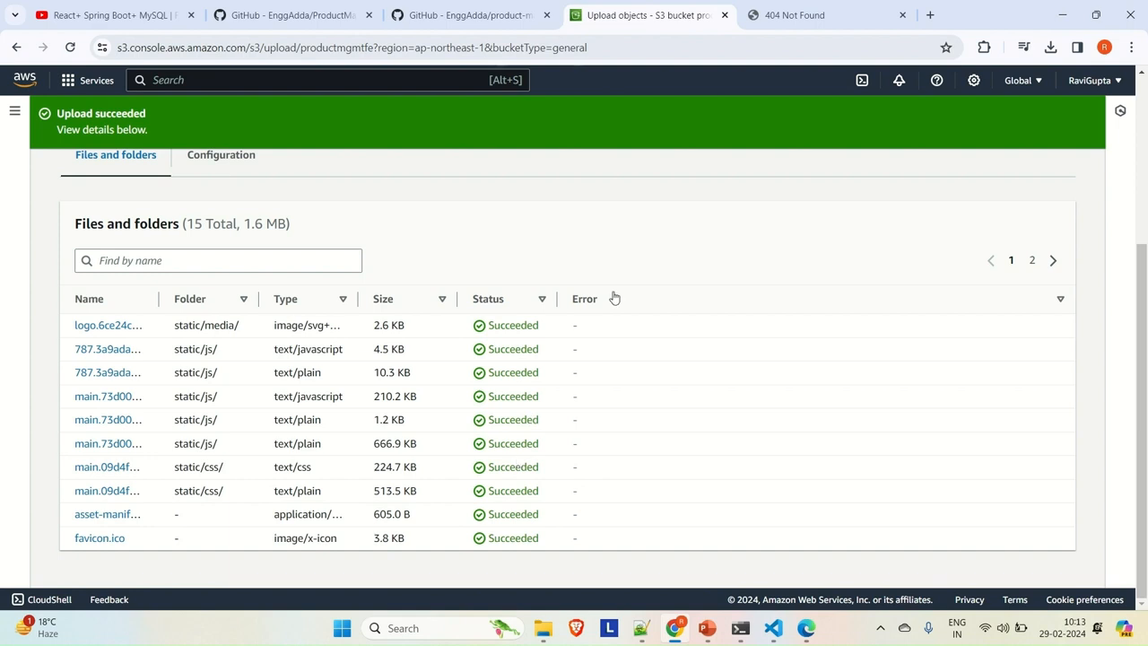
Step: Reload the static website endpoint to test the deployed app, opening the Add Product form and cancelling it
left_click(785, 15)
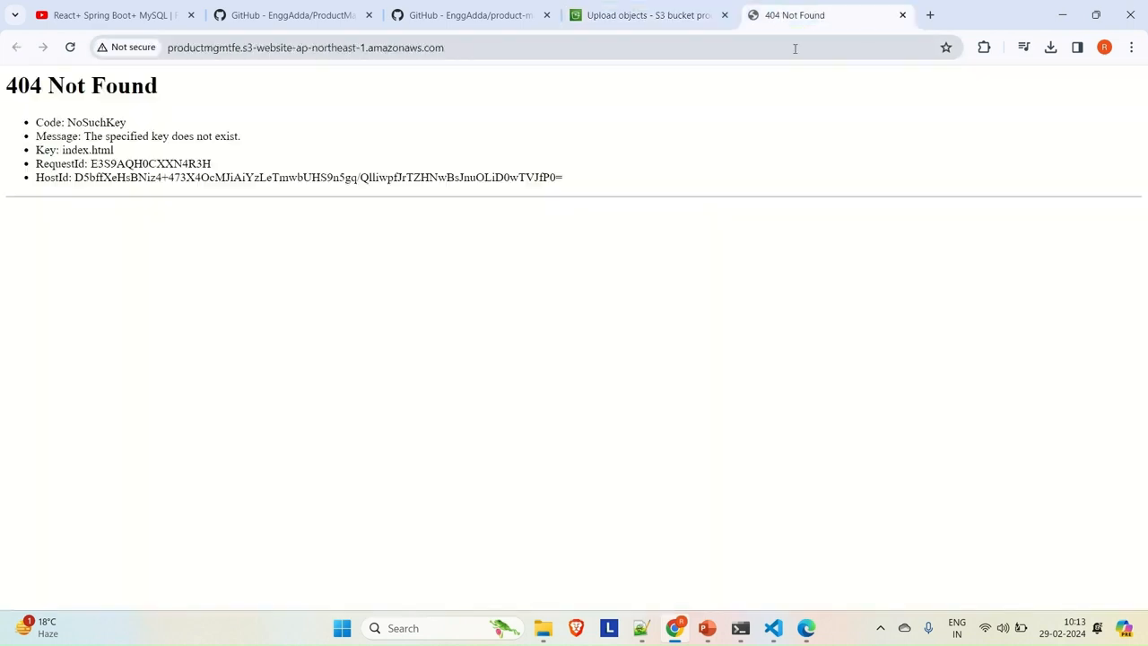
left_click(711, 49)
key("Return")
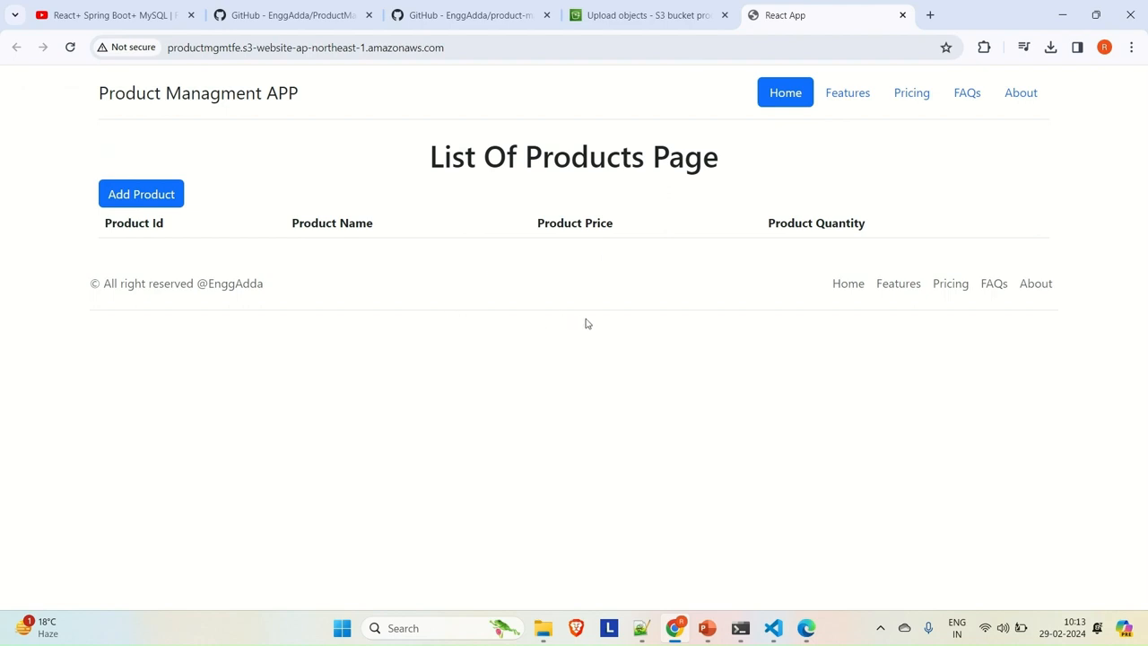
left_click(160, 203)
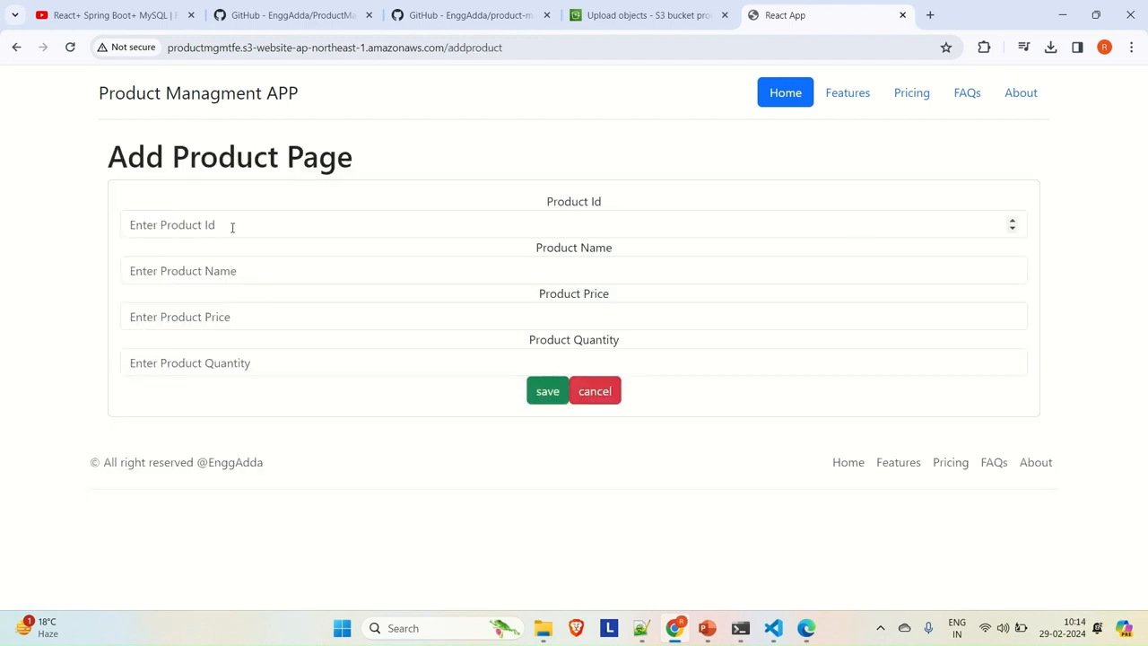
left_click(607, 396)
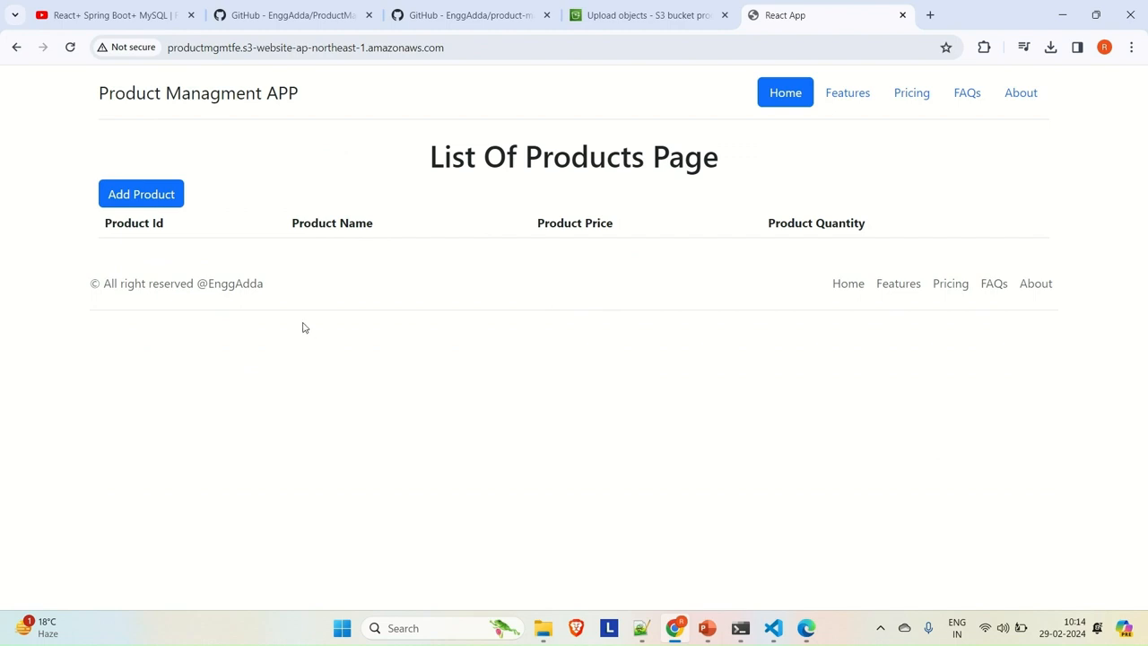